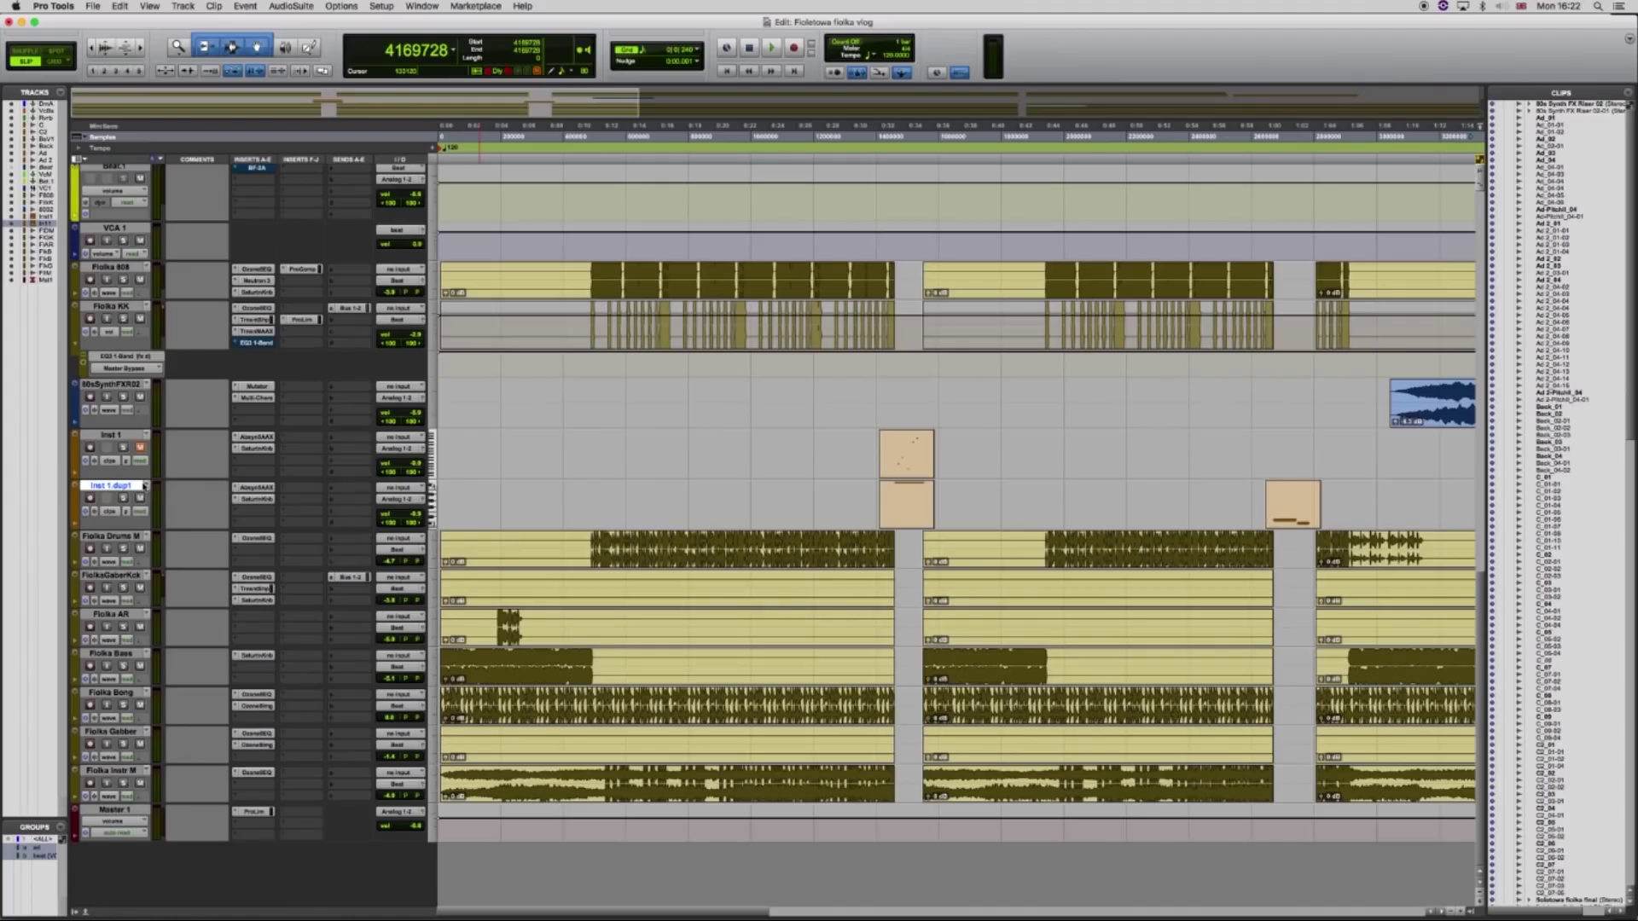
- Switch to Ableton Live and view the waveforms of the Master bounce and the 808 track by unfolding them
key(super+Tab)
key(super+Tab)
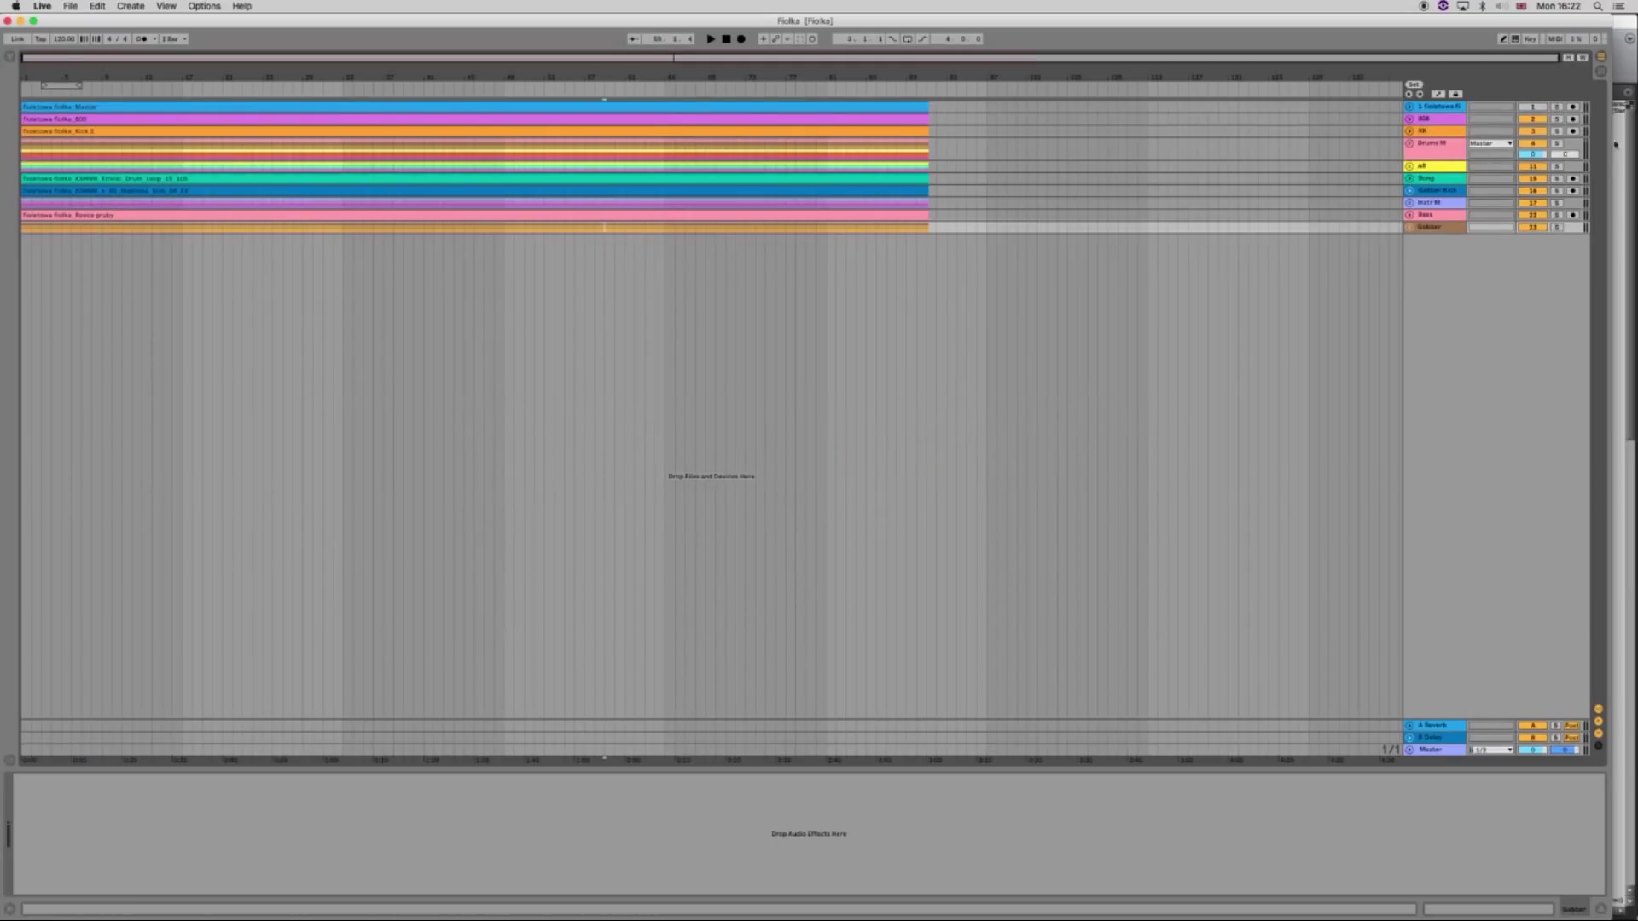
click(1410, 107)
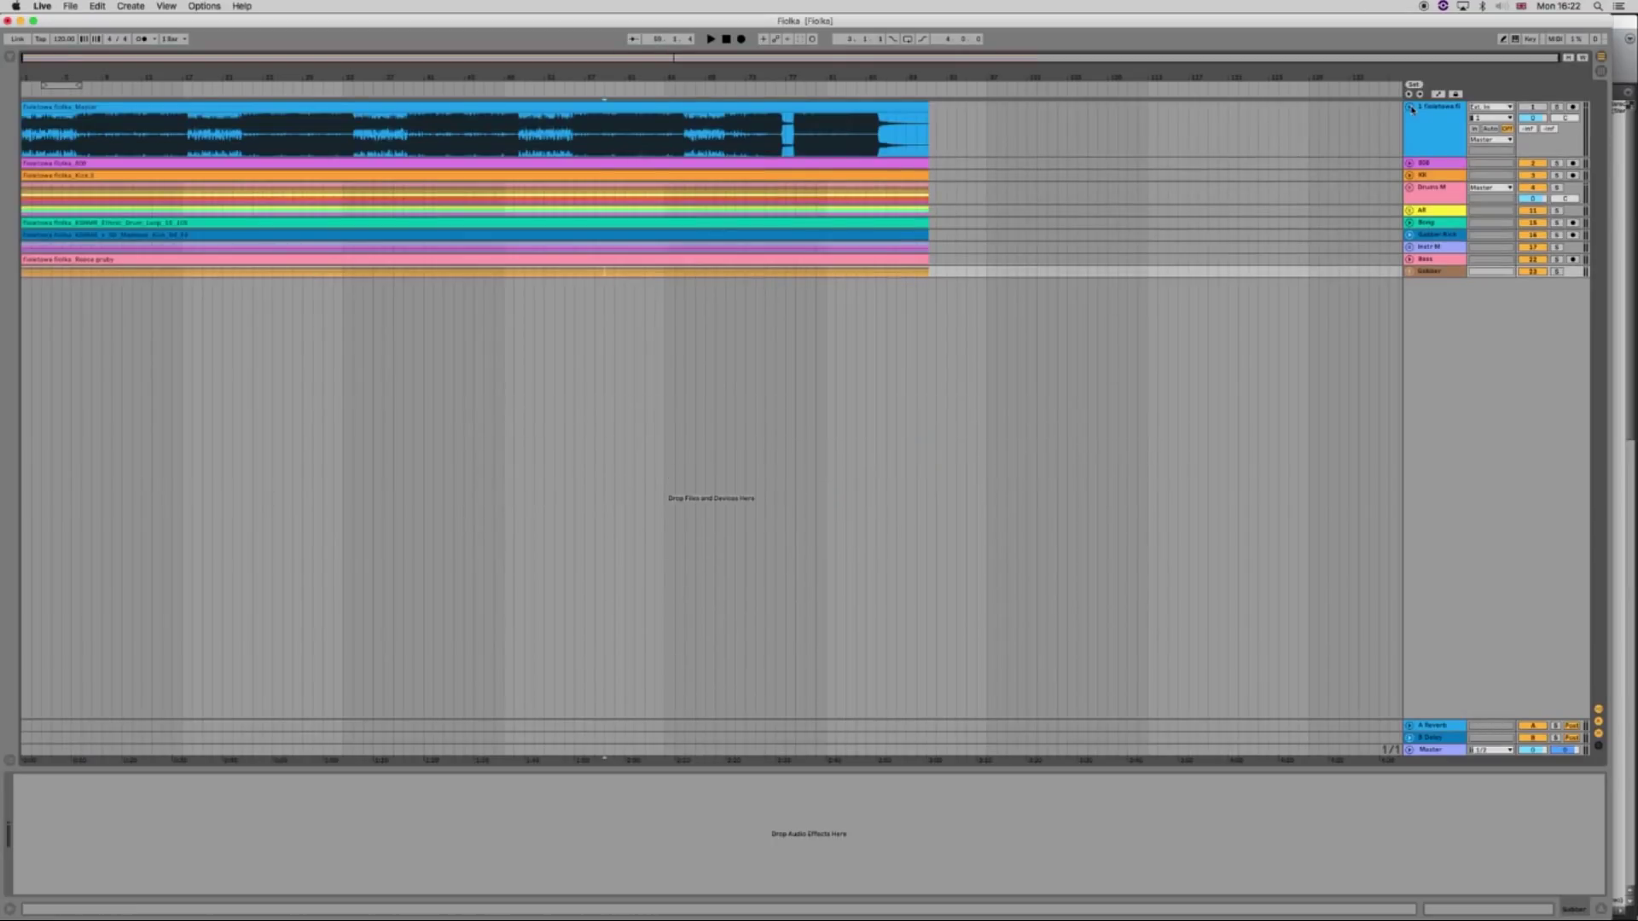
alt+click(1409, 164)
scroll(1133, 303, down, 10)
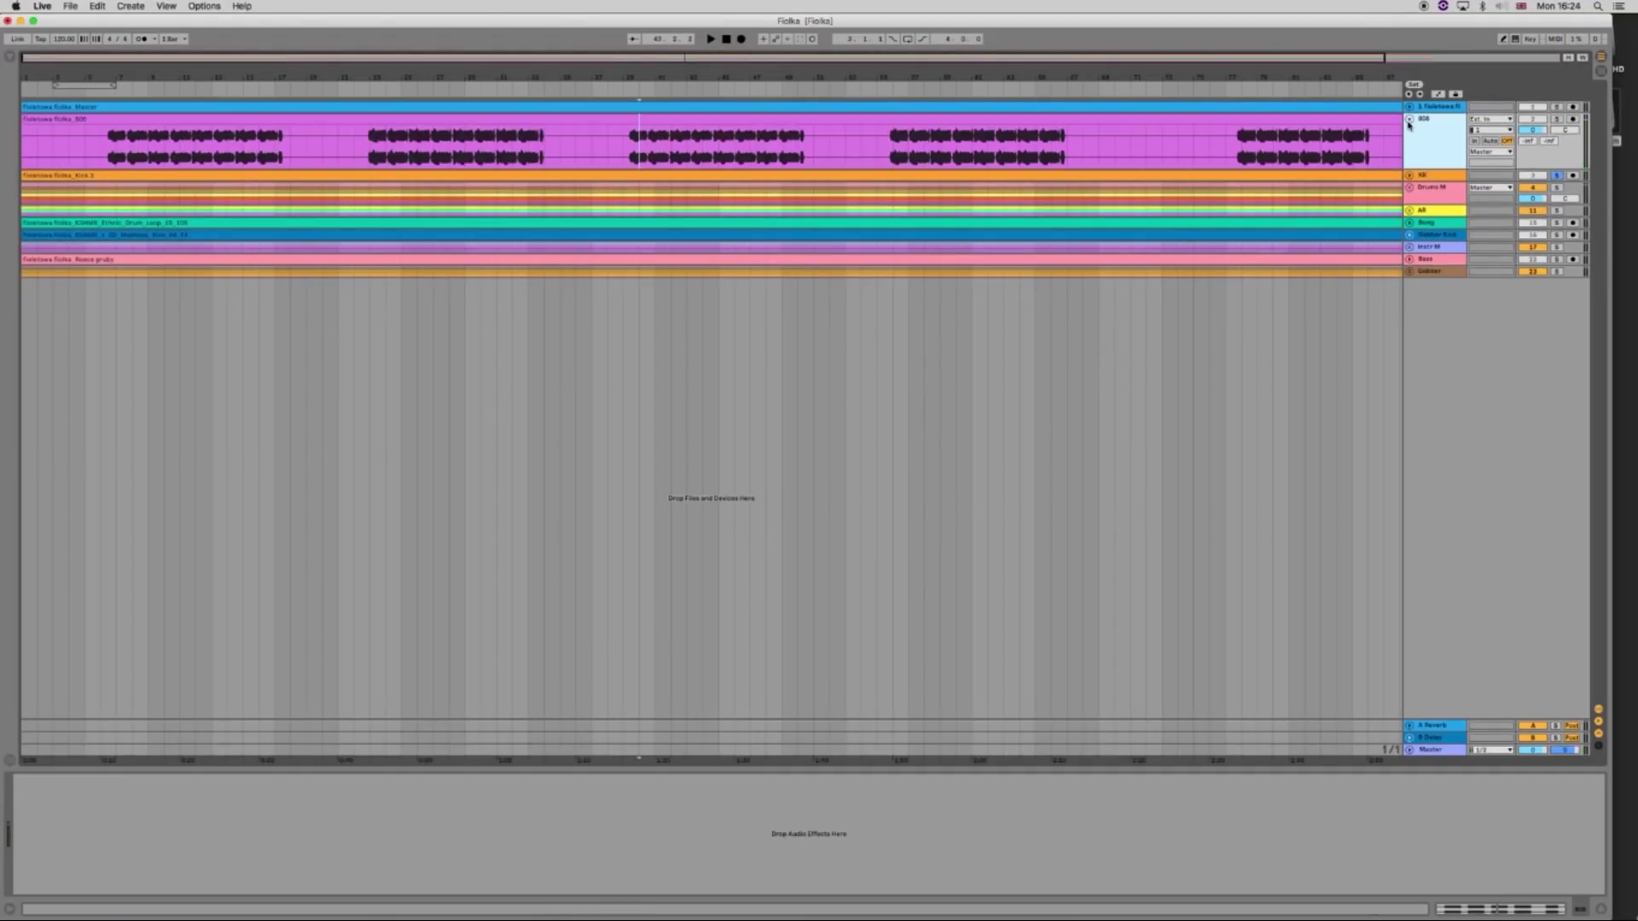
- Fold the 808 track, unfold the Drums M group to inspect its tracks and device chain, and fold the group again
click(1409, 119)
click(1409, 144)
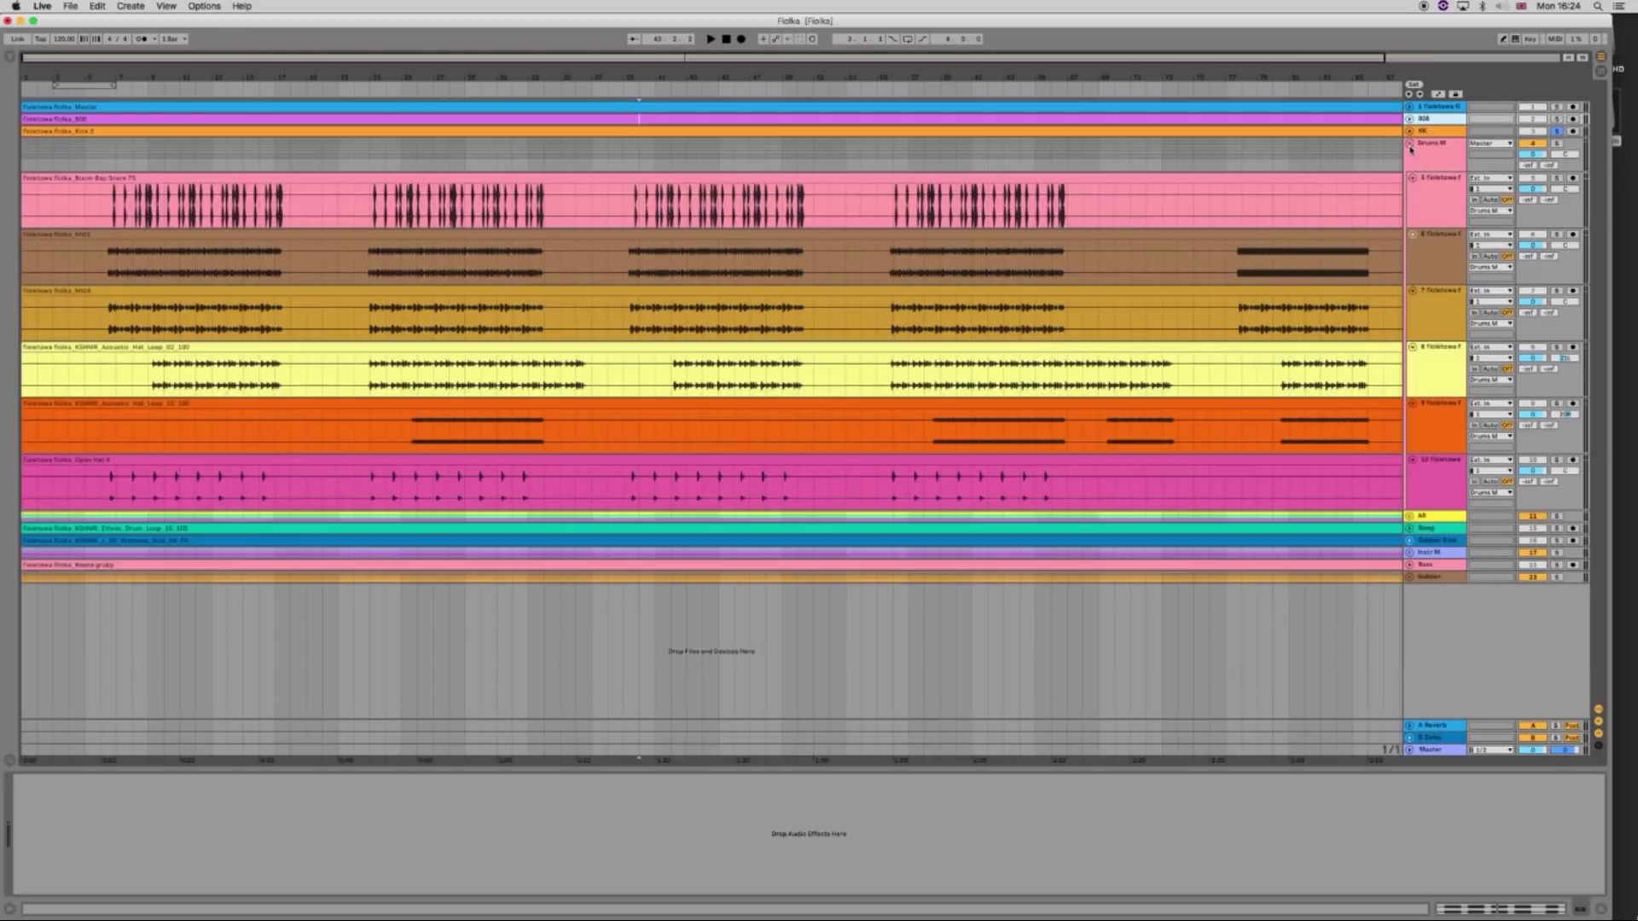
click(636, 212)
click(1431, 152)
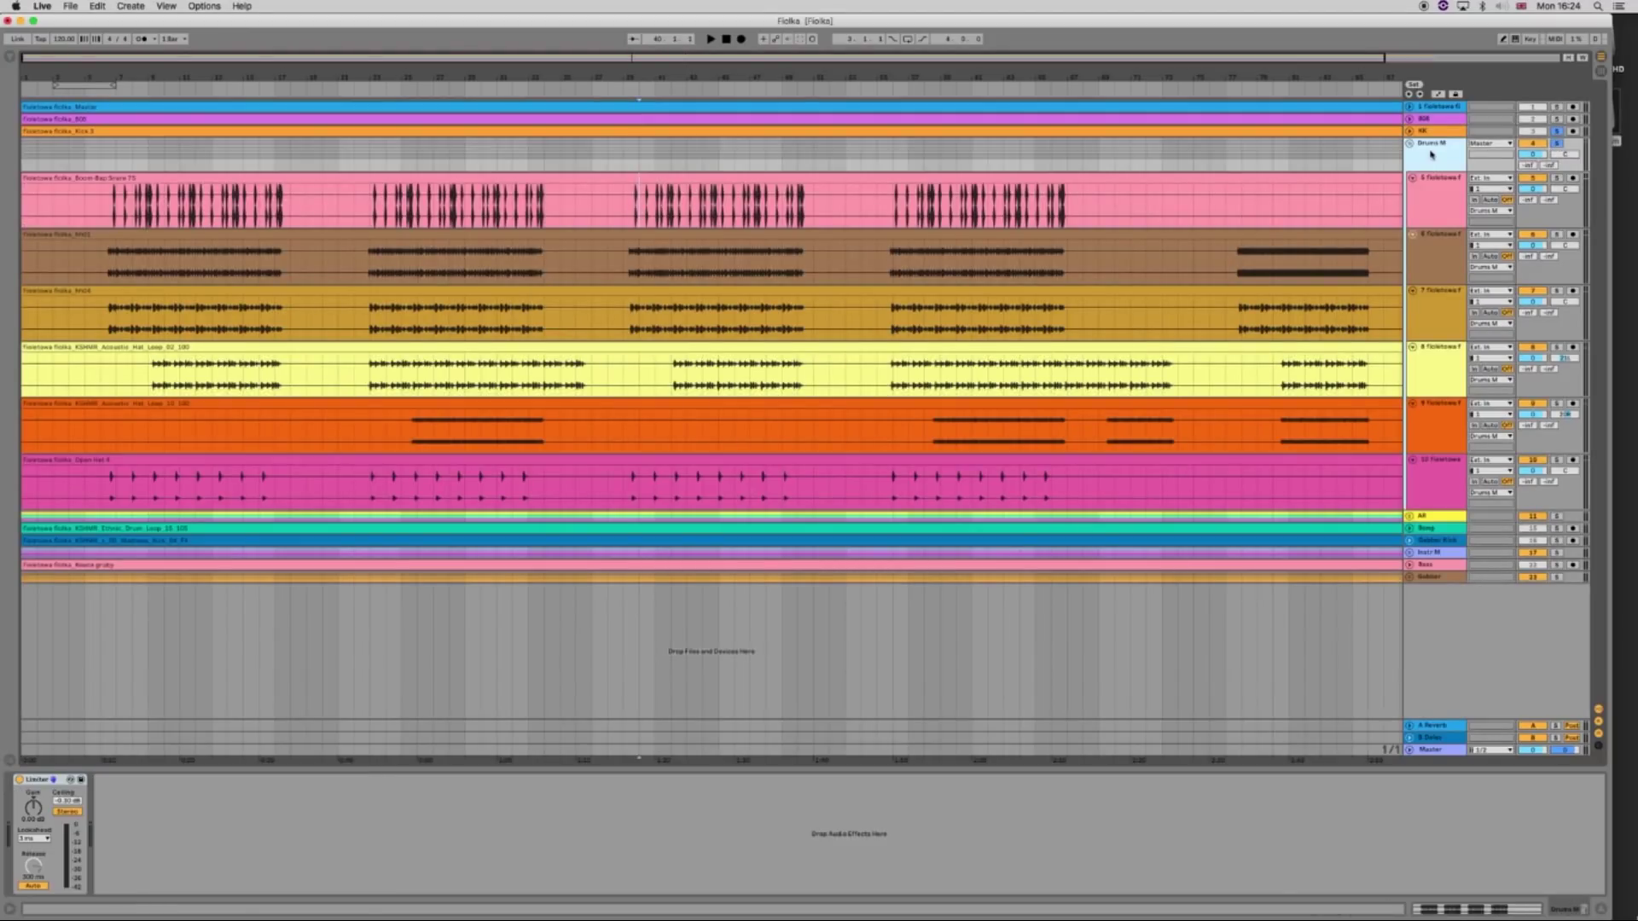
key(Left)
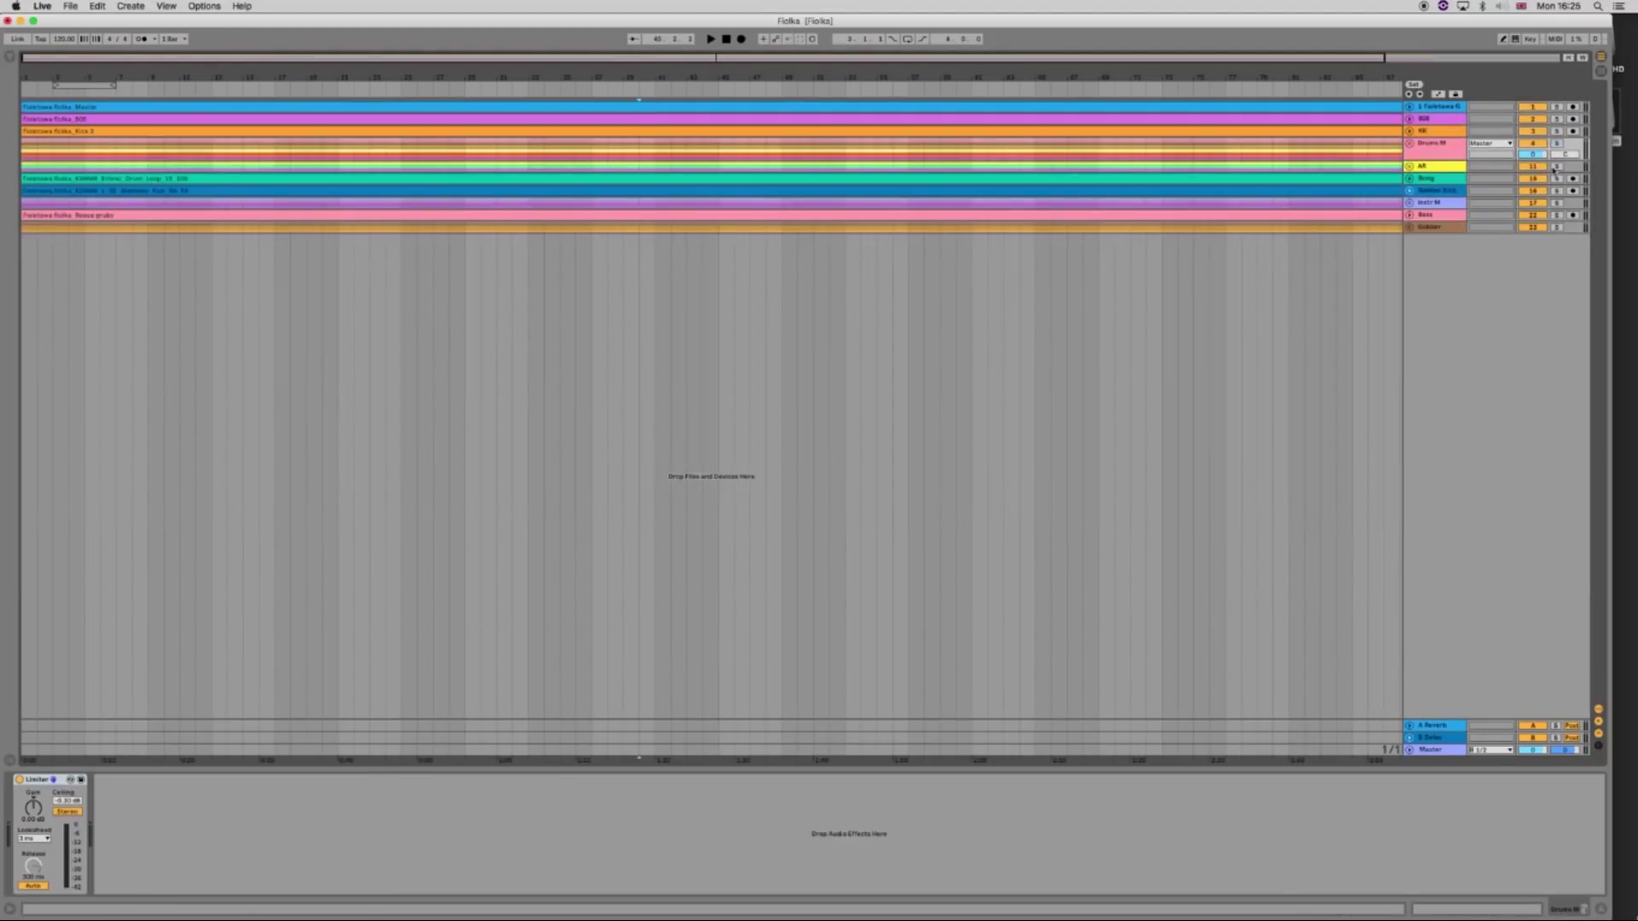
- Unfold the AR group and play the KSHMR Crash 17 Long track in solo
click(1408, 168)
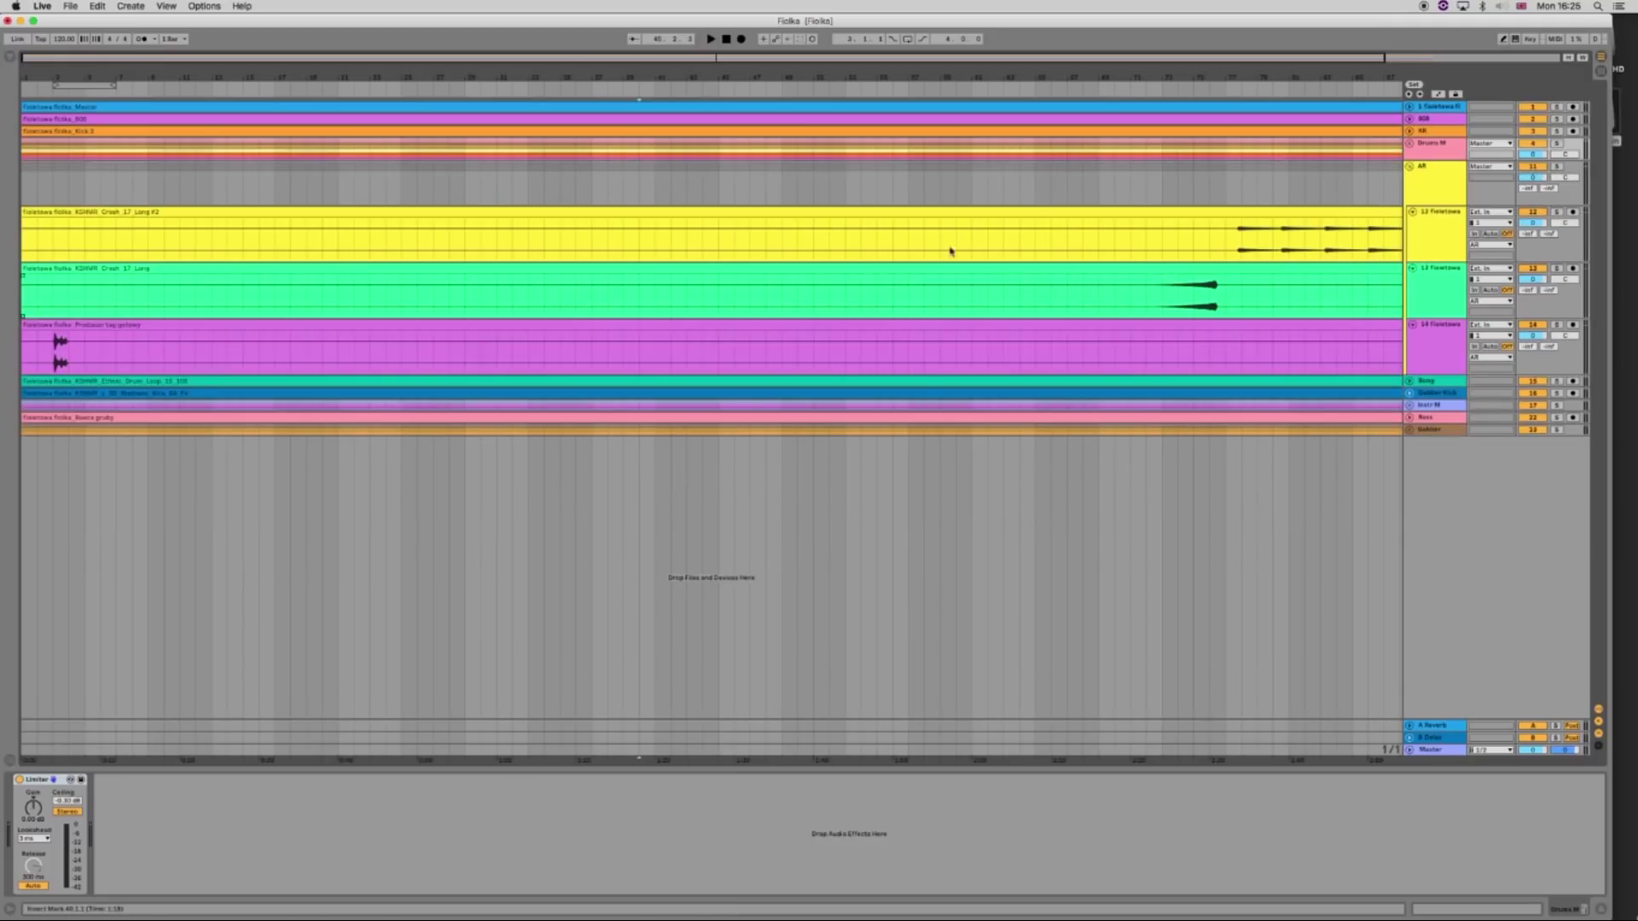
click(1556, 279)
key(space)
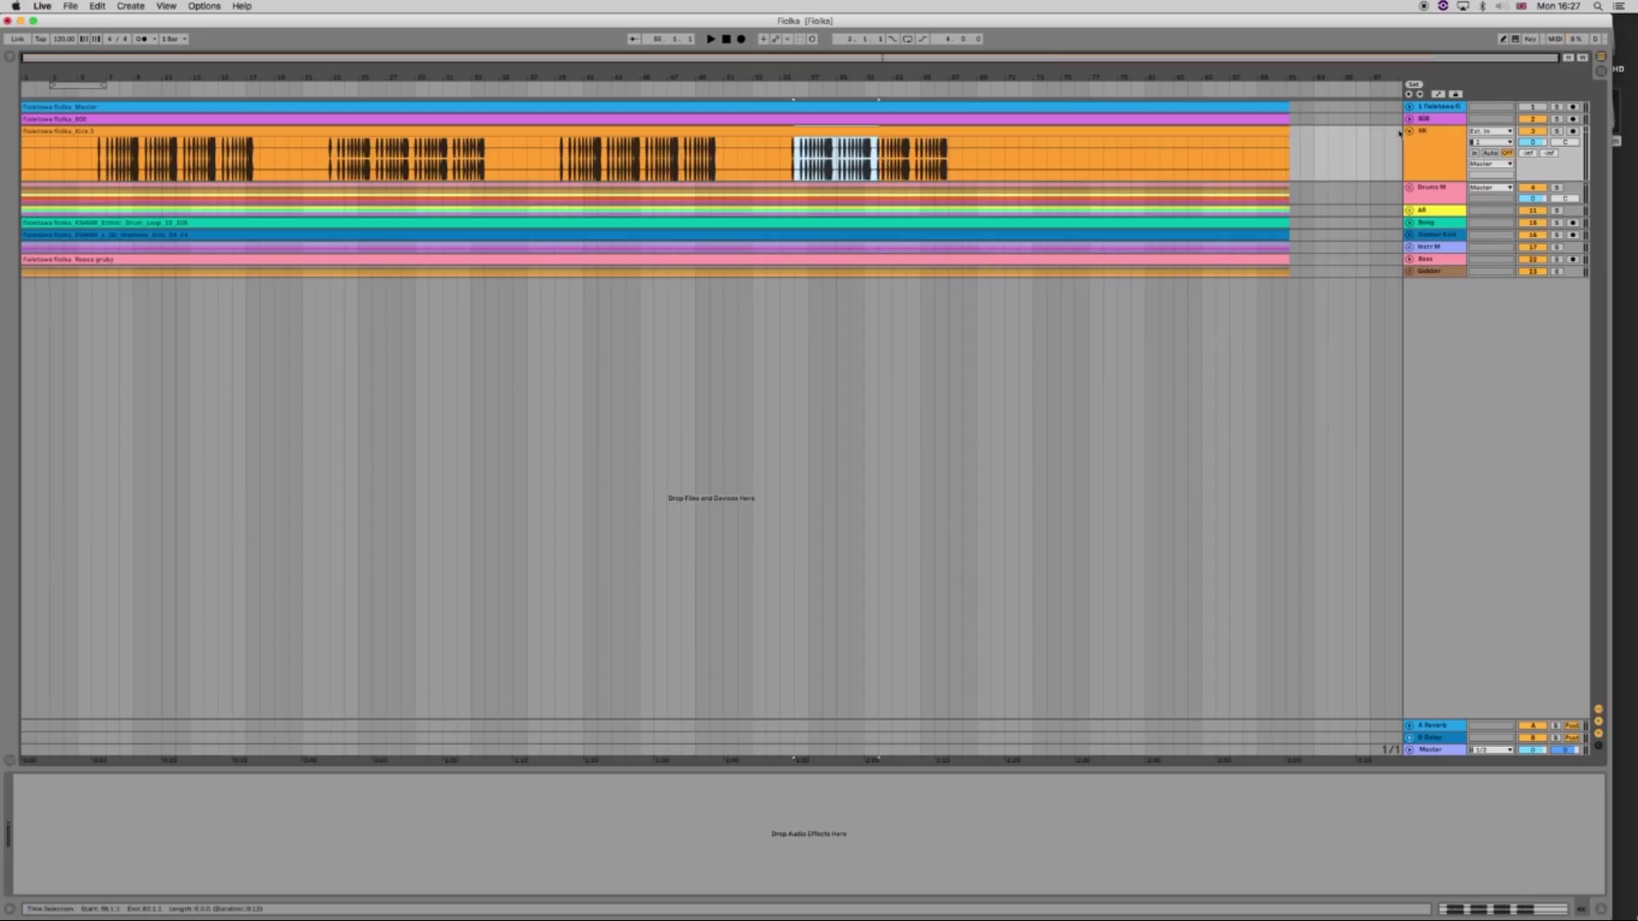
- Fold the orange kick track and unfold the Bong track to view its waveform
click(1404, 133)
click(1409, 134)
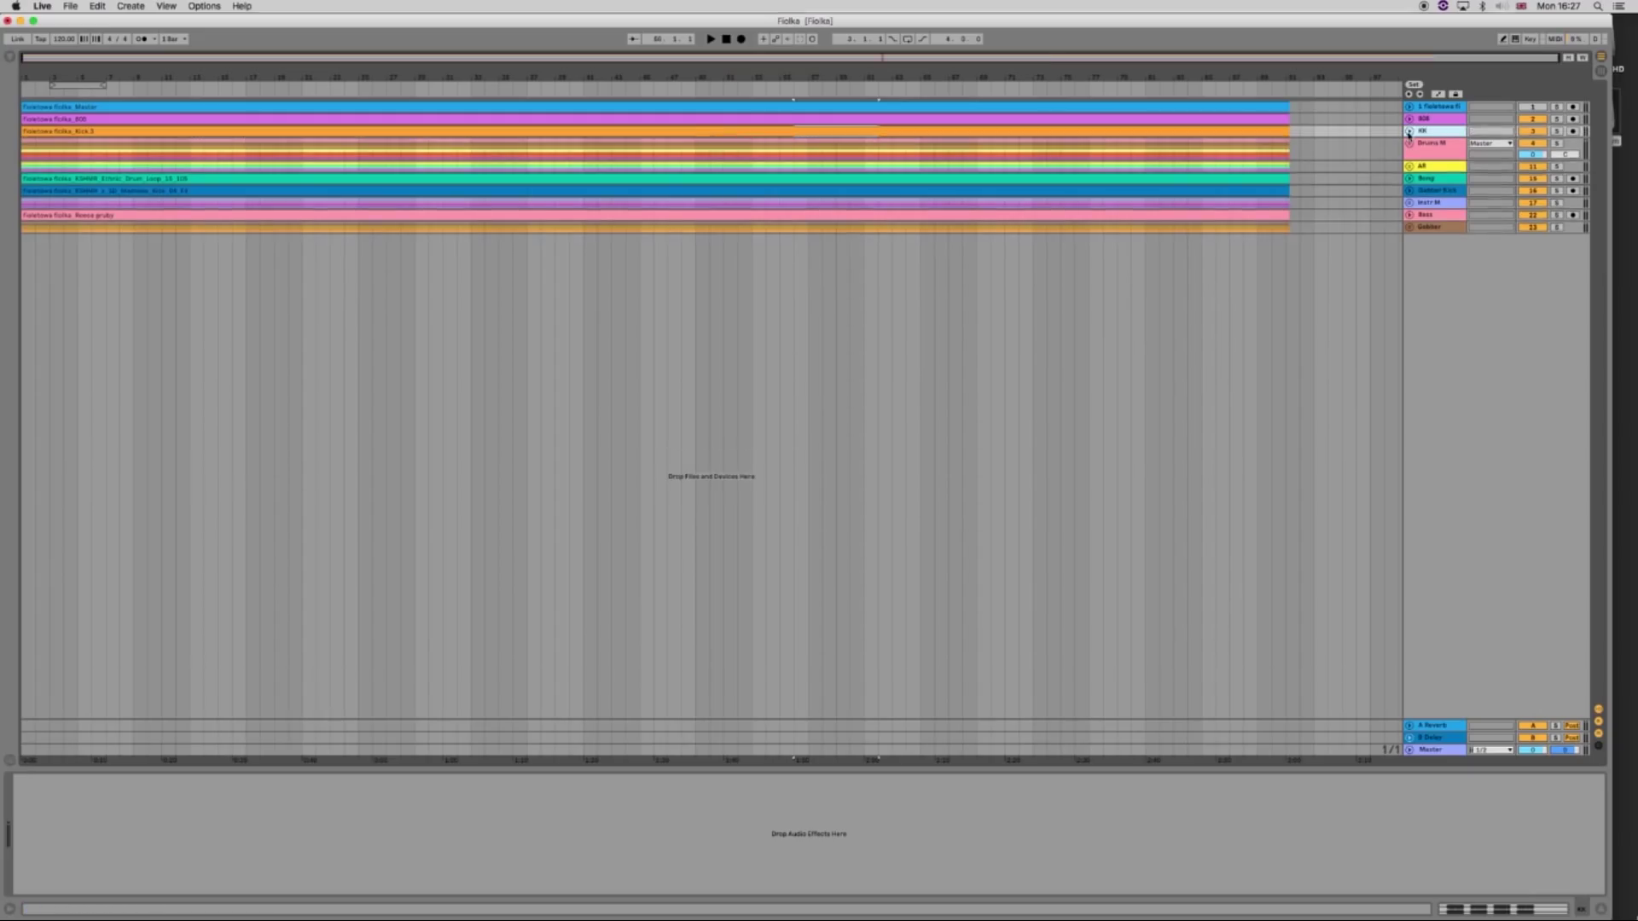
click(1409, 132)
click(1409, 132)
click(1421, 181)
click(1409, 179)
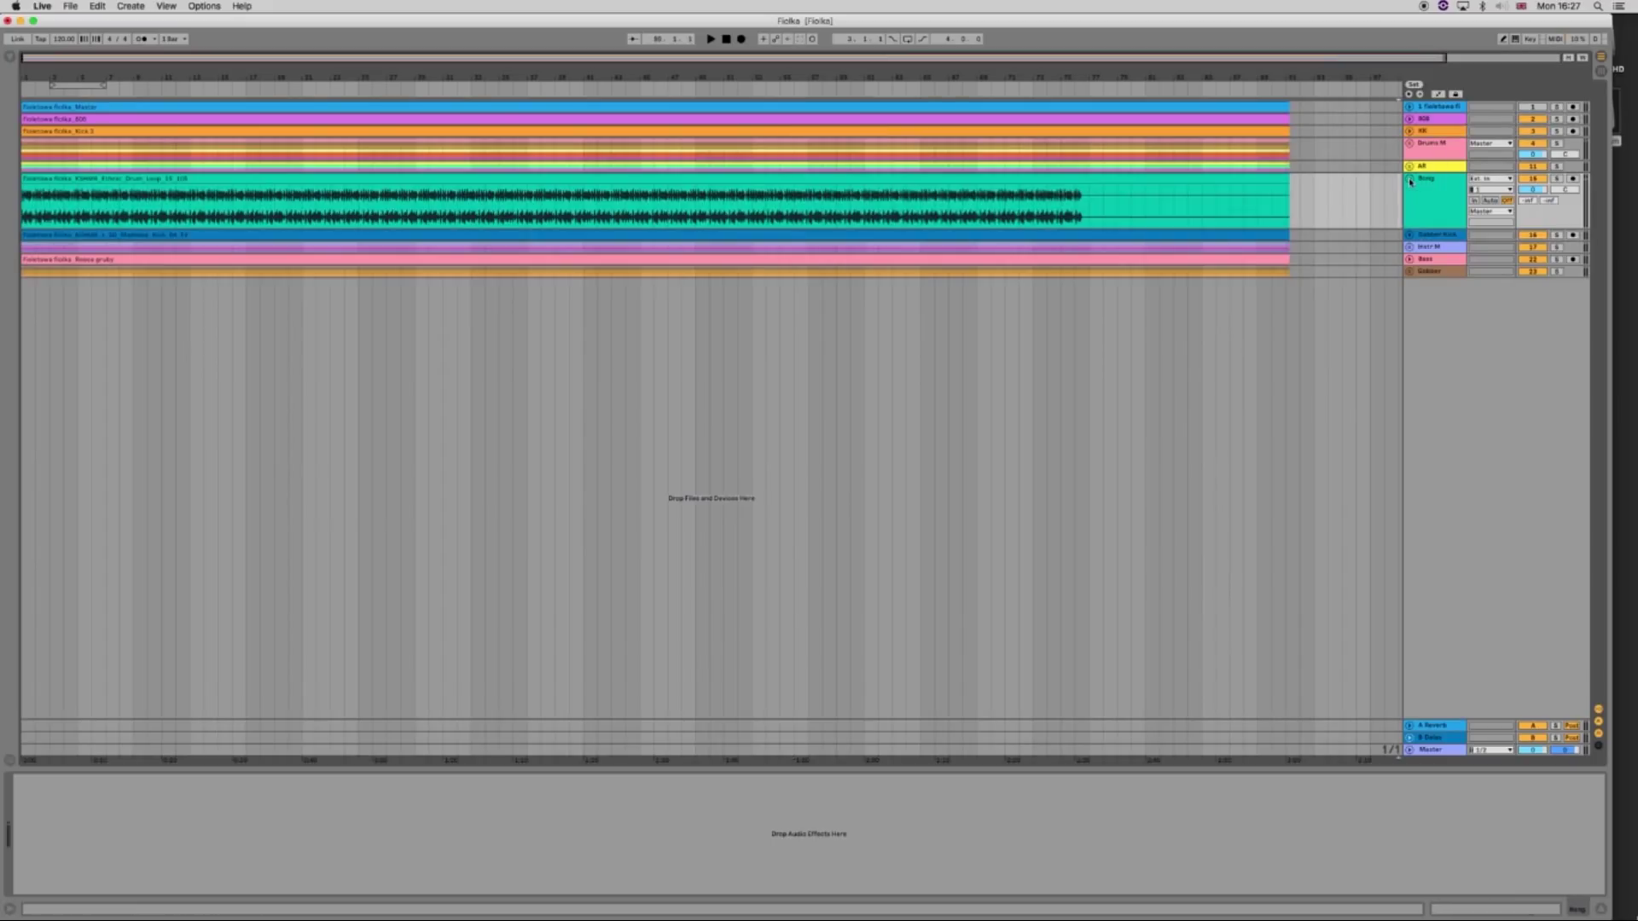
- Fold the Bong track and inspect the waveform of the Gabber Kick track
click(1409, 179)
click(1409, 192)
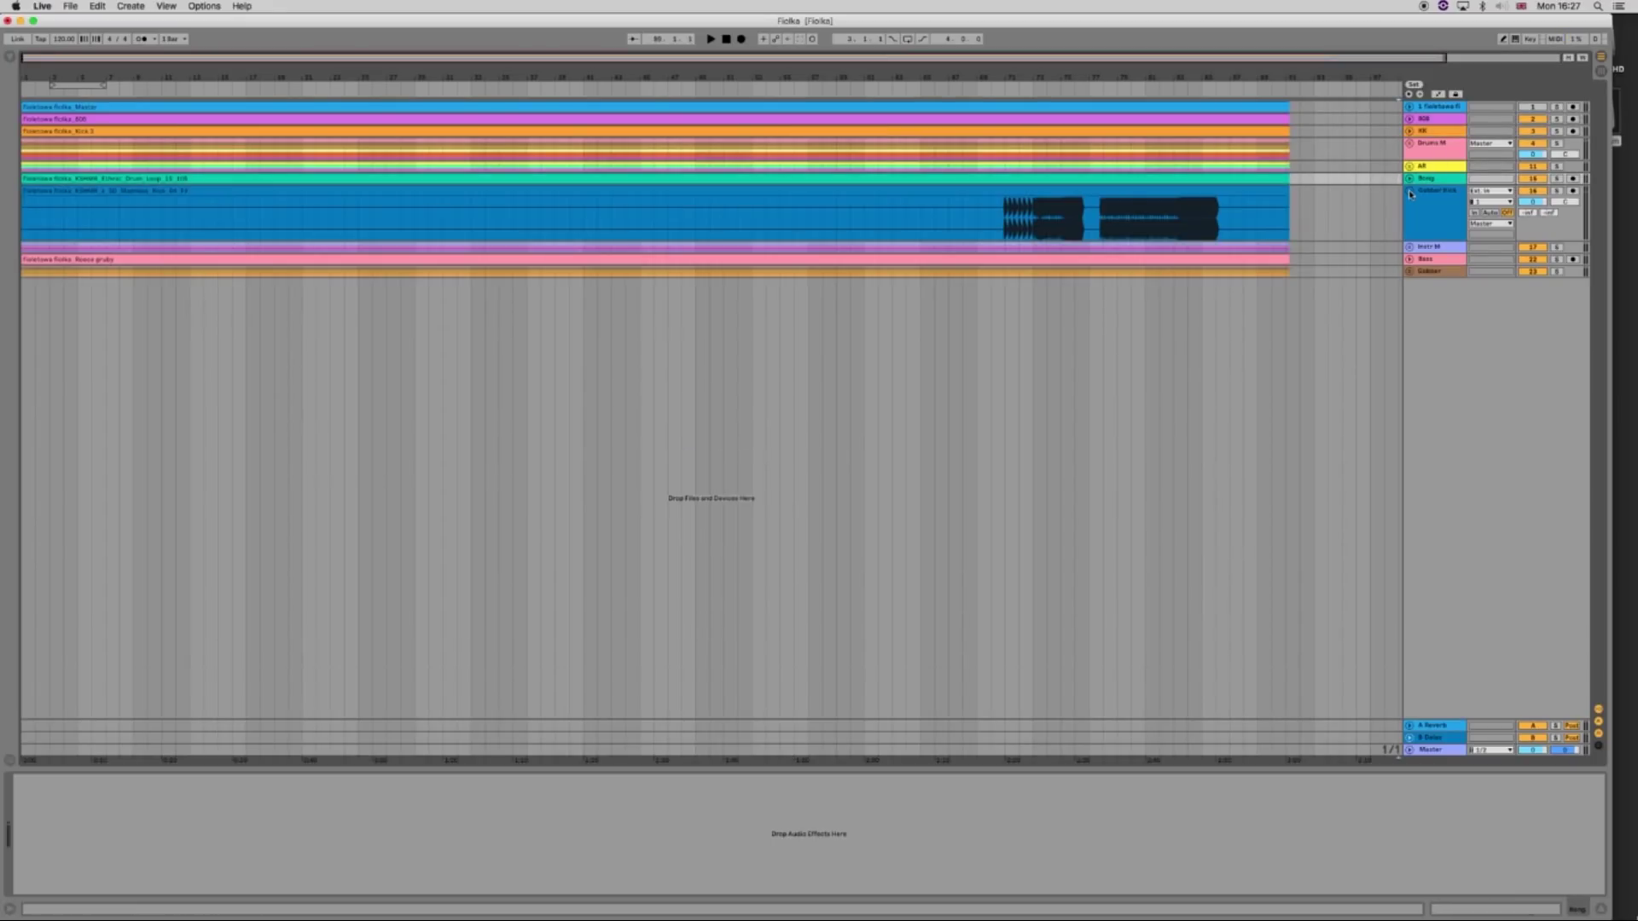
click(1409, 192)
click(1409, 192)
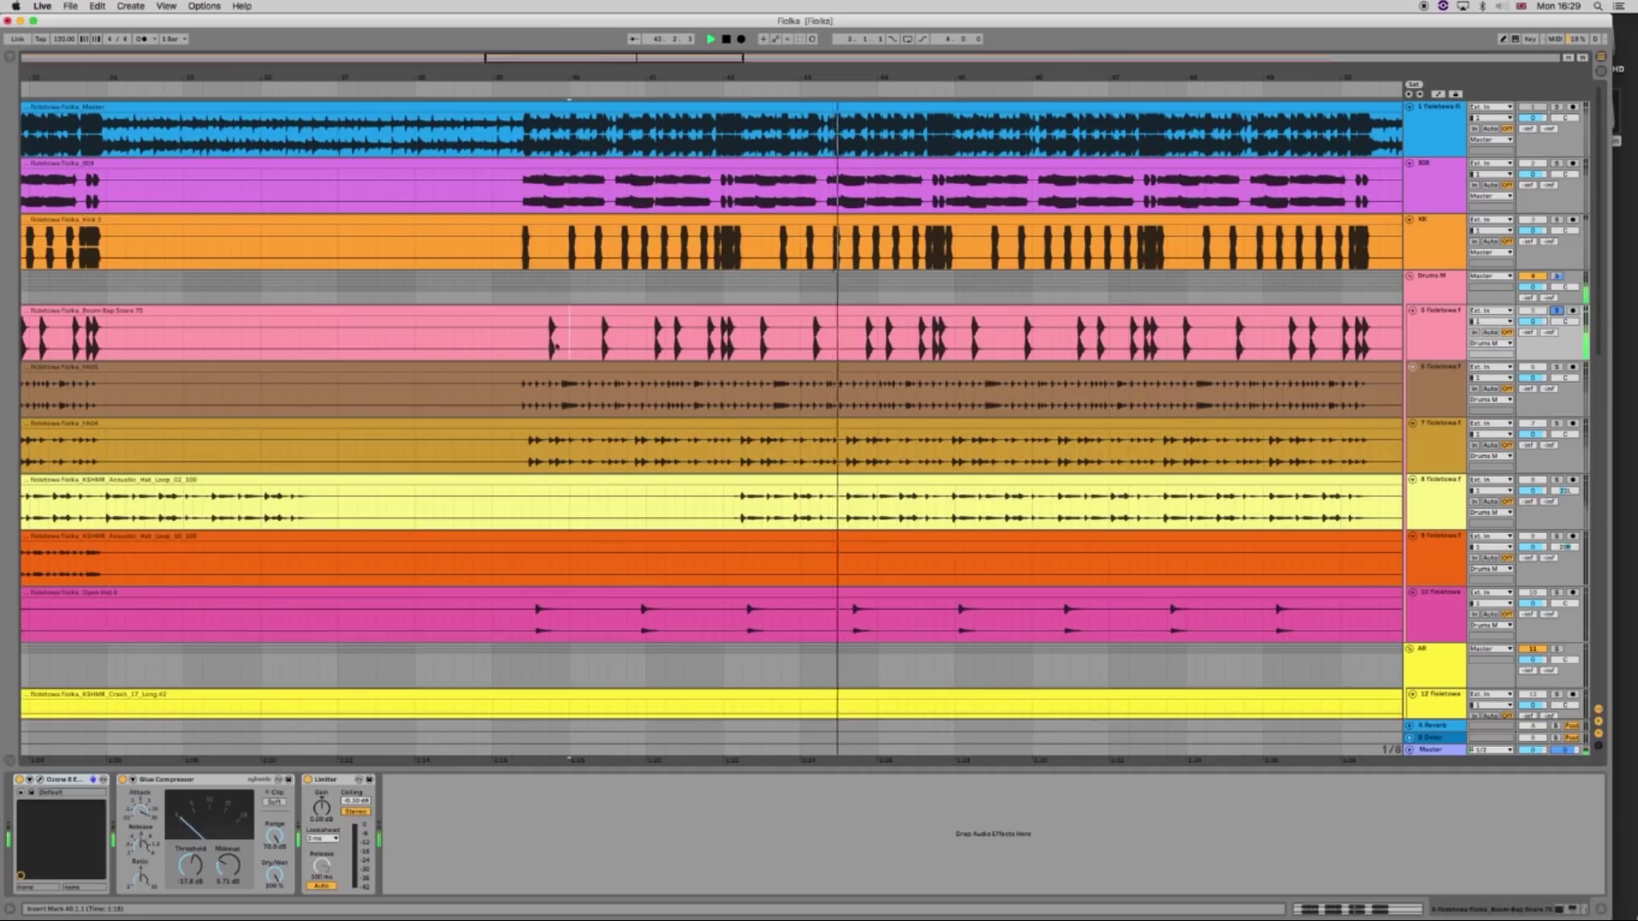
- Play the soloed Boom Bap Snare track and audition the low cut and the upper frequencies in its Ozone equalizer
click(540, 345)
key(space)
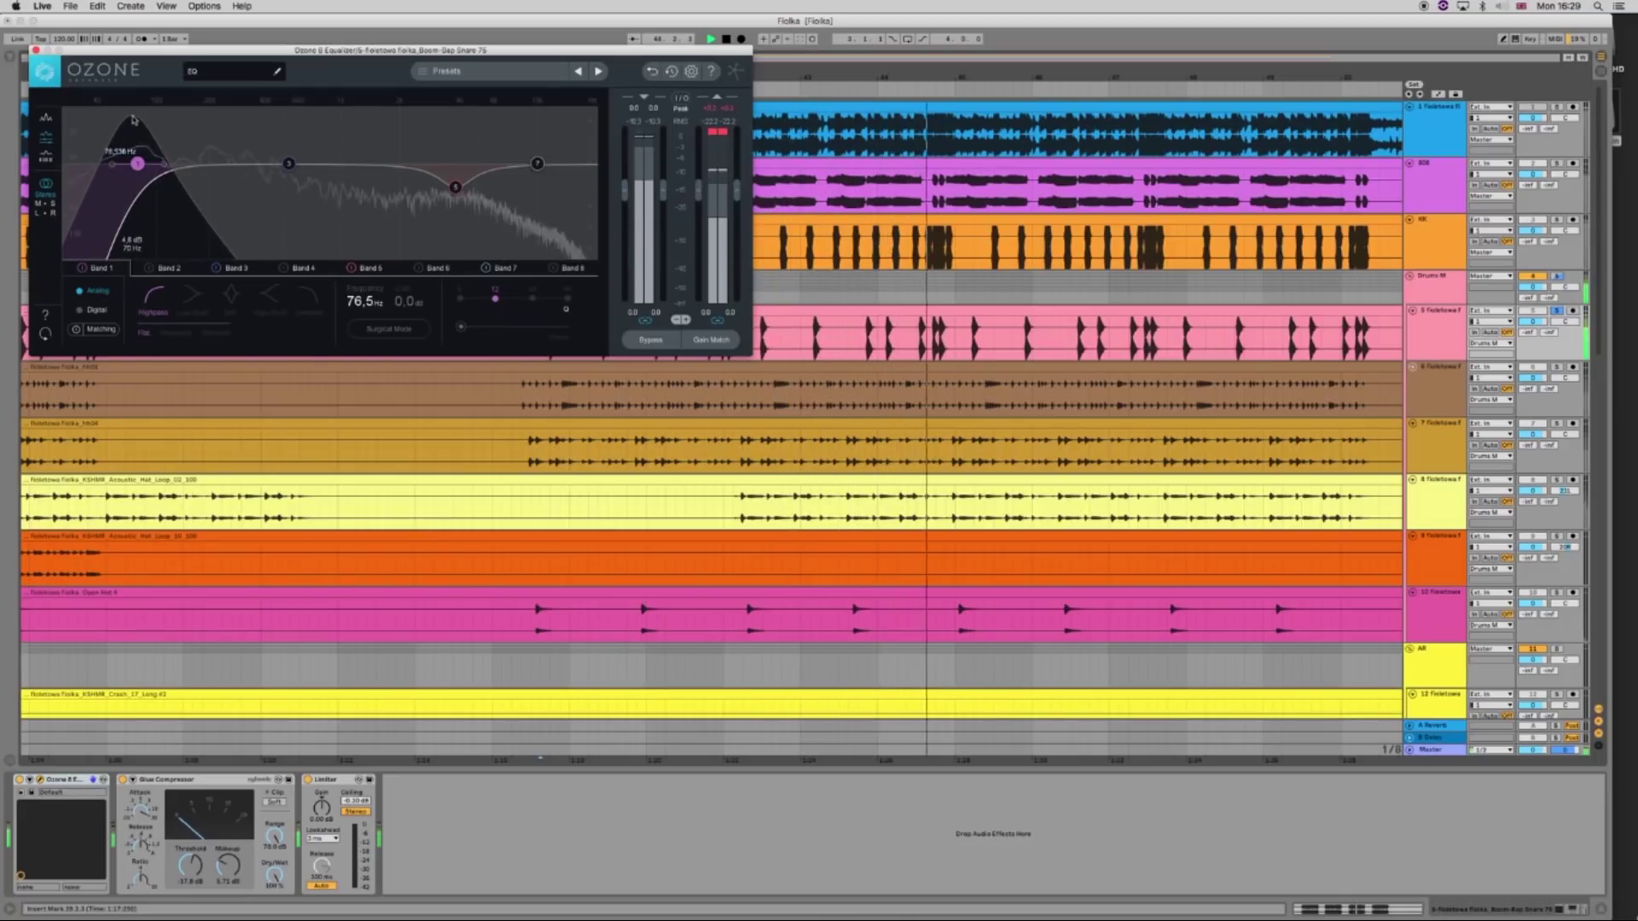
key(space)
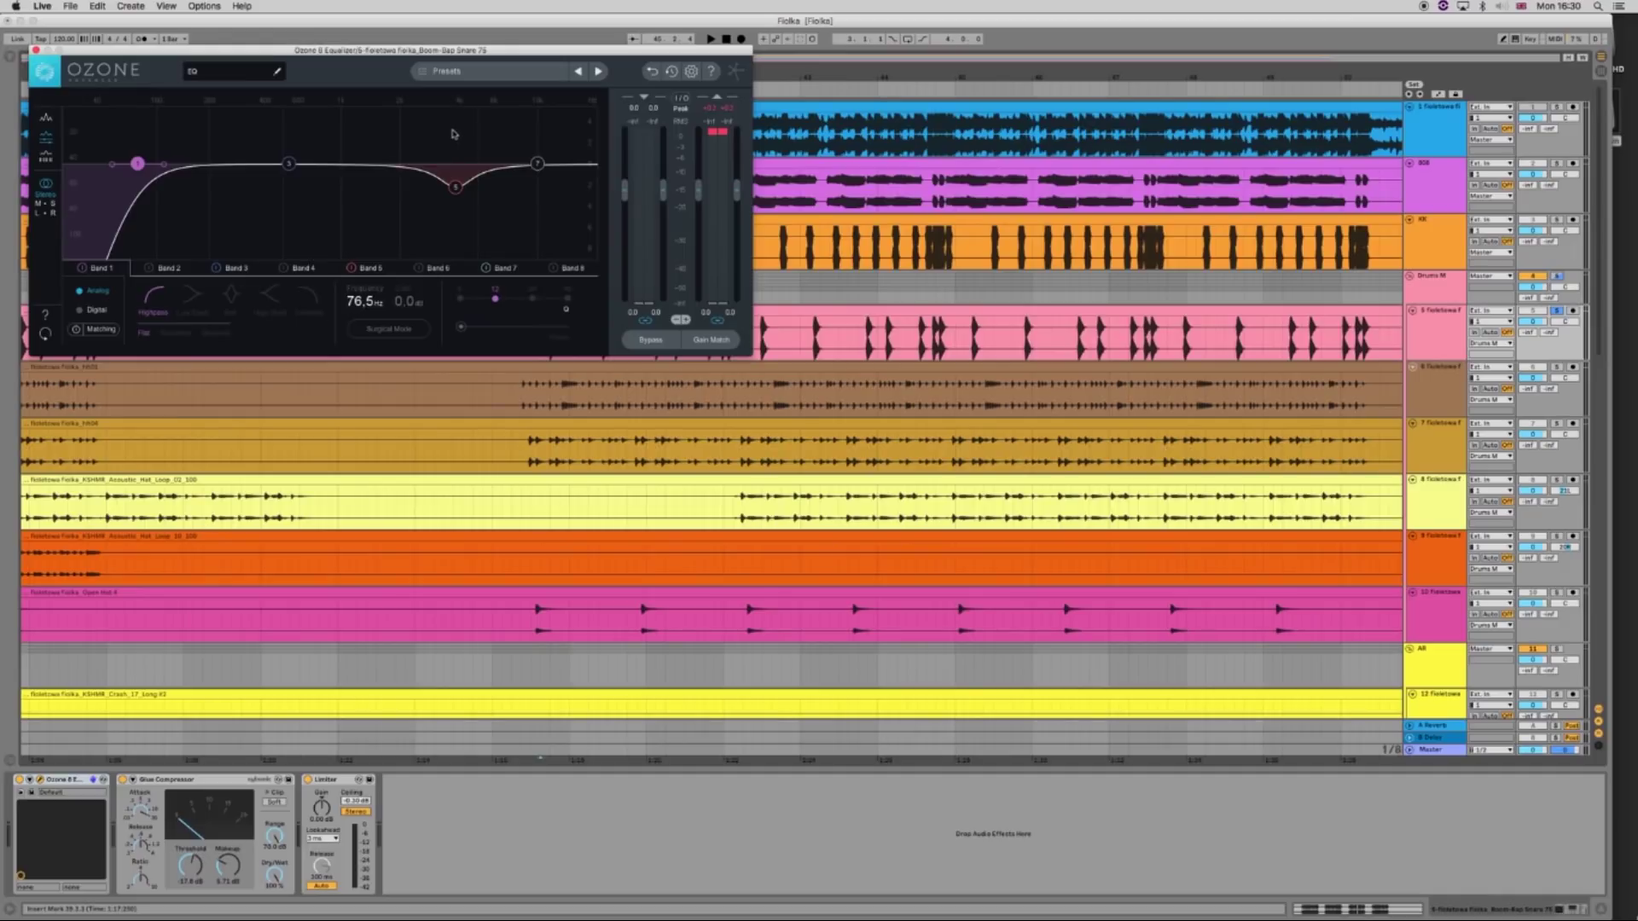
key(space)
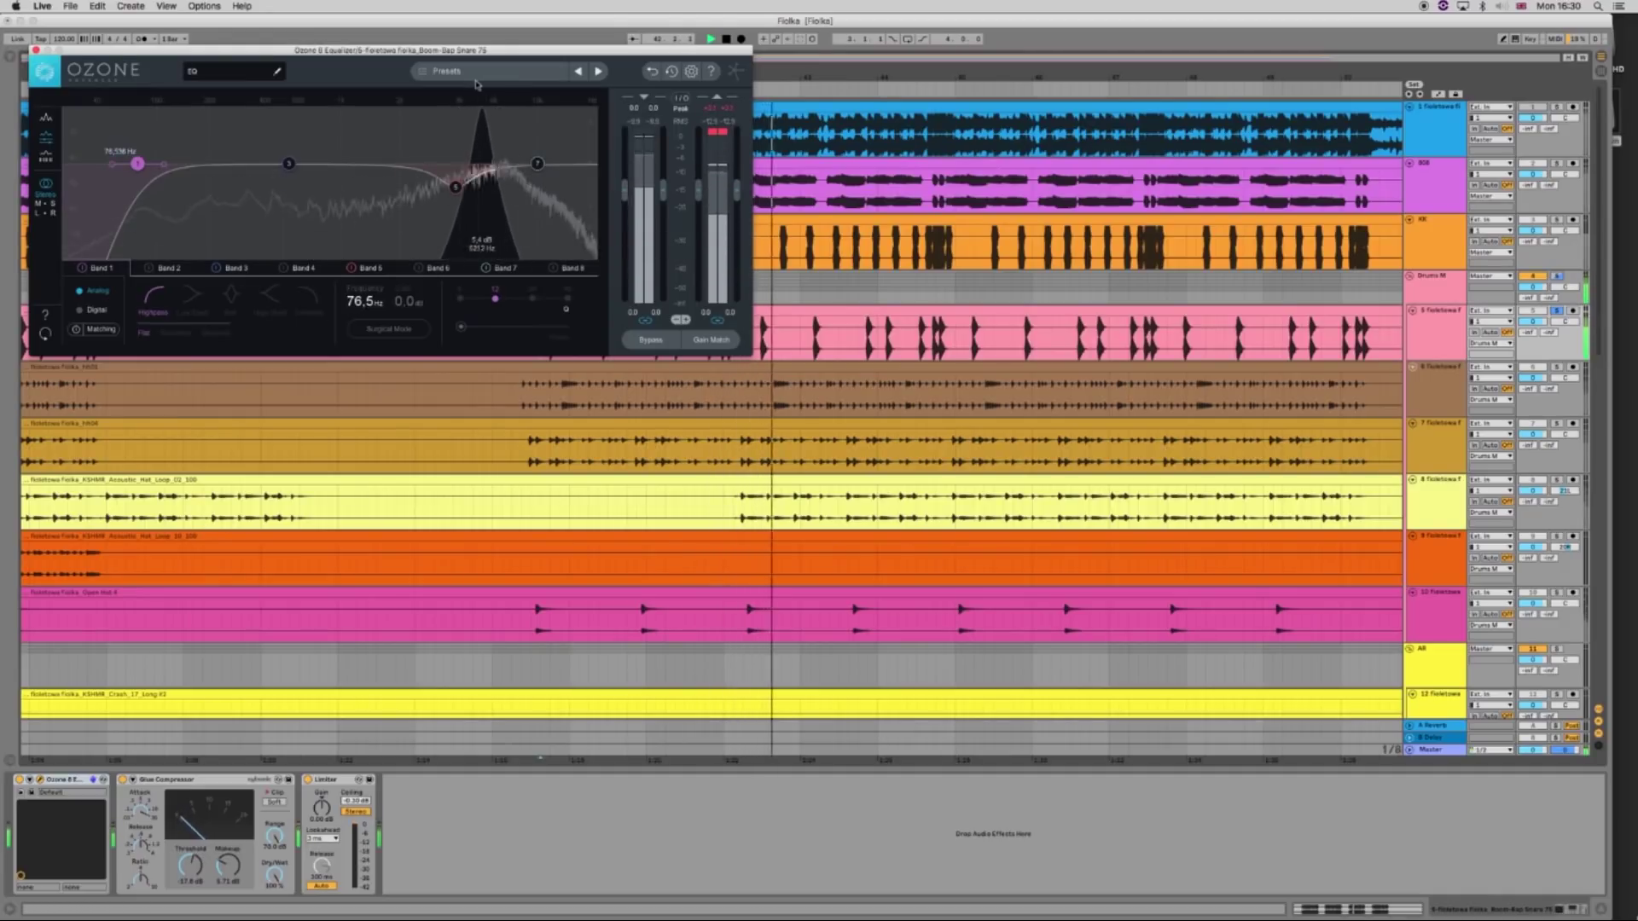
key(space)
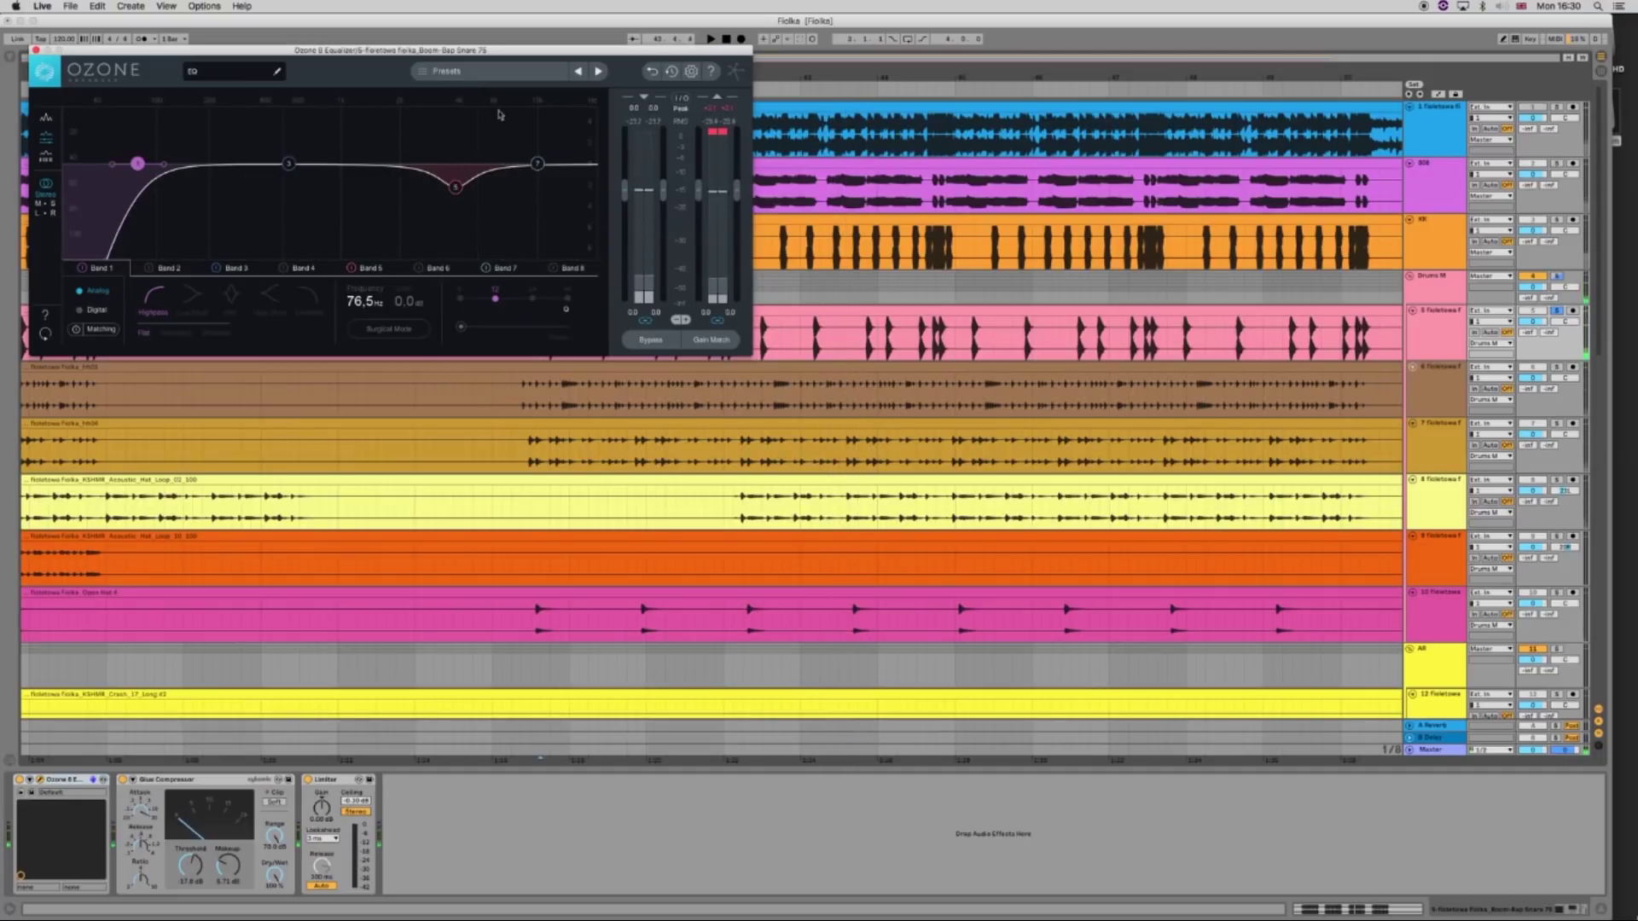
- Play the snare repeatedly and compare its sound with the Glue Compressor bypassed and active, then check its Limiter
click(182, 724)
key(space)
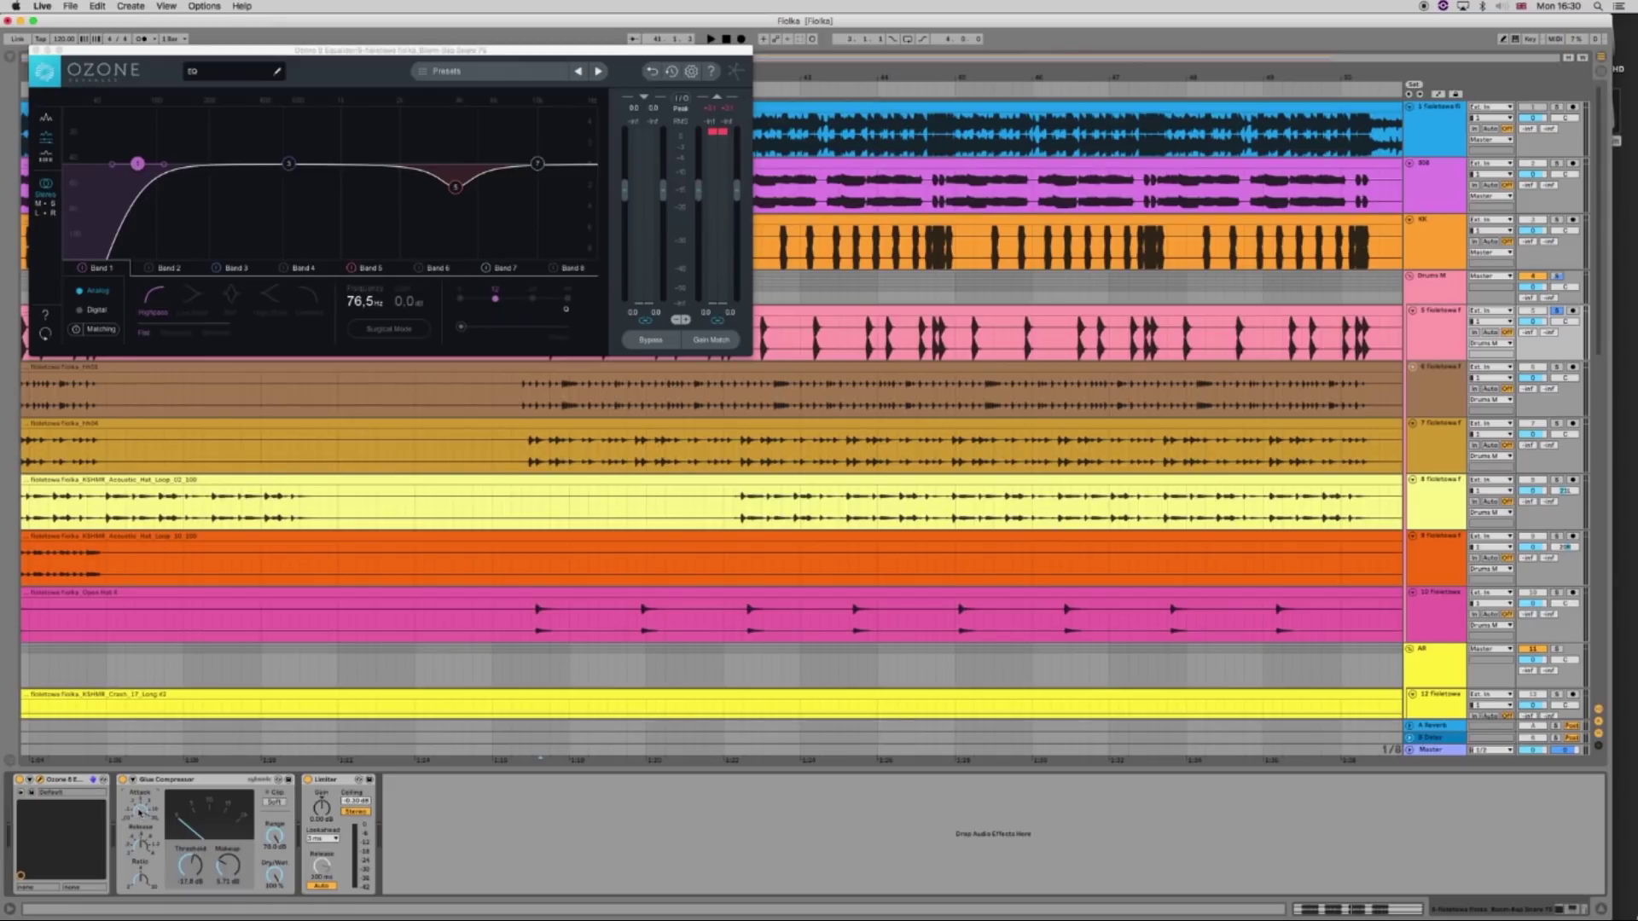
key(space)
key(space)
key(space)
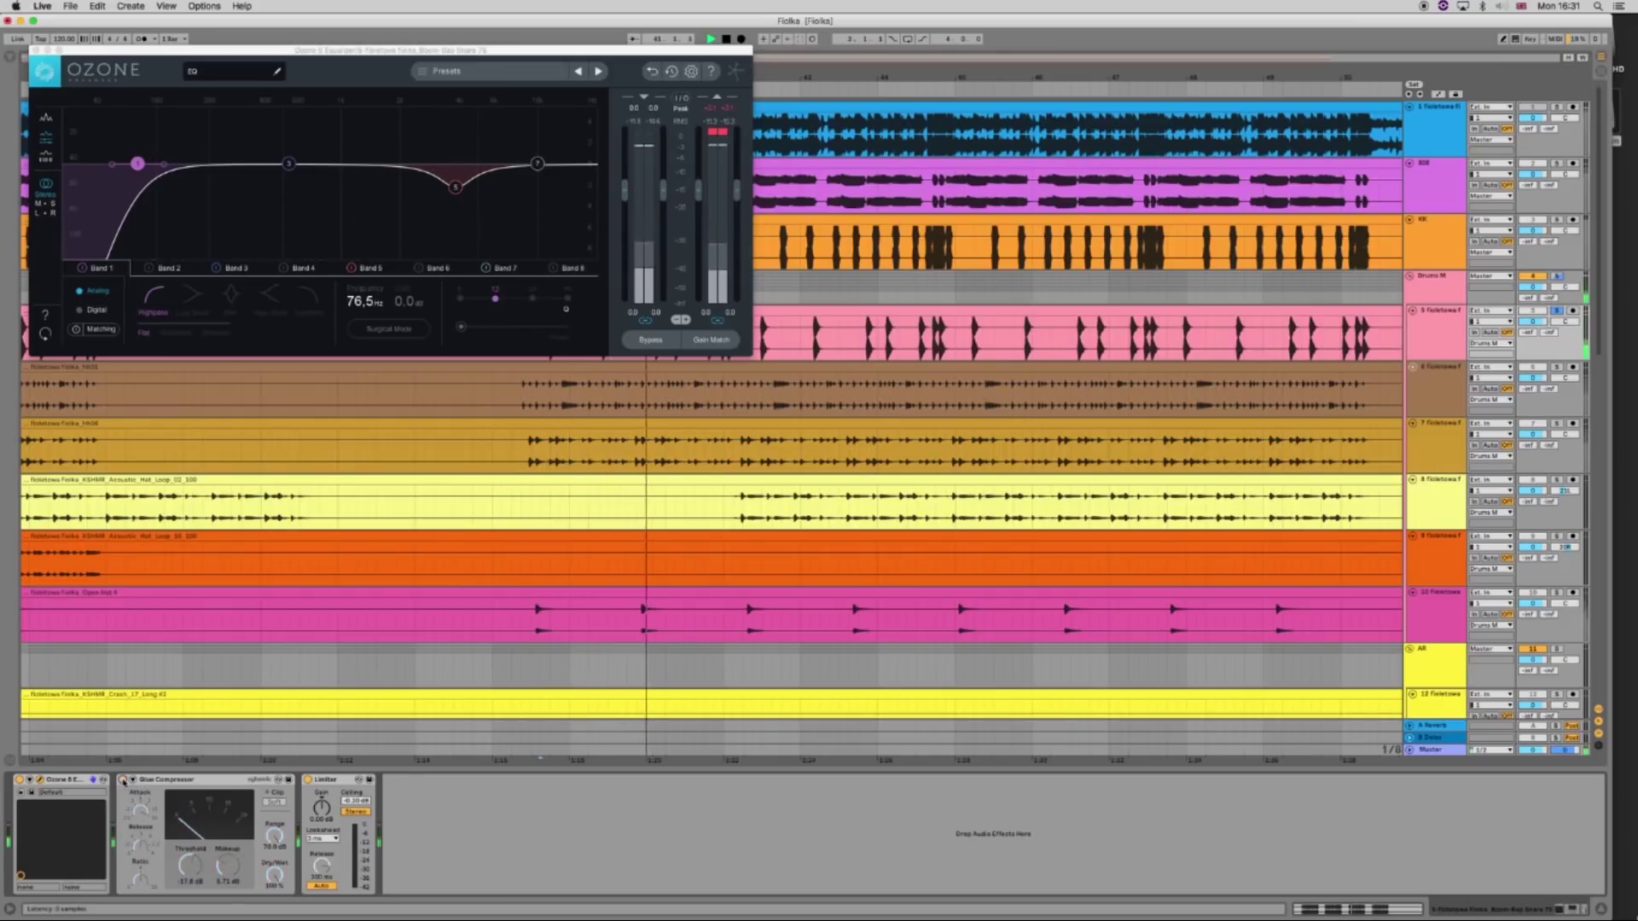
click(122, 780)
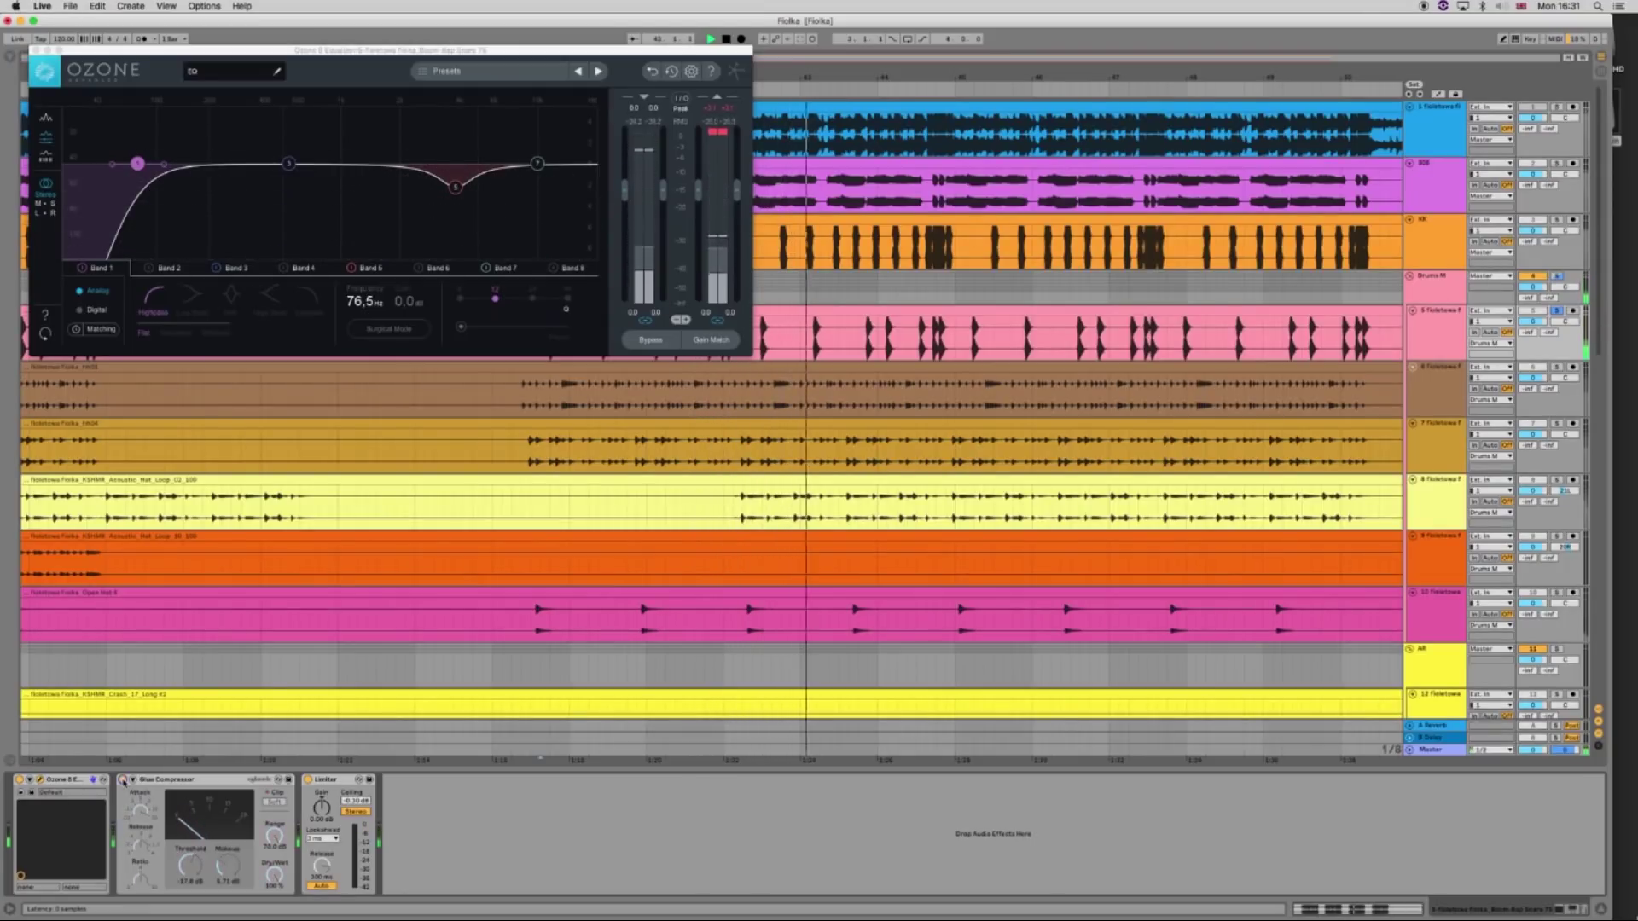
click(330, 779)
key(space)
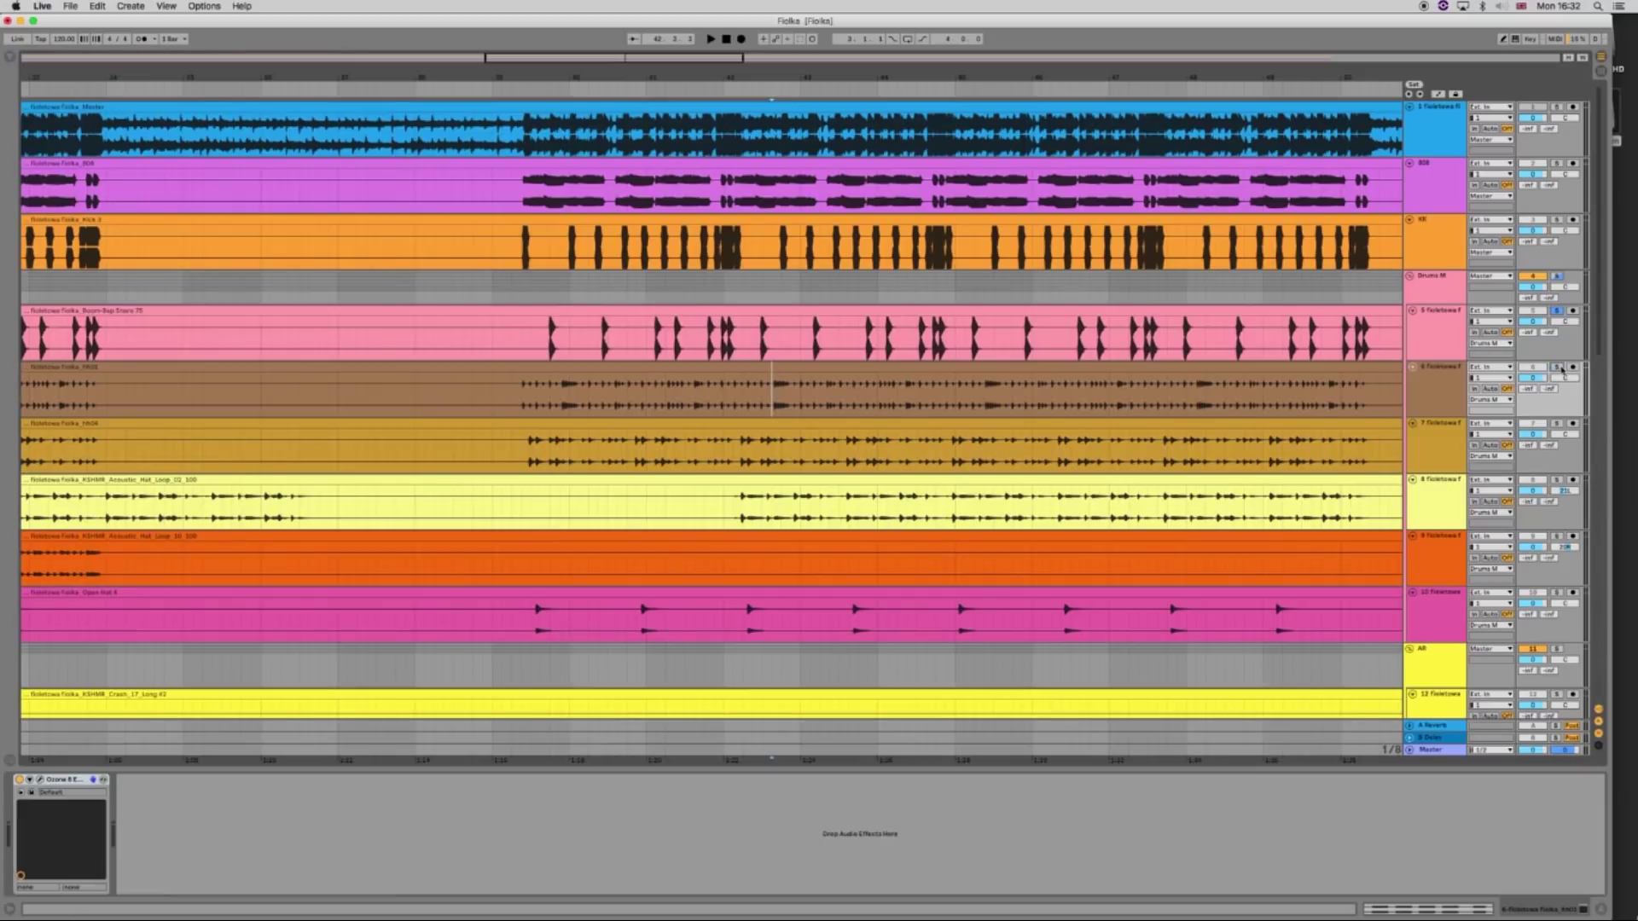
- Solo and play the brown hi-hat track 6 and audition frequencies in its Ozone equalizer
click(1557, 368)
key(space)
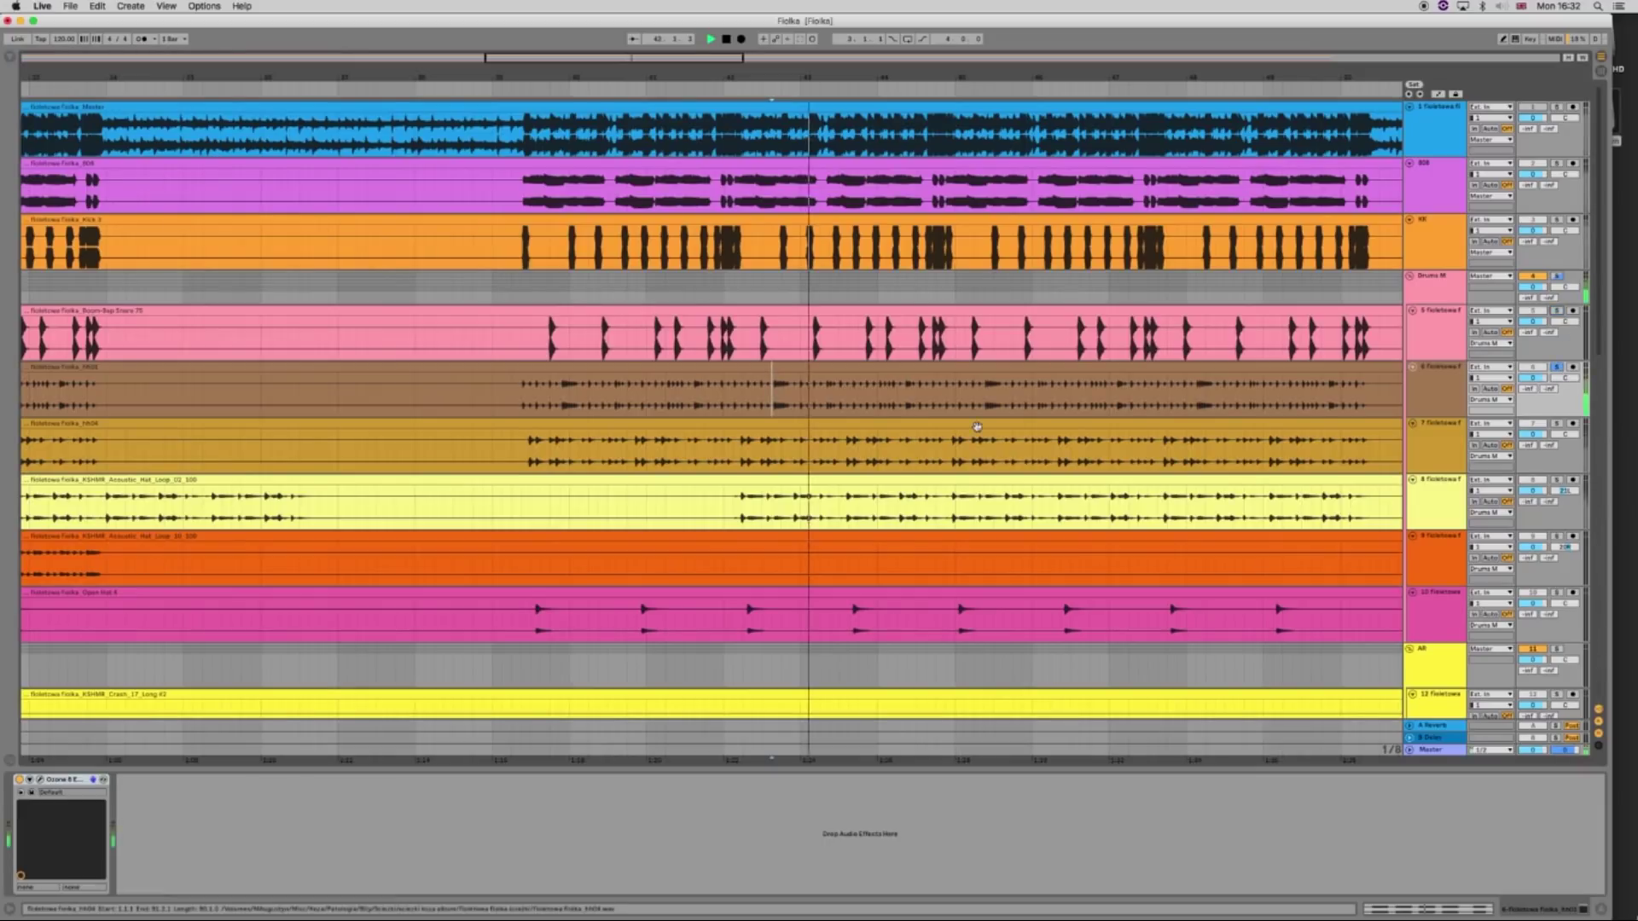
click(40, 780)
drag(181, 171, 167, 99)
drag(488, 104, 491, 101)
- Solo and play the golden track 7 of the drums and open its Ozone equalizer to examine the curve
click(1532, 434)
key(space)
click(1456, 443)
click(1554, 423)
key(space)
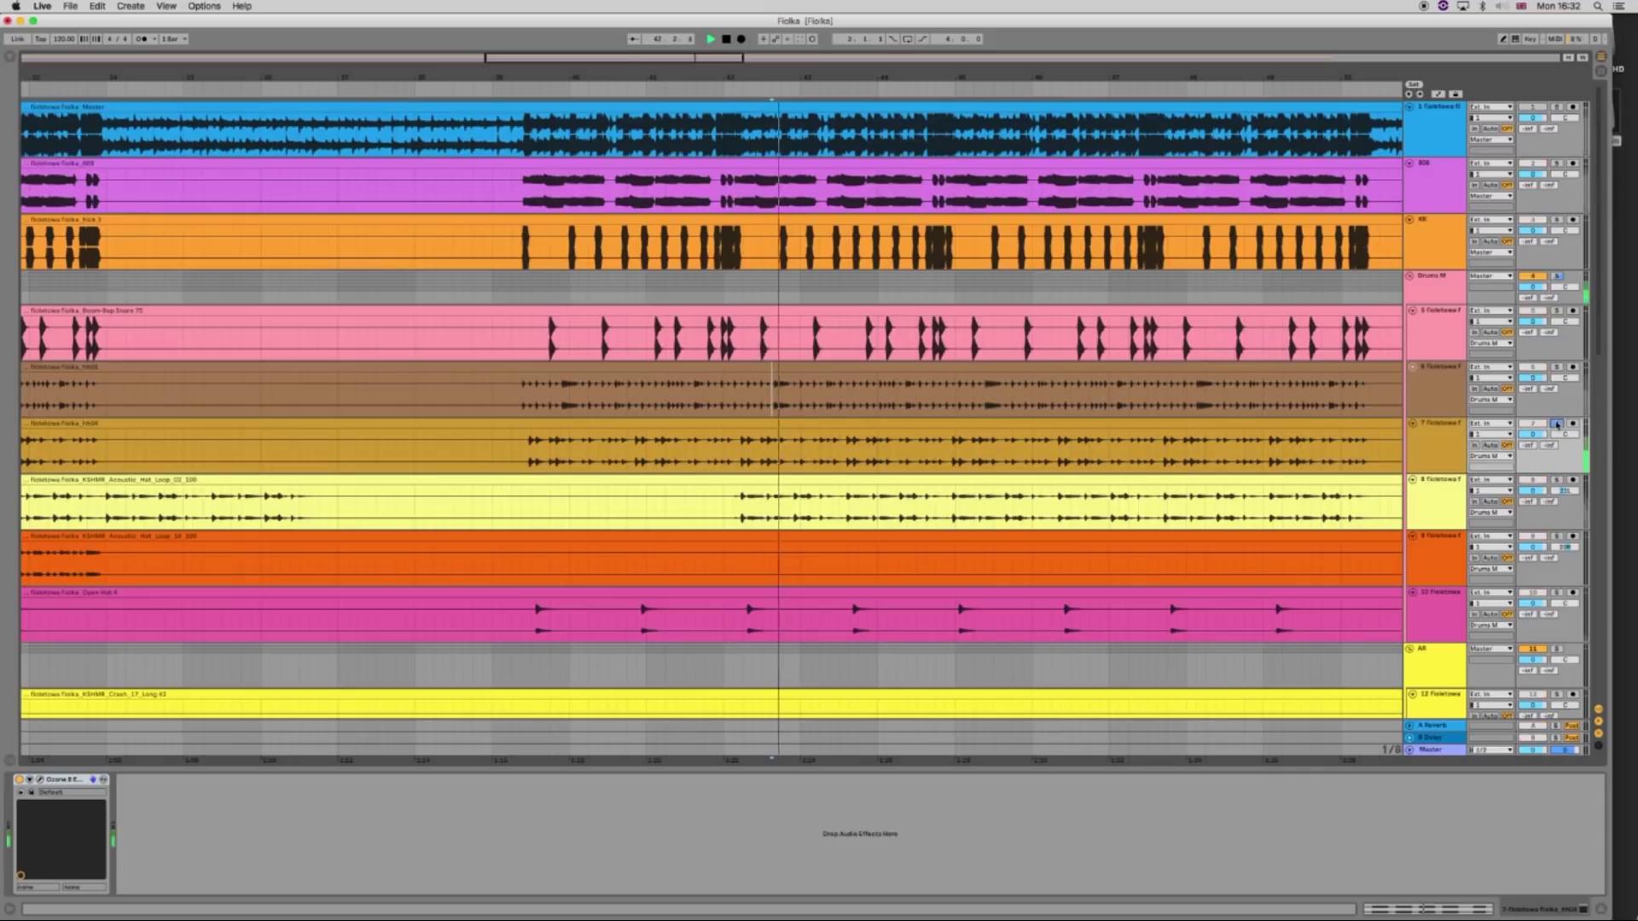
click(39, 781)
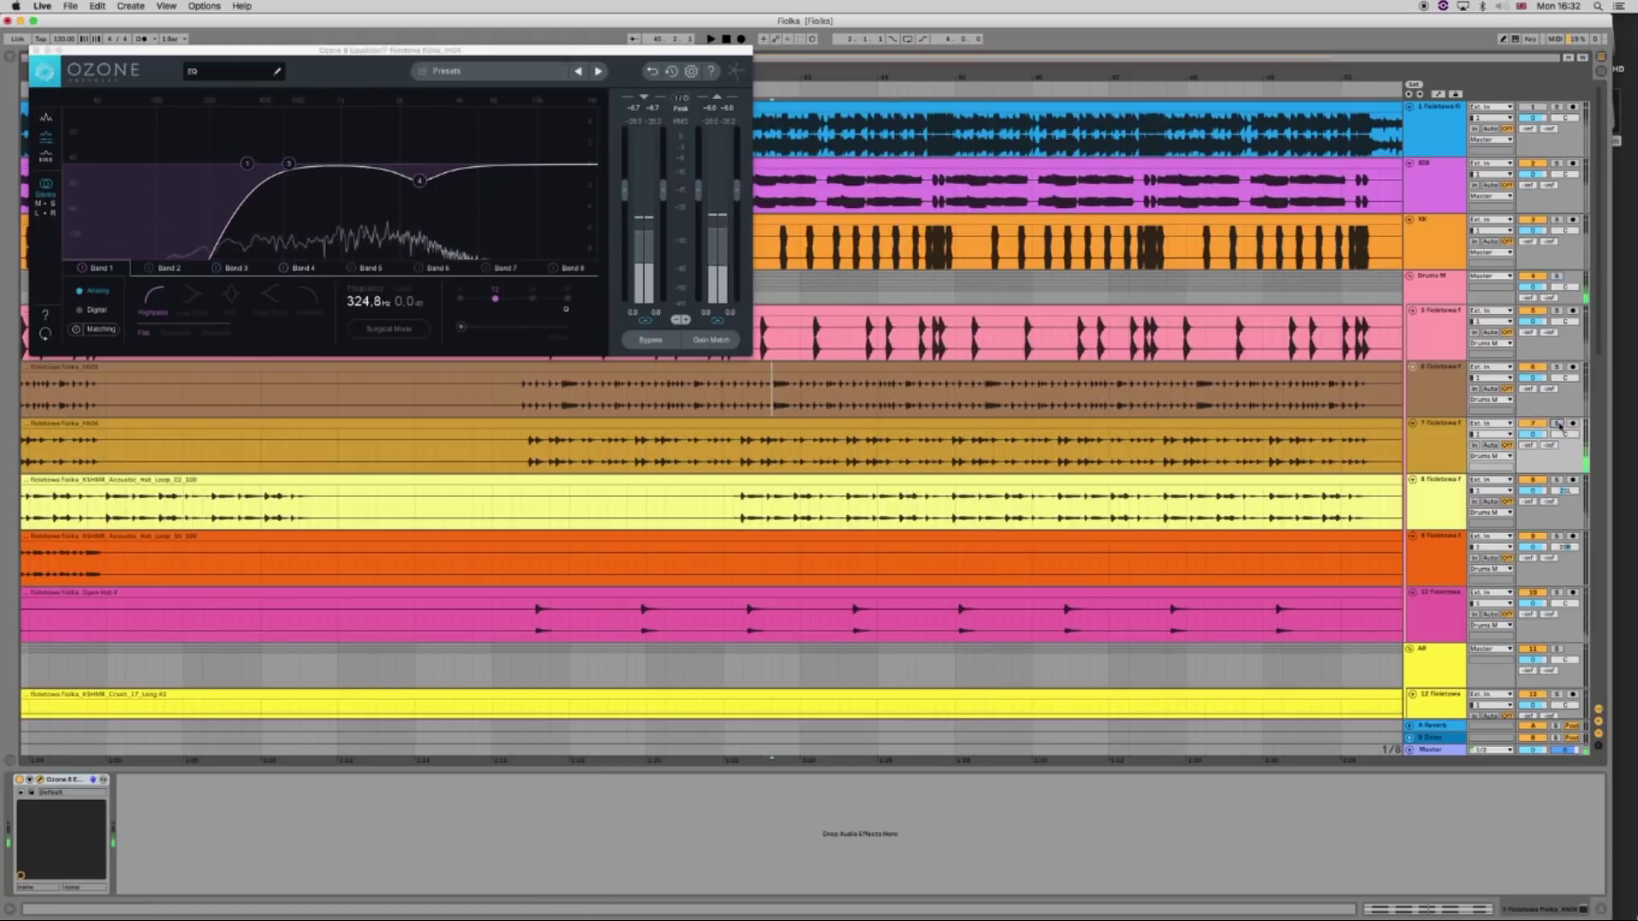
- Solo track 8, the yellow acoustic hat loop, and open its Ozone equalizer during playback
click(1555, 479)
click(948, 514)
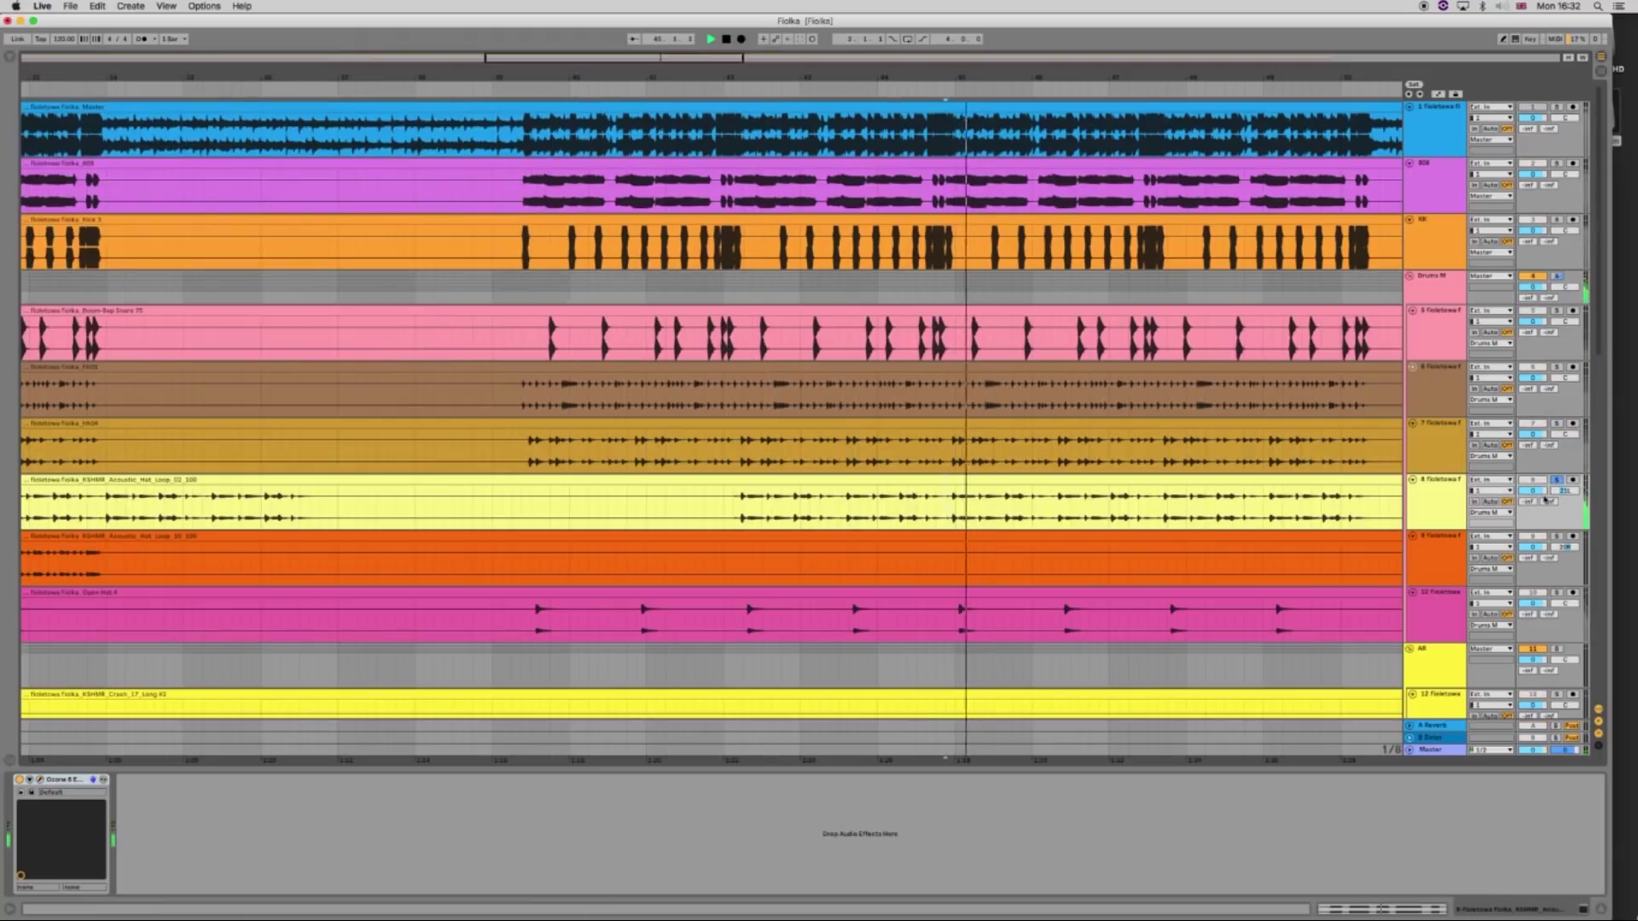
click(41, 779)
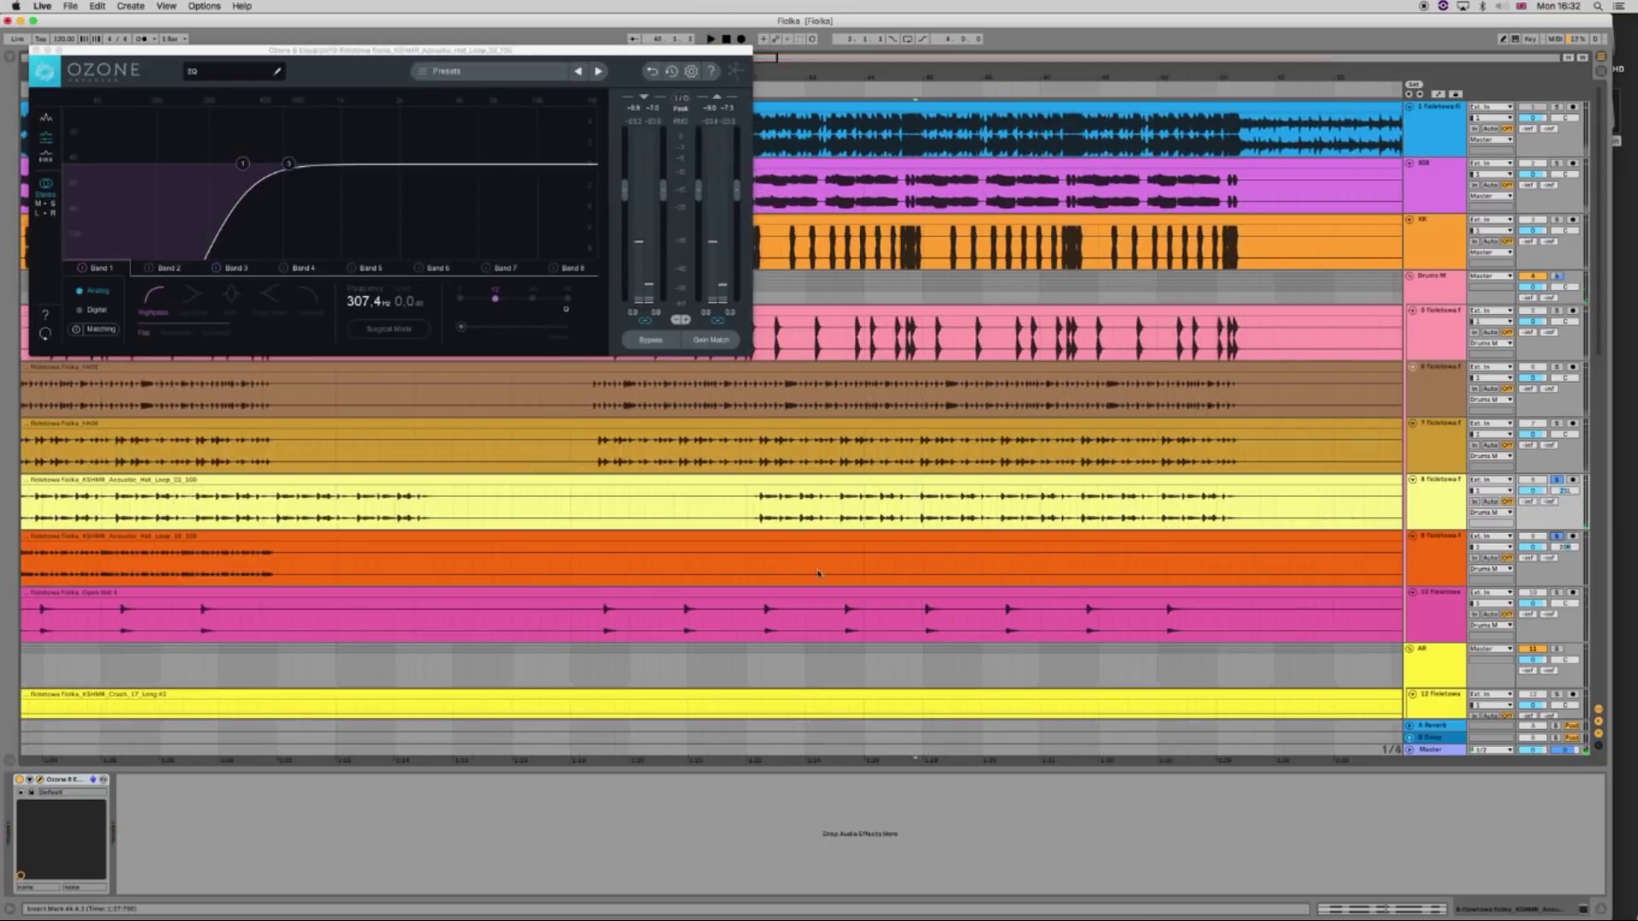
- Play the acoustic hat loops on tracks 8 and 9 from the earlier section, and listen to the Open Hat track
click(242, 571)
key(space)
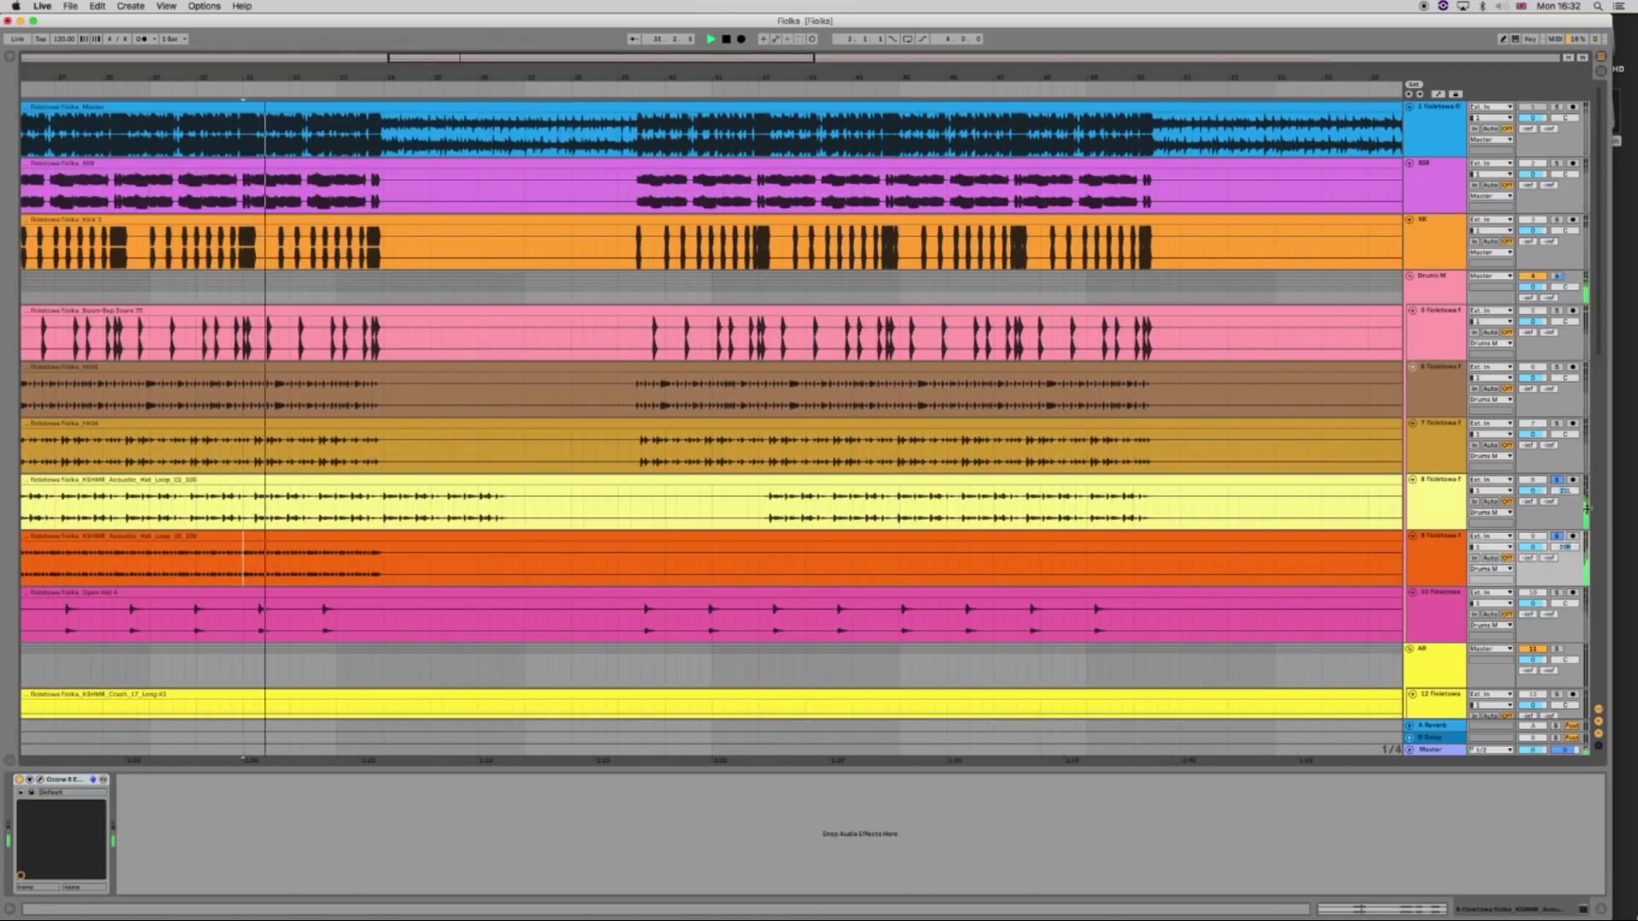
click(1557, 480)
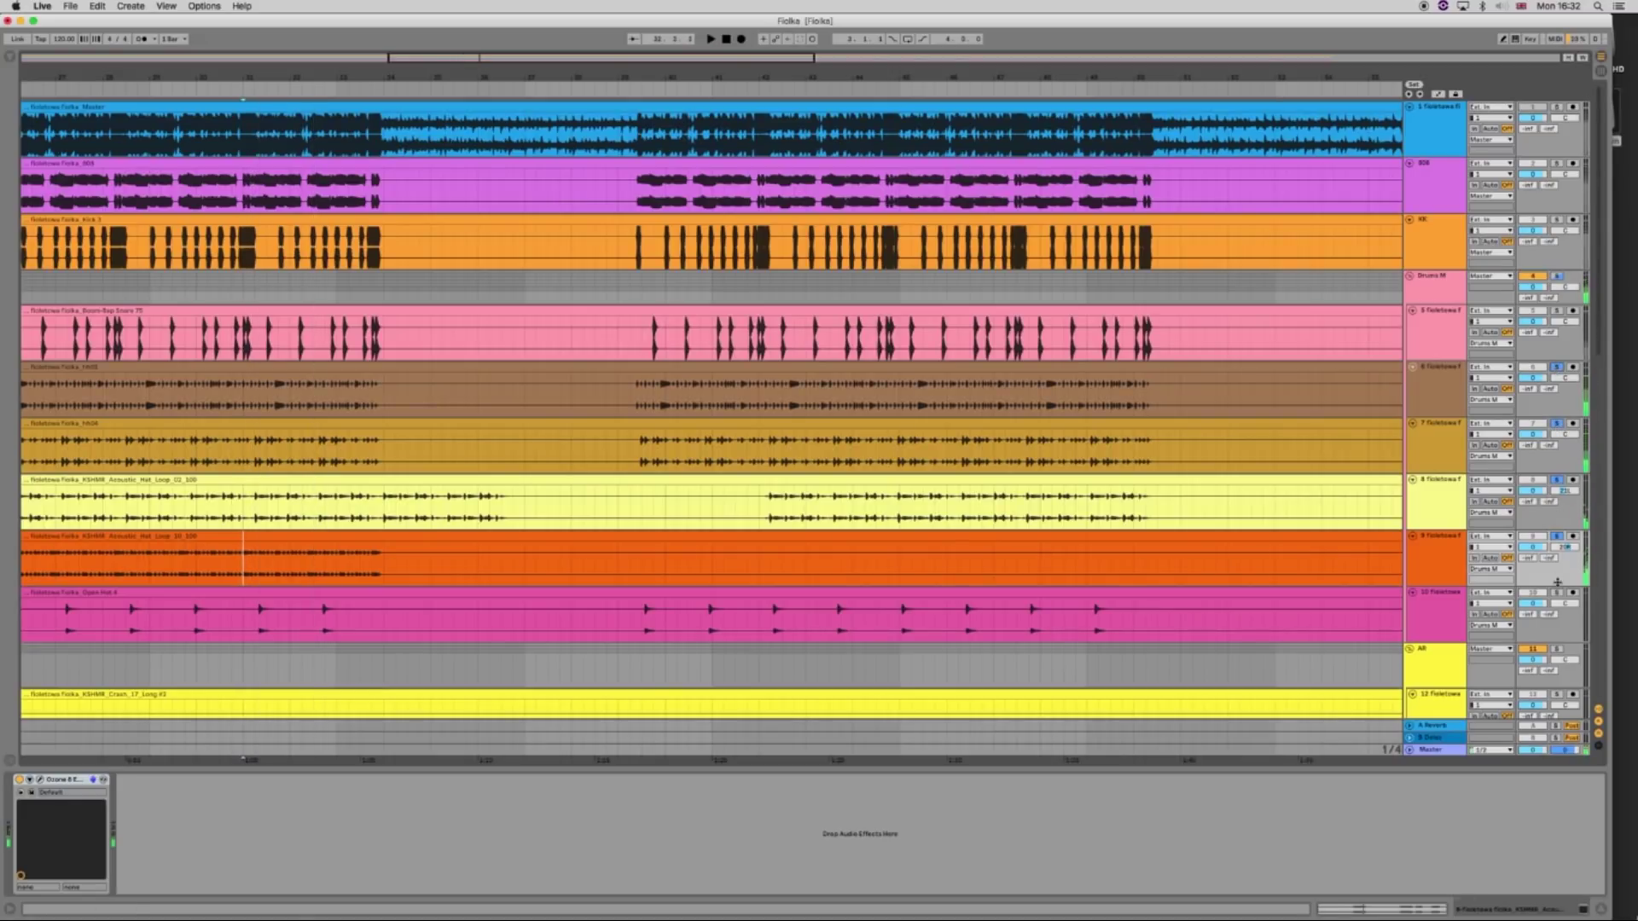
click(254, 613)
key(space)
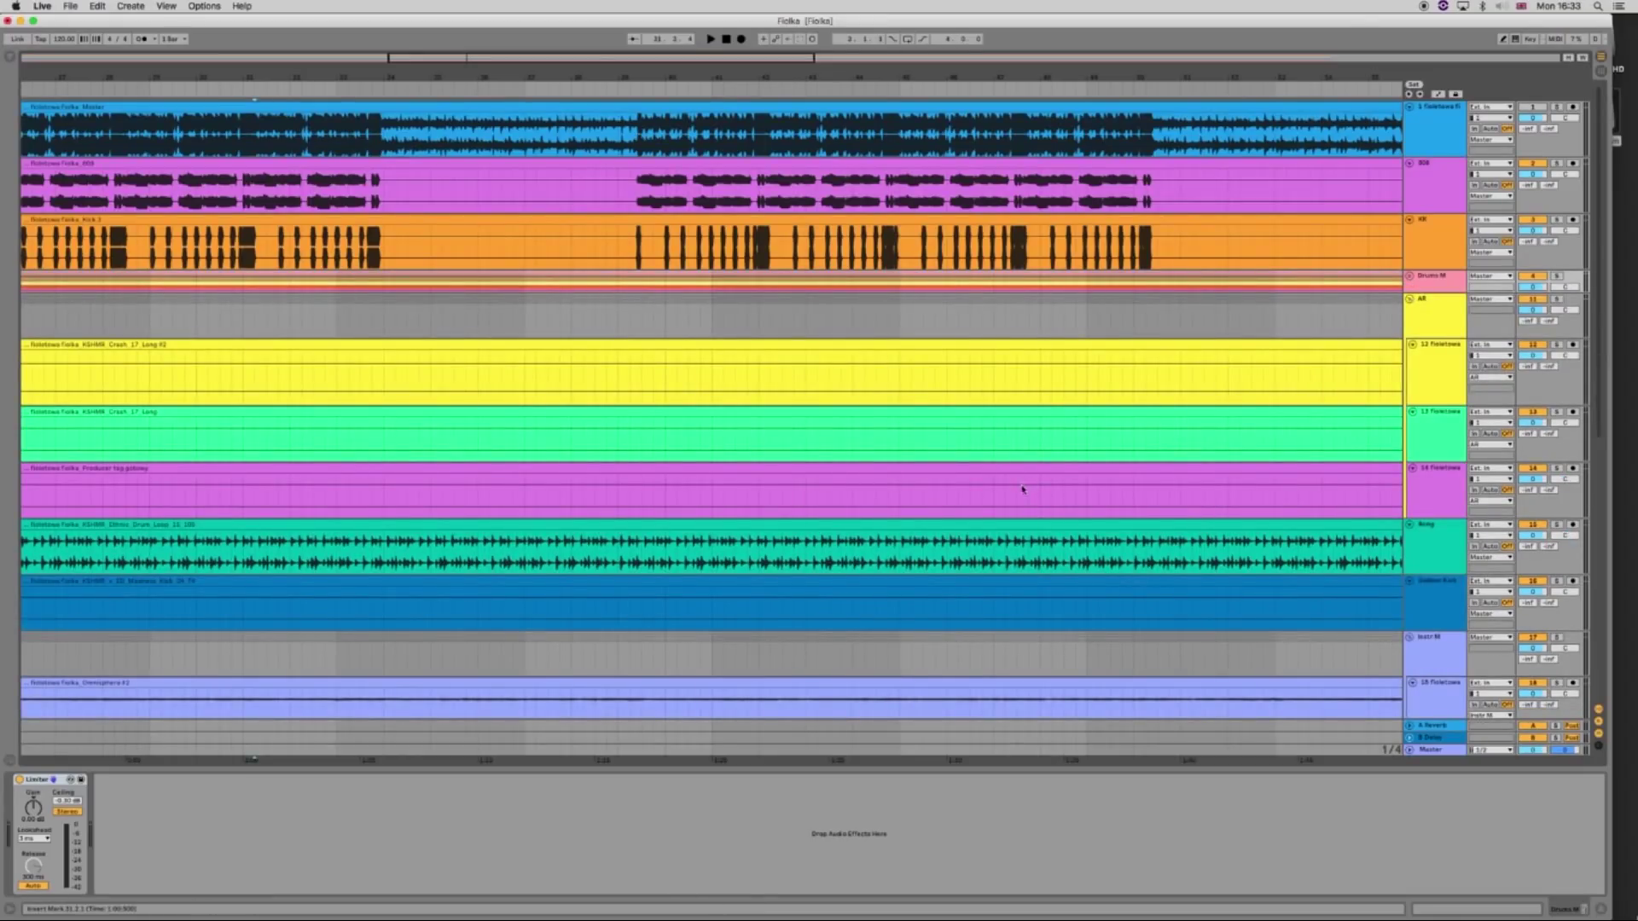
- Unfold the Drums M group, select the Boom Bap Snare track and sweep its Ozone equalizer audition from the lows to the upper mids
click(1409, 276)
click(1421, 320)
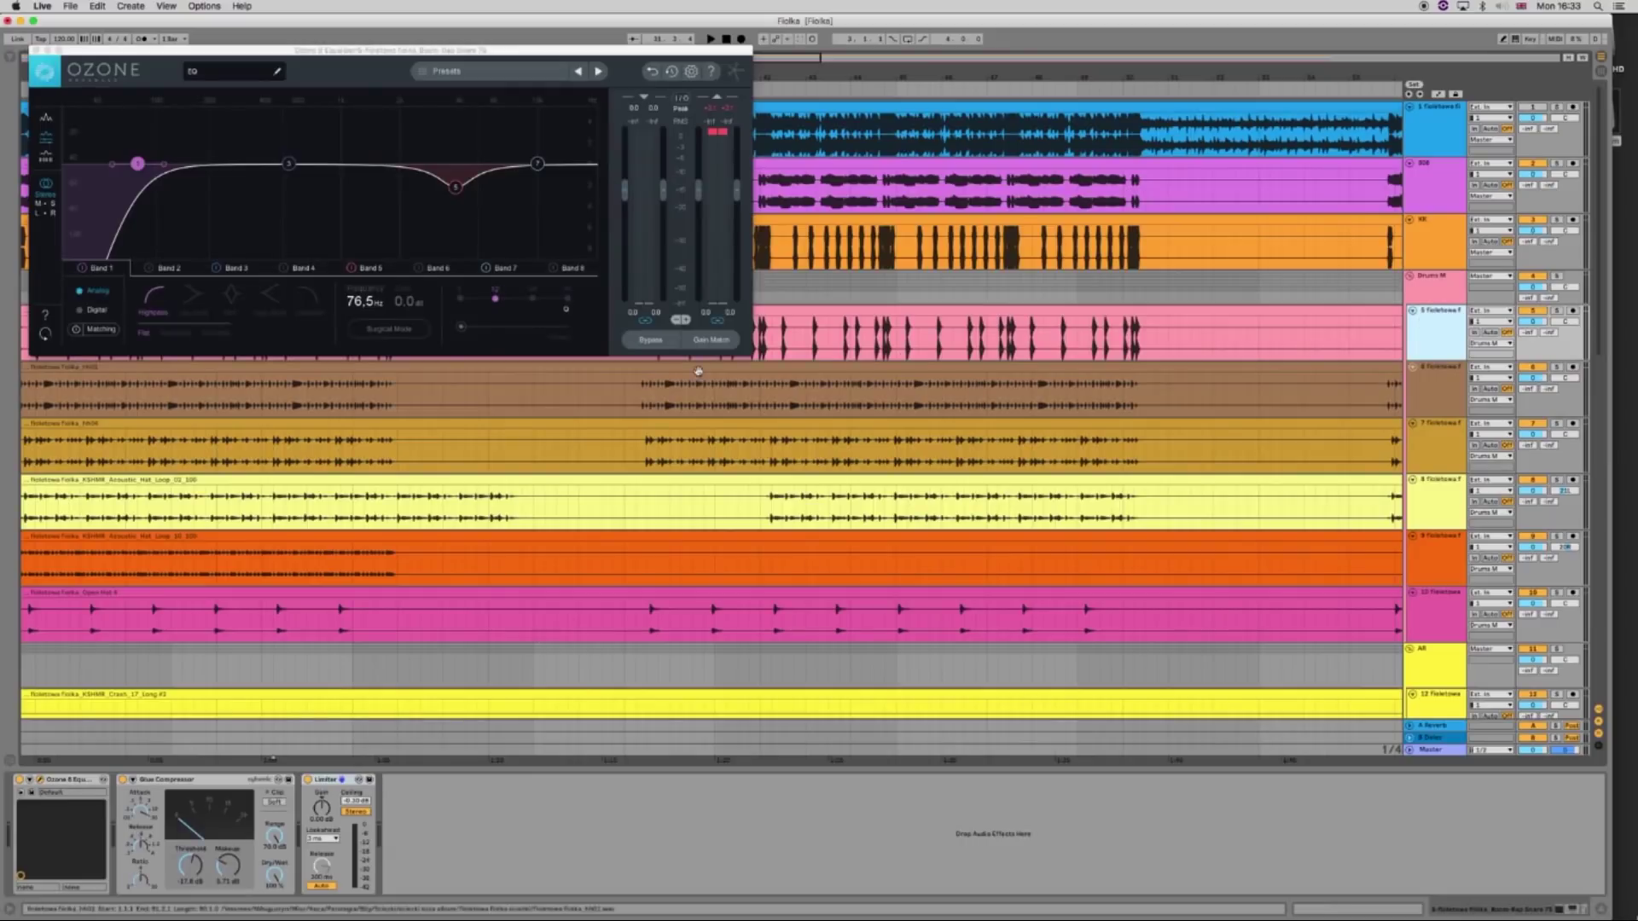
click(176, 144)
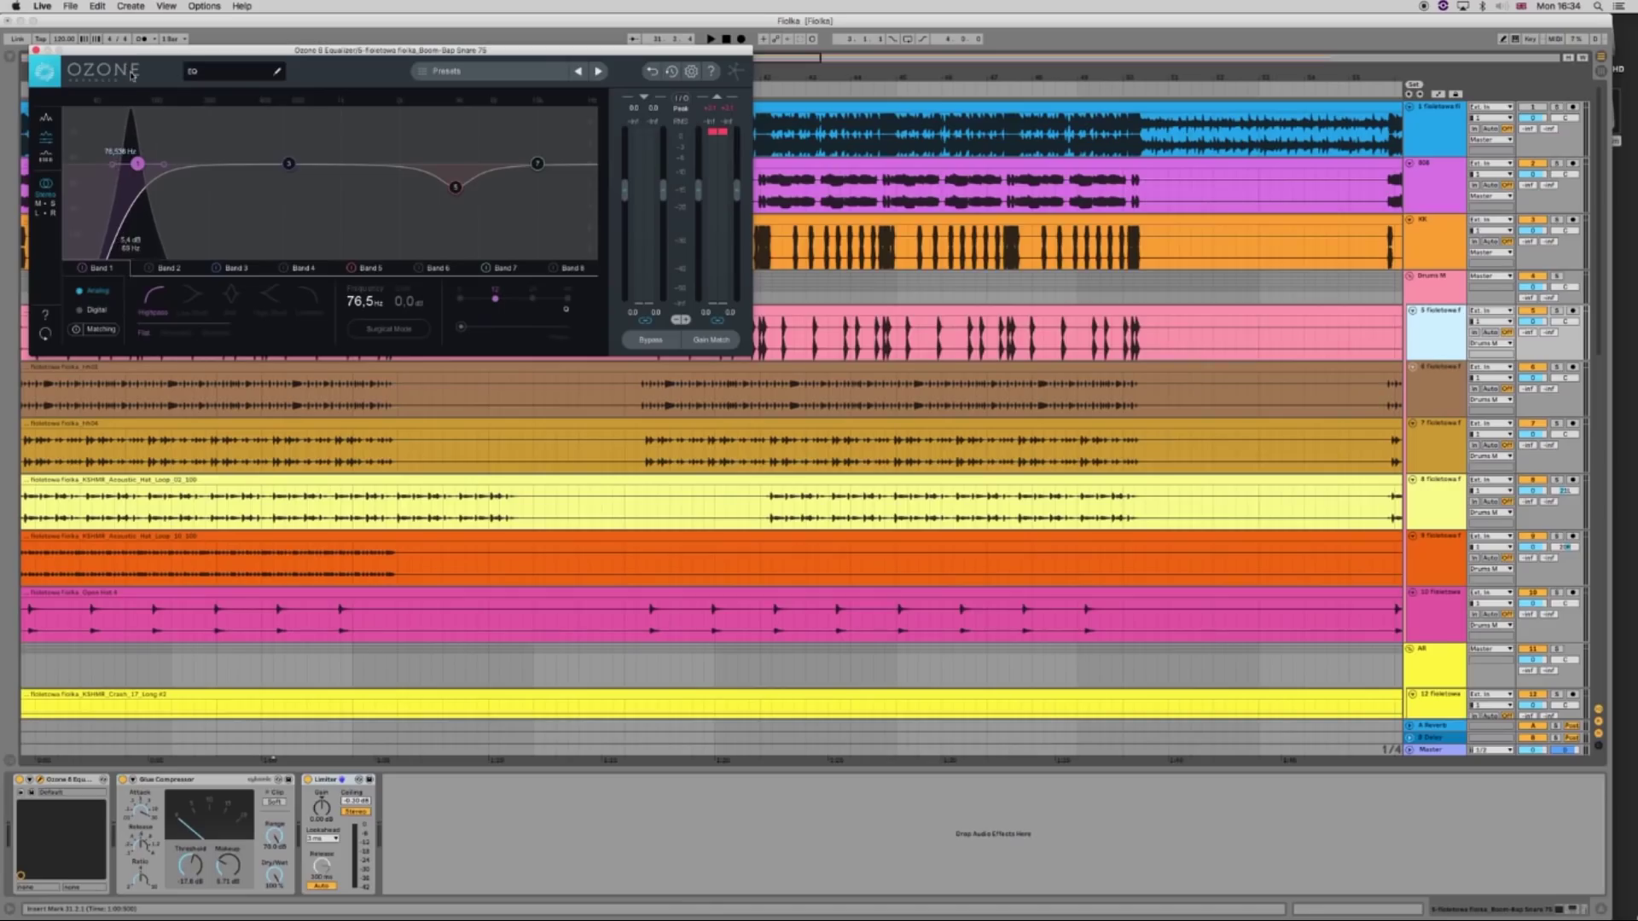
key(space)
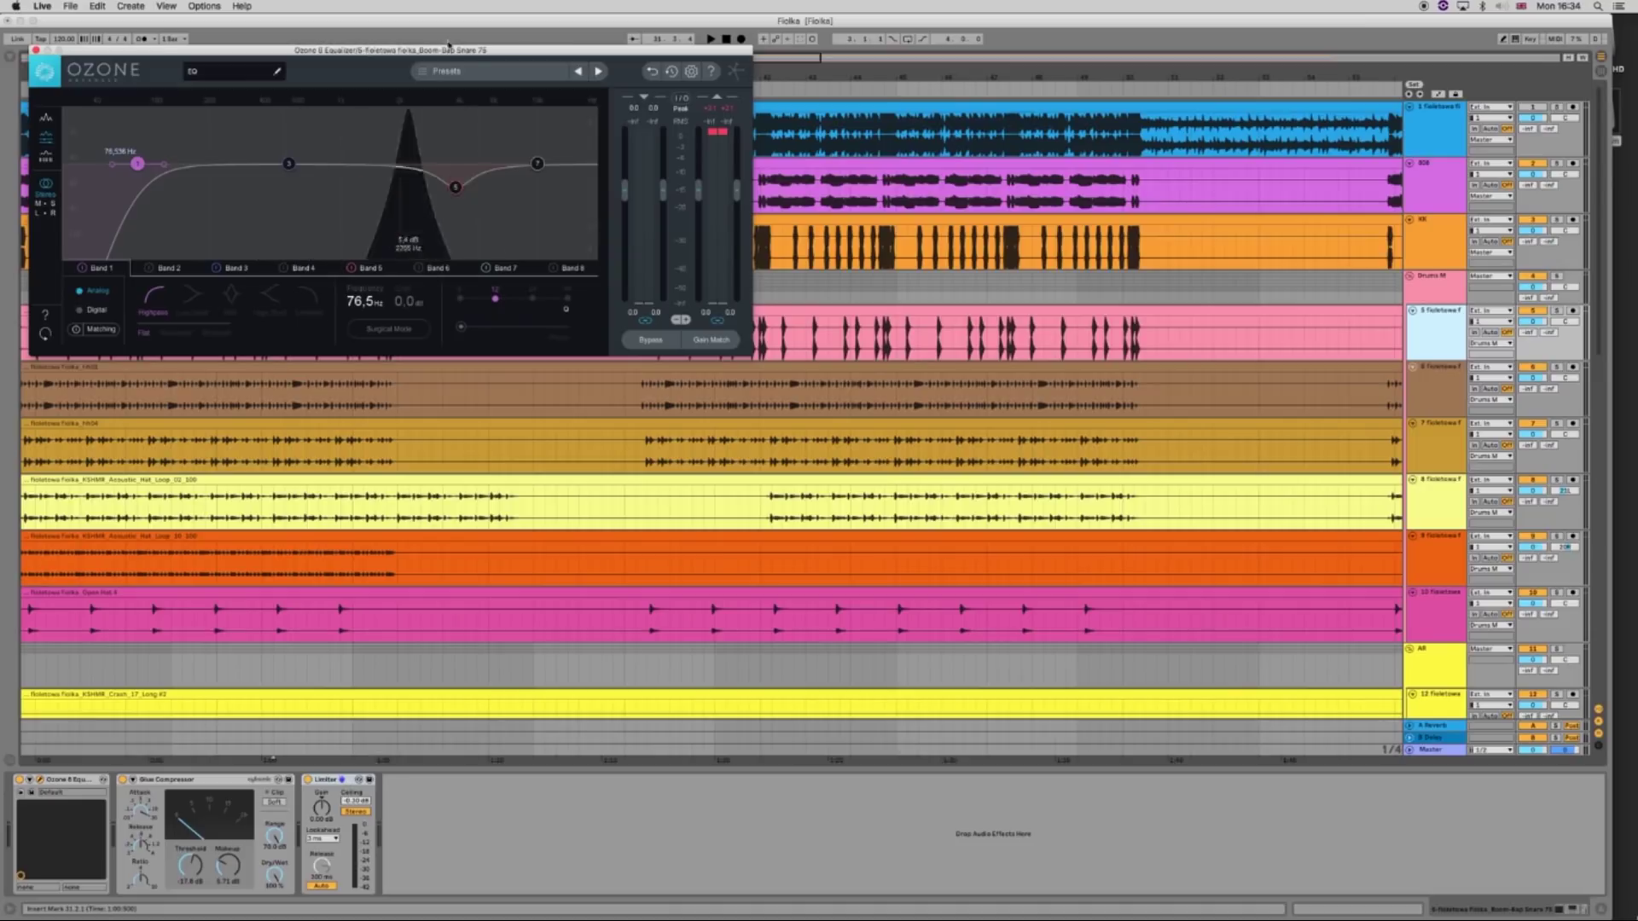
key(space)
click(1229, 297)
drag(146, 169, 361, 57)
key(space)
key(space)
- Open RX 7 De-click on the soloed percussion track of the instrument group and compare playback with it bypassed and active
click(1559, 312)
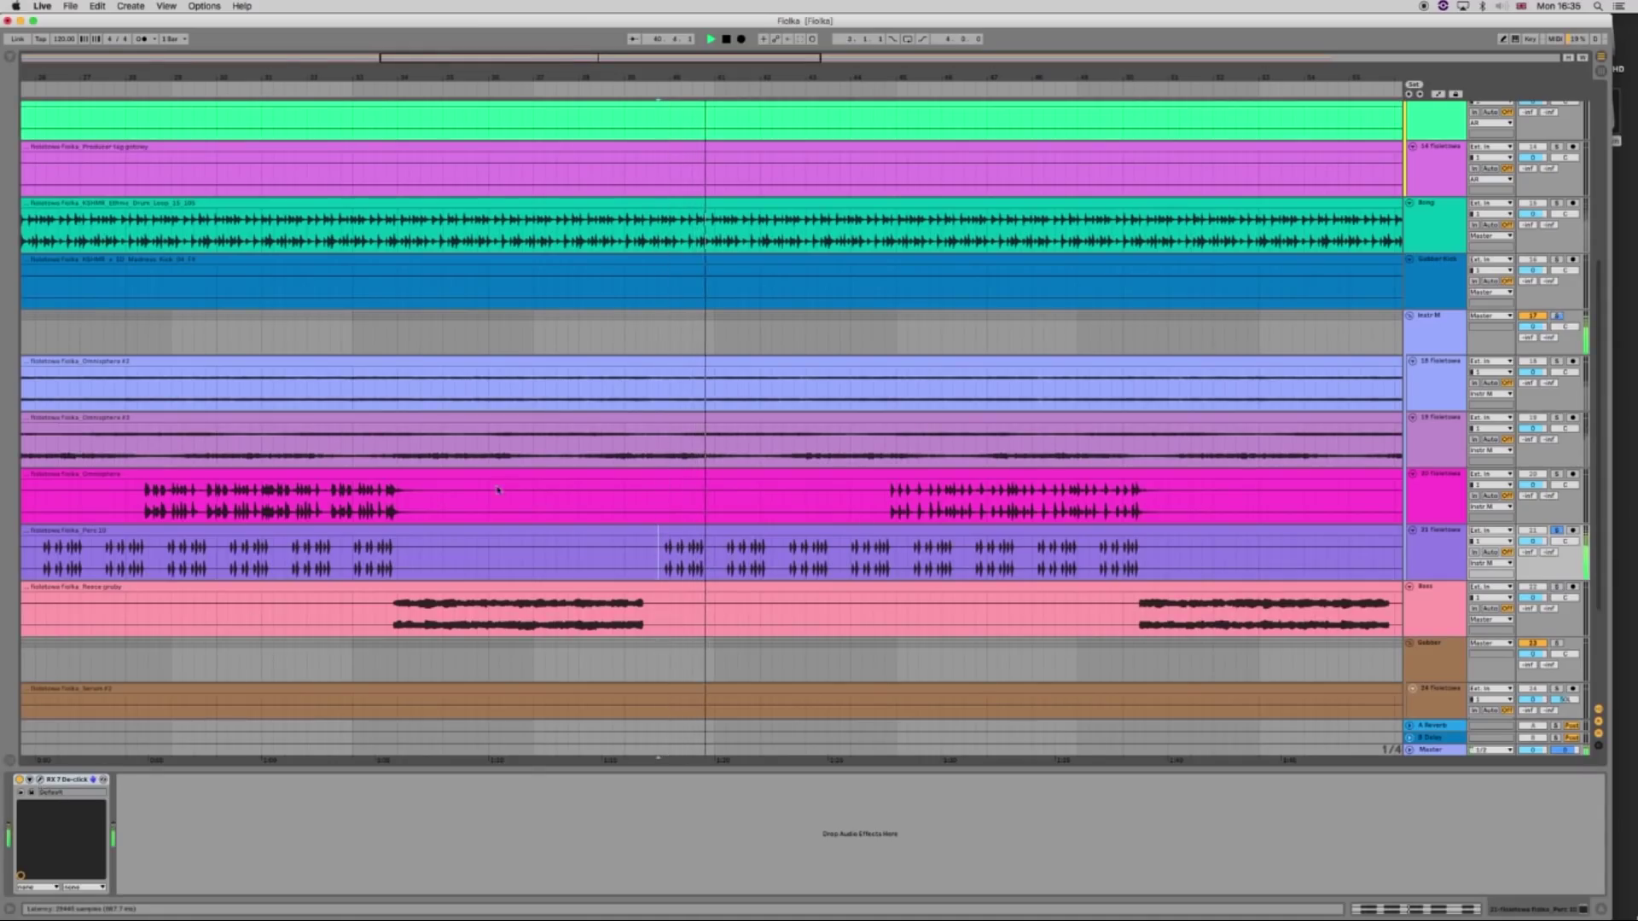
click(39, 780)
key(space)
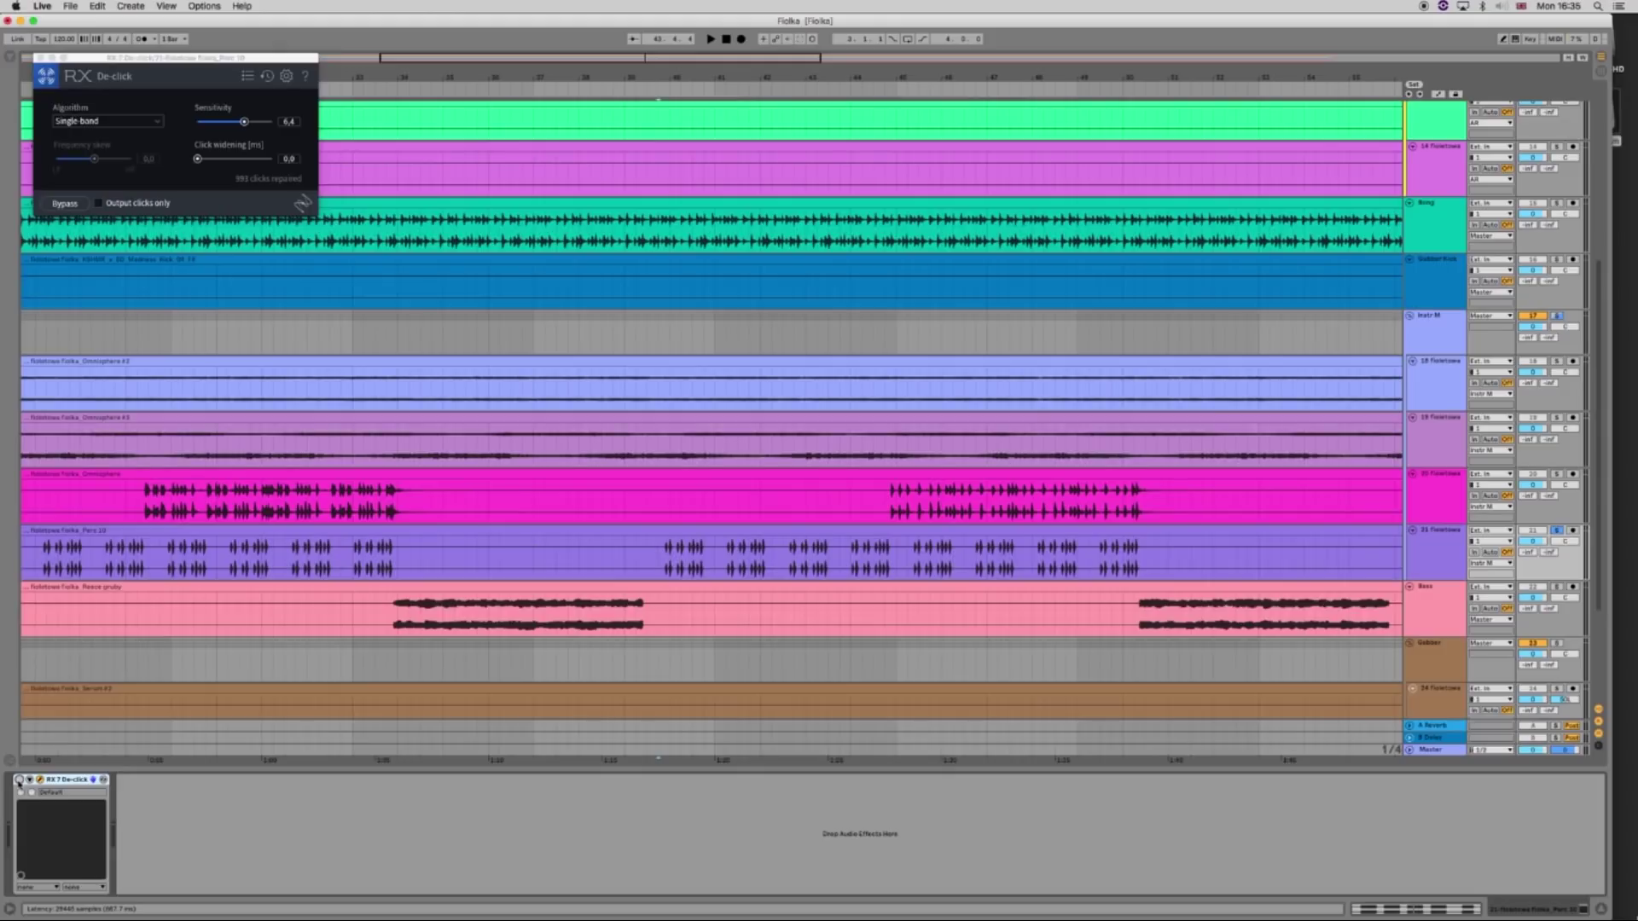
key(space)
click(19, 779)
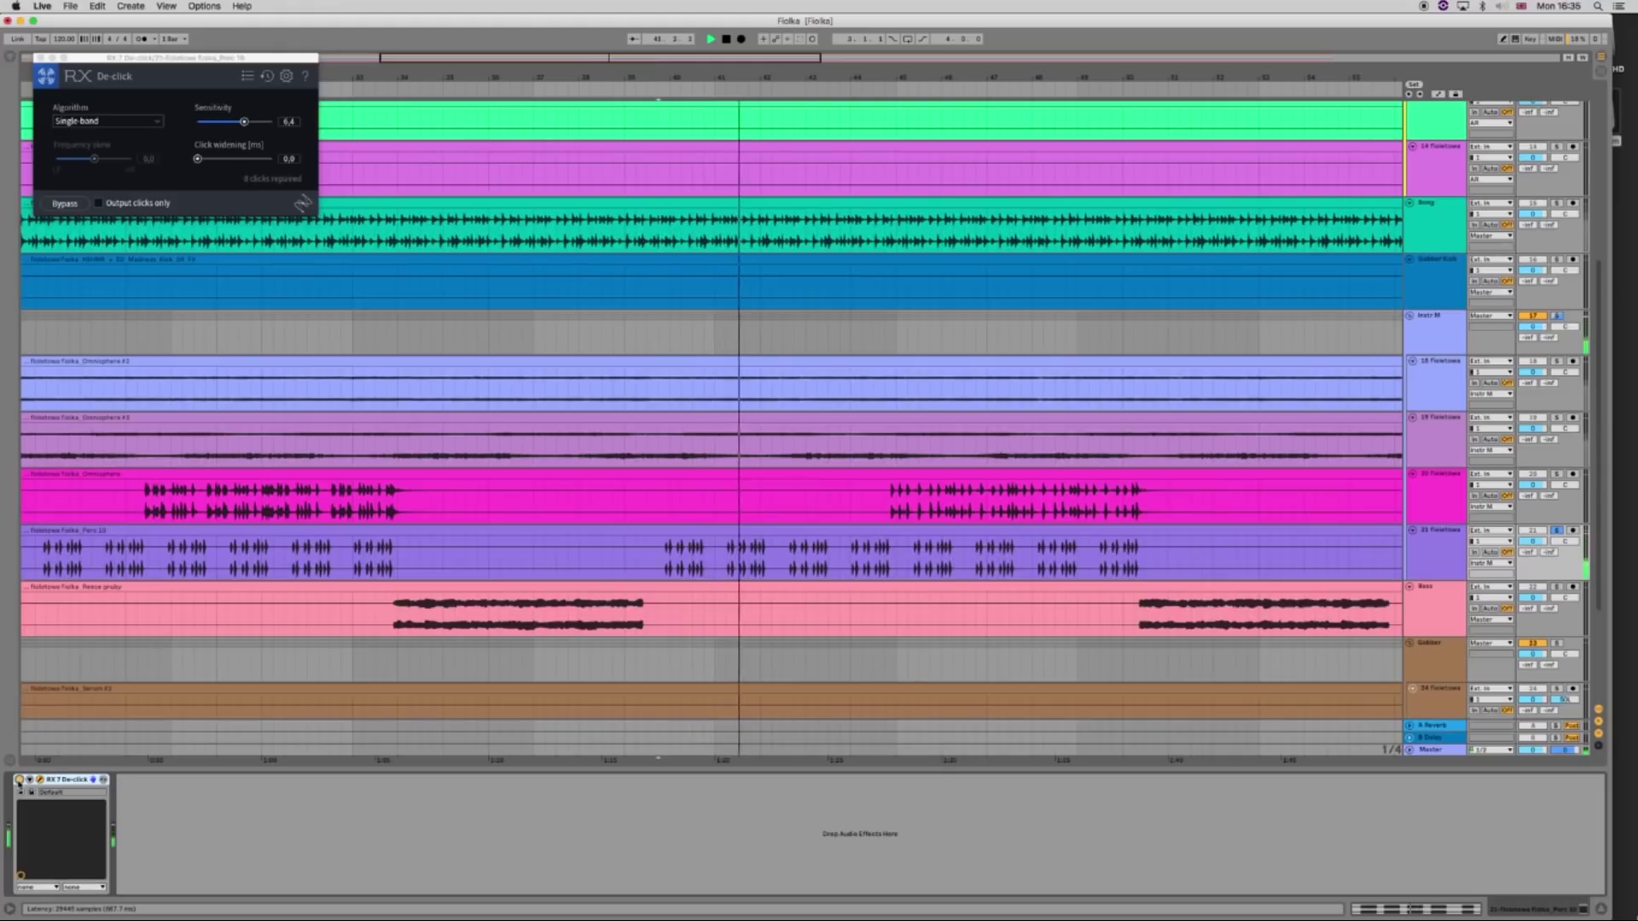
key(space)
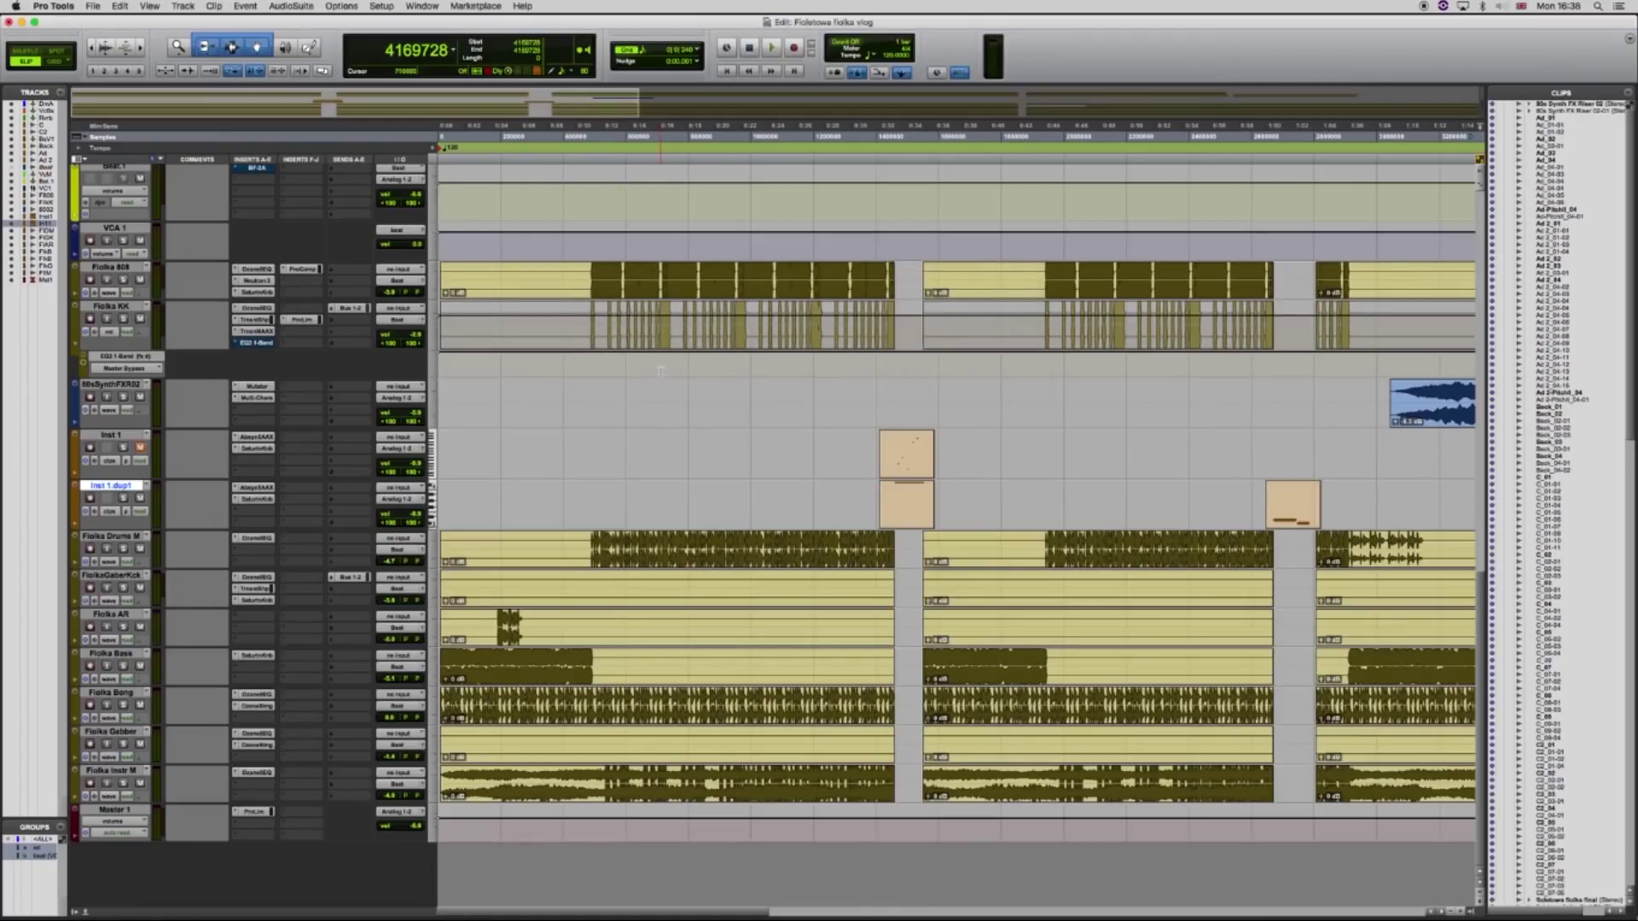
- Survey the beat stems and the vocal tracks across the Pro Tools session timeline
key(super+bracketleft)
key(super+bracketleft)
key(super+bracketleft)
key(super+bracketright)
key(super+bracketright)
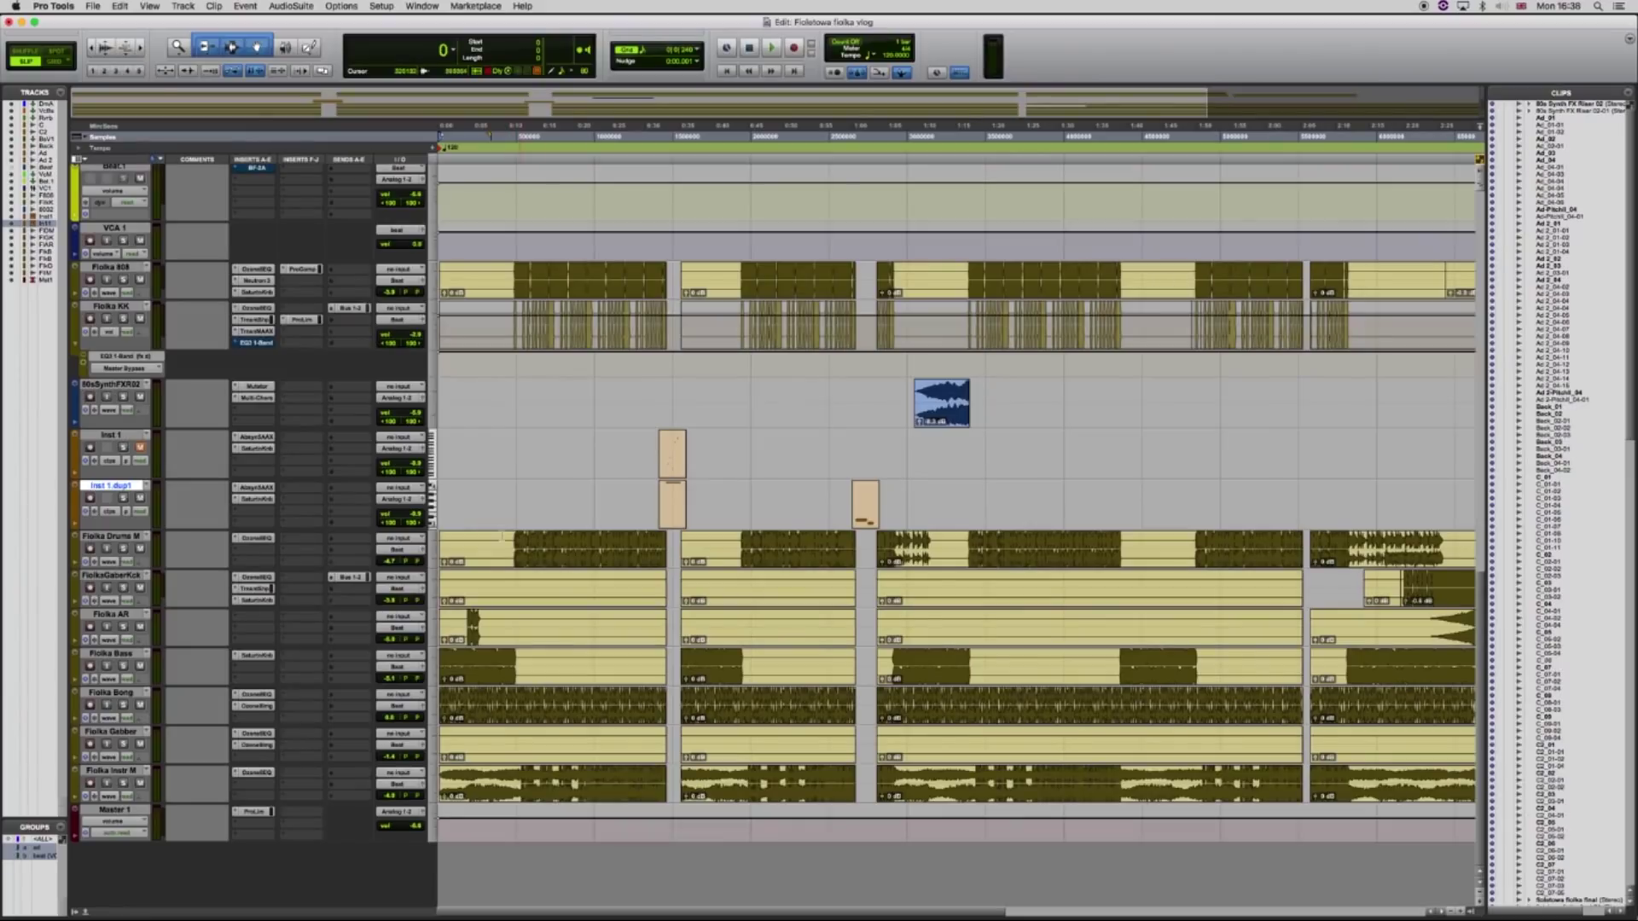
scroll(322, 480, up, 10)
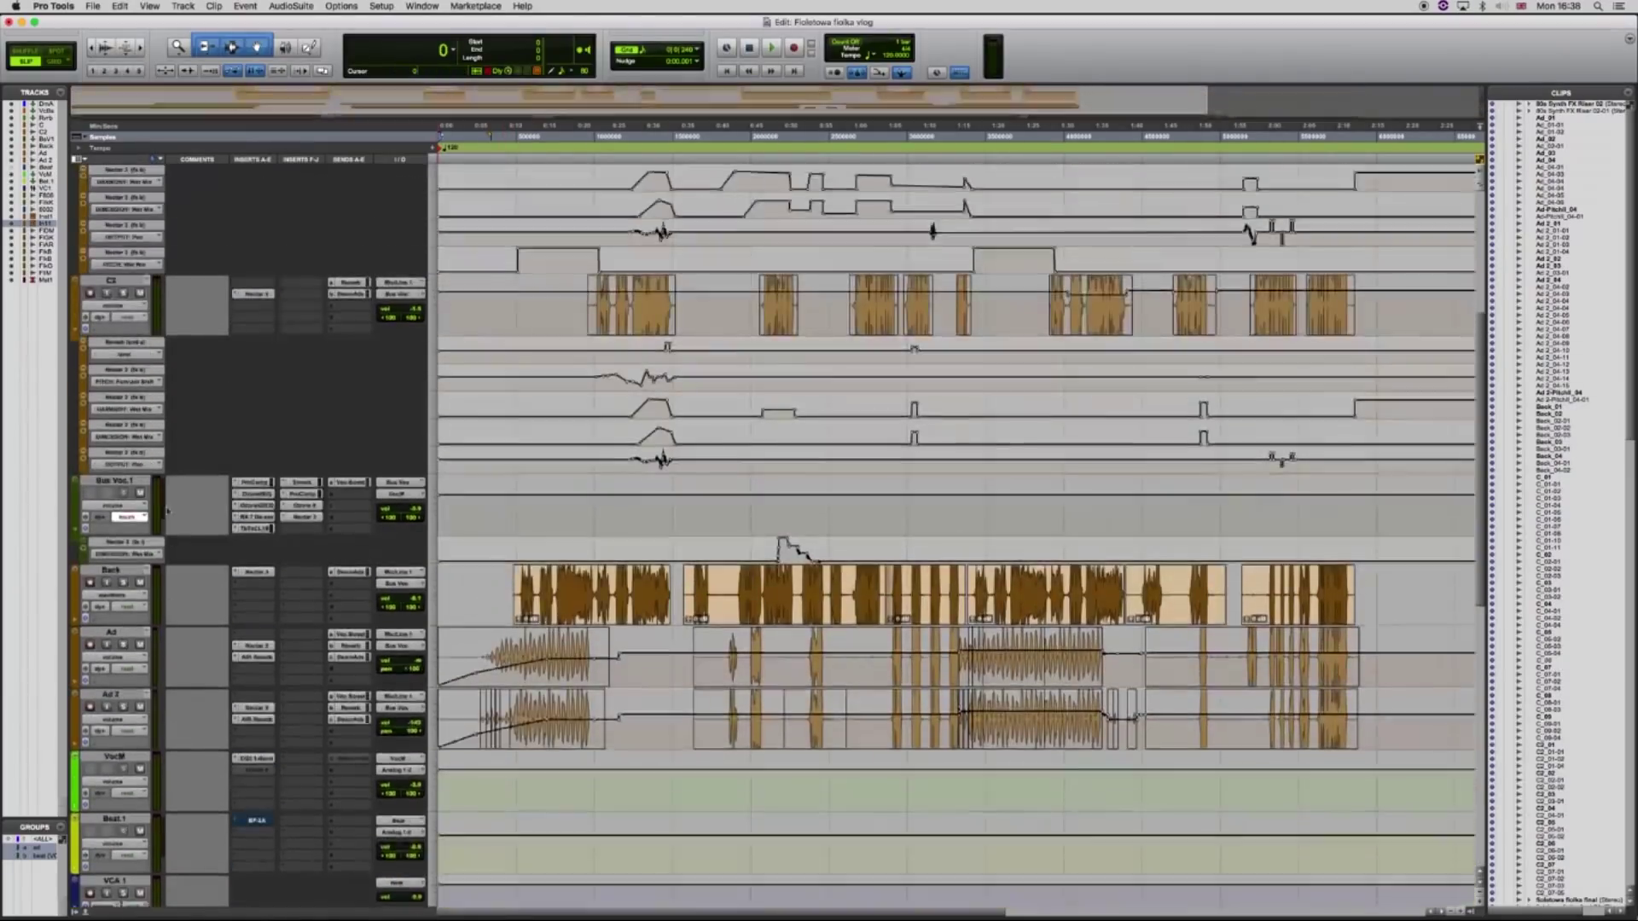
scroll(139, 541, down, 4)
- Listen to the soloed Fiolka Drums M track and examine its Ozone equalizer
key(space)
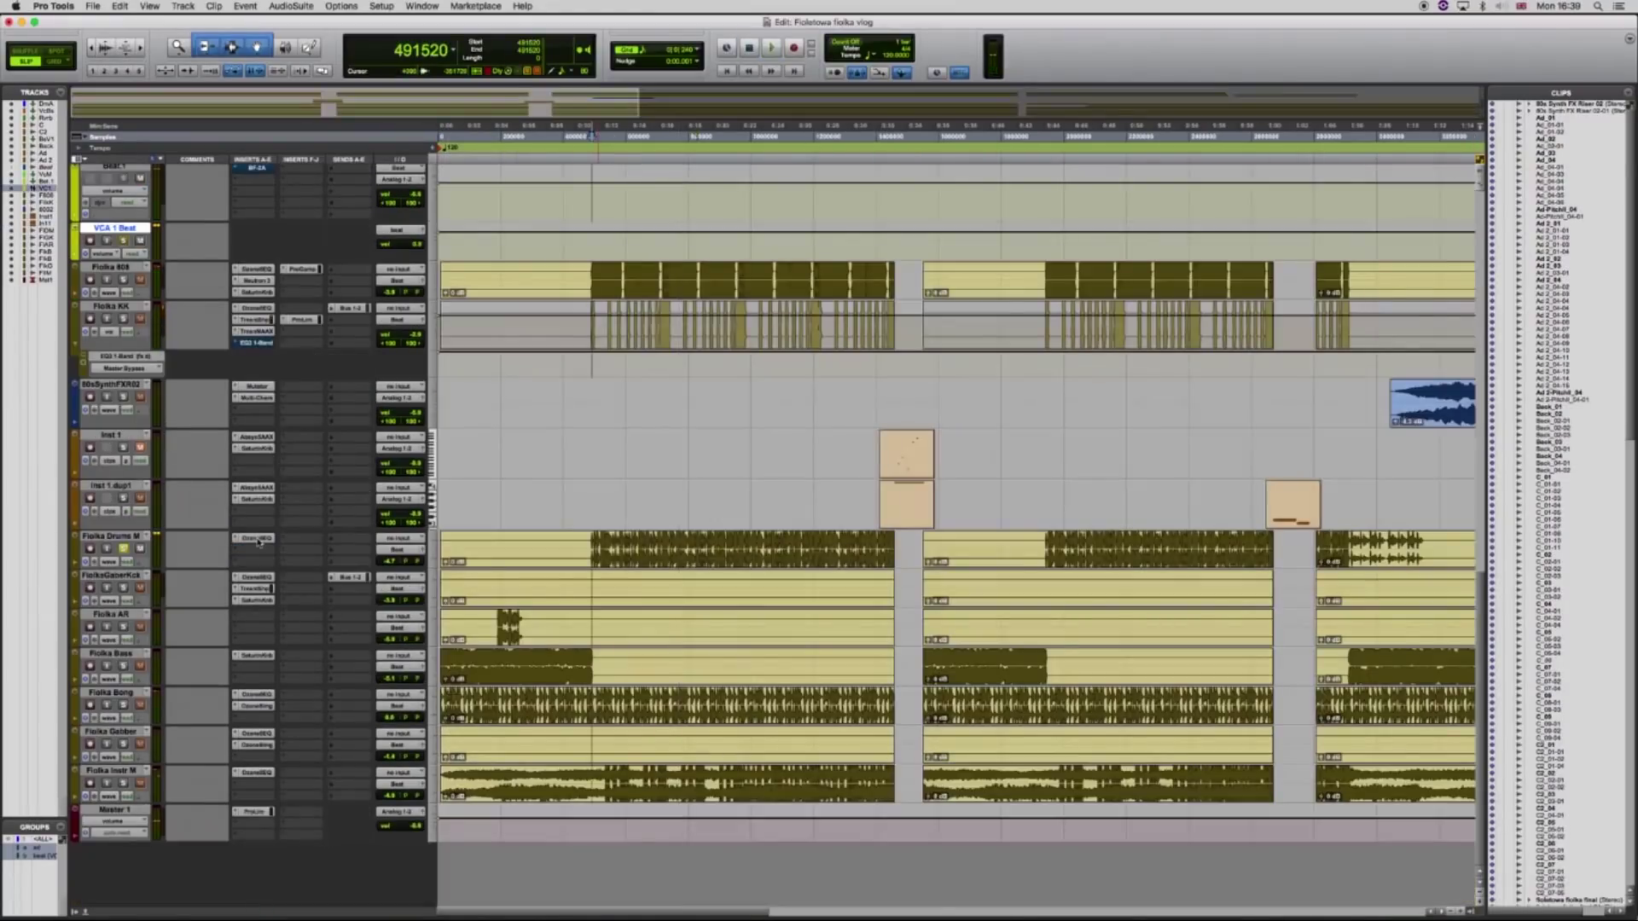
click(256, 538)
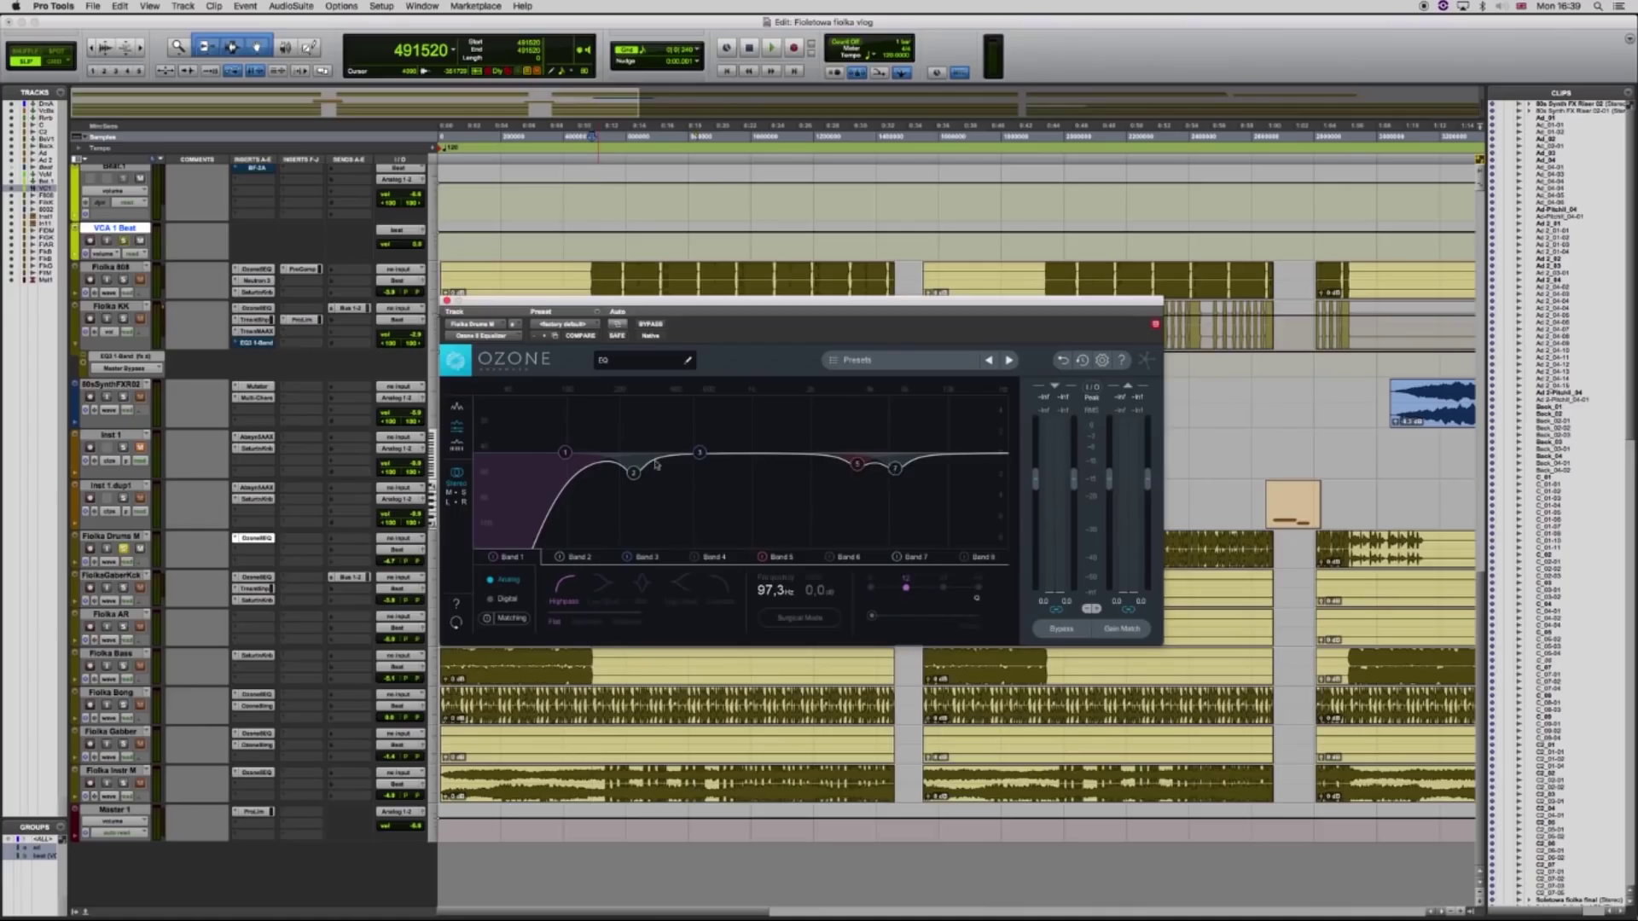
click(445, 301)
- Solo the Fiolka Gabber Kick track and place the playback cursor within its kick clips near the end of the song
click(124, 587)
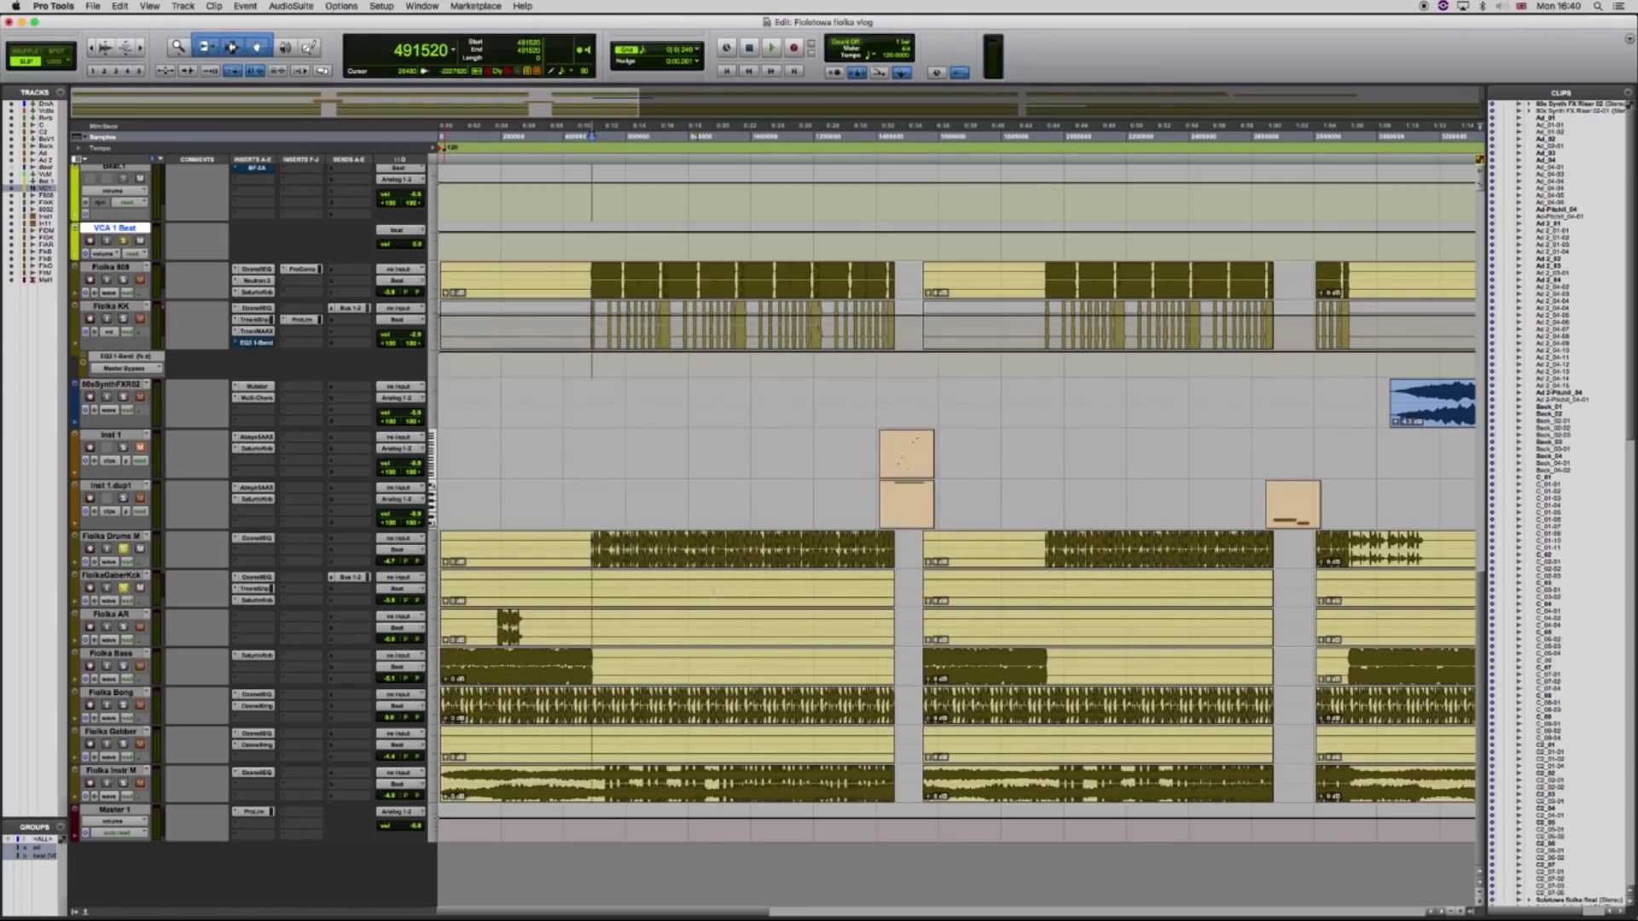
key(super+bracketleft)
key(super+bracketleft)
key(super+bracketleft)
click(689, 578)
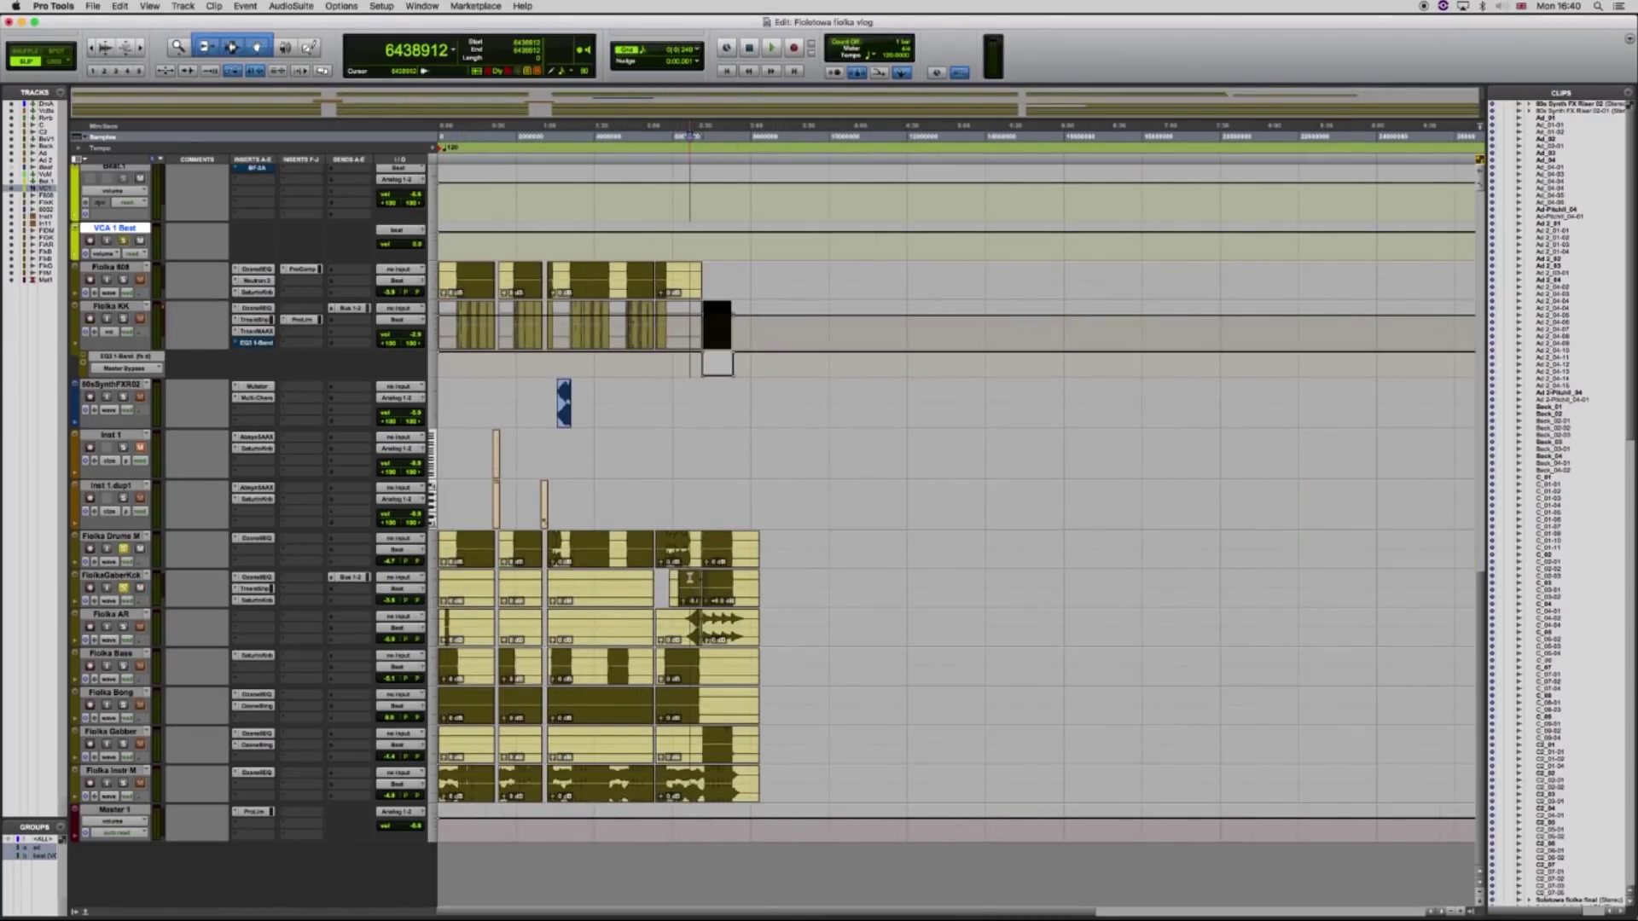
key(super+bracketright)
key(super+bracketright)
key(super+bracketright)
key(super+bracketright)
click(912, 576)
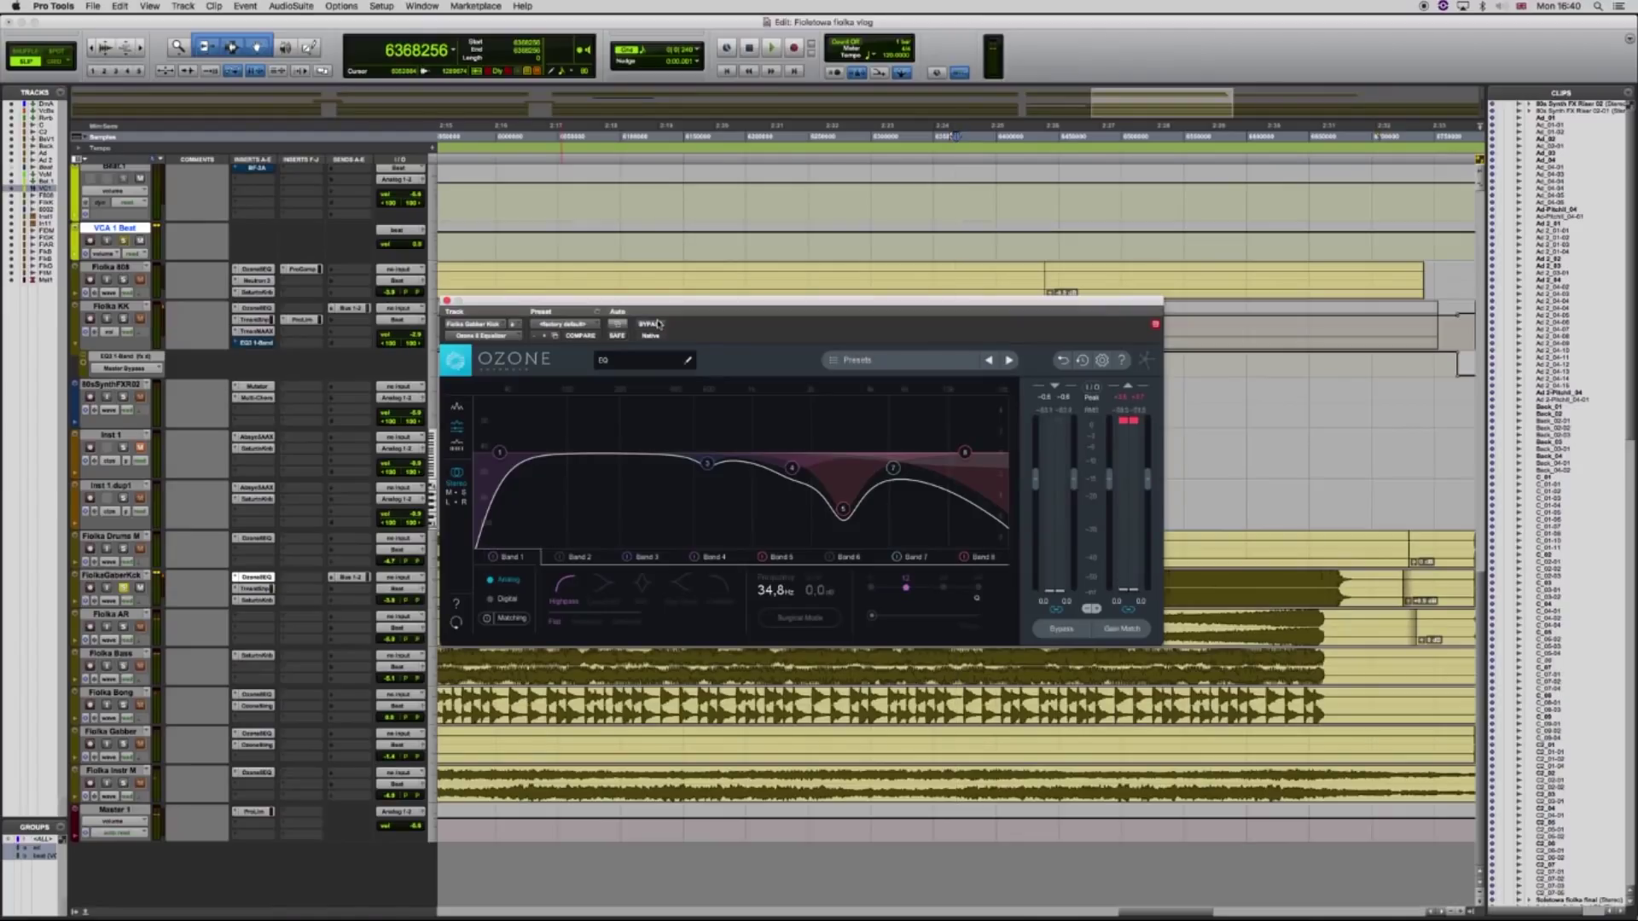
- Inspect band 5 of the Gabber Kick's Ozone equalizer and play the kick together with the other soloed beat tracks
click(843, 510)
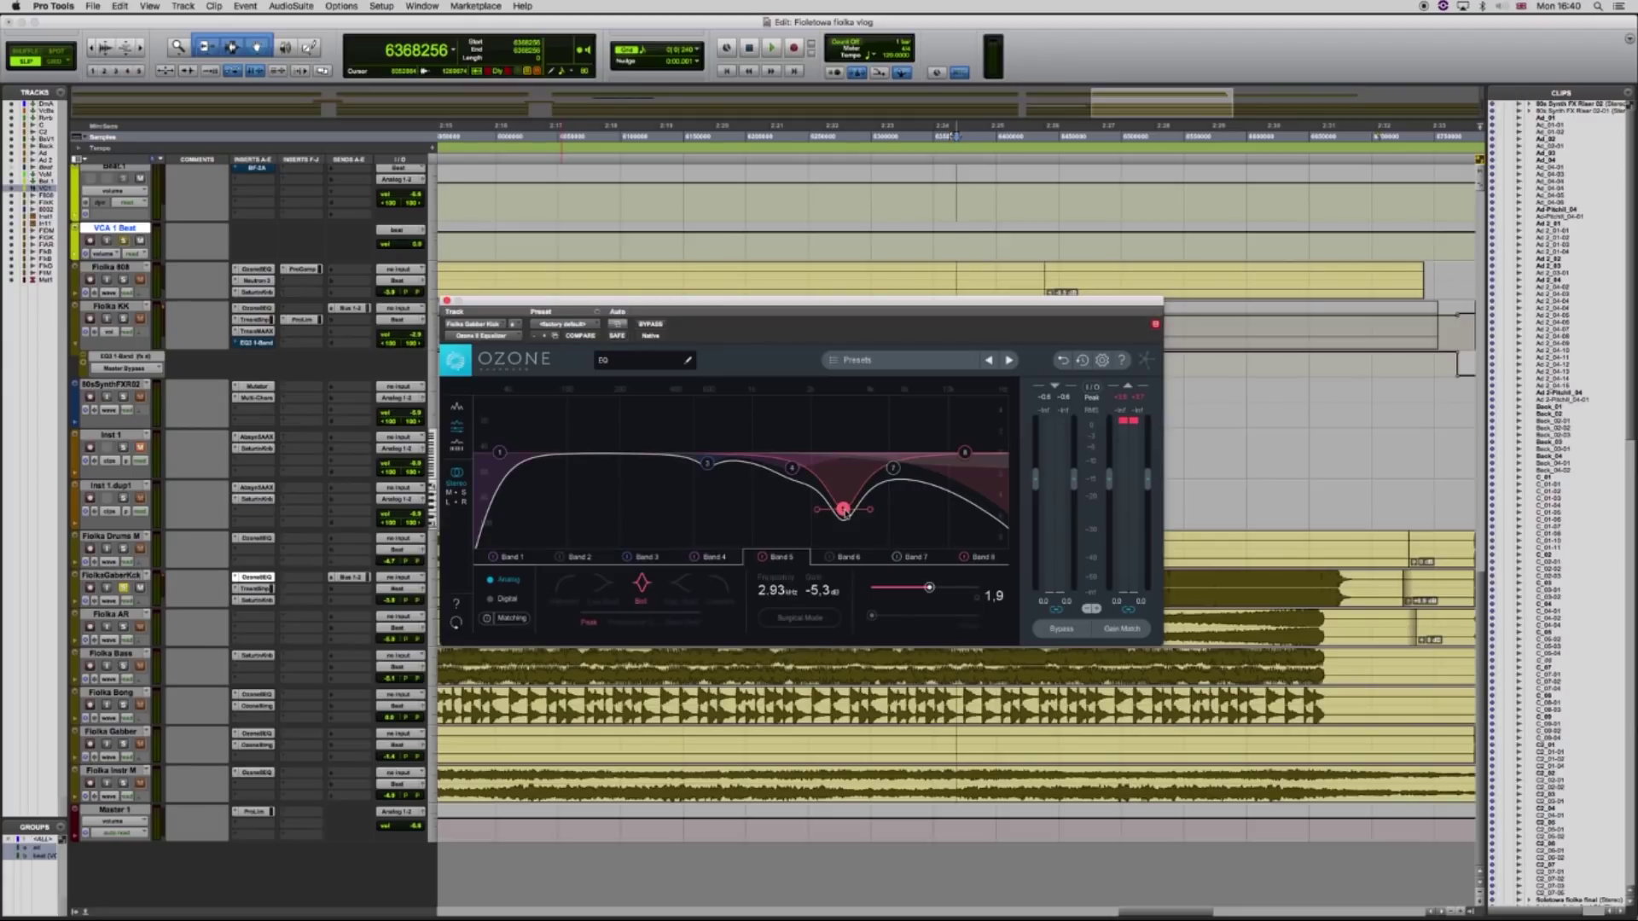
click(446, 301)
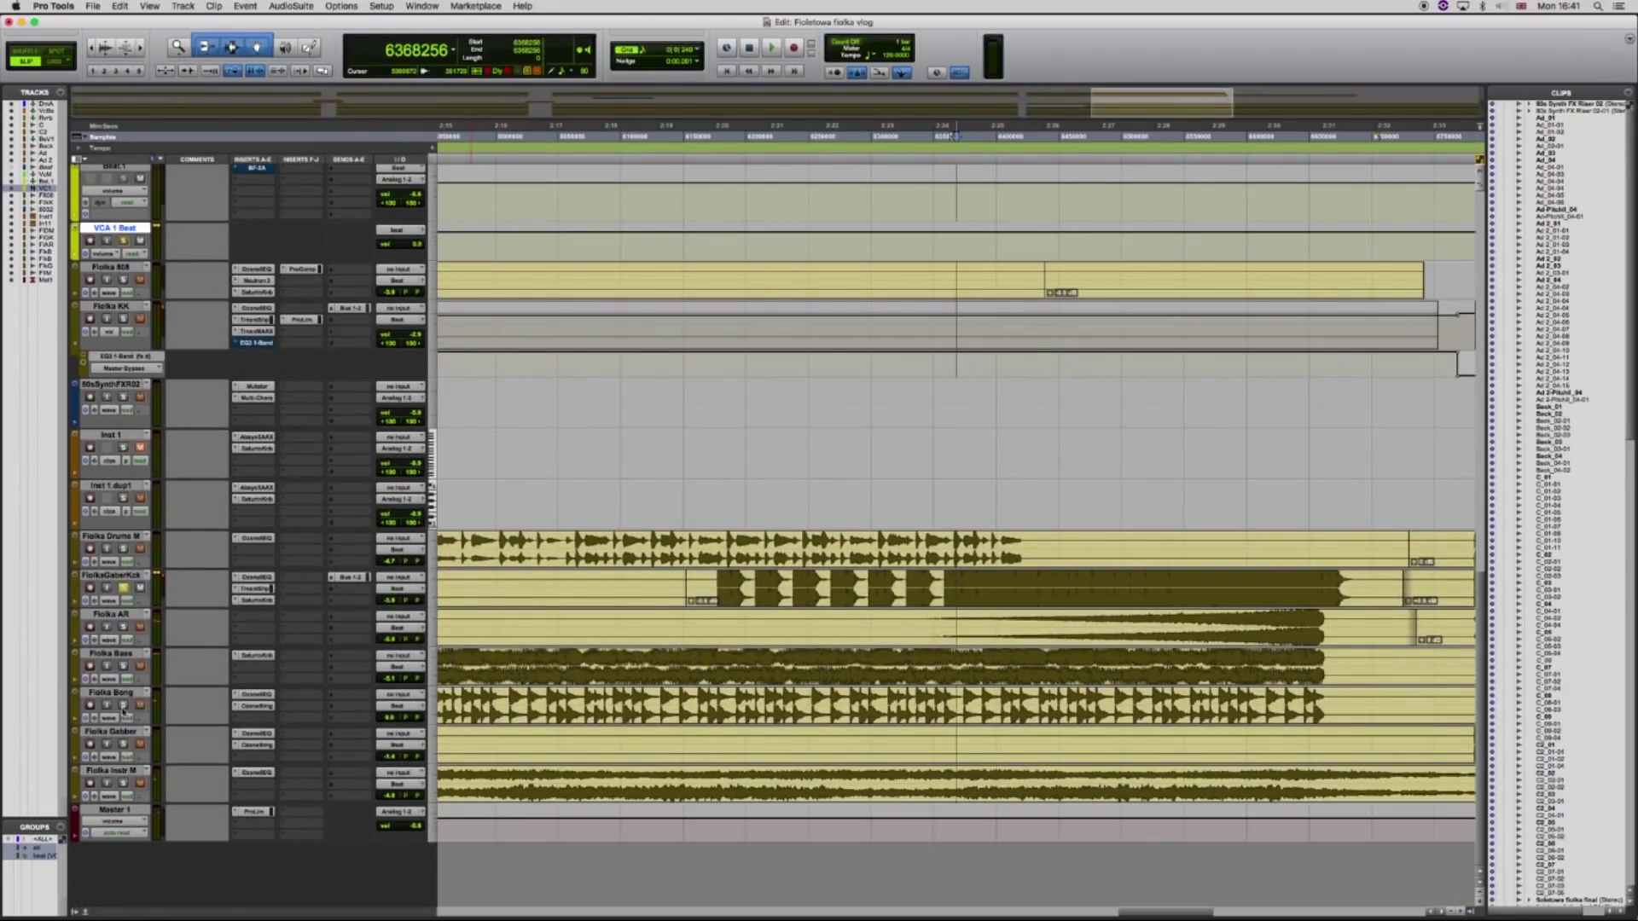
click(123, 744)
key(space)
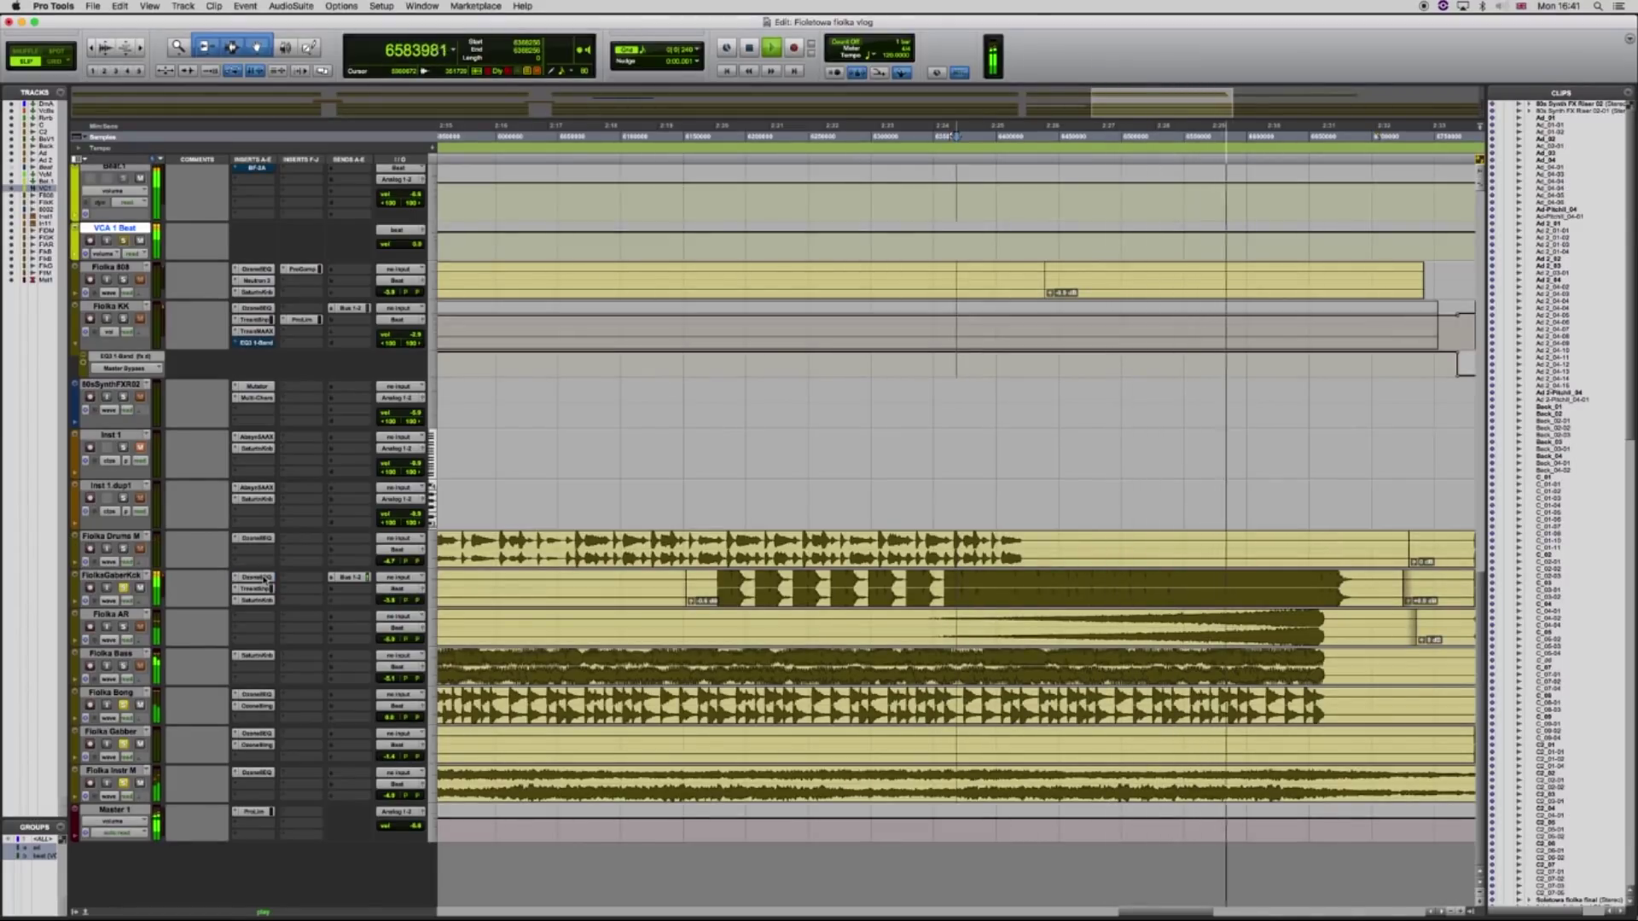
key(space)
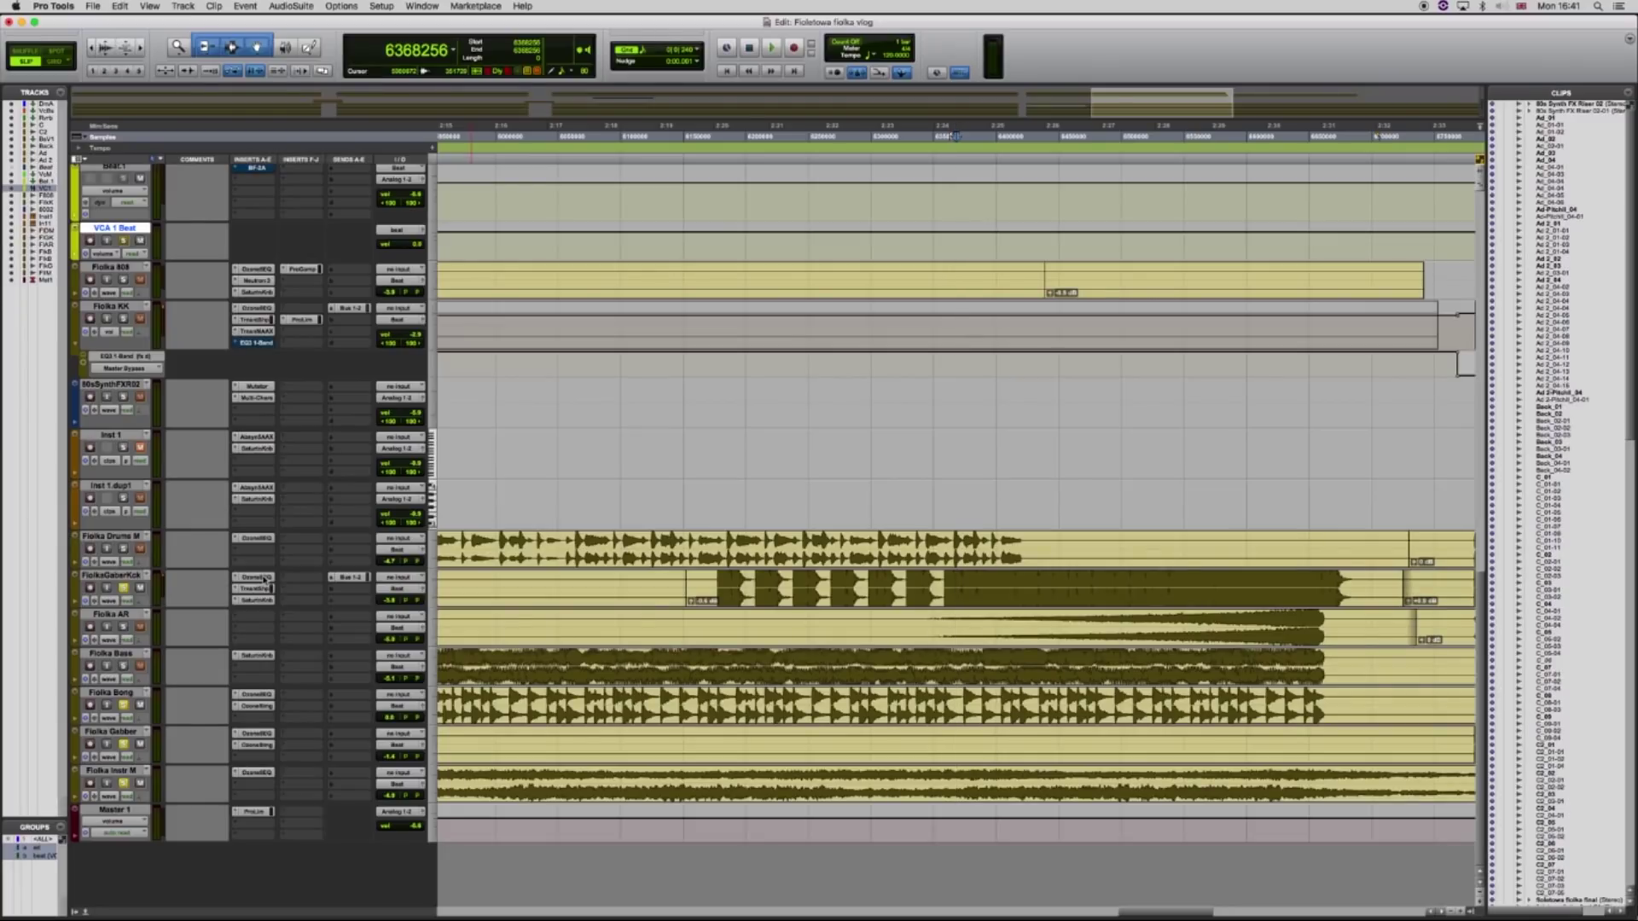
- Open the Transient Shaper and Saturation Knob on the Gabber Kick track and compare playback with the processing bypassed and active
click(254, 588)
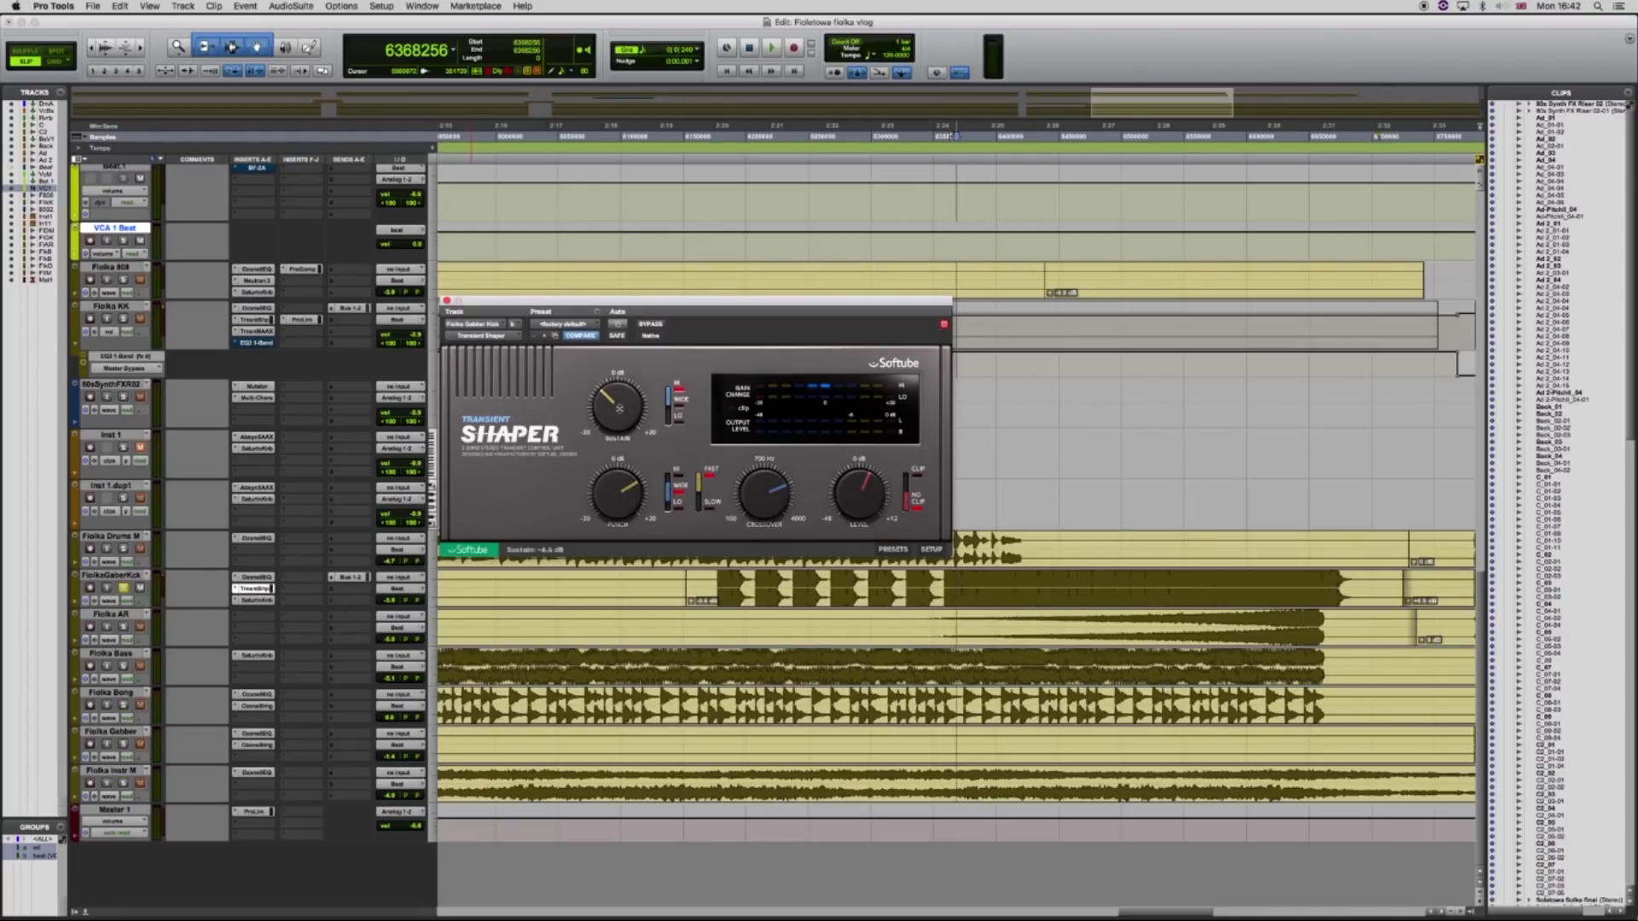
click(249, 600)
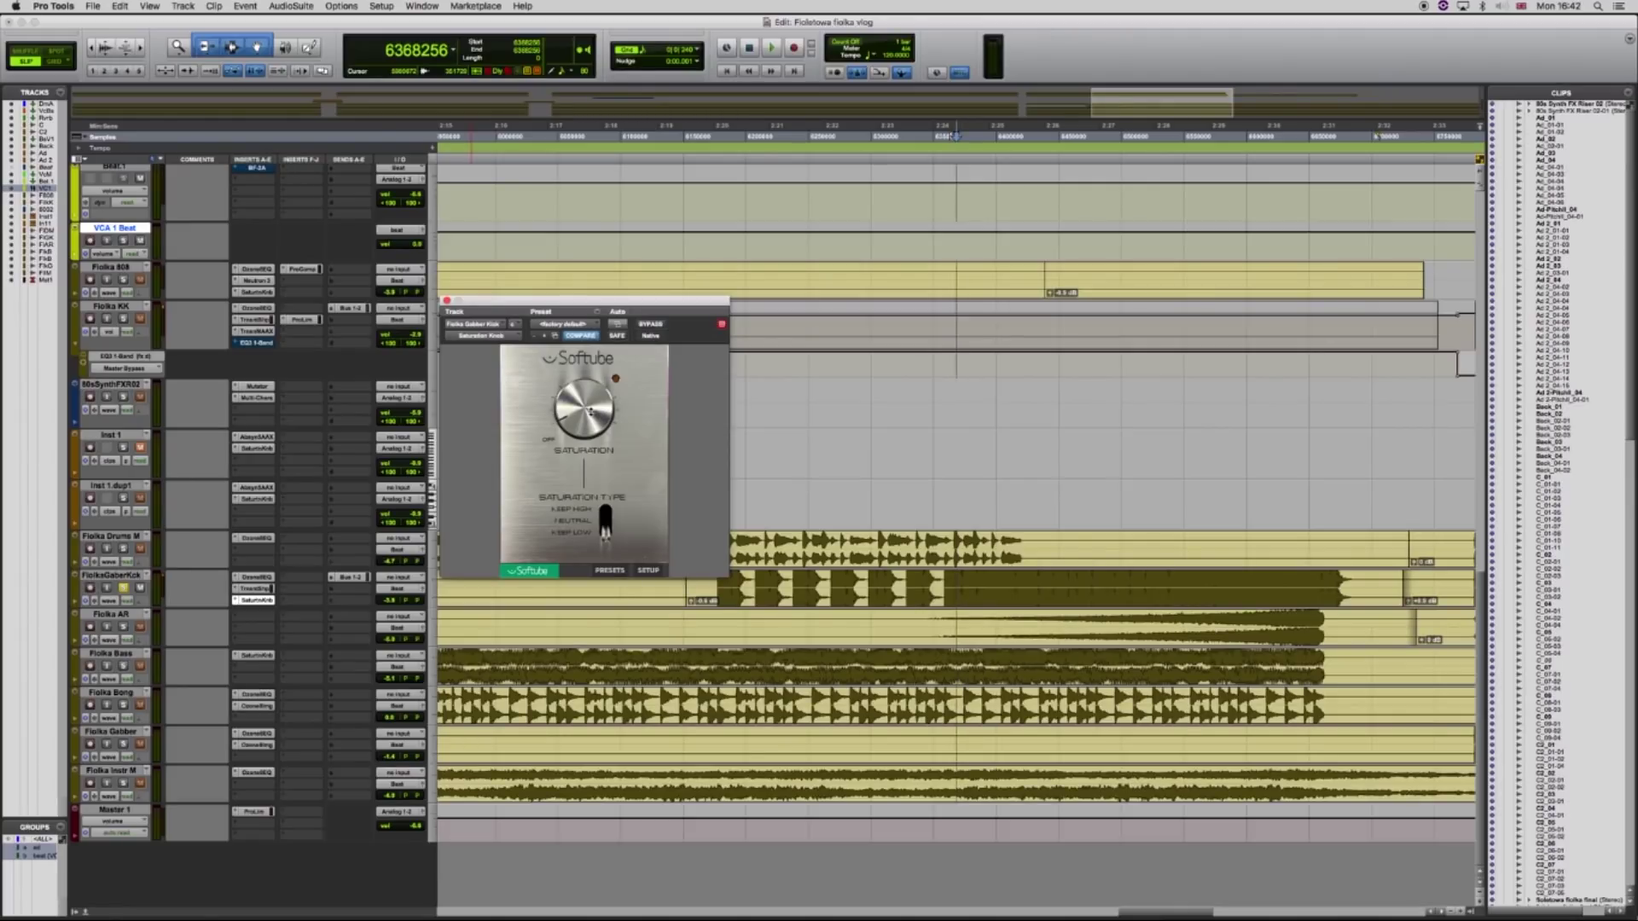
key(space)
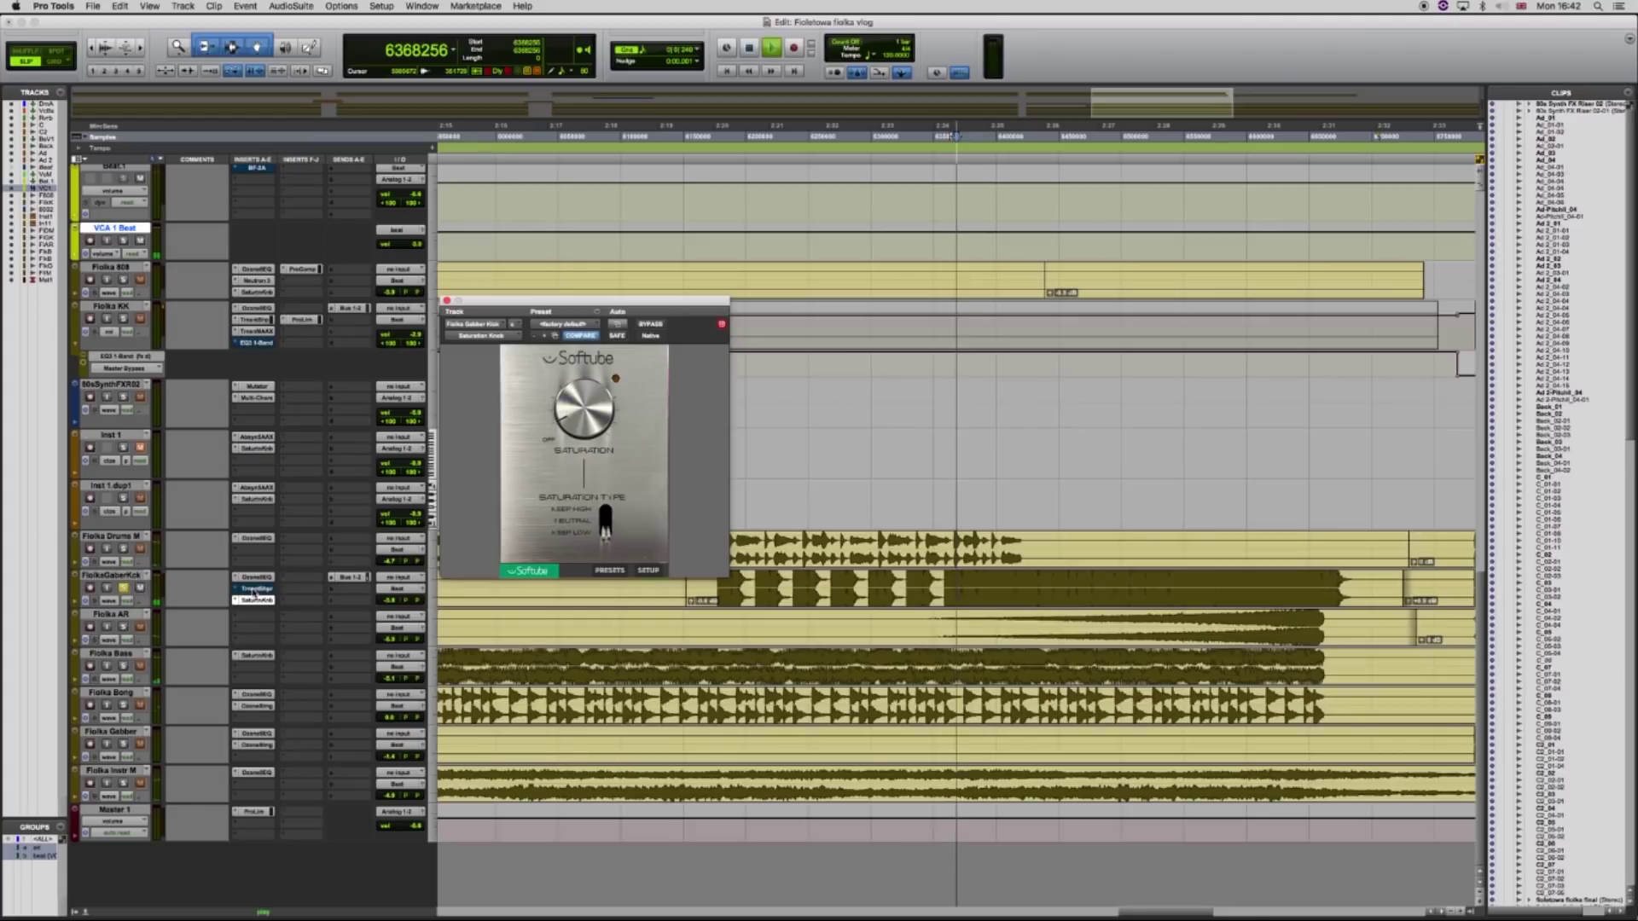
super+click(256, 598)
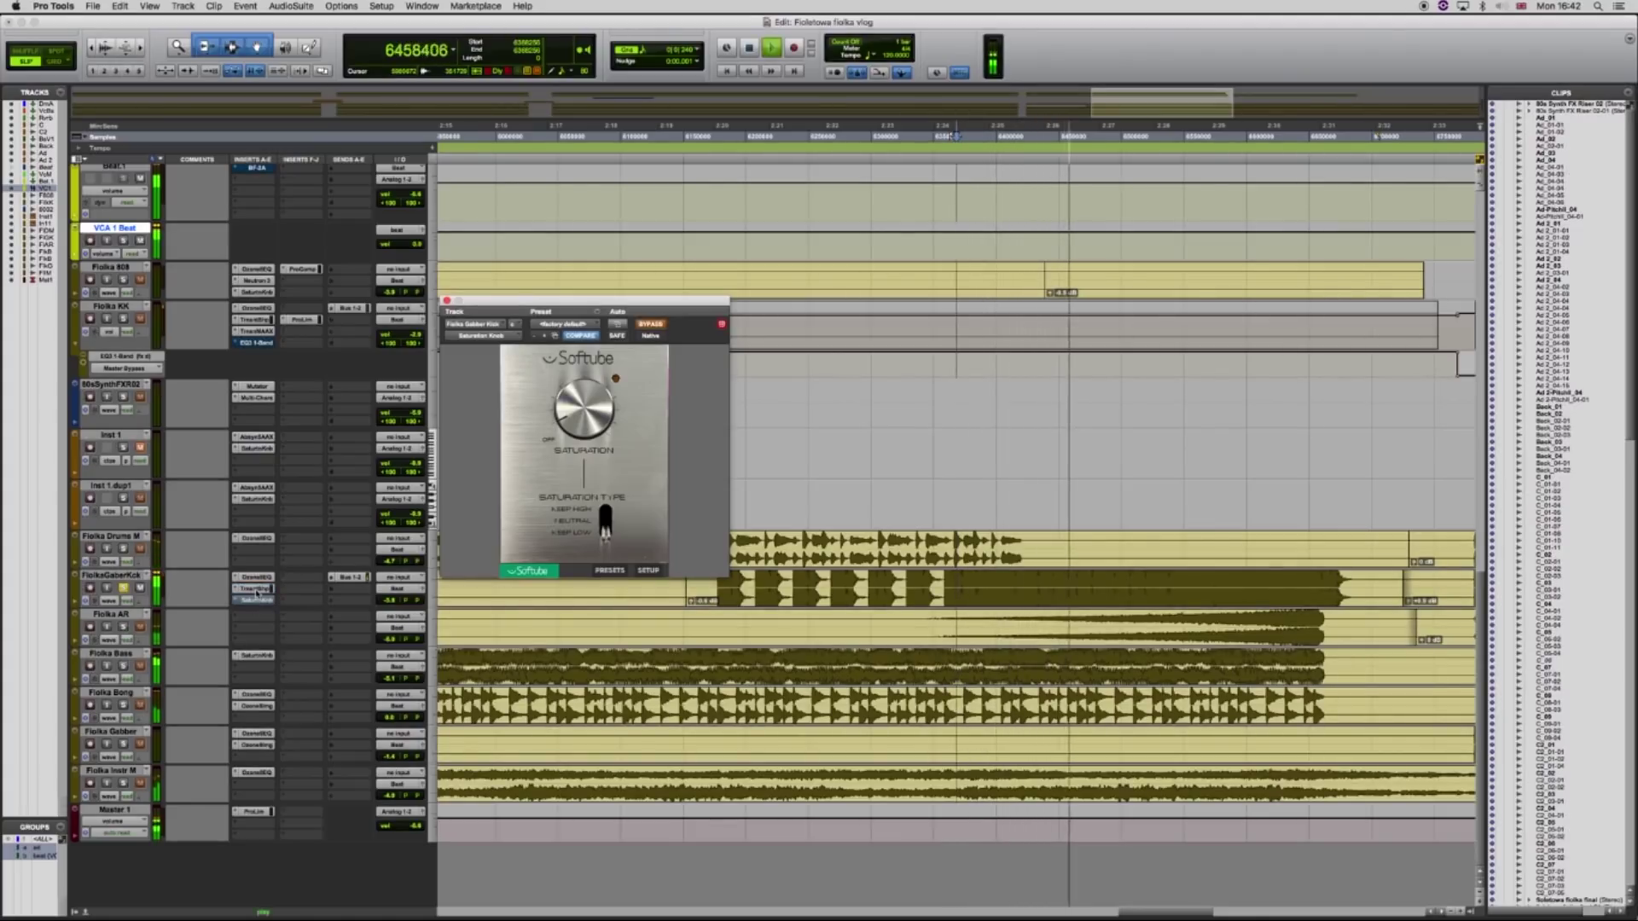
super+click(257, 600)
super+click(257, 601)
key(space)
super+click(257, 600)
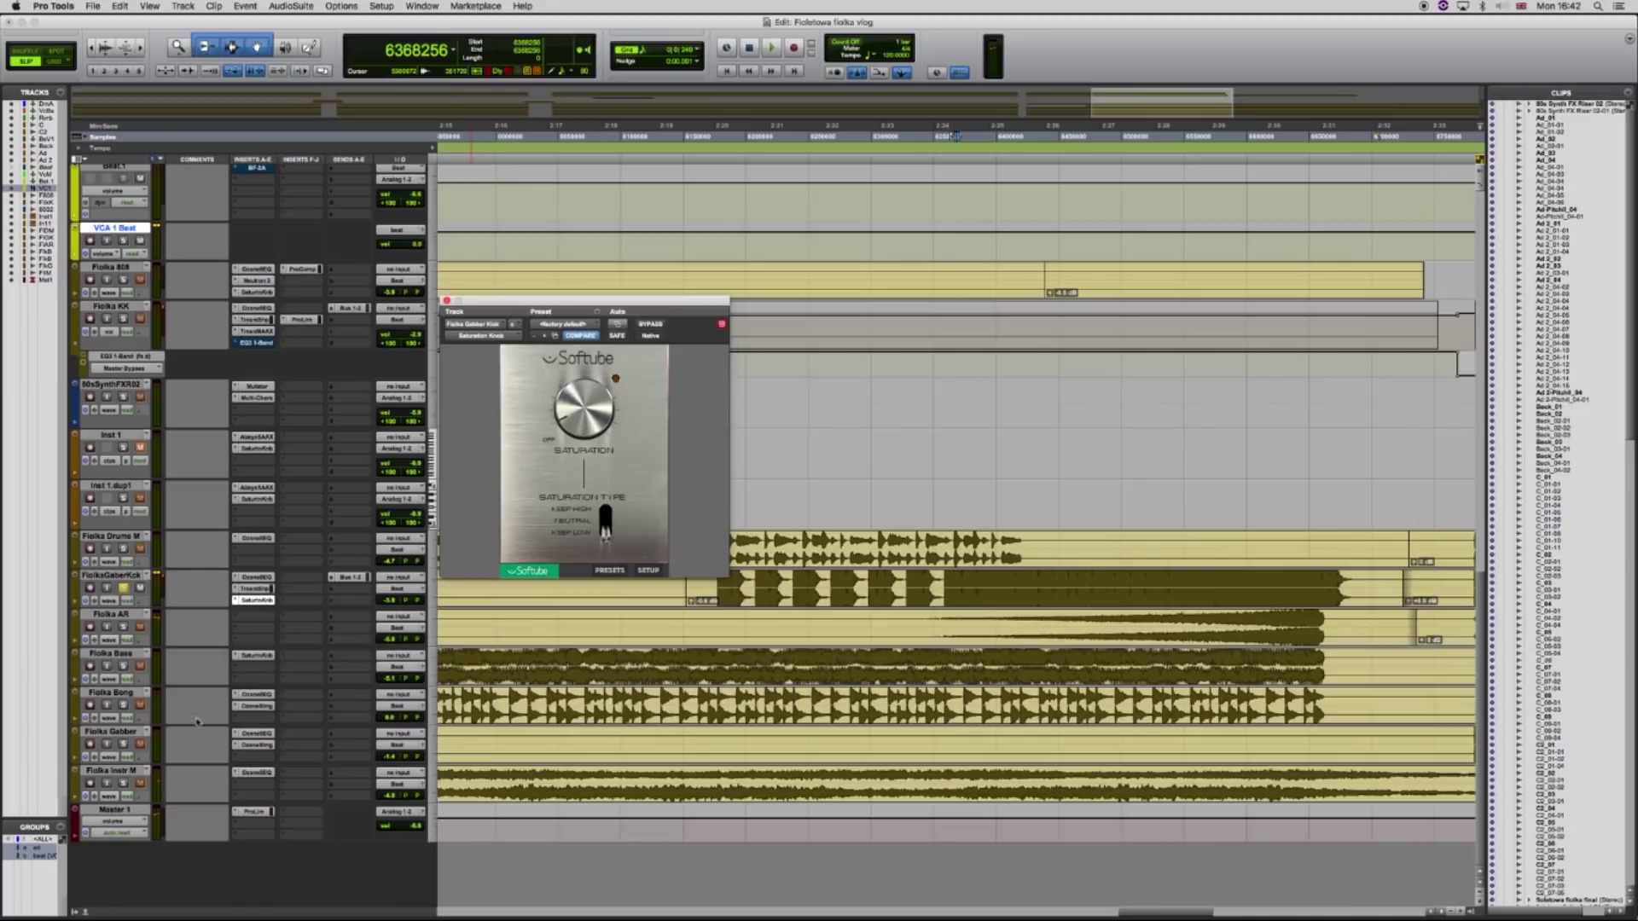
- Play the soloed Fiolka Bass track with its Saturation Knob open, and examine the Ozone equalizer on the Fiolka Instr M track
click(255, 656)
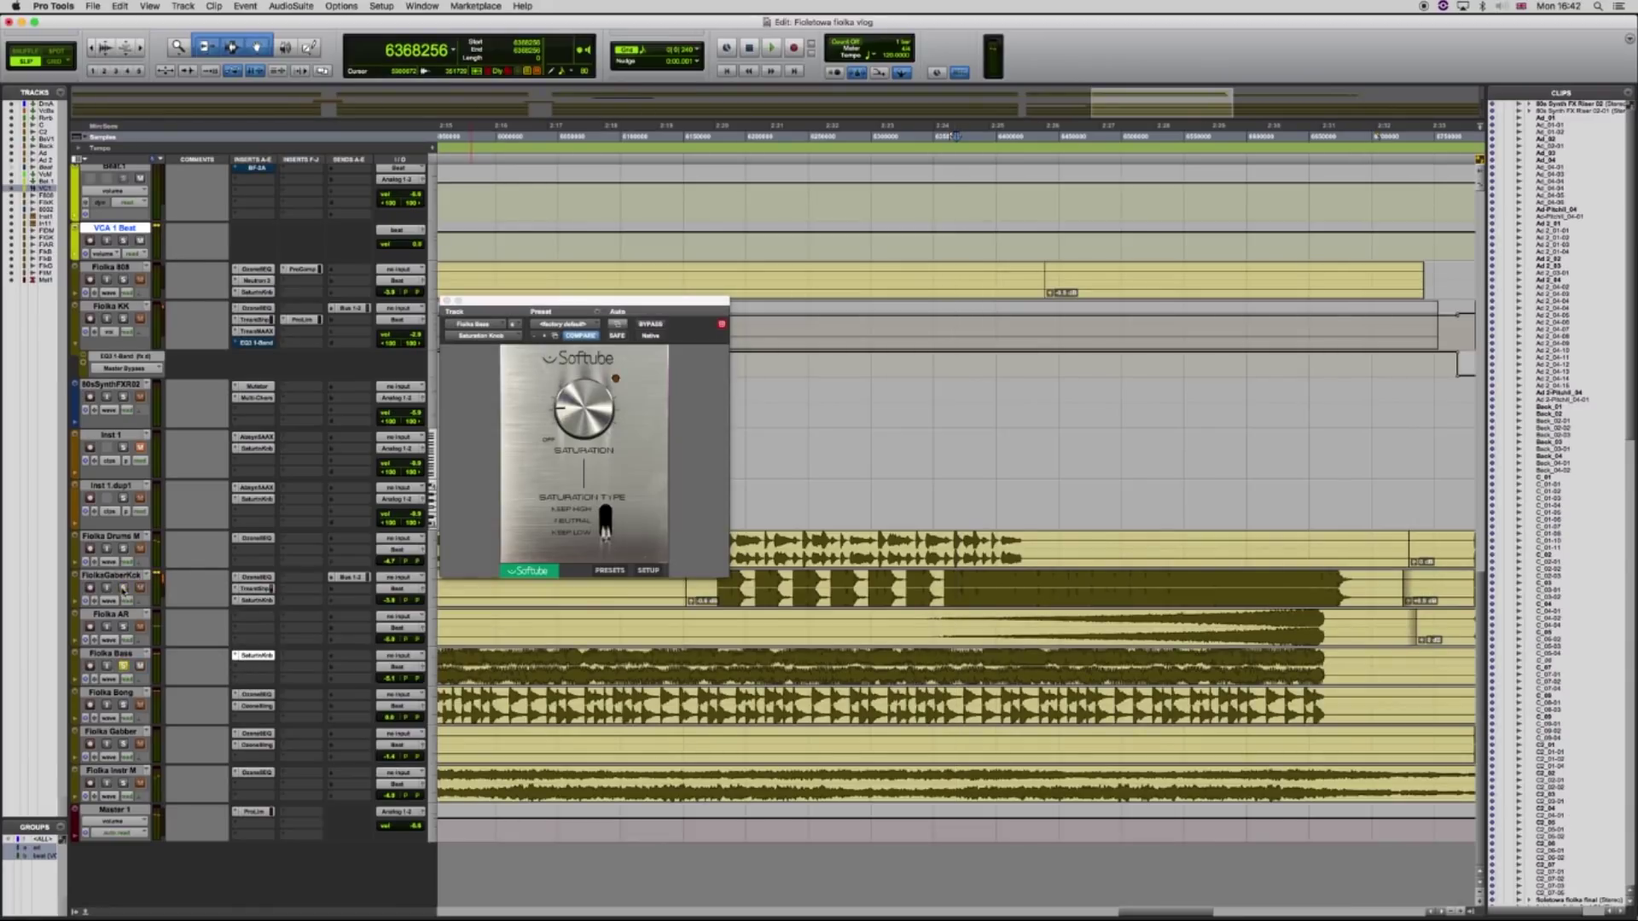
key(space)
key(space)
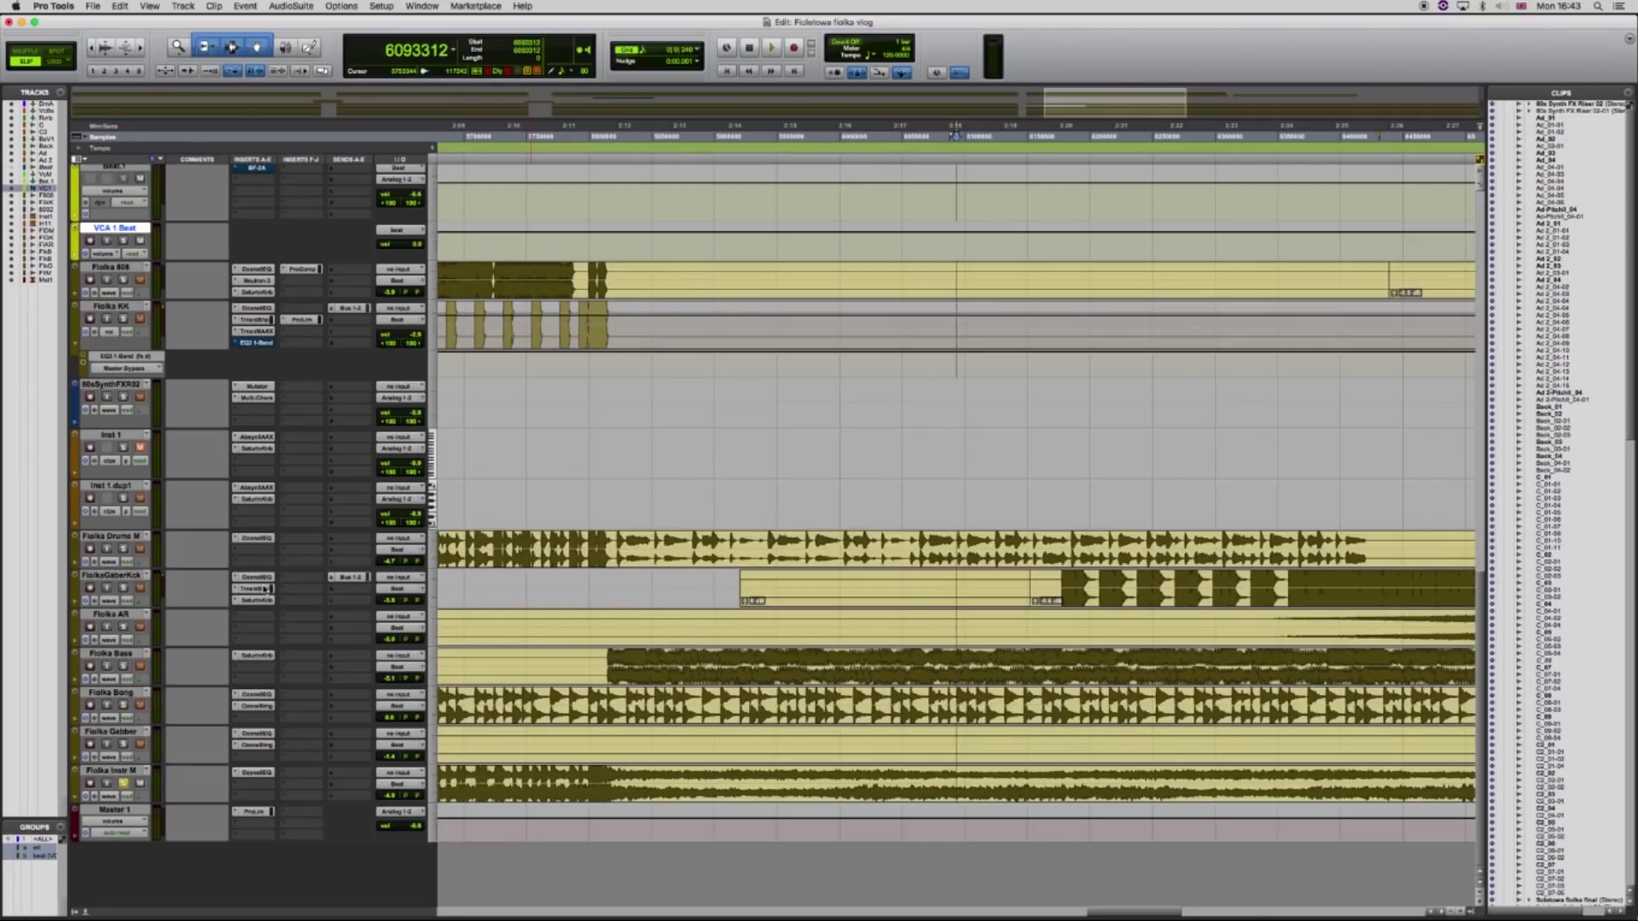
click(255, 589)
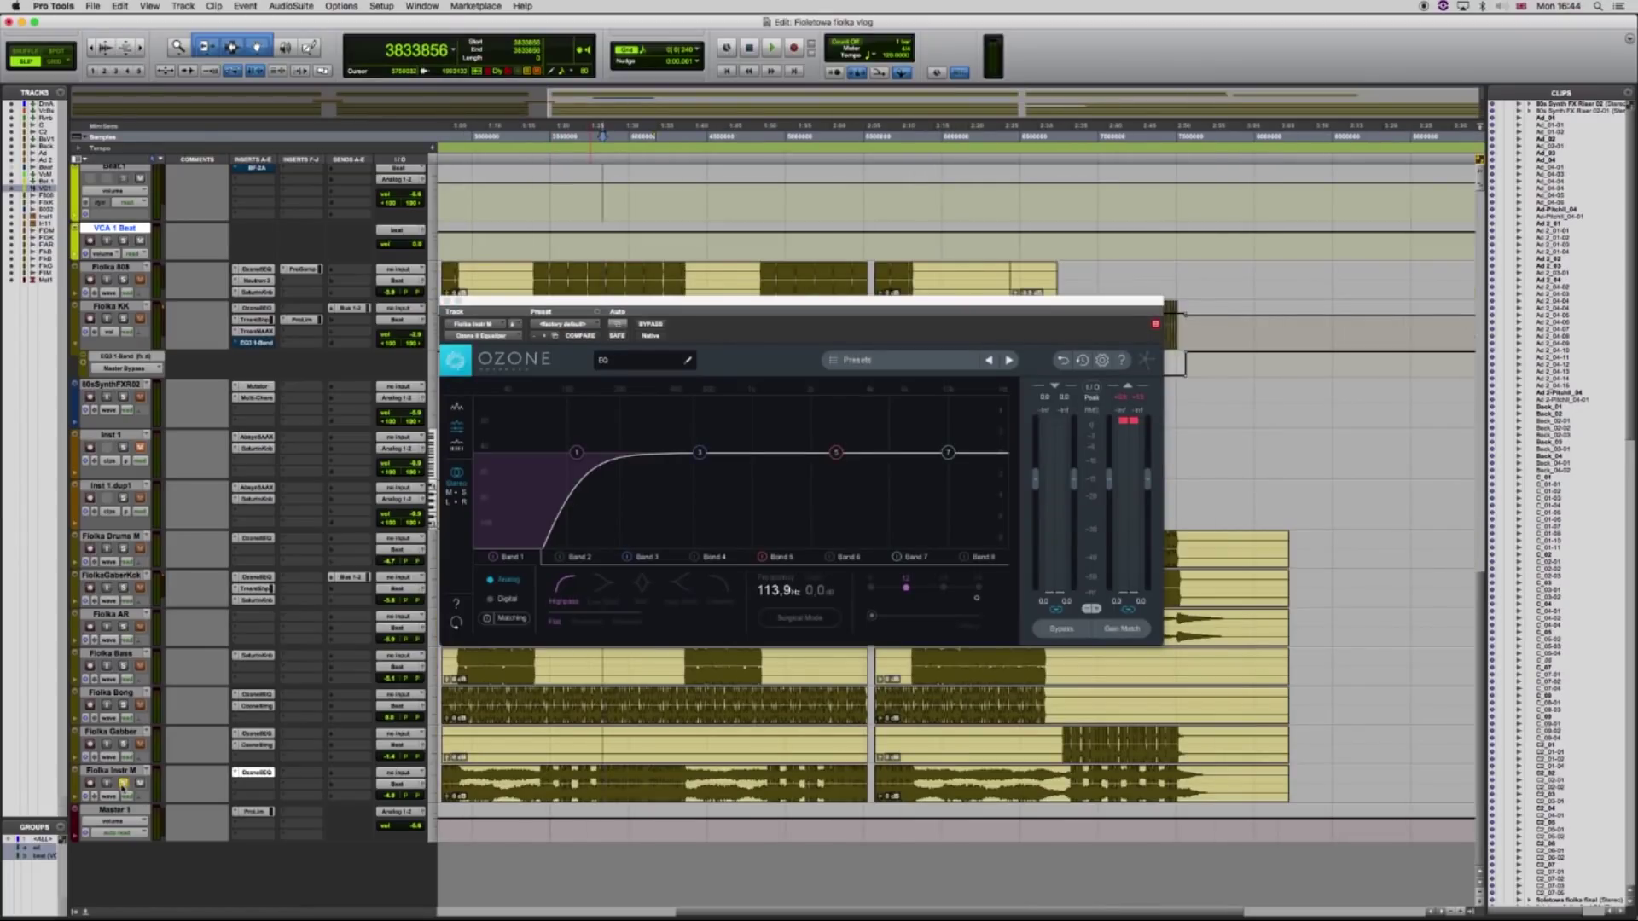
click(444, 300)
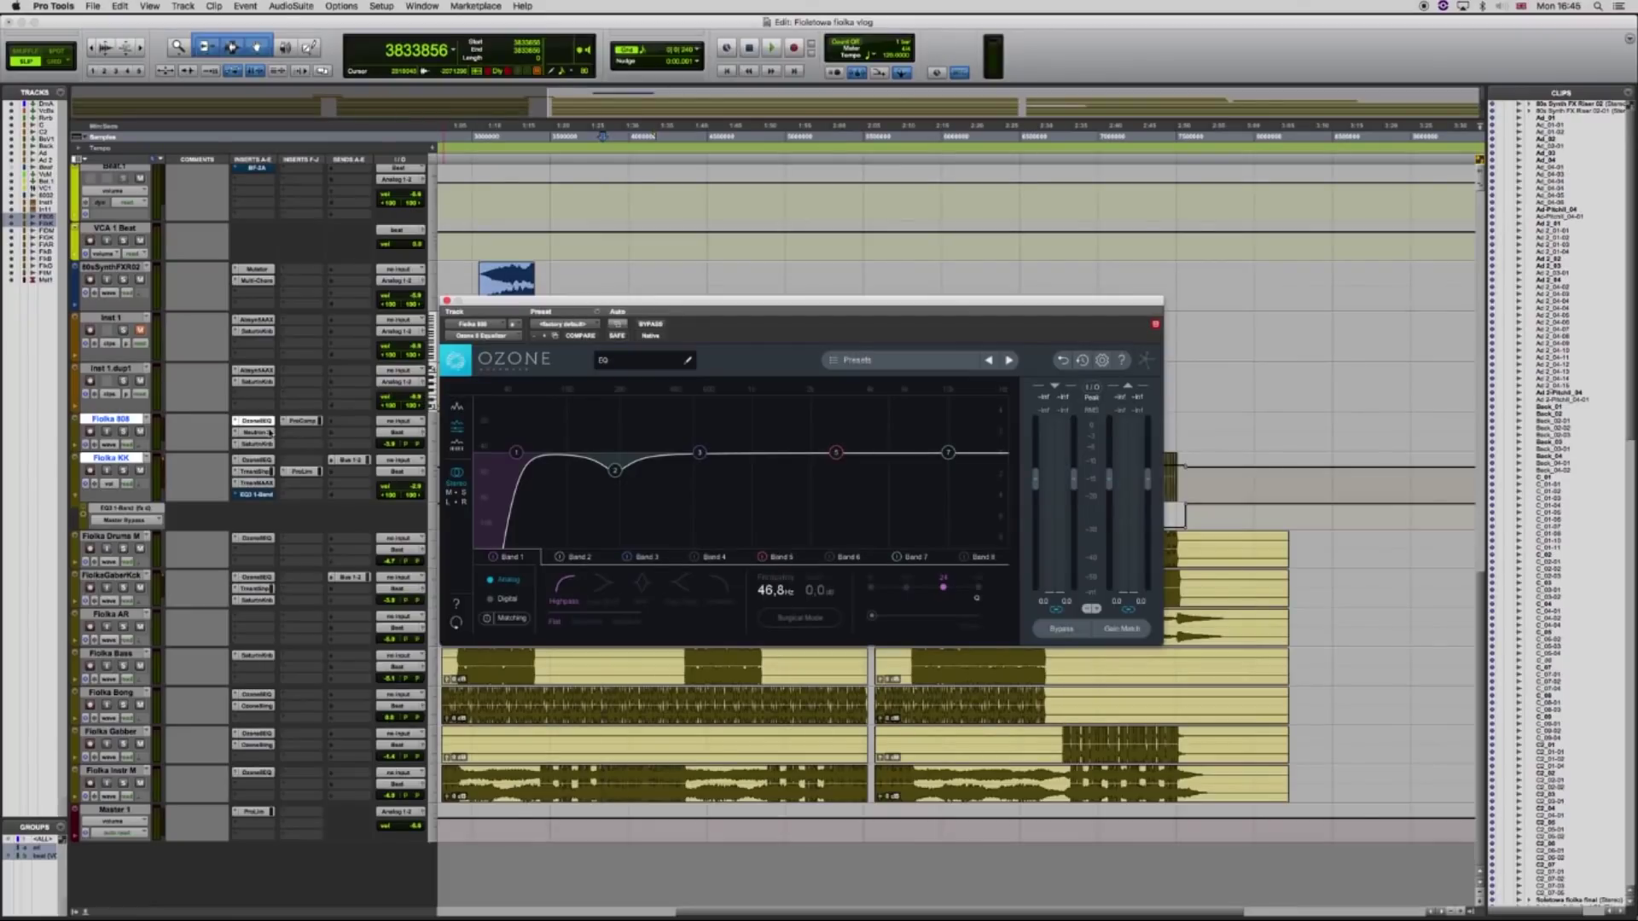
- Solo the Fiolka 808 track, play it and inspect band 2 of its Ozone equalizer
click(124, 432)
key(space)
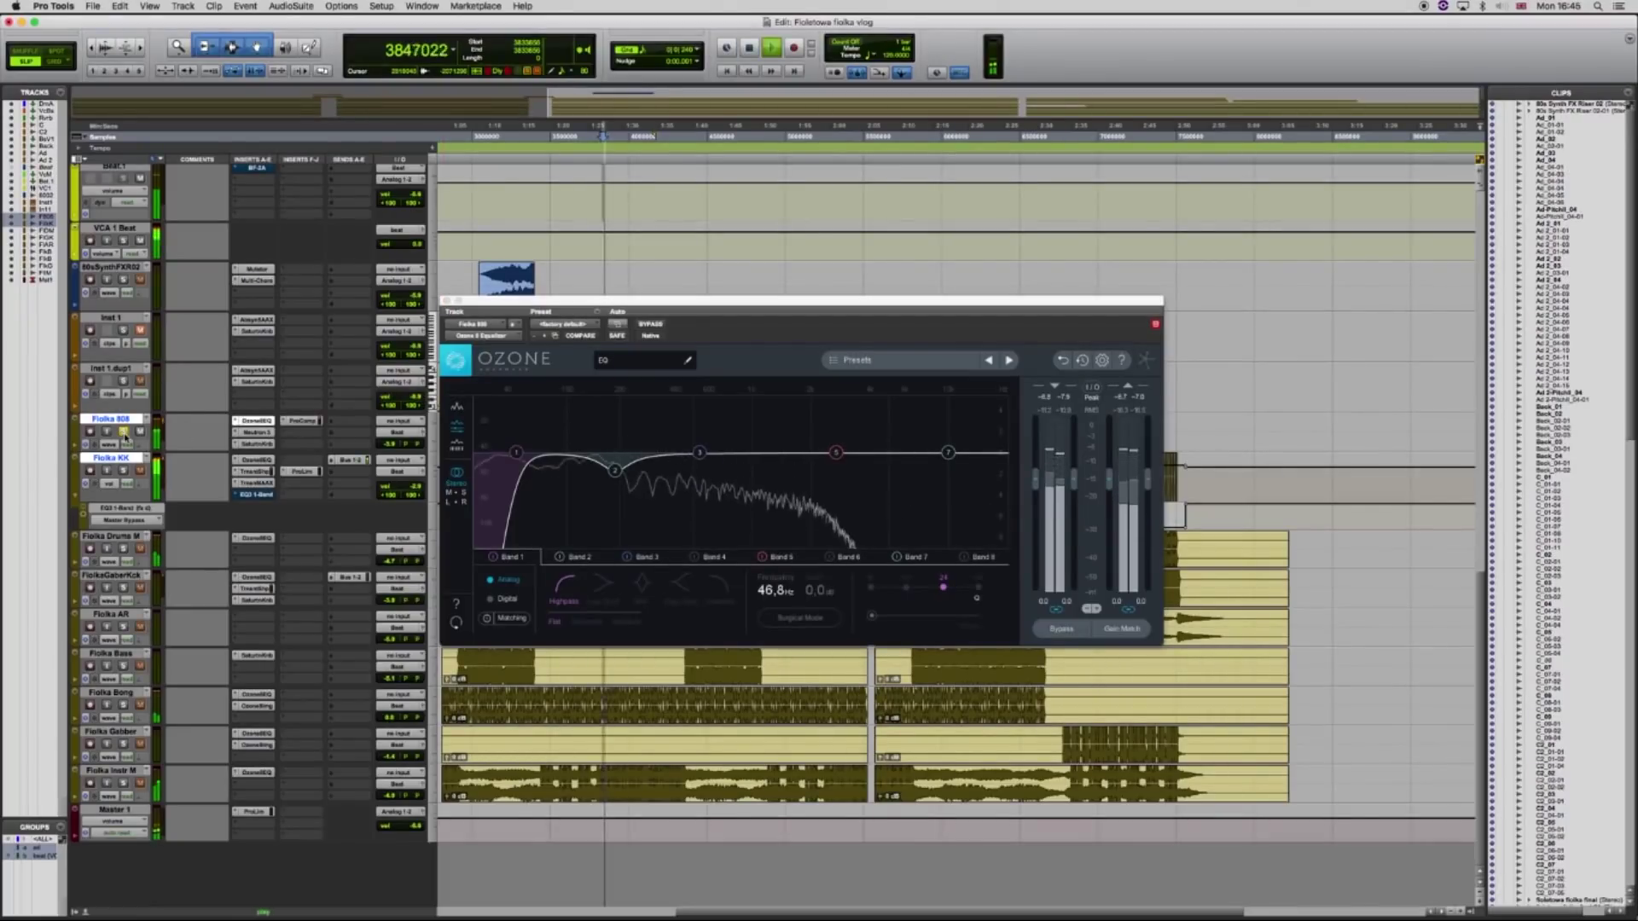
key(space)
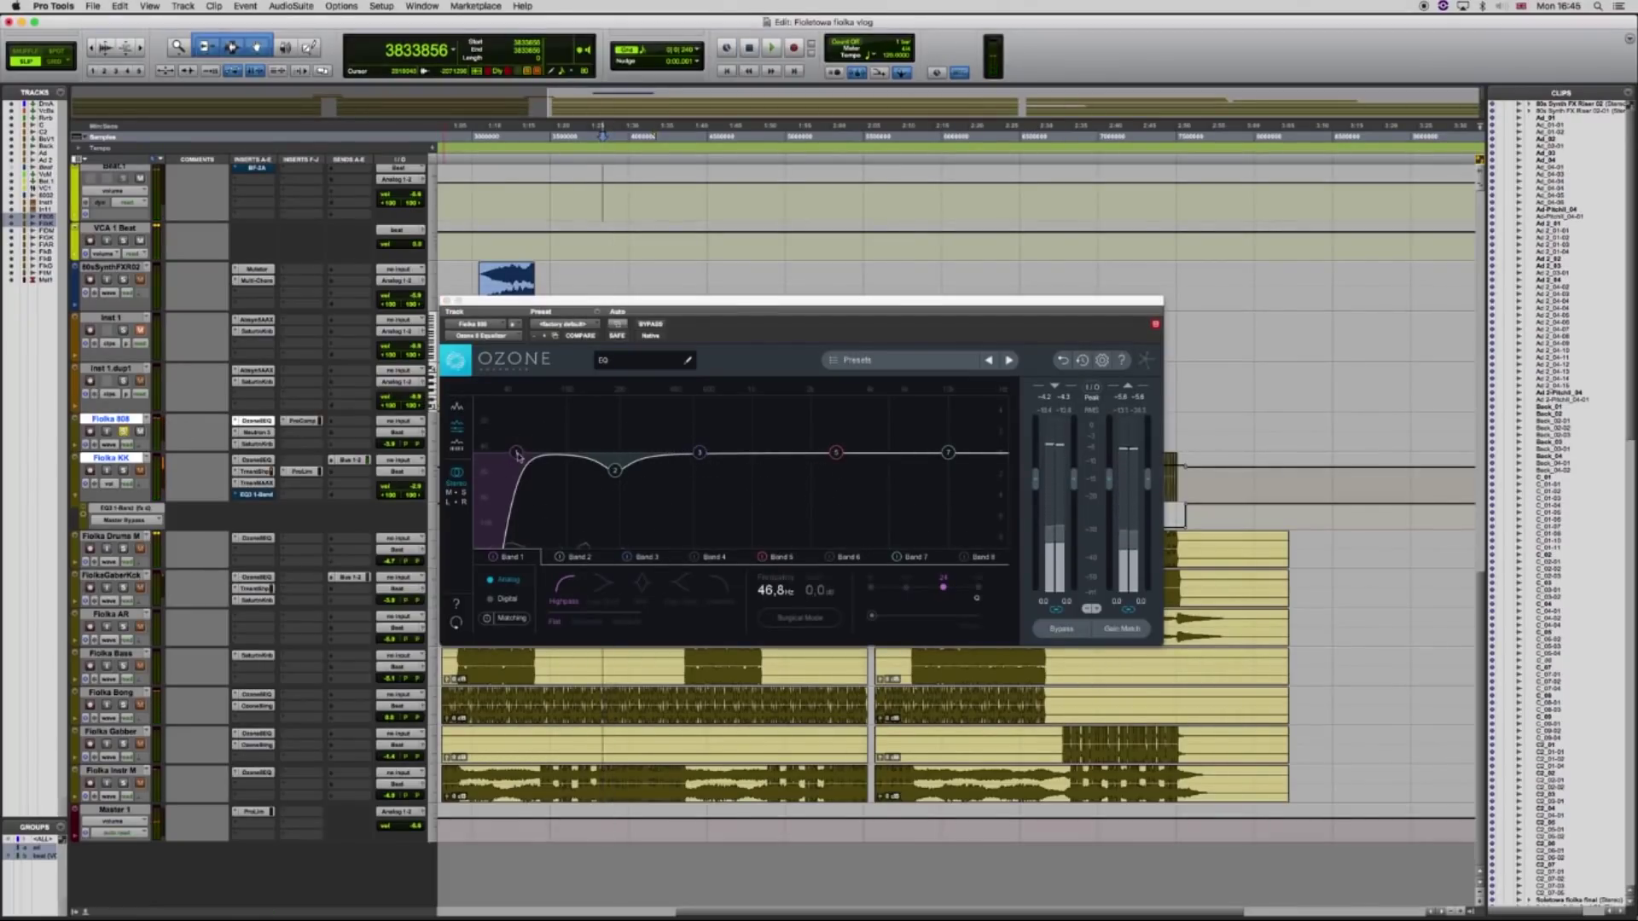
click(615, 470)
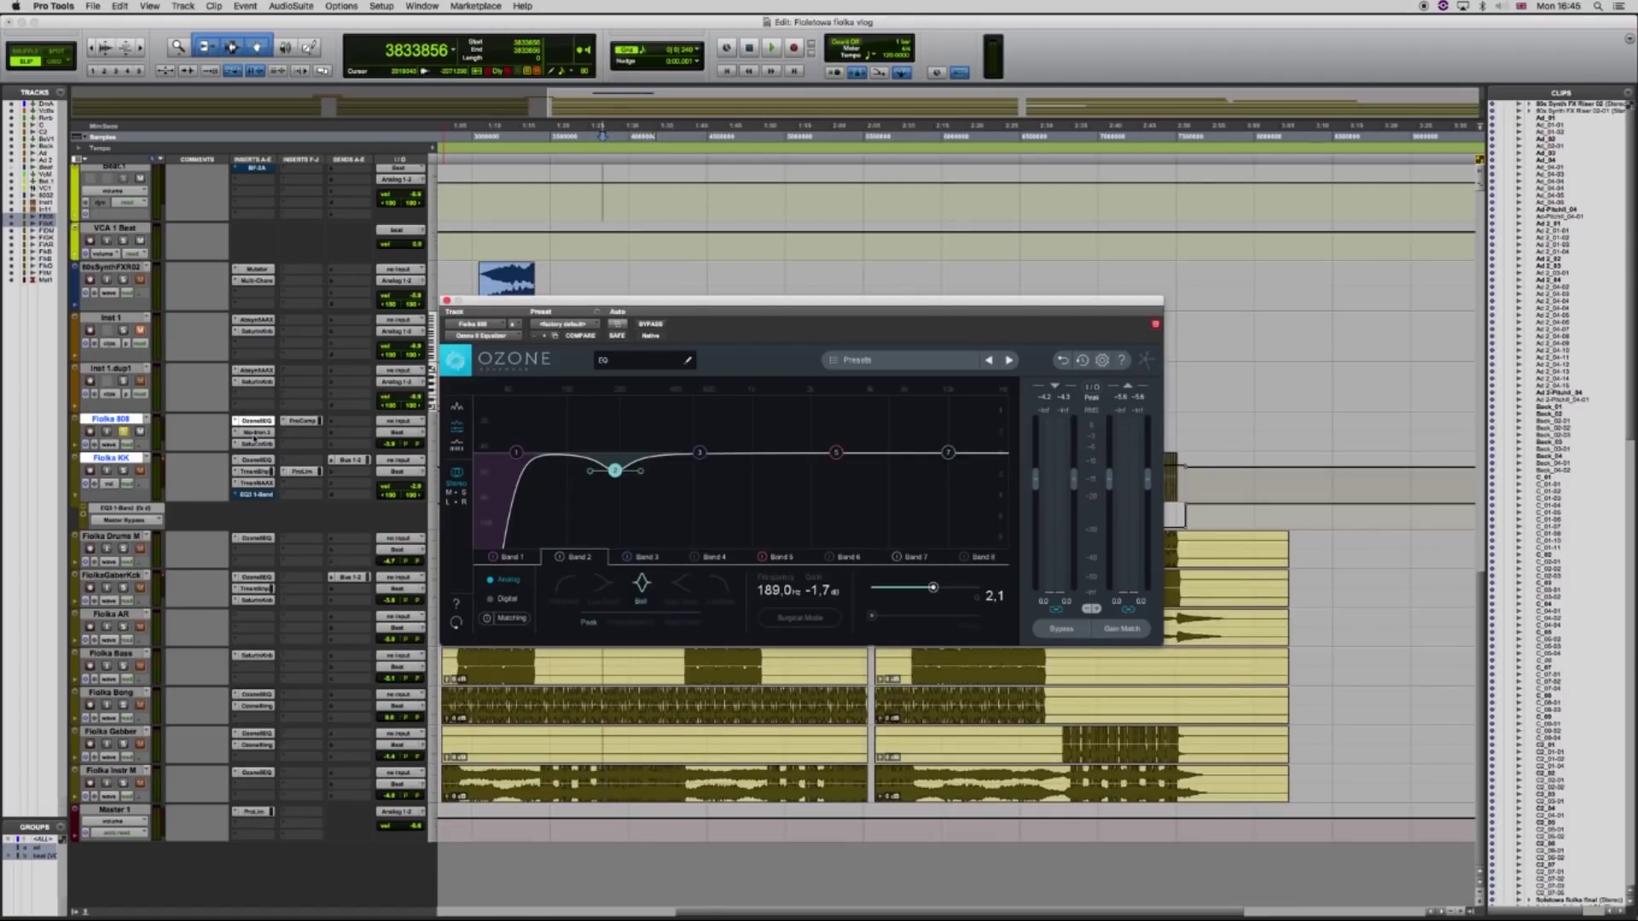
click(257, 421)
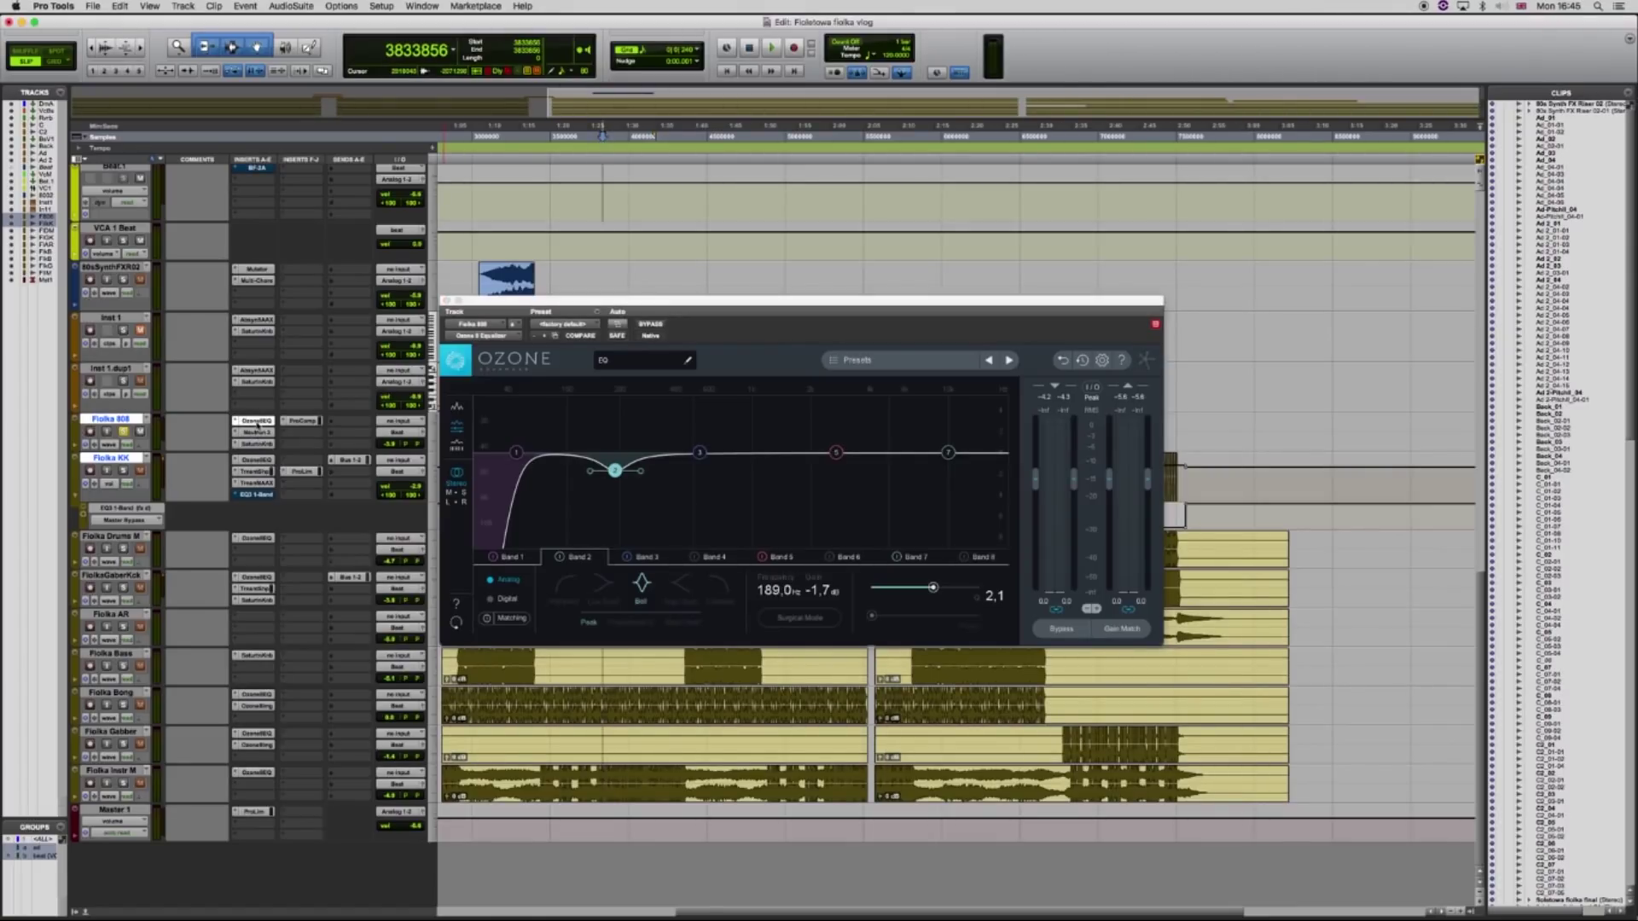
- Open Neutron on the Fiolka 808 track and examine its Sculptor and Equalizer modules
click(256, 433)
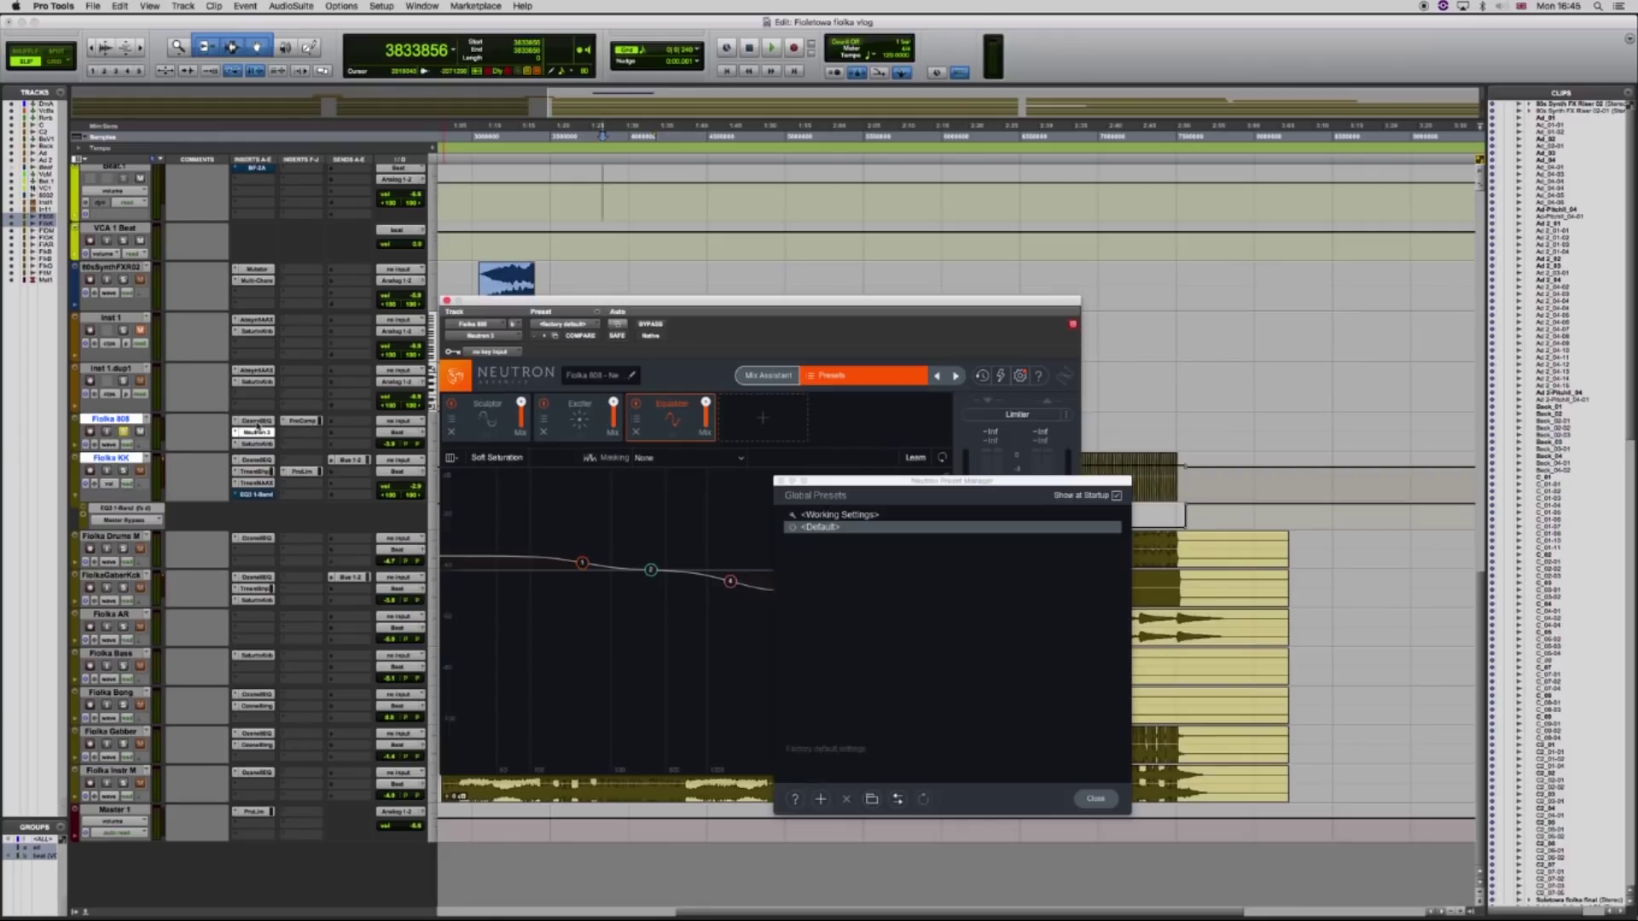
click(491, 420)
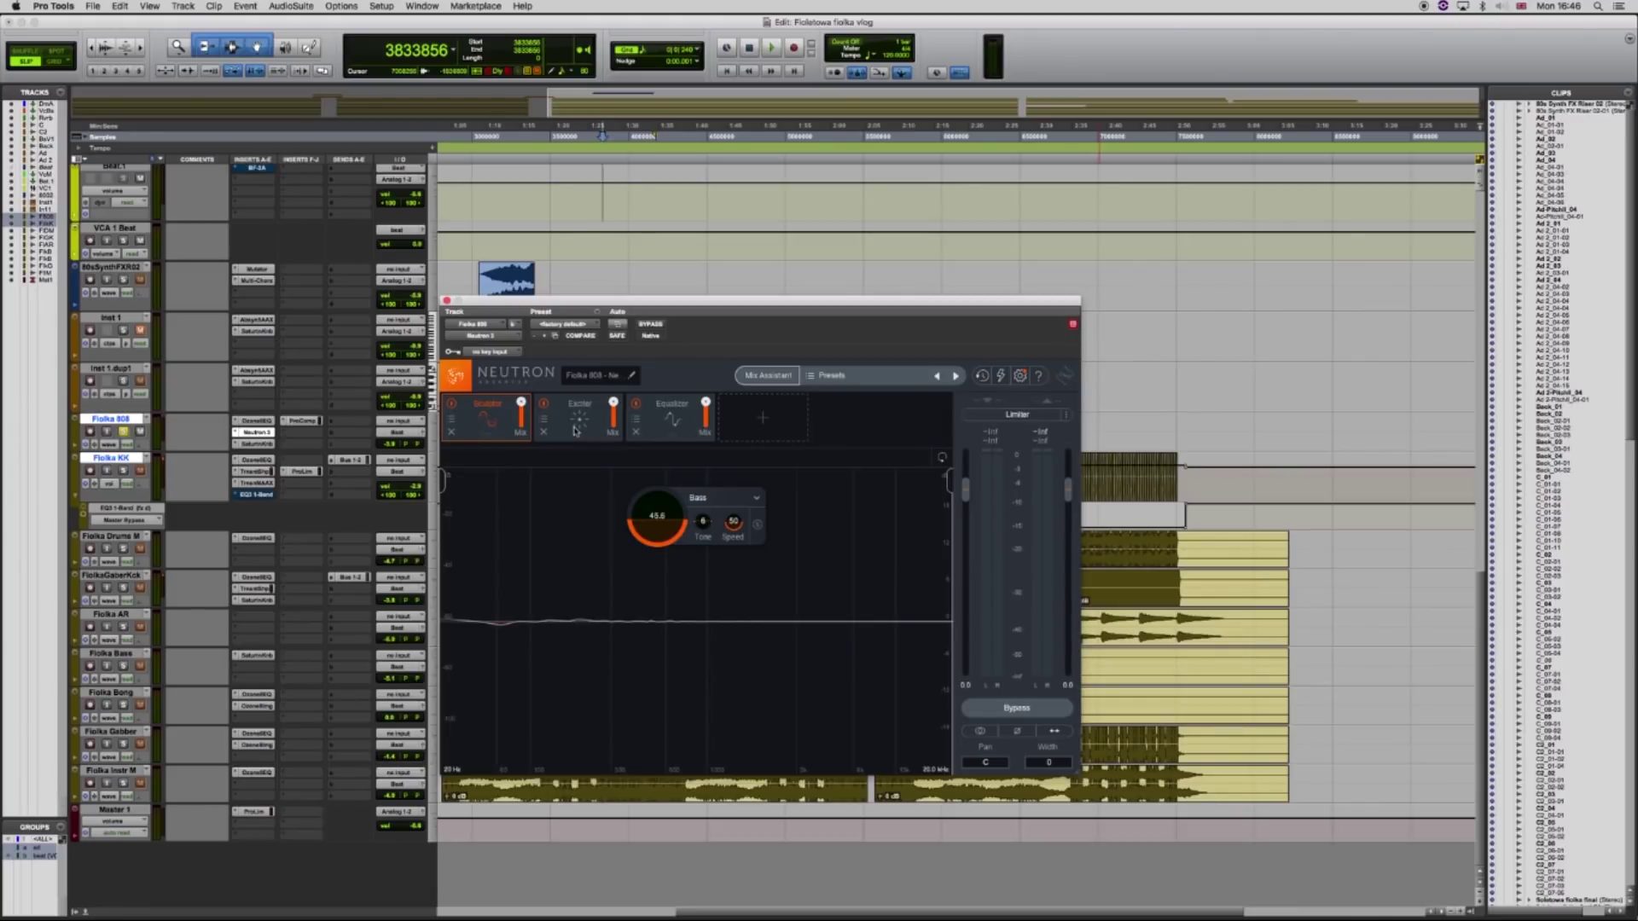
click(663, 426)
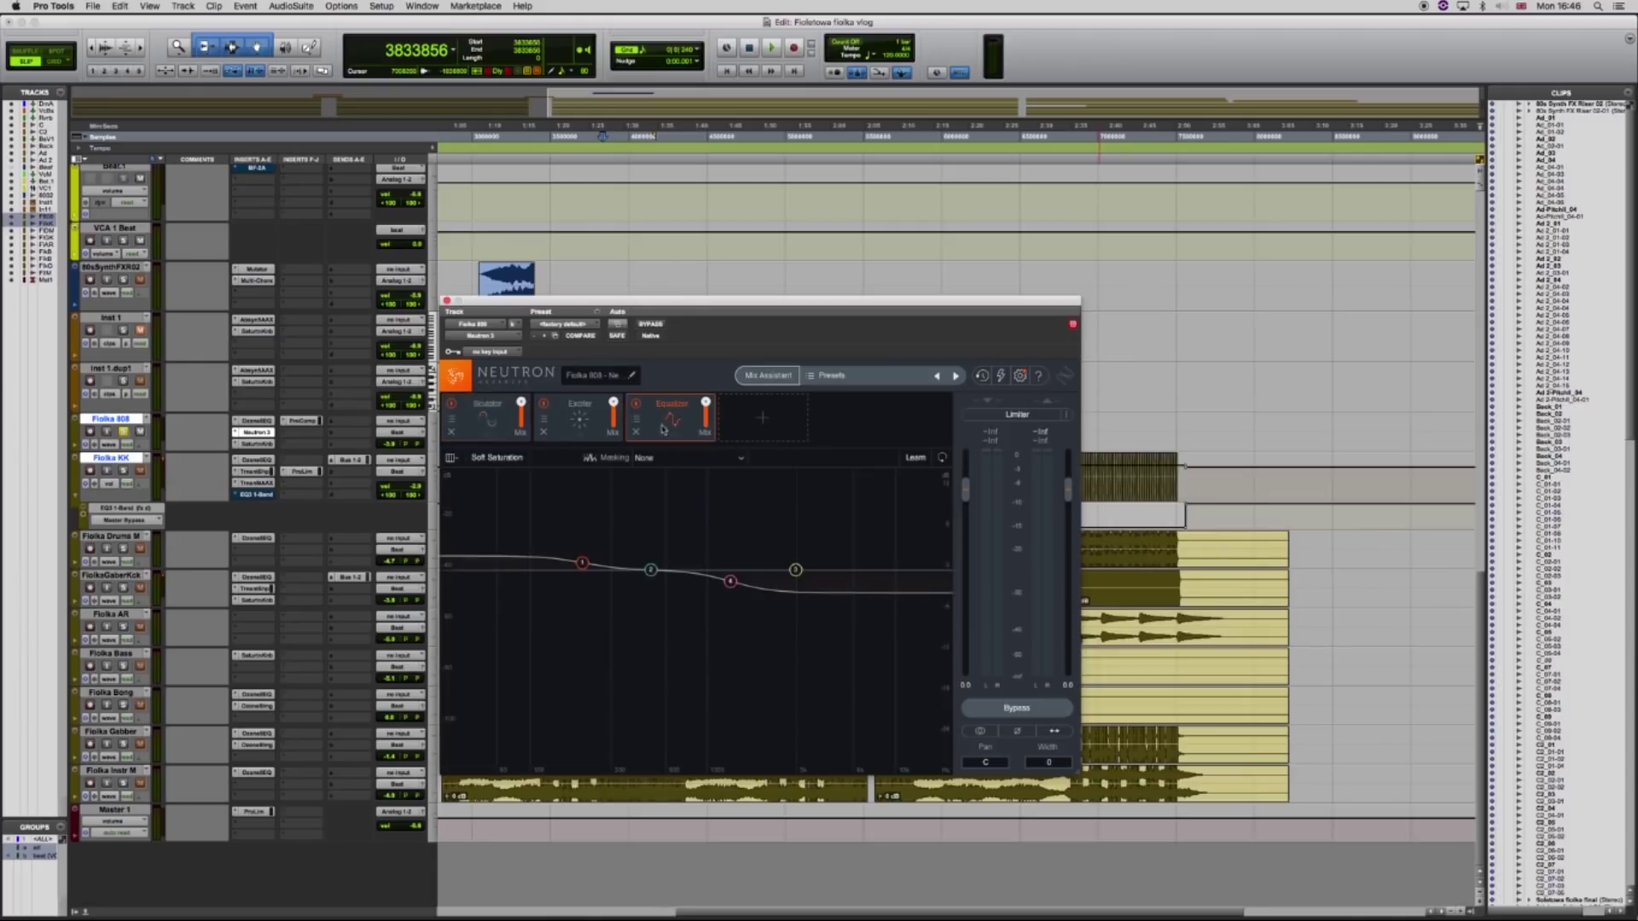
- Review band 2 of the Fiolka 808's Ozone equalizer again and open the track's Saturation Knob
click(254, 445)
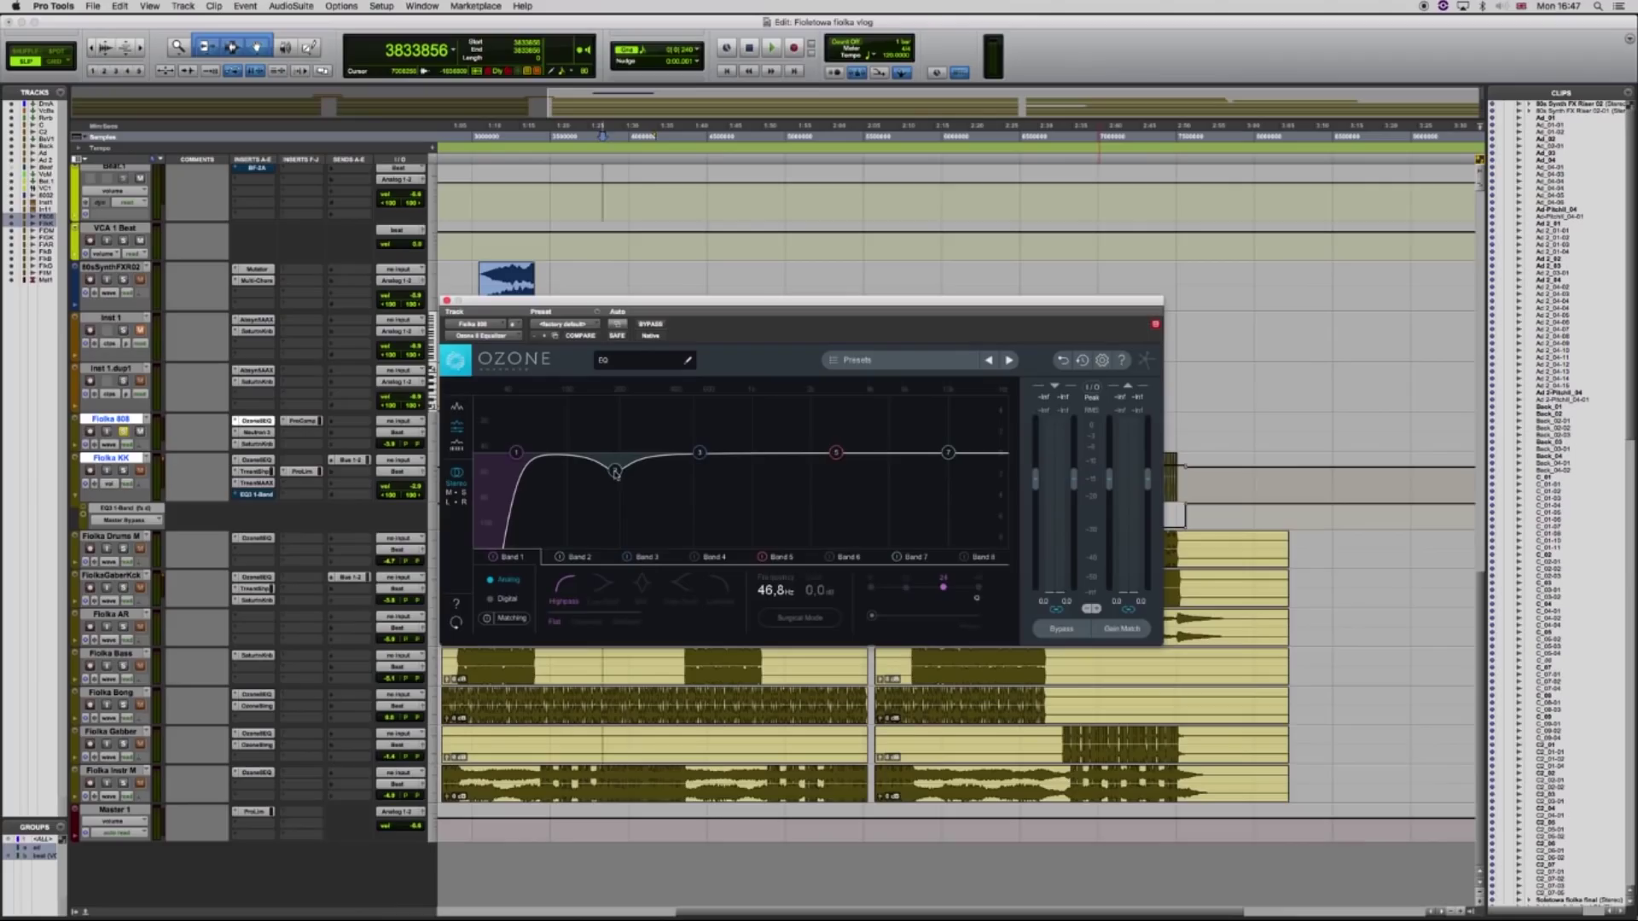
click(615, 472)
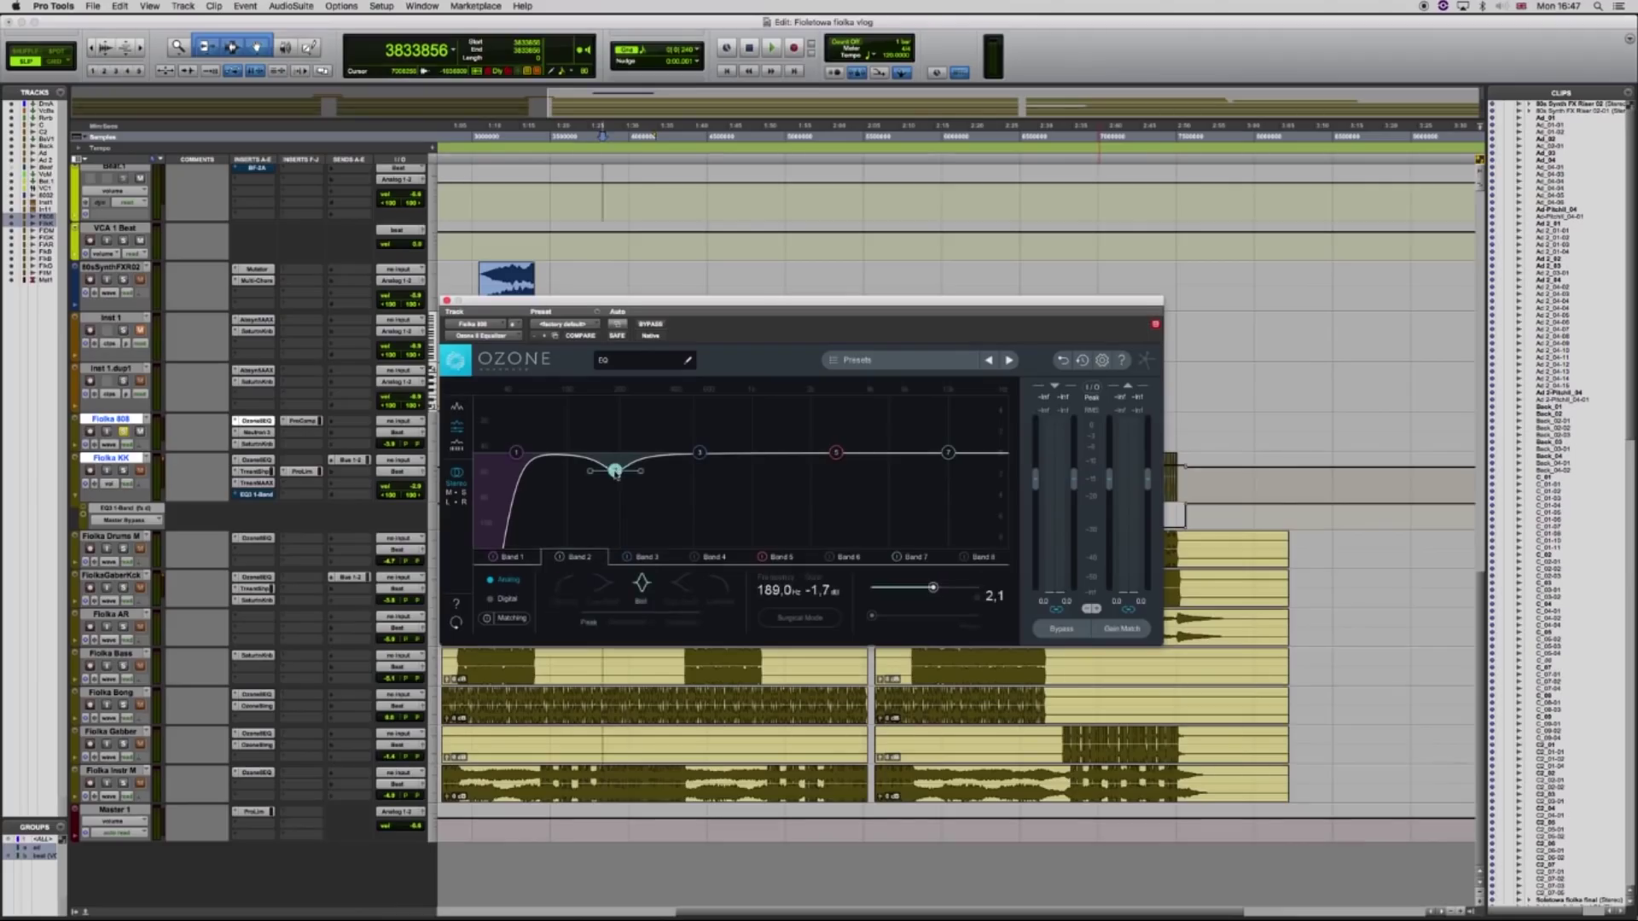
click(255, 432)
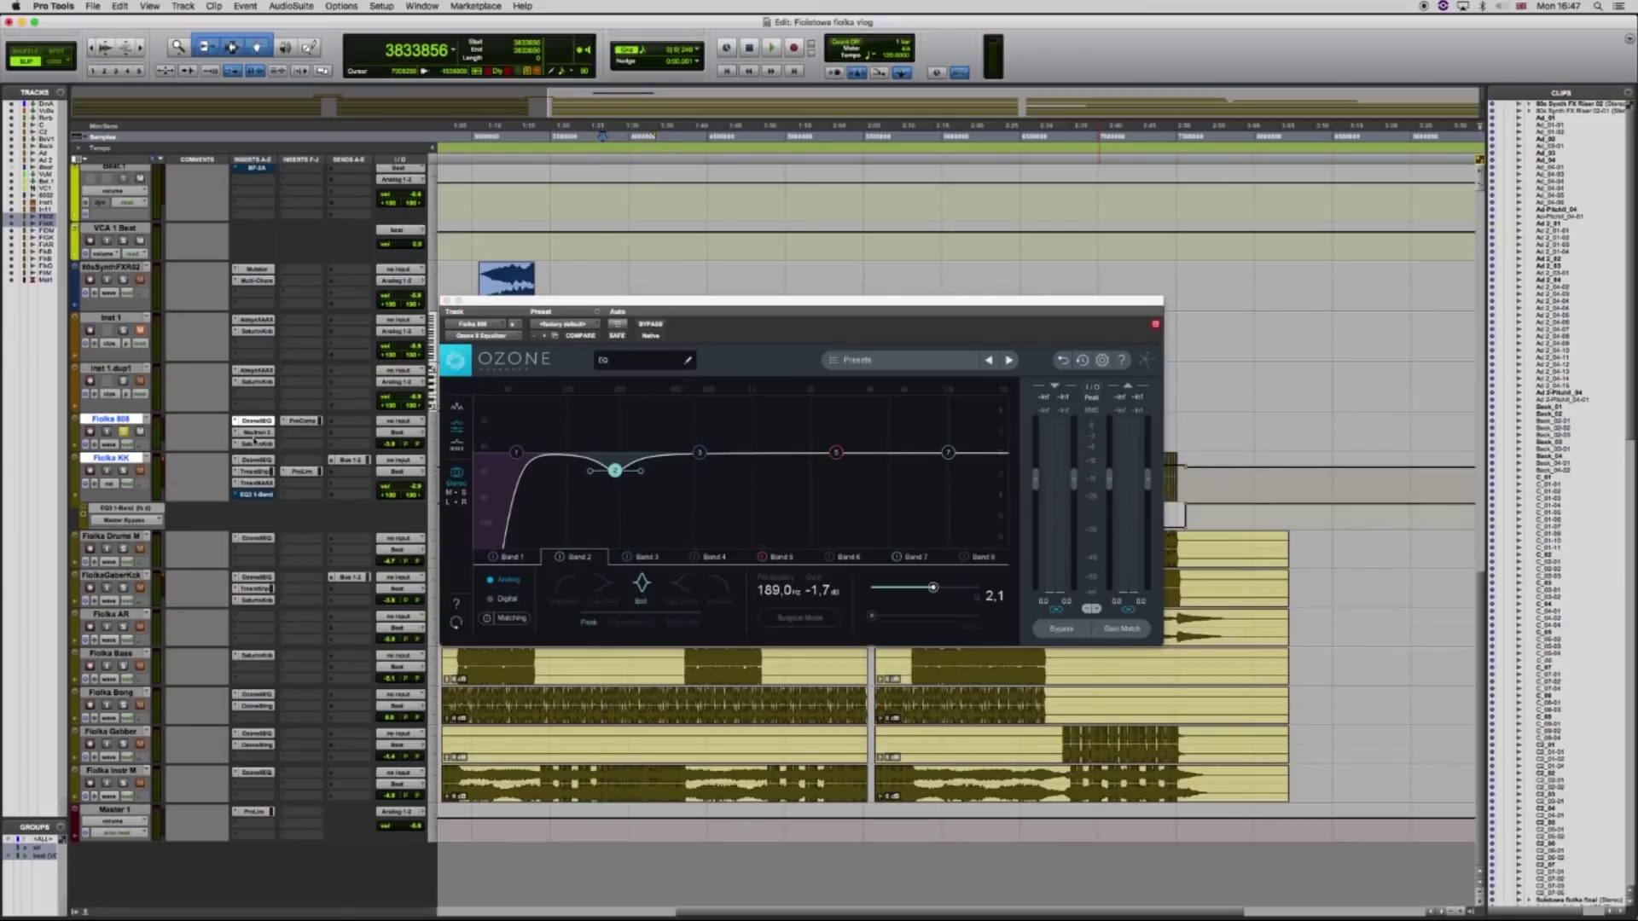
click(254, 444)
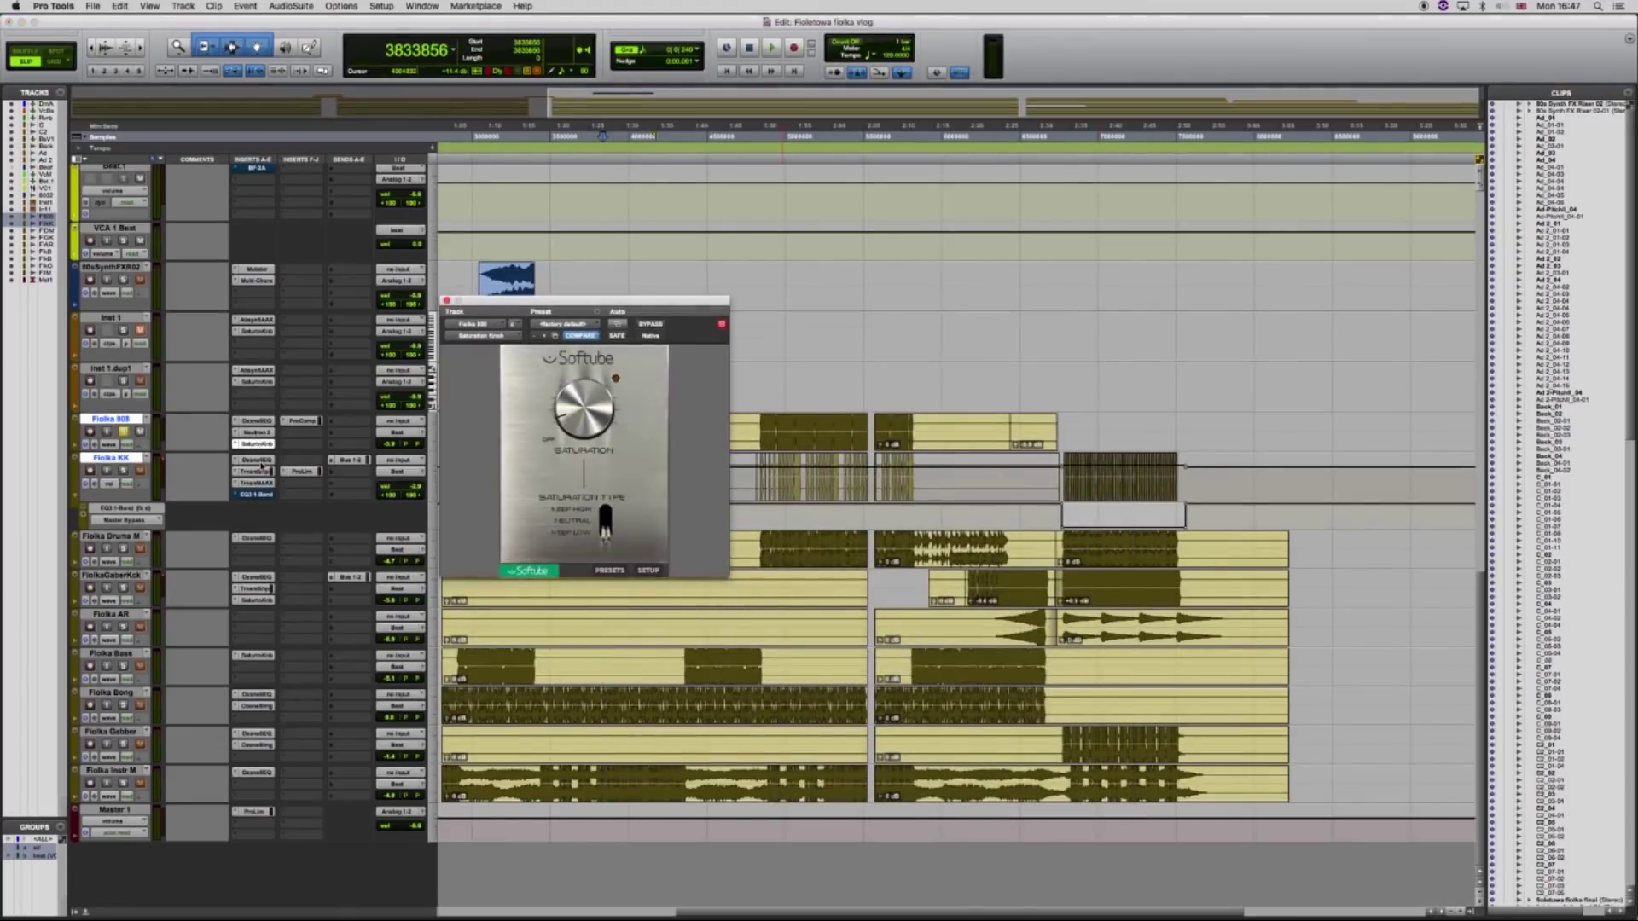
- Solo the Fiolka KK track, inspect its Ozone equalizer, and play it with the Transient Shaper open
click(260, 465)
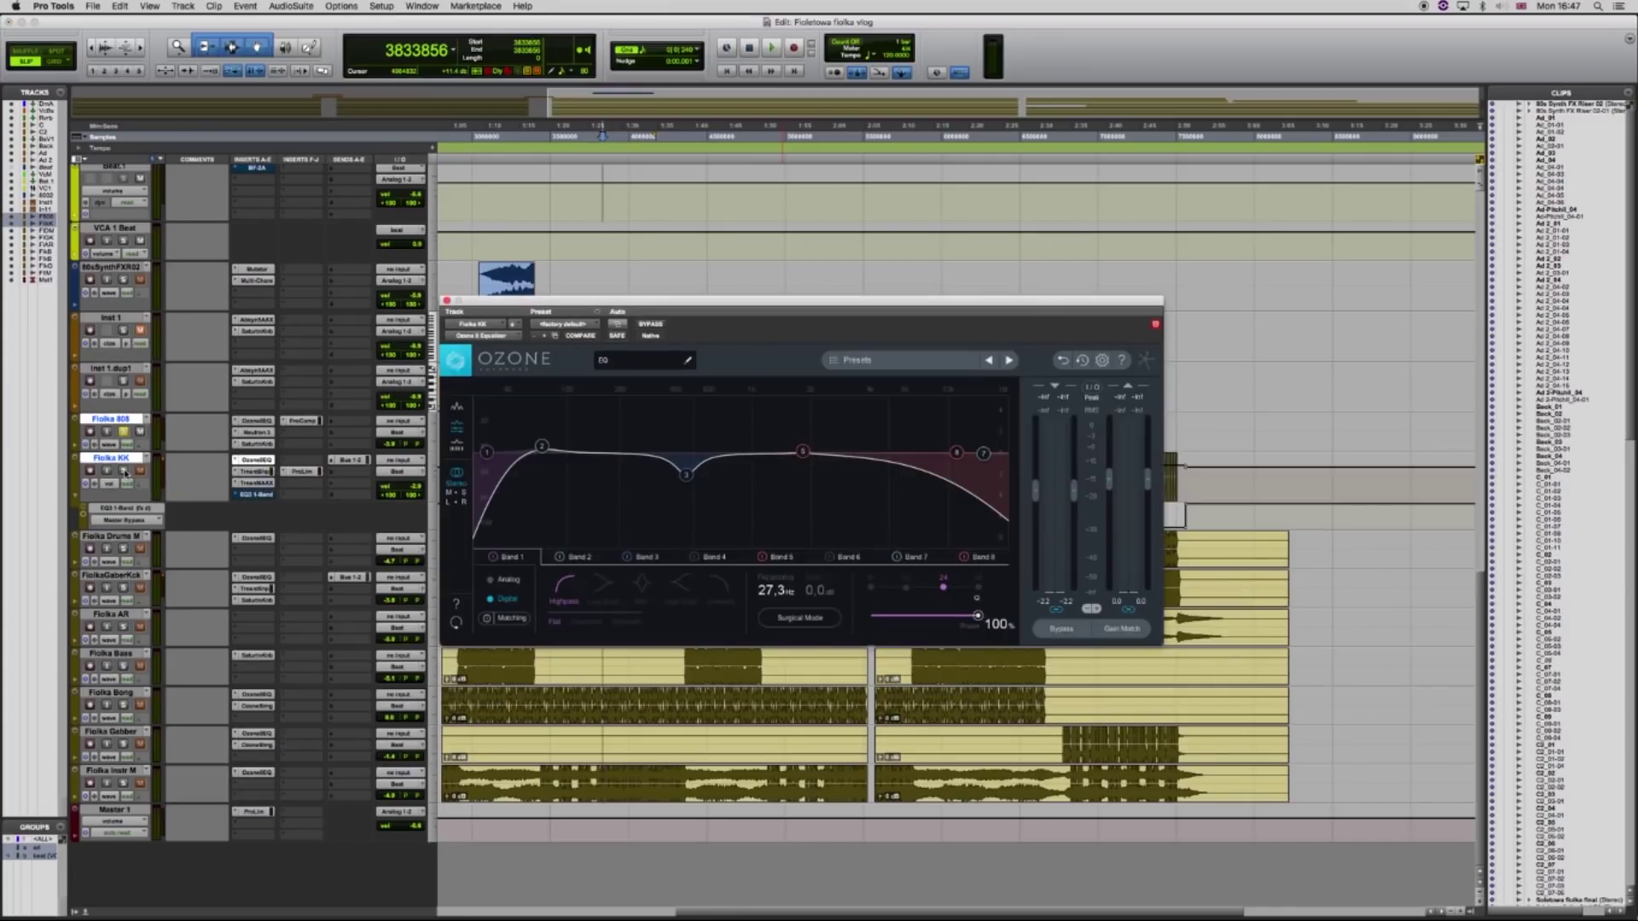
click(123, 470)
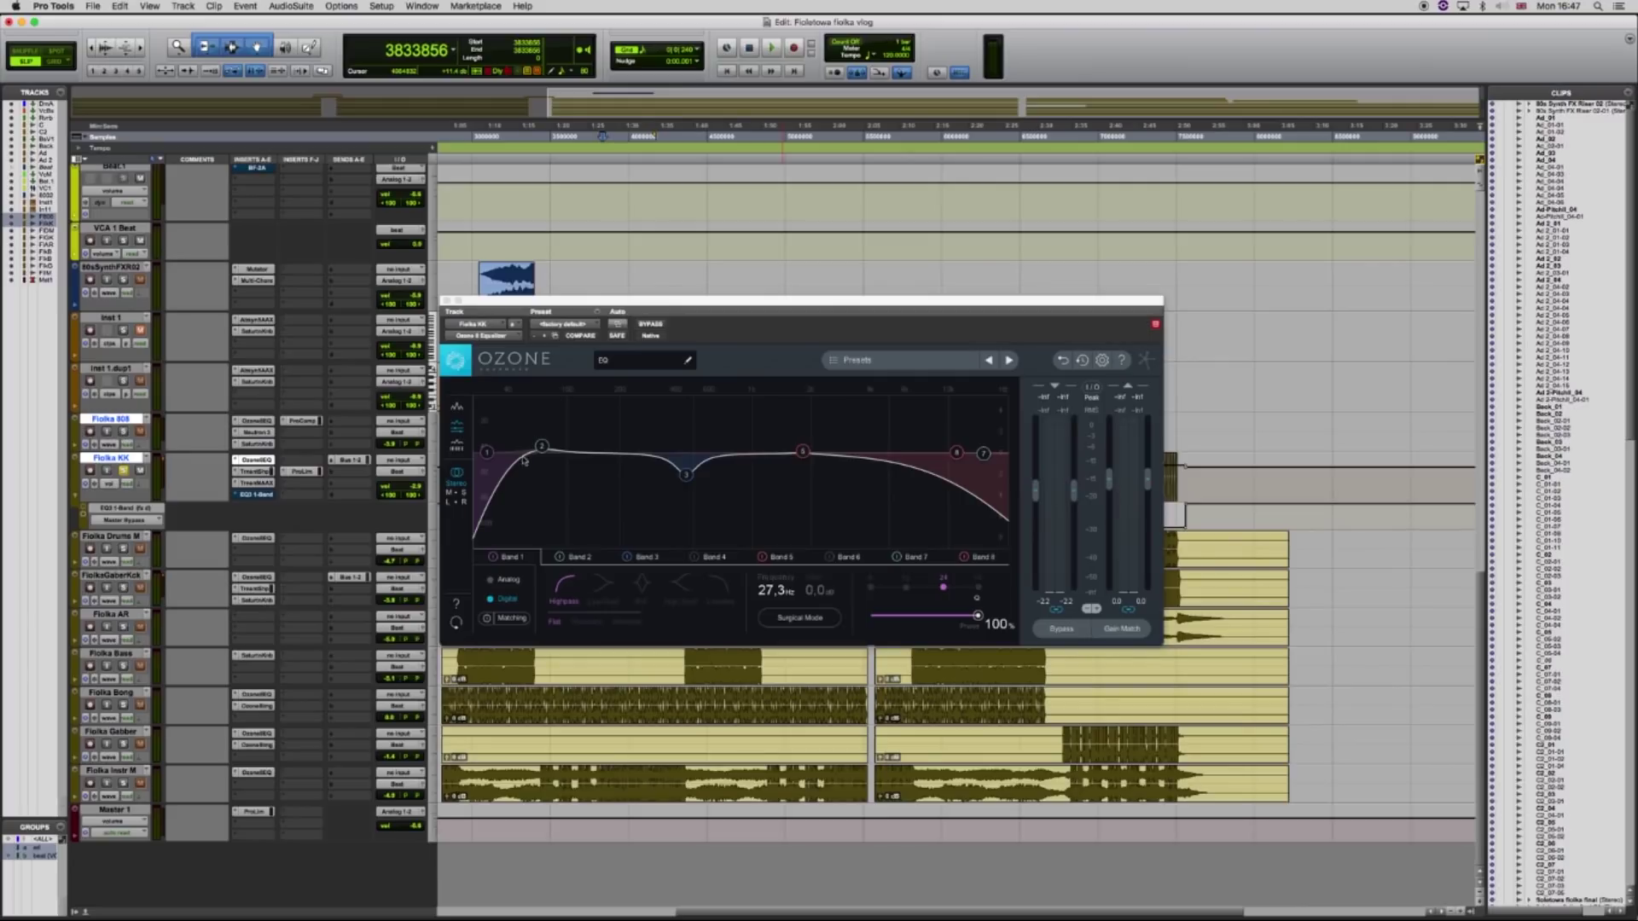
click(256, 471)
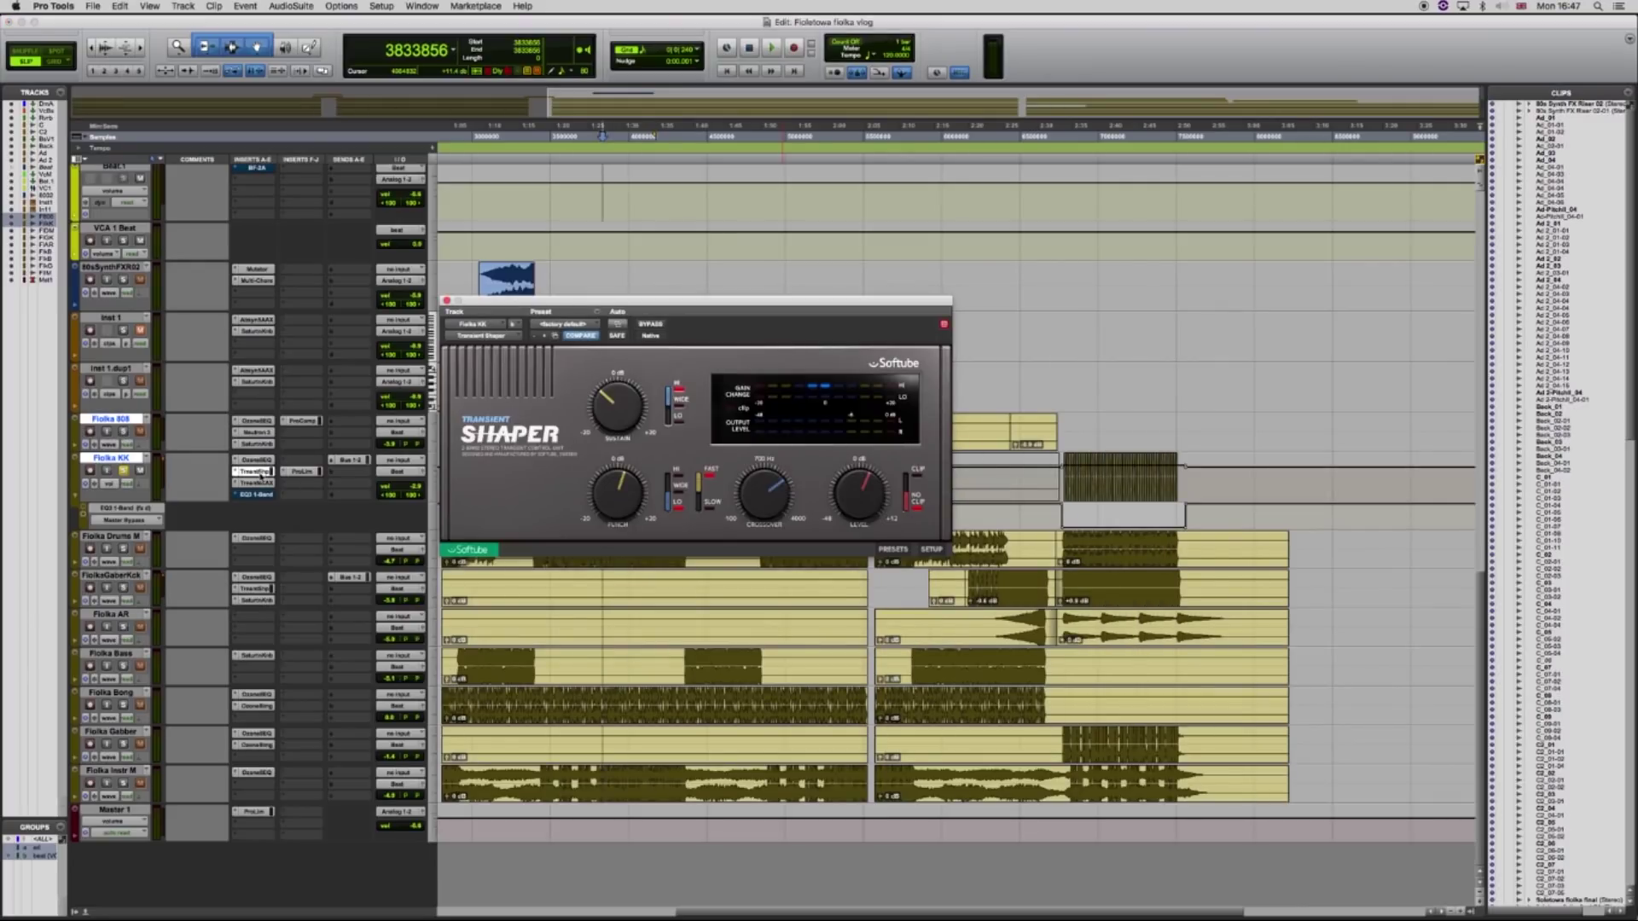
mouse_move(627, 401)
mouse_move(614, 493)
mouse_move(865, 502)
mouse_move(914, 500)
key(space)
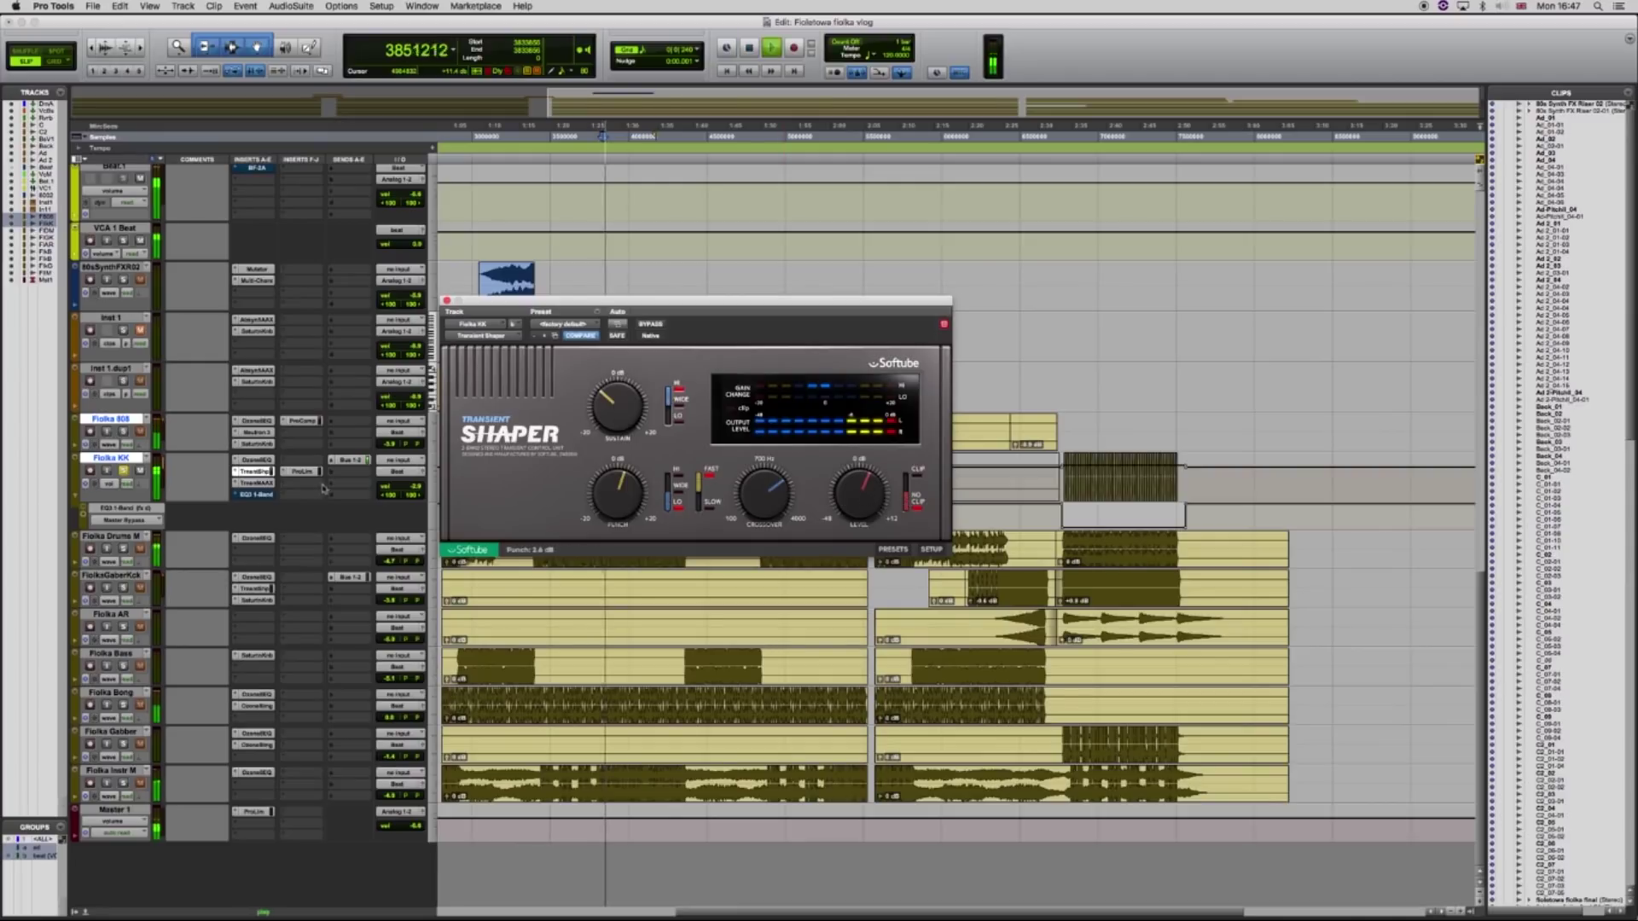
- Check the Fiolka KK's Transient Master and Ozone equalizer, and replay the track with the Transient Shaper open
click(256, 483)
key(space)
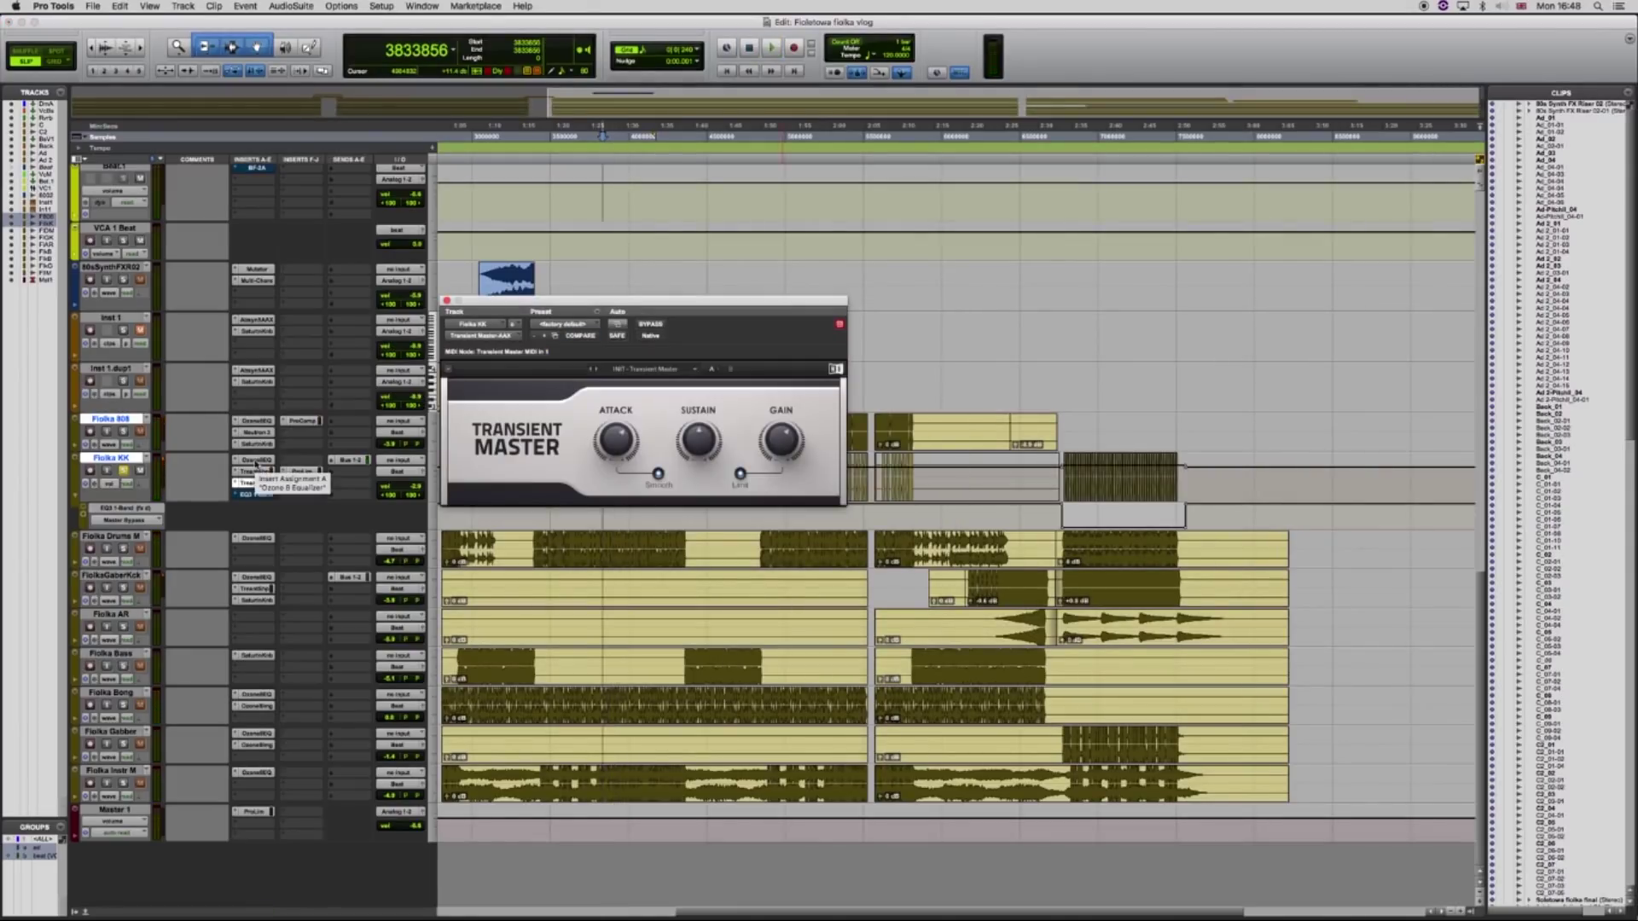
click(258, 462)
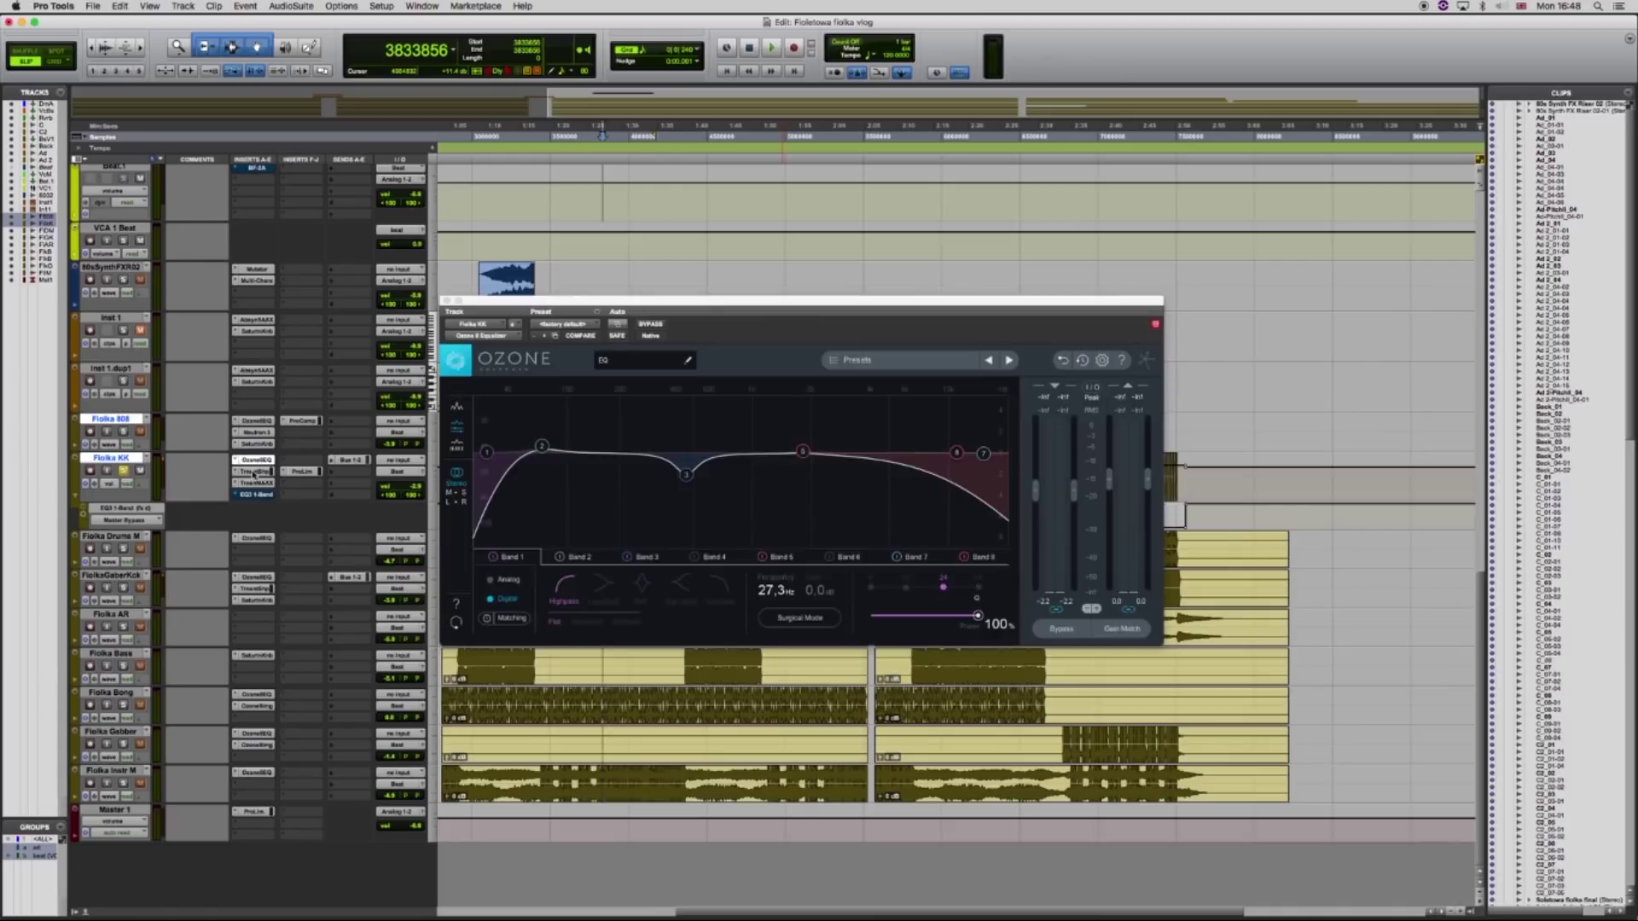
click(253, 472)
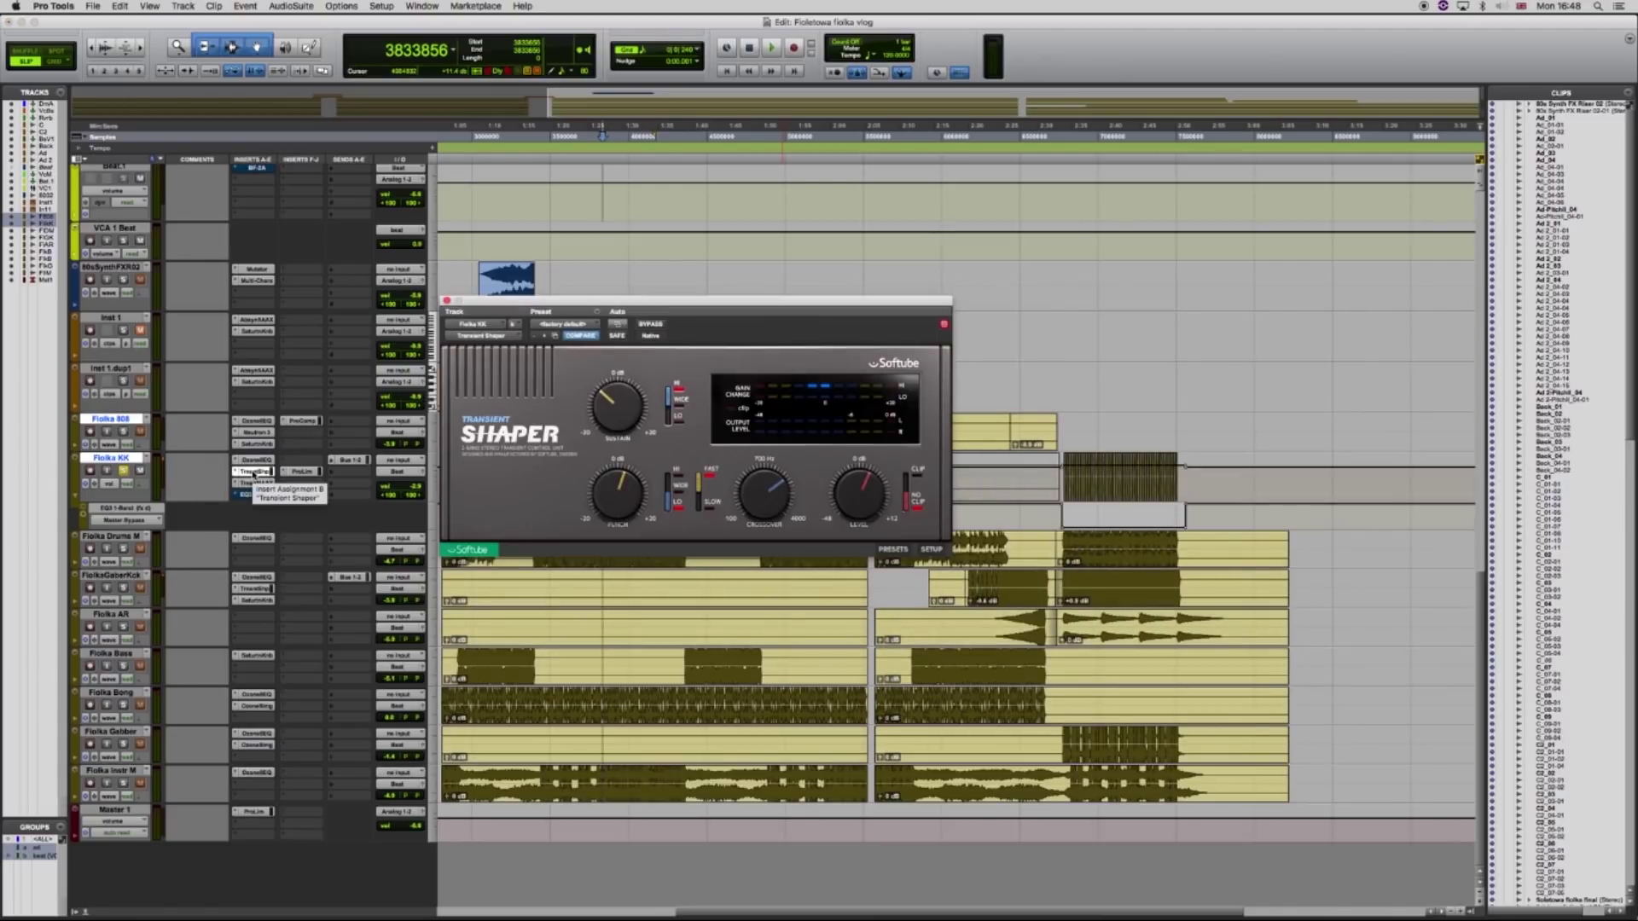
key(space)
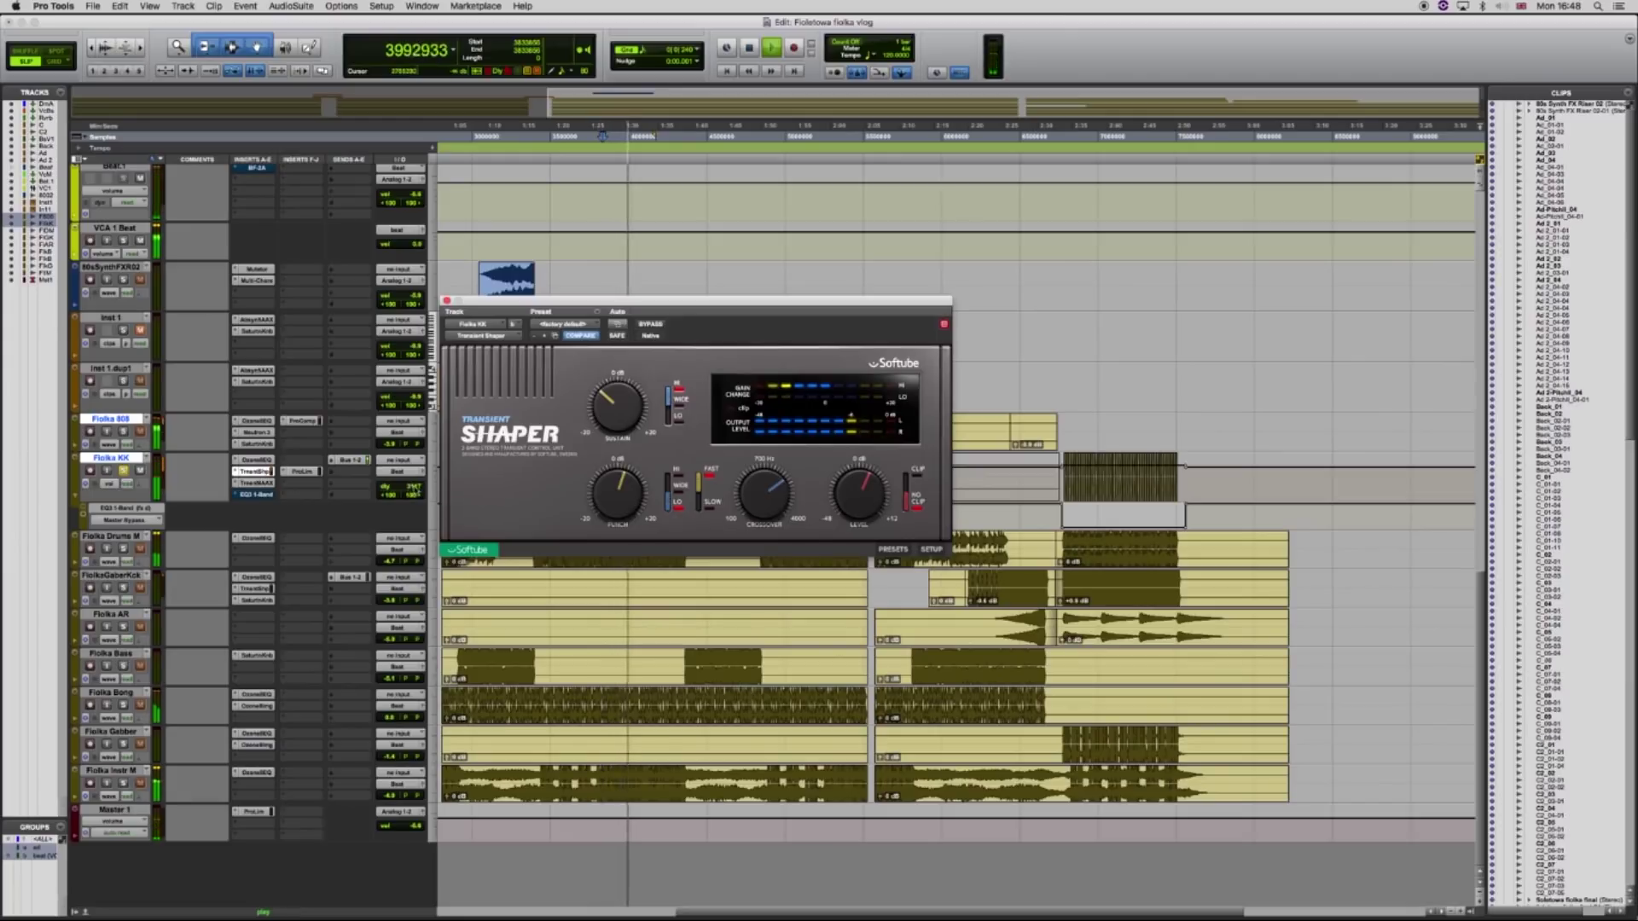
click(424, 512)
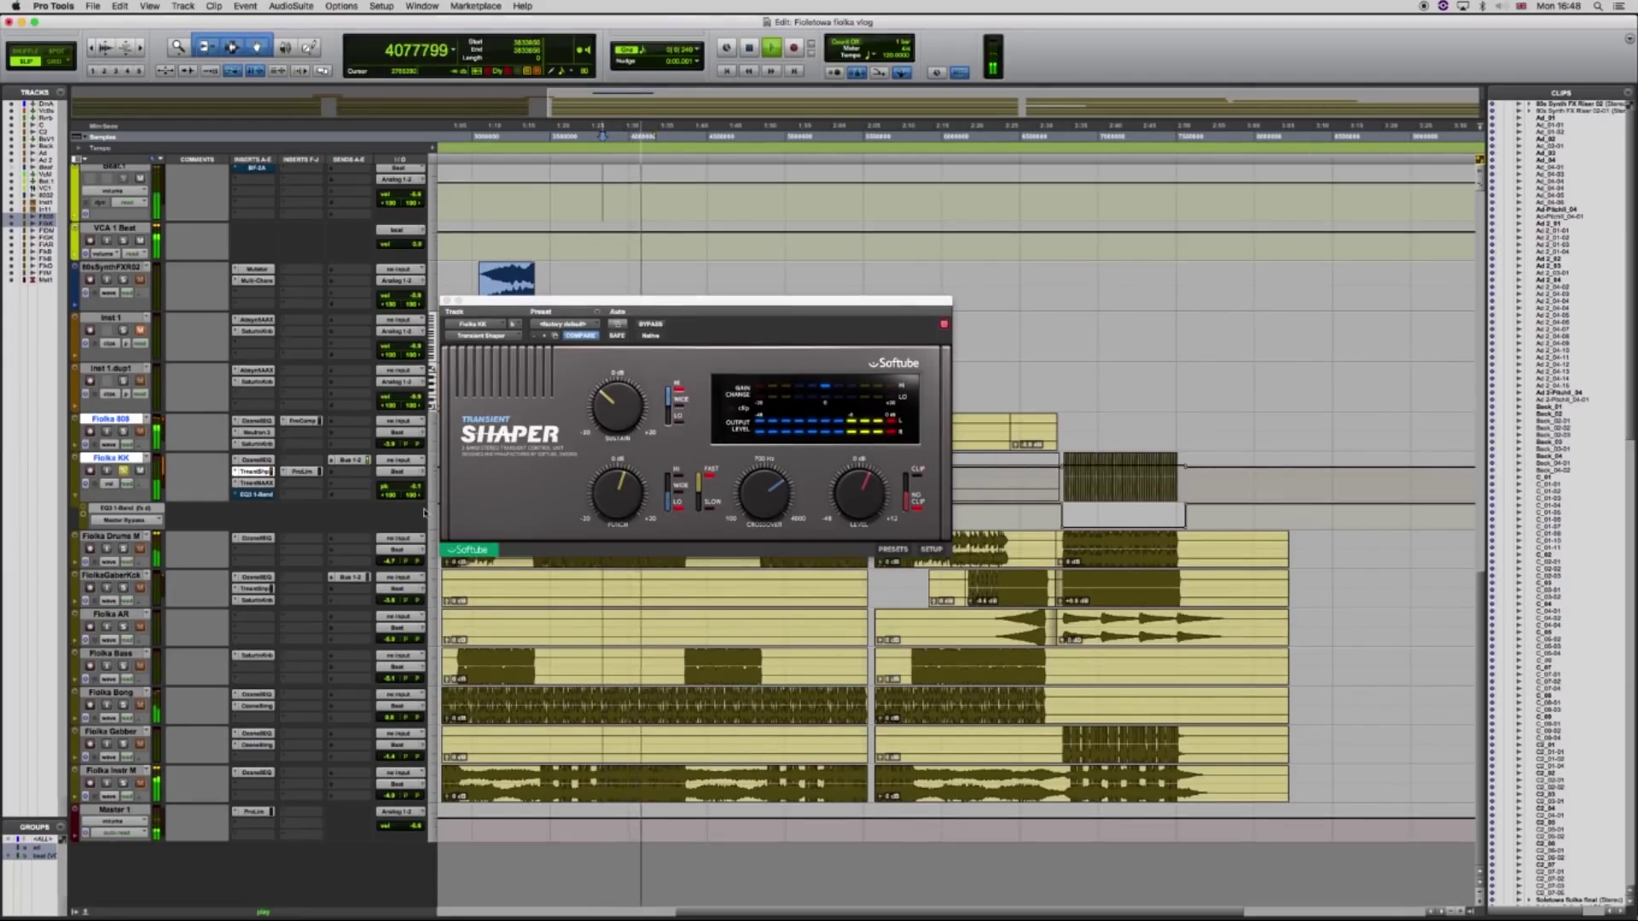
key(space)
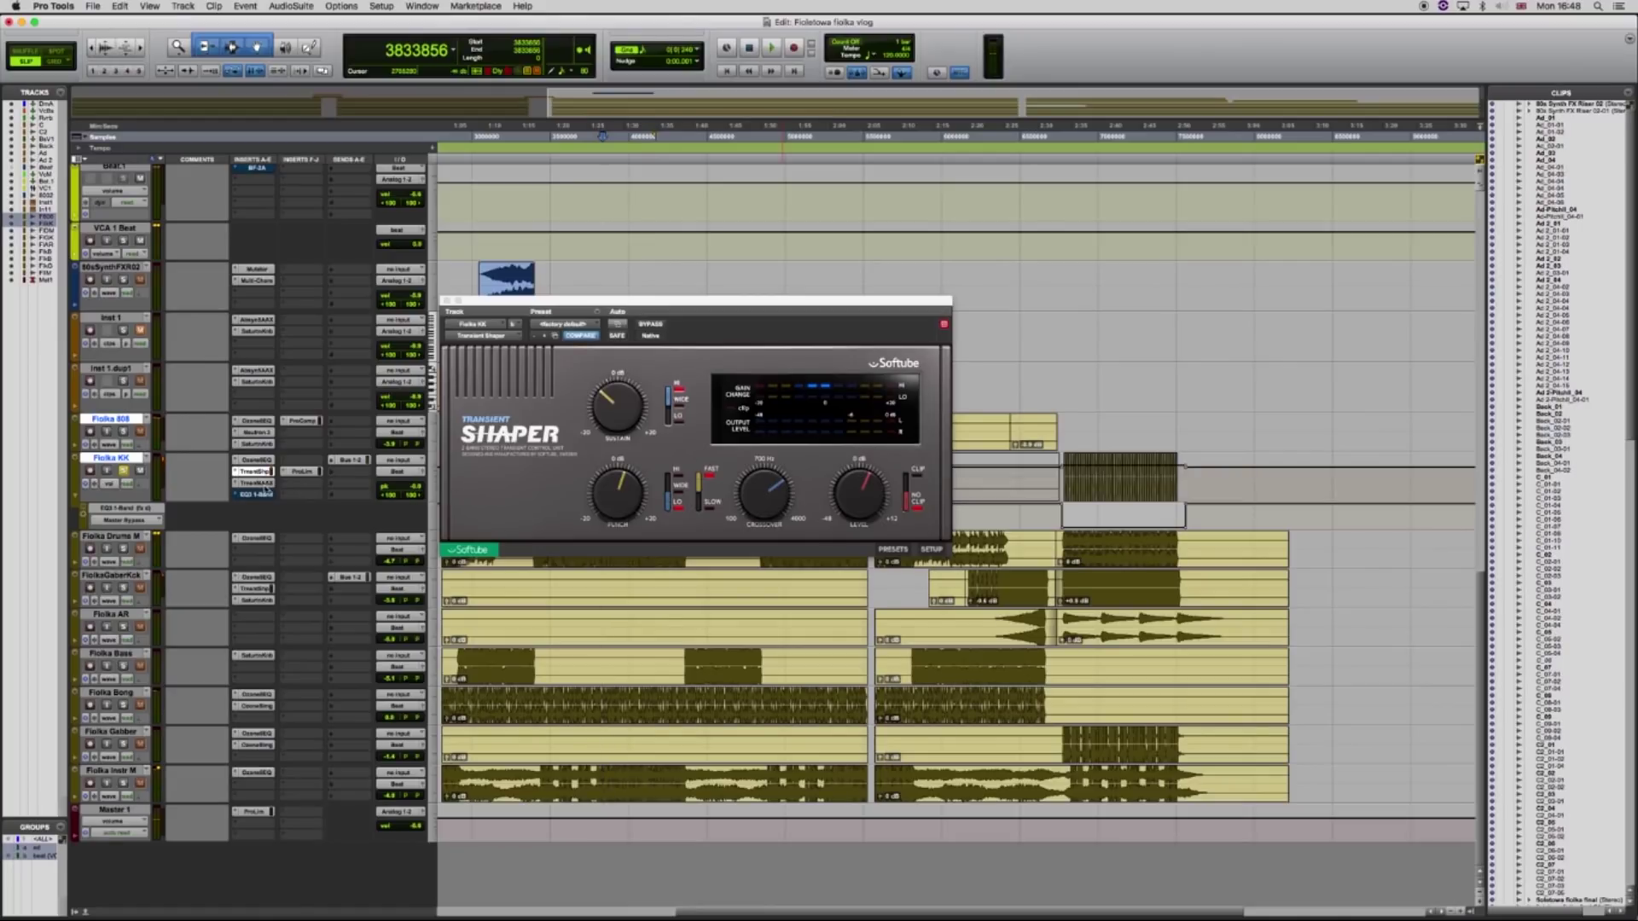
- Inspect the Fiolka KK's Transient Master and compare its Pro Limiter bypassed and active during playback, closing the plug-in window
click(251, 483)
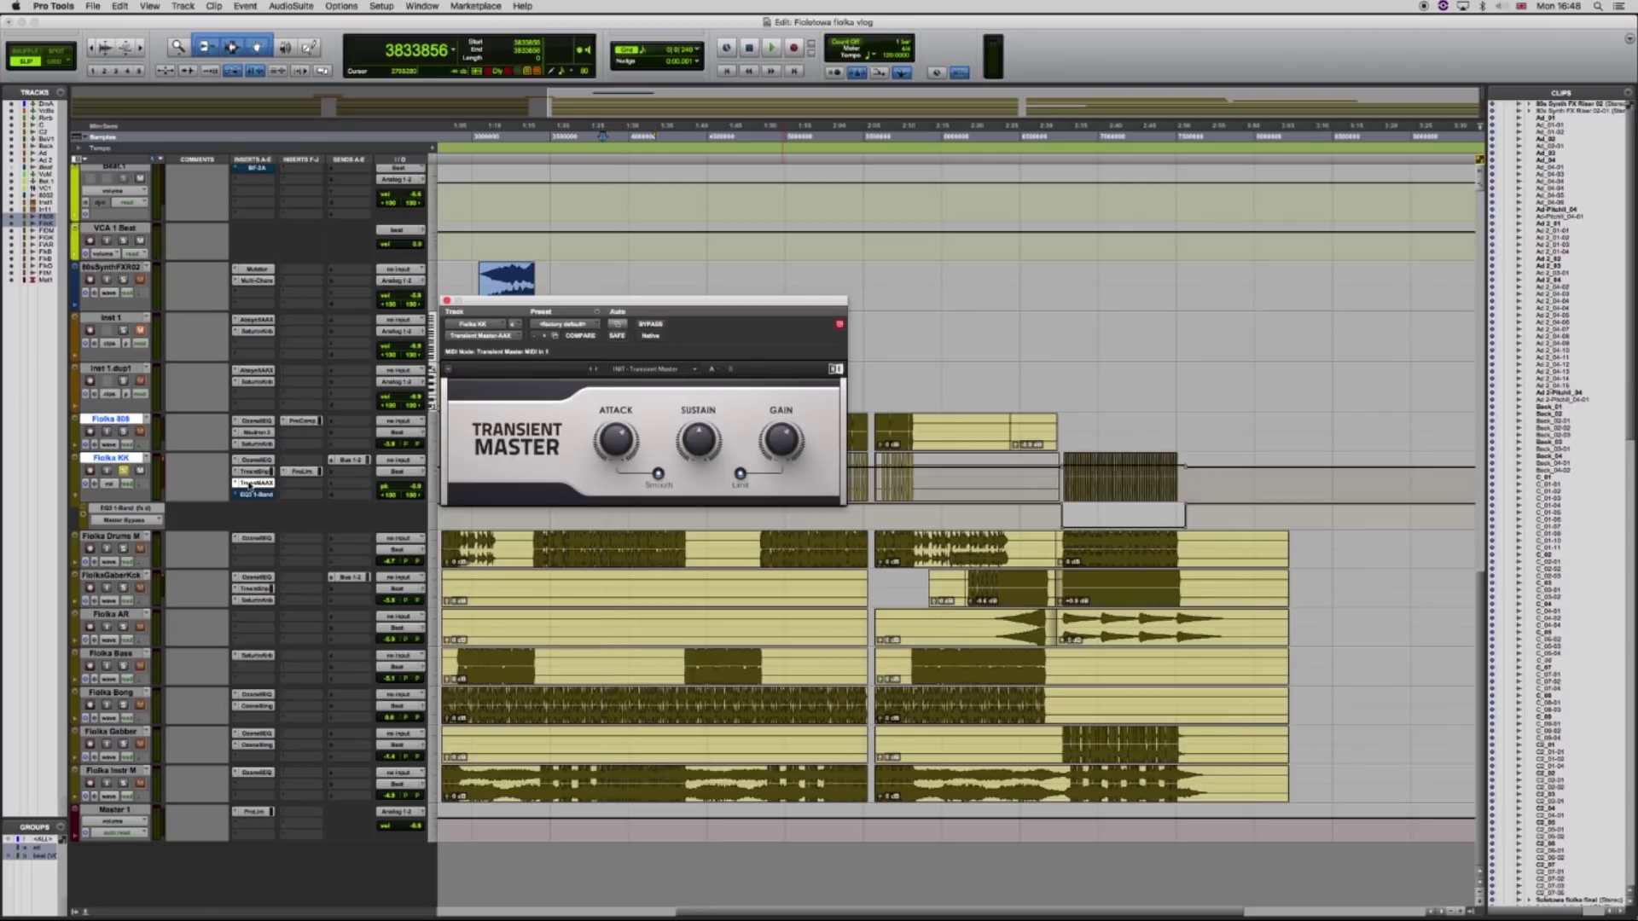
click(303, 472)
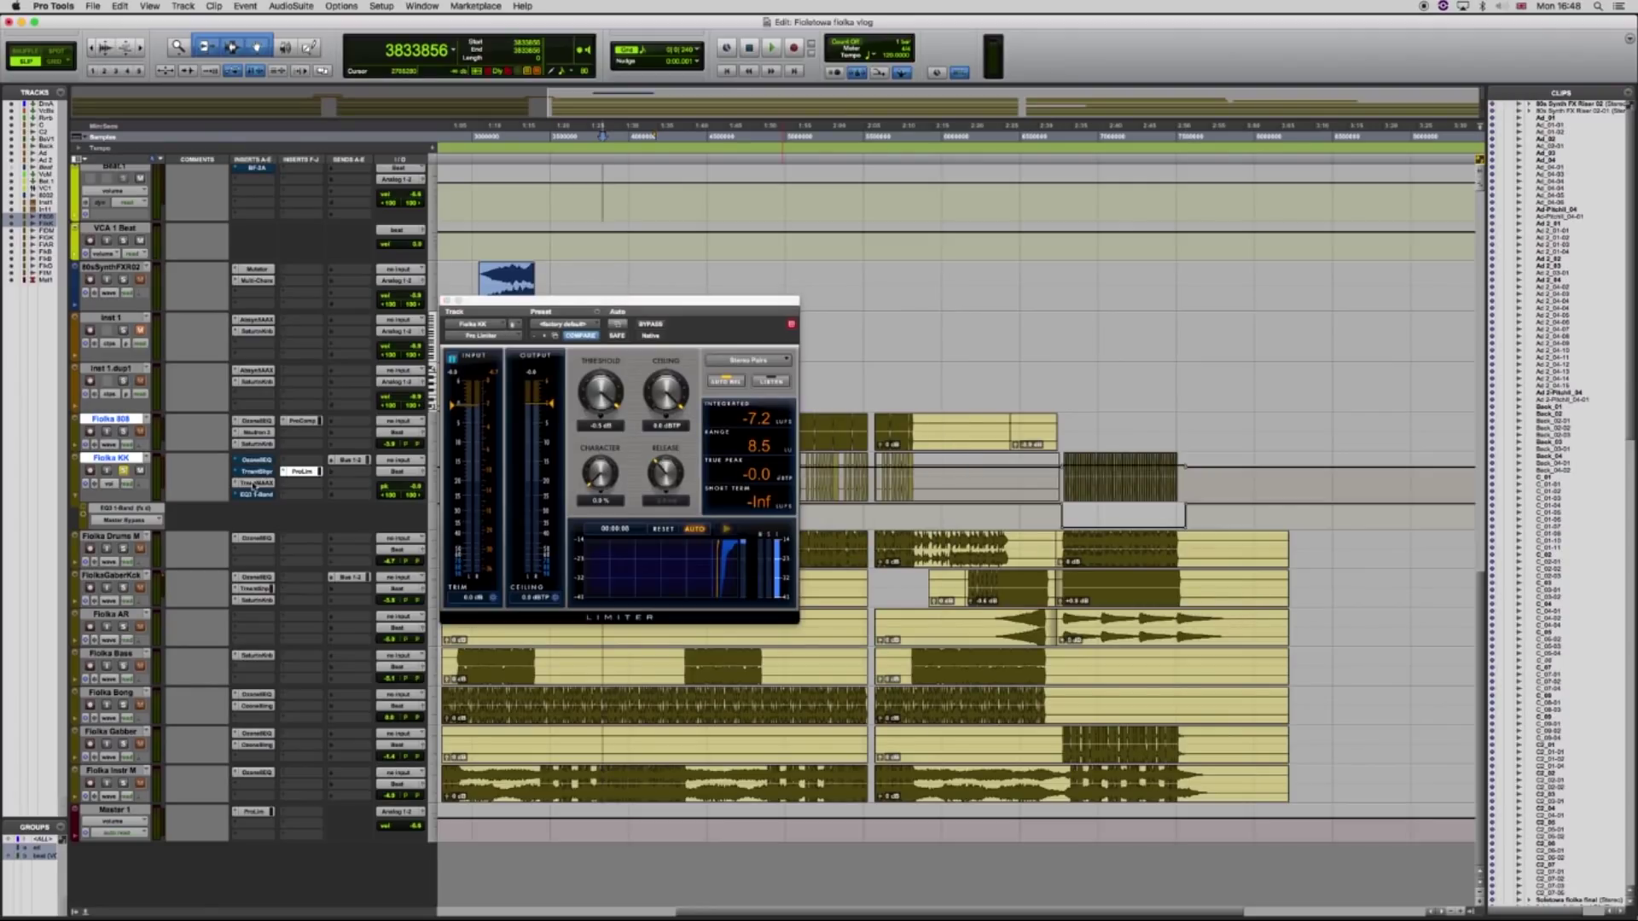
super+click(307, 474)
key(space)
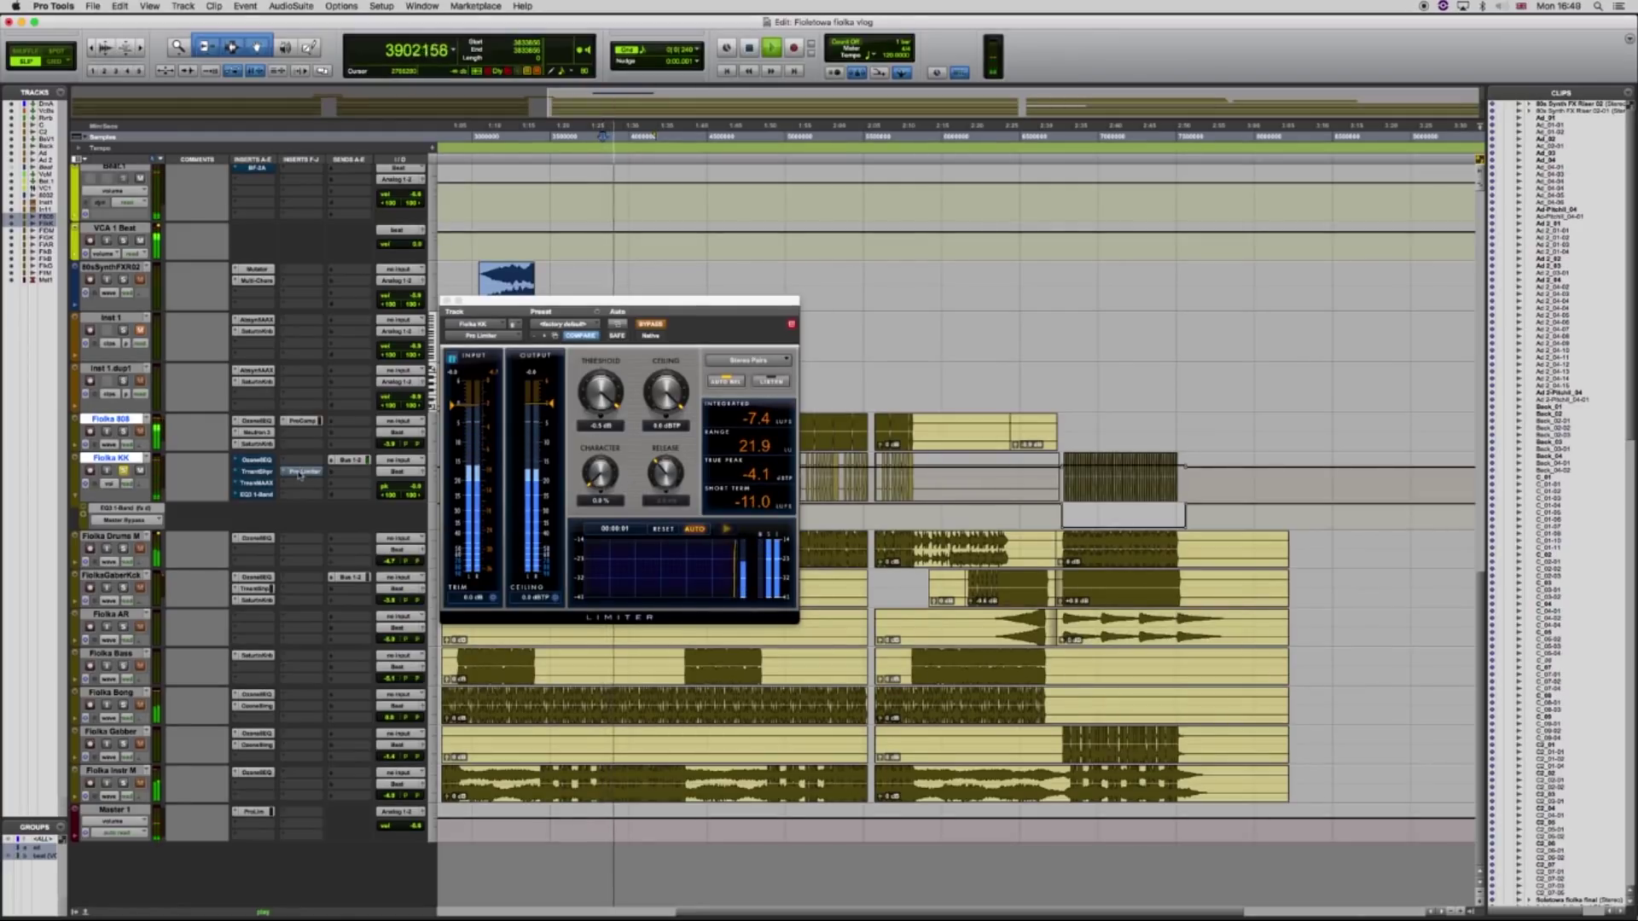
super+click(300, 474)
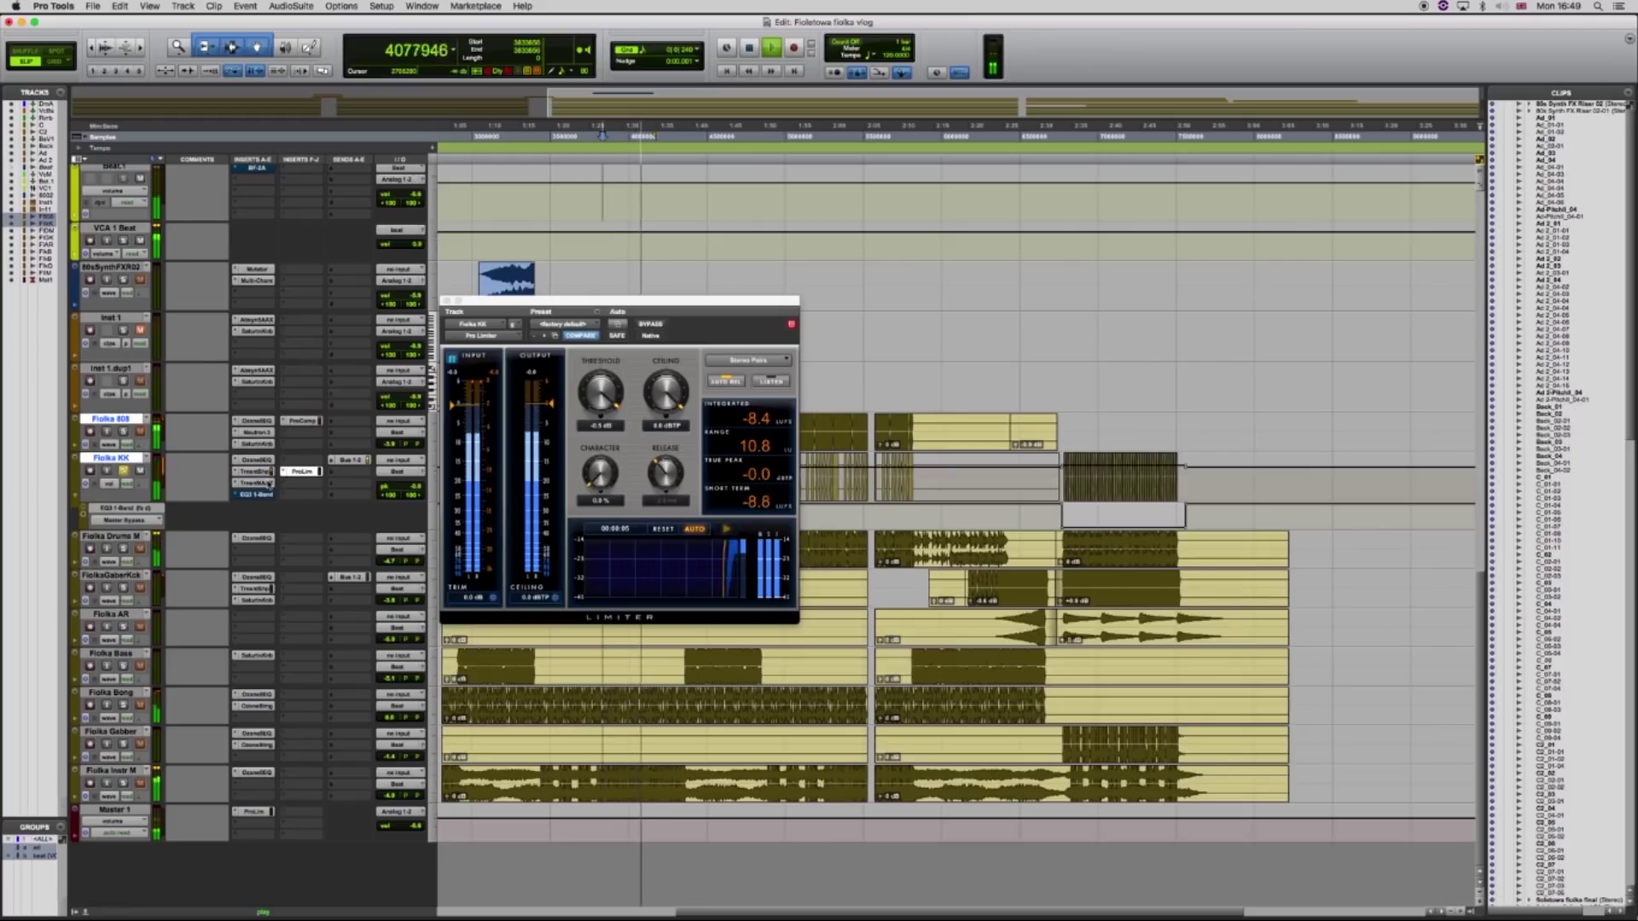
key(space)
key(super+w)
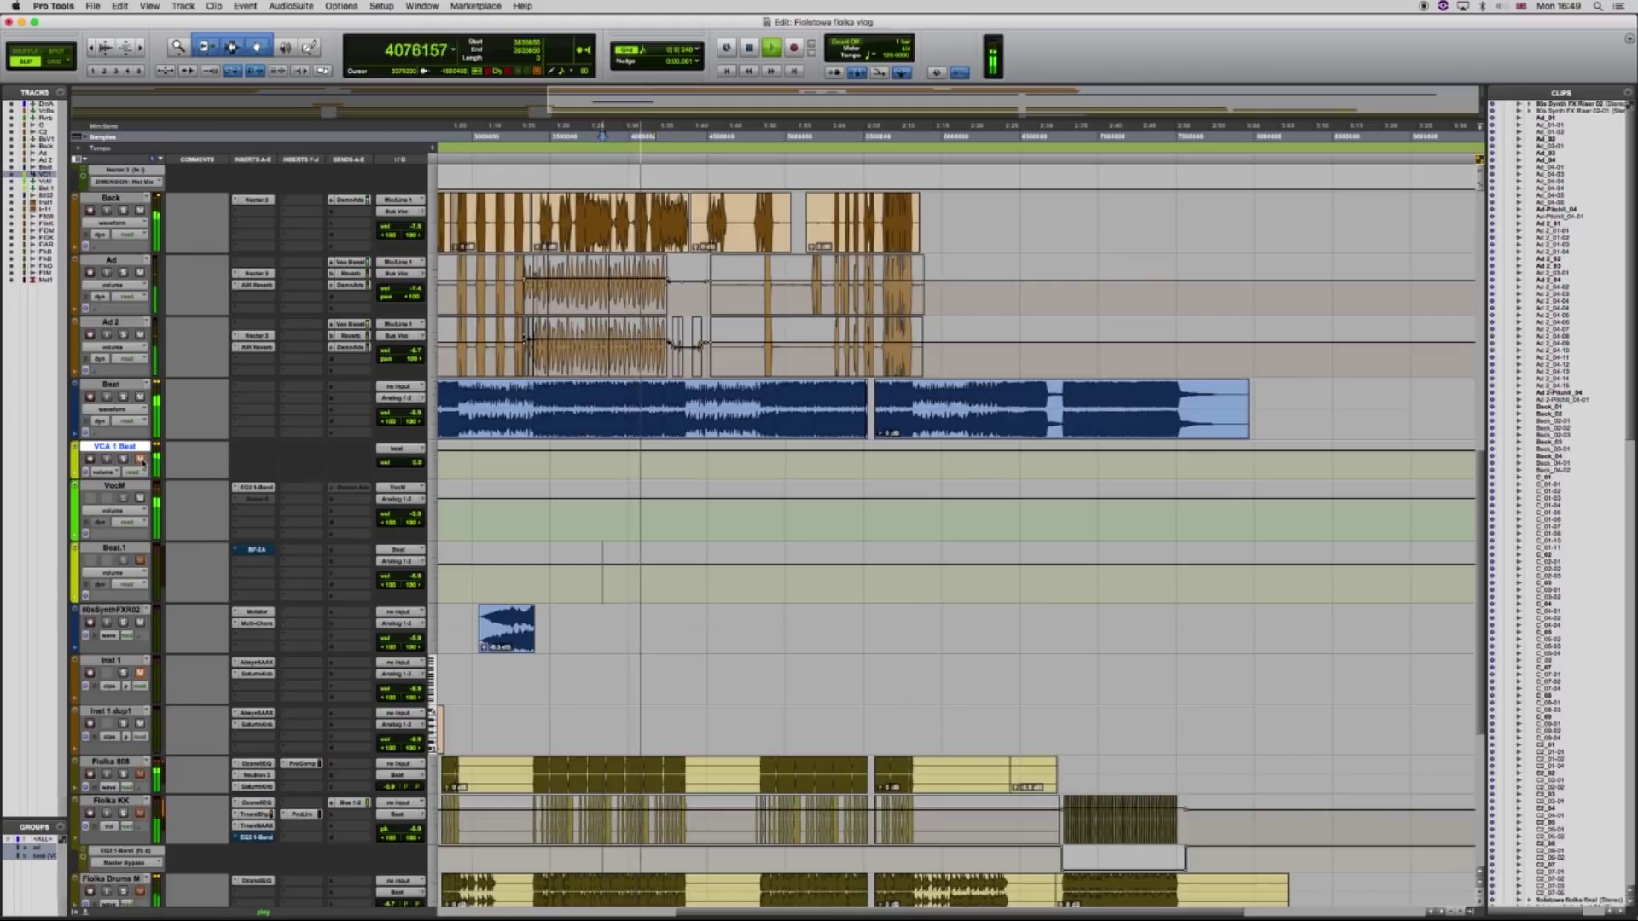
- Play the mix to compare the original Beat track with the processed stems under VCA 1 Beat
key(space)
key(space)
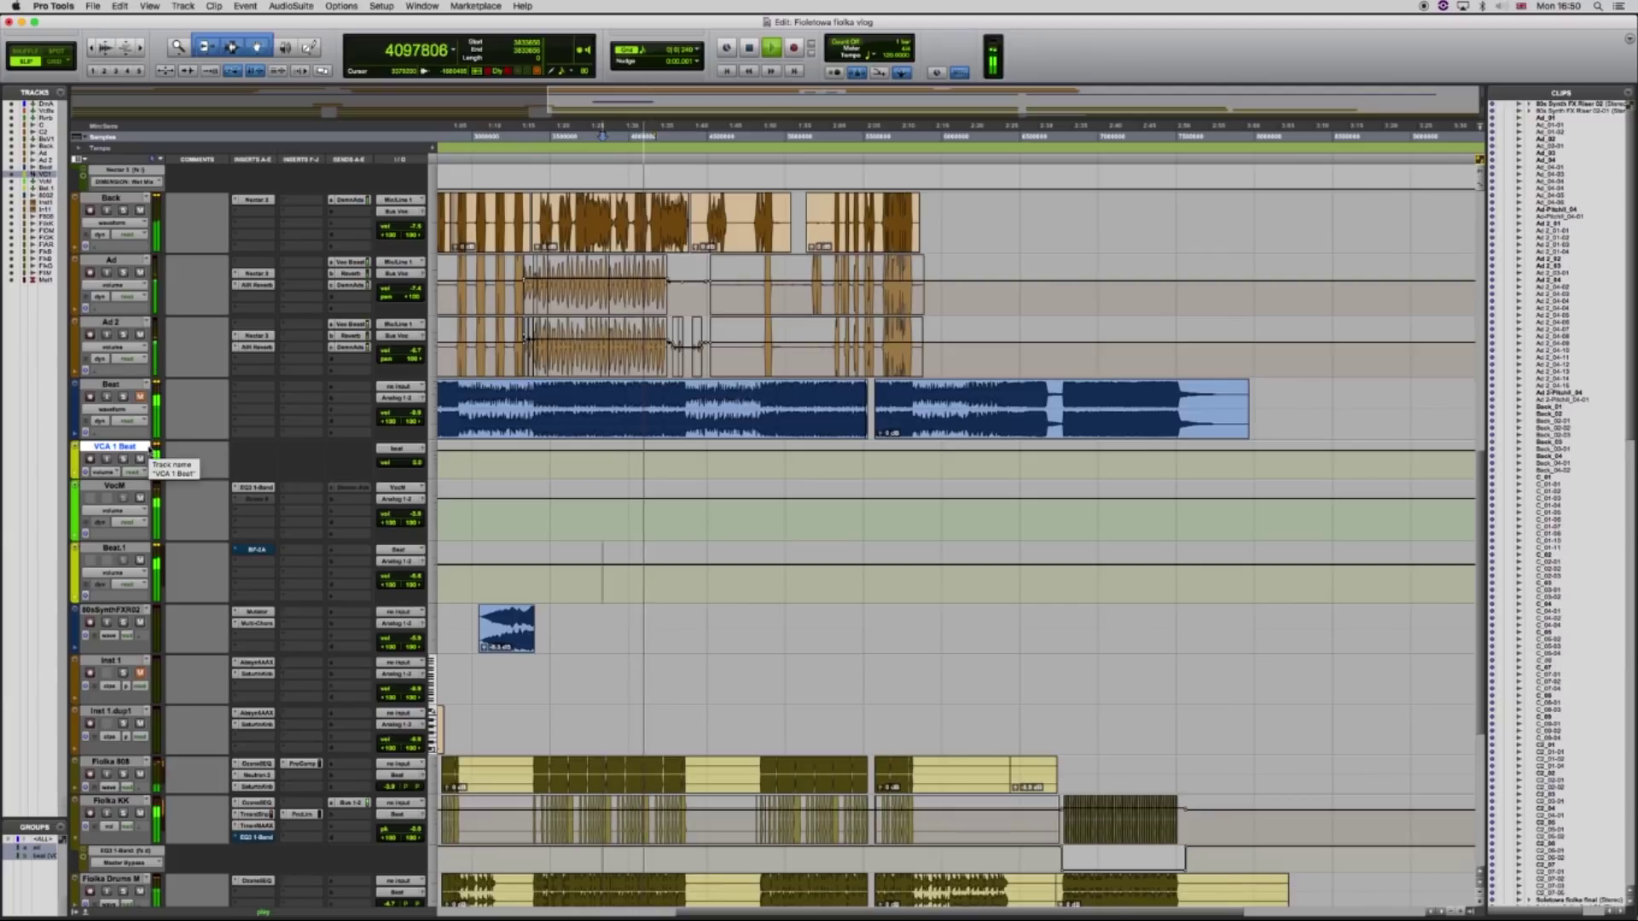
key(space)
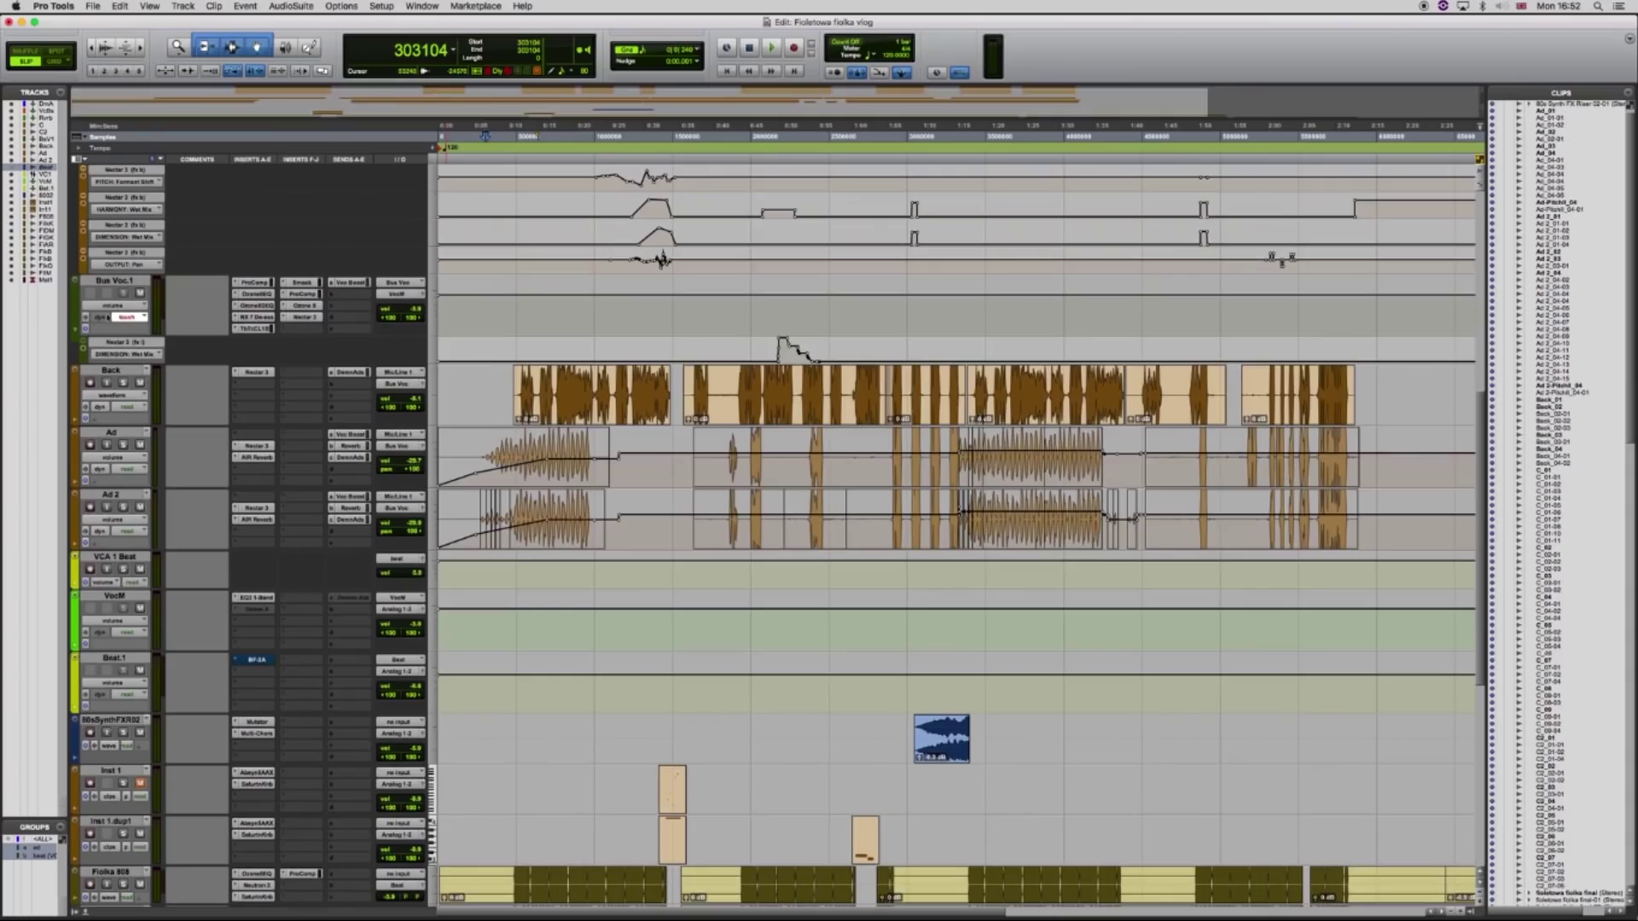
- Recolour the Bus Voc.1 track red and move the VocM track above VCA 1 Beat
scroll(112, 422, up, 3)
right_click(119, 406)
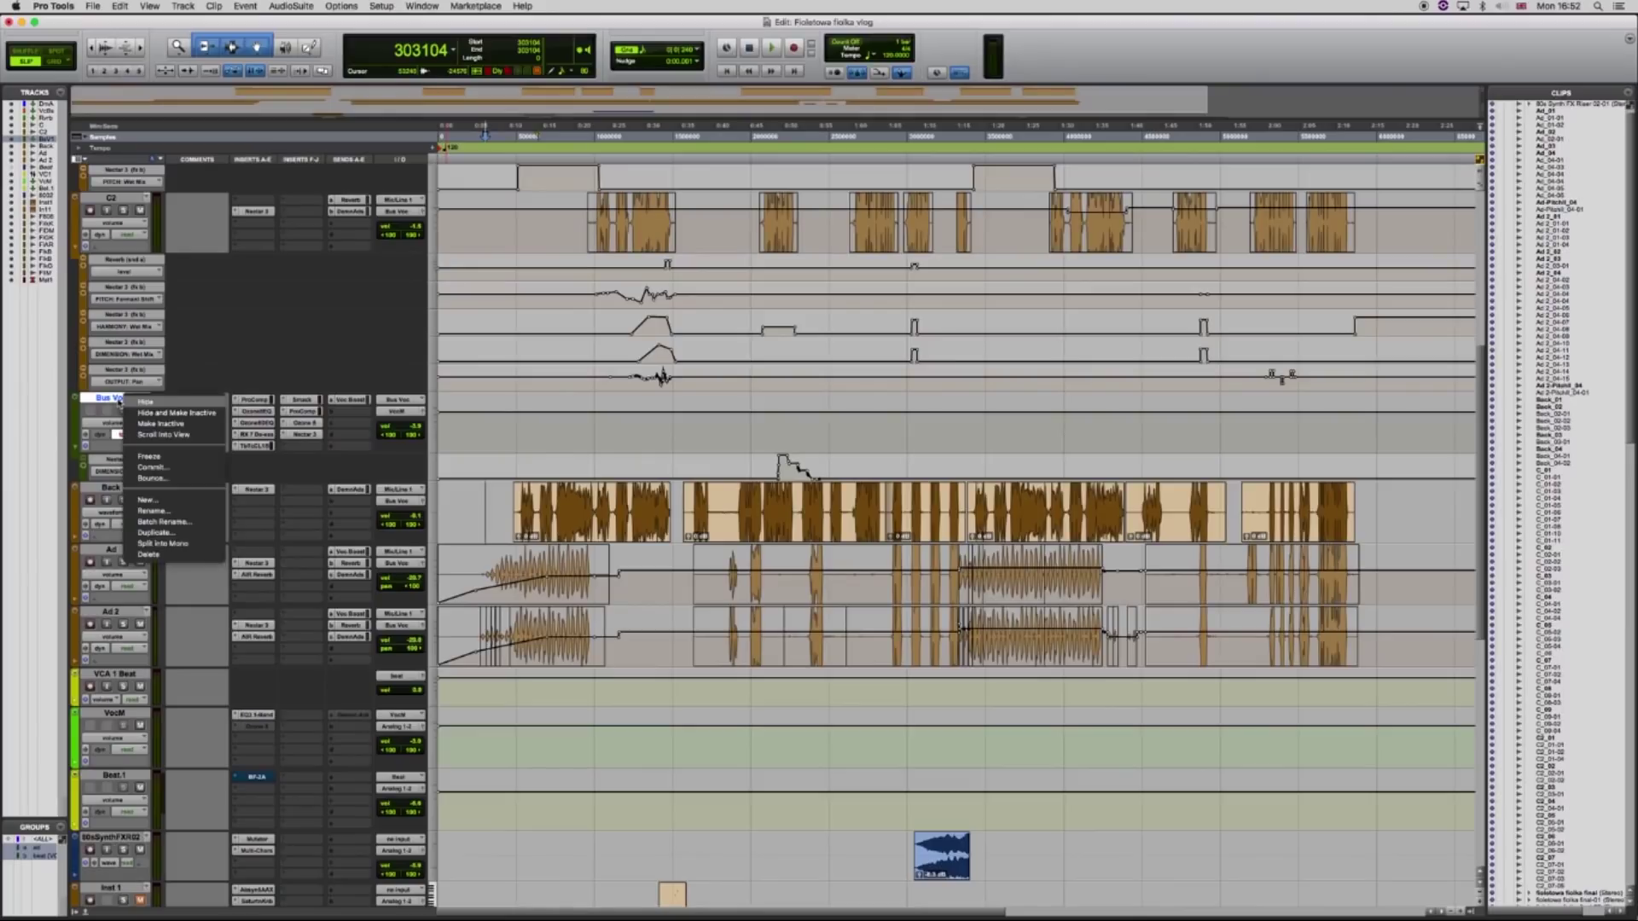
click(75, 422)
double_click(75, 422)
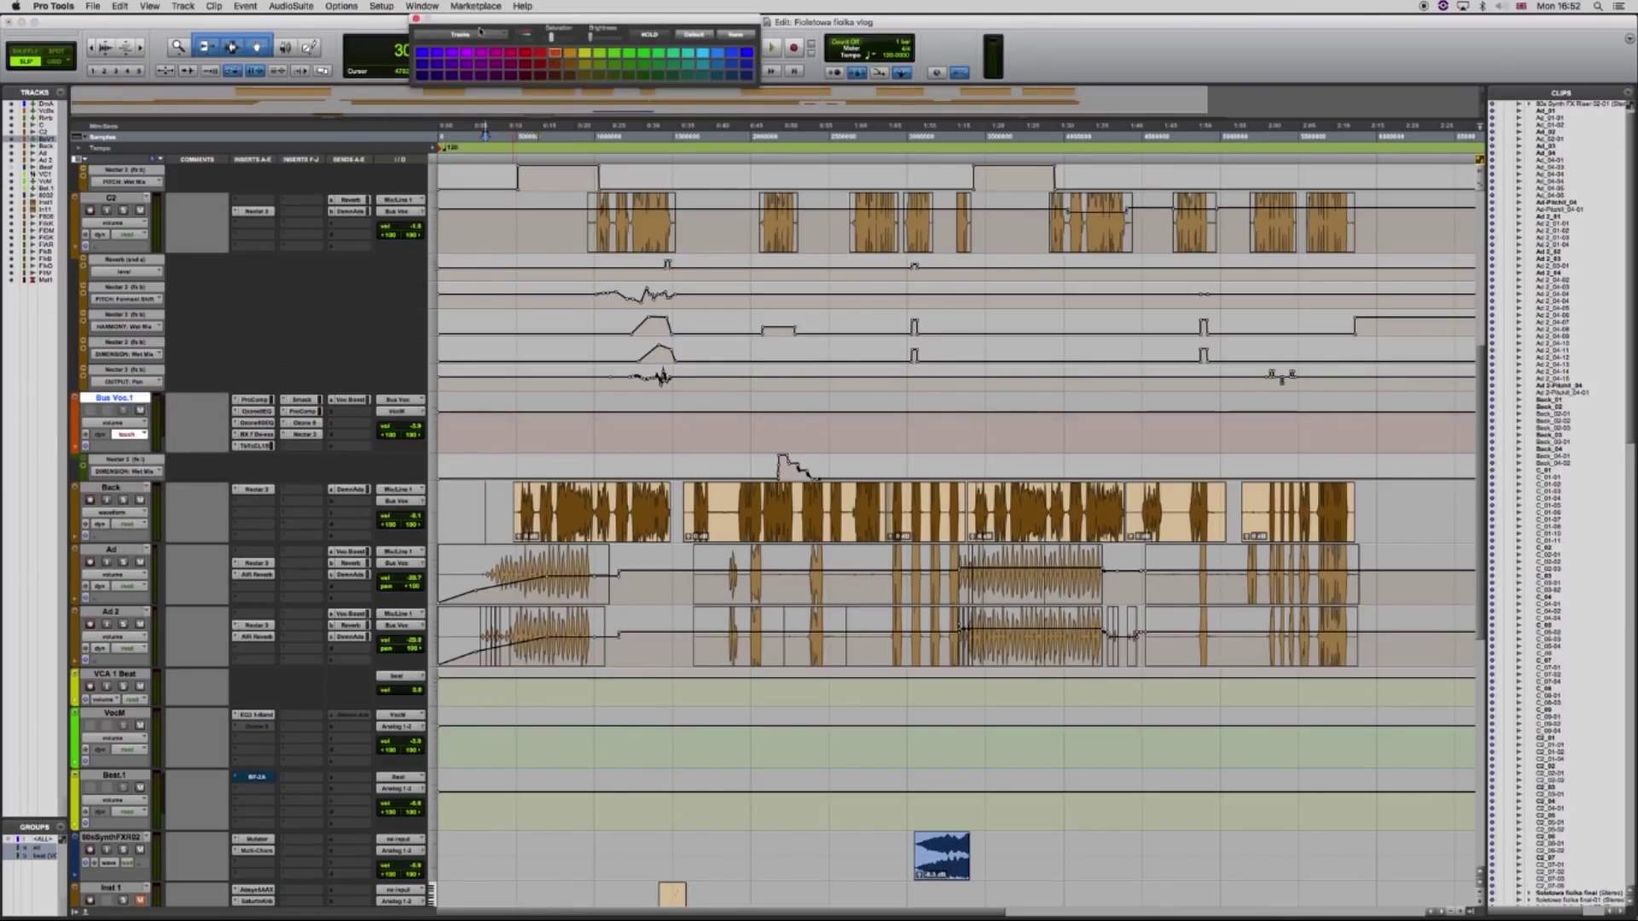
scroll(125, 512, down, 6)
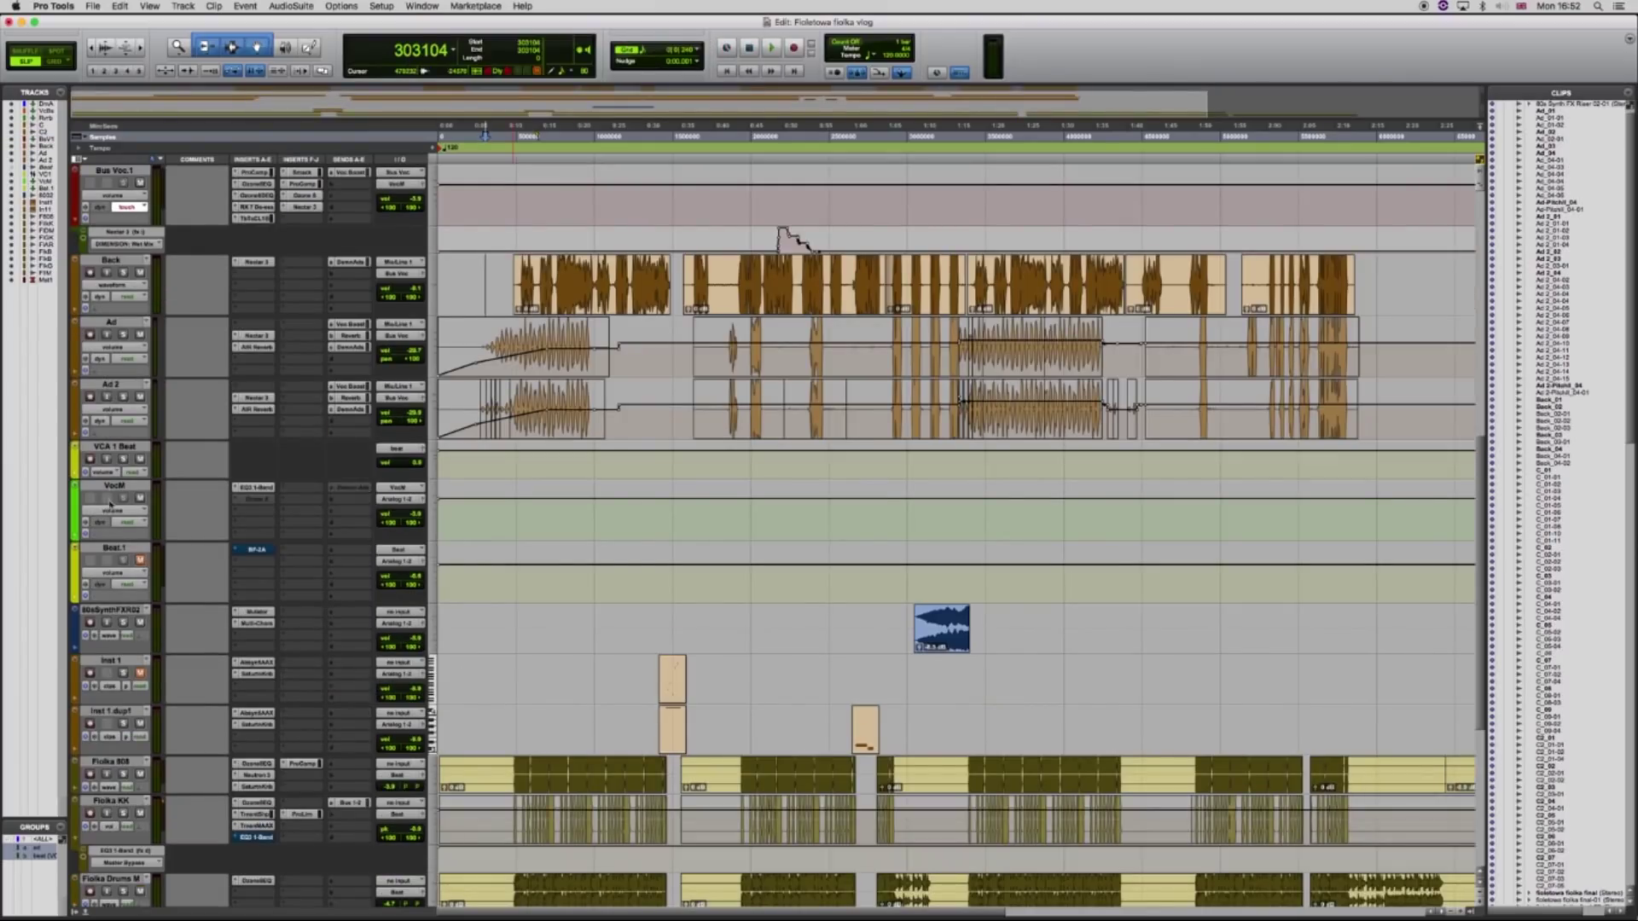
drag(115, 486, 119, 456)
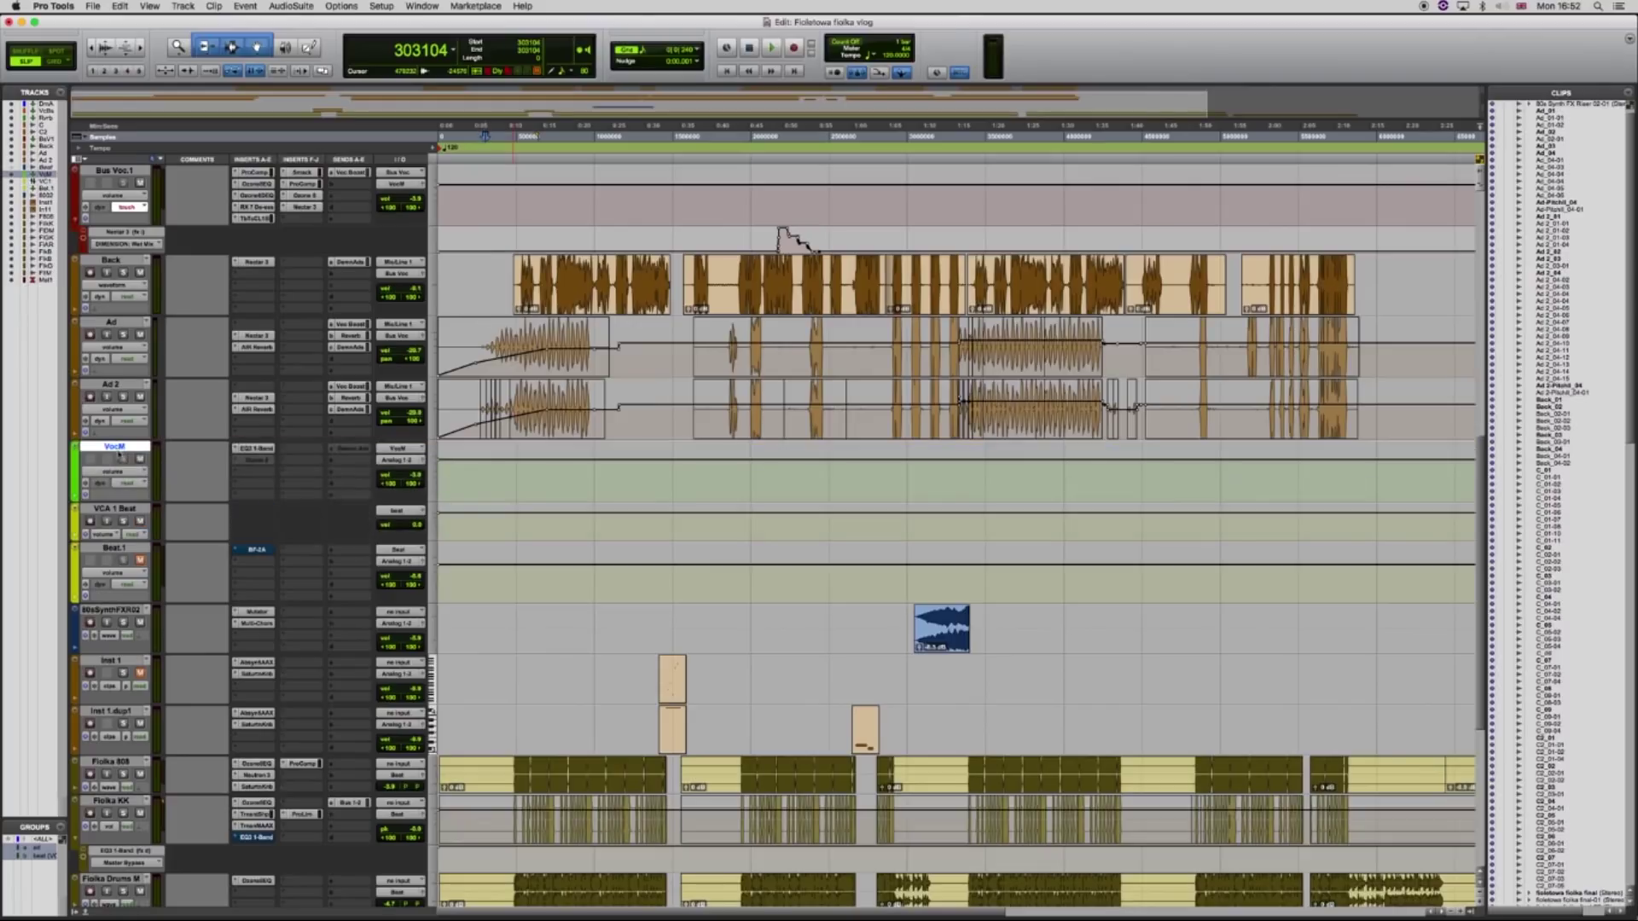
- Solo the C vocal track instead of C2 and play its opening phrases
key(space)
scroll(153, 491, up, 10)
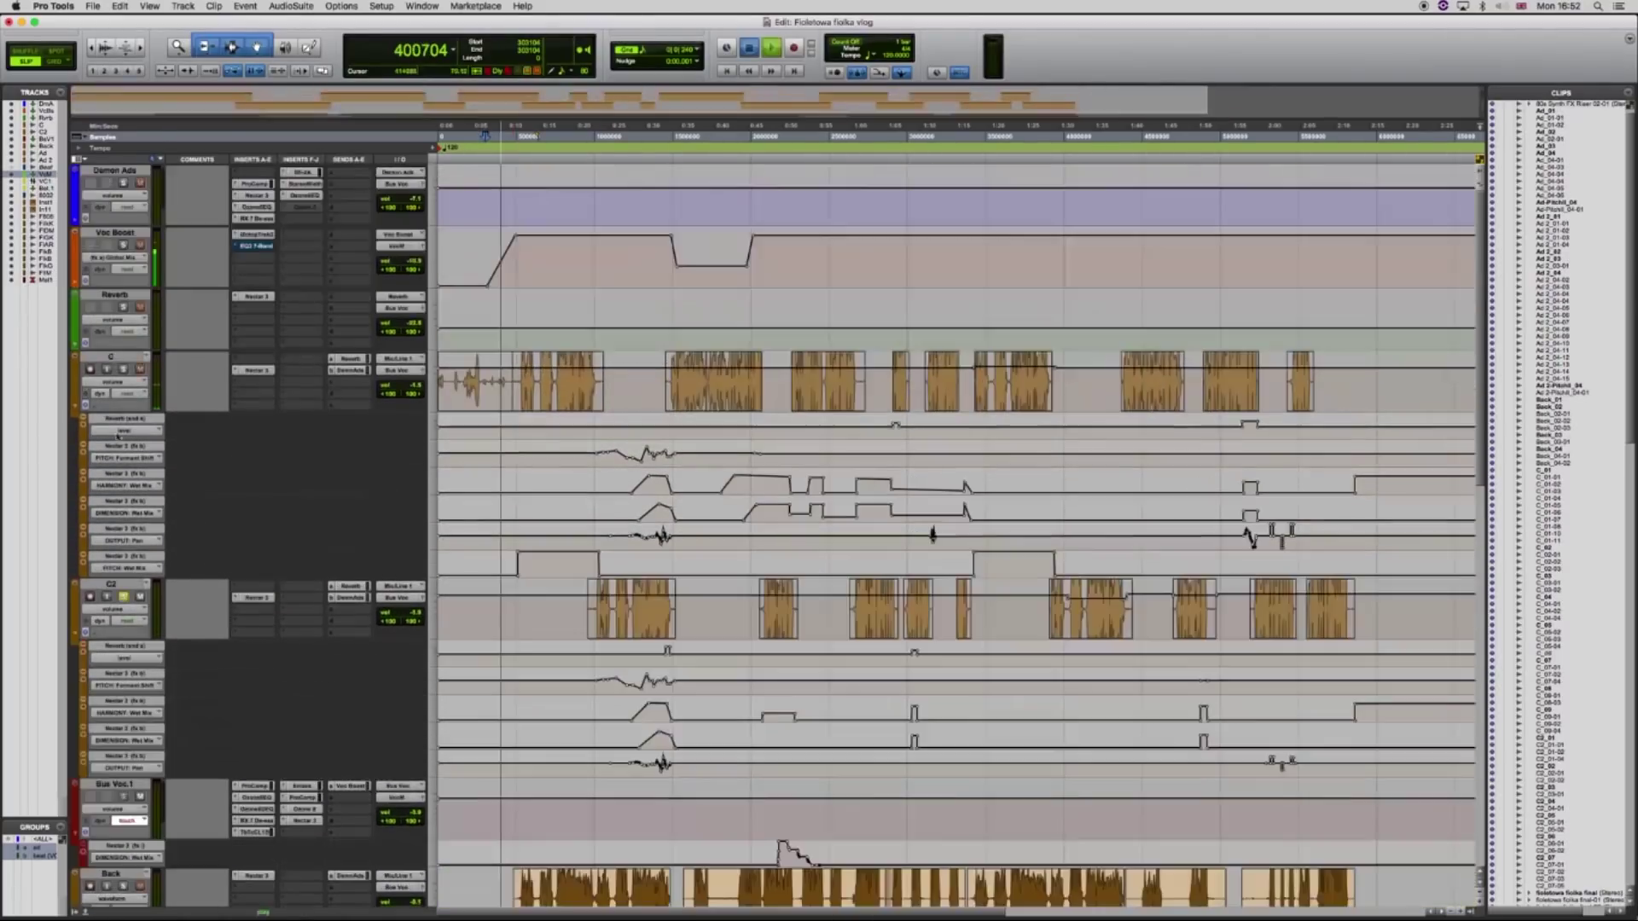
key(space)
click(123, 370)
key(space)
key(super+bracketright)
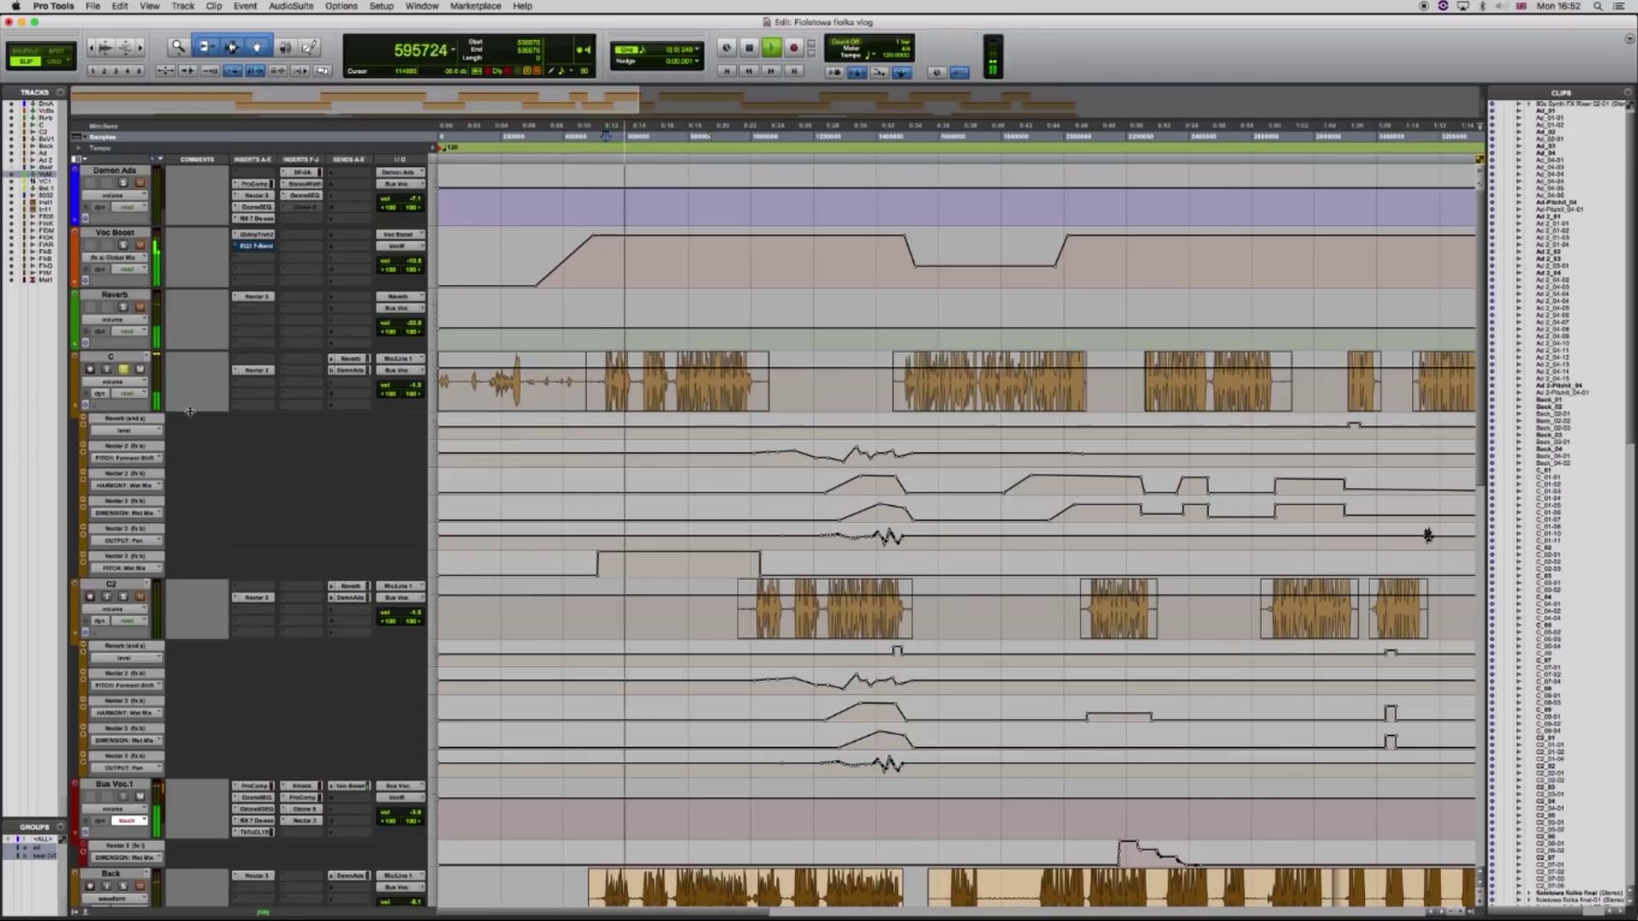
key(space)
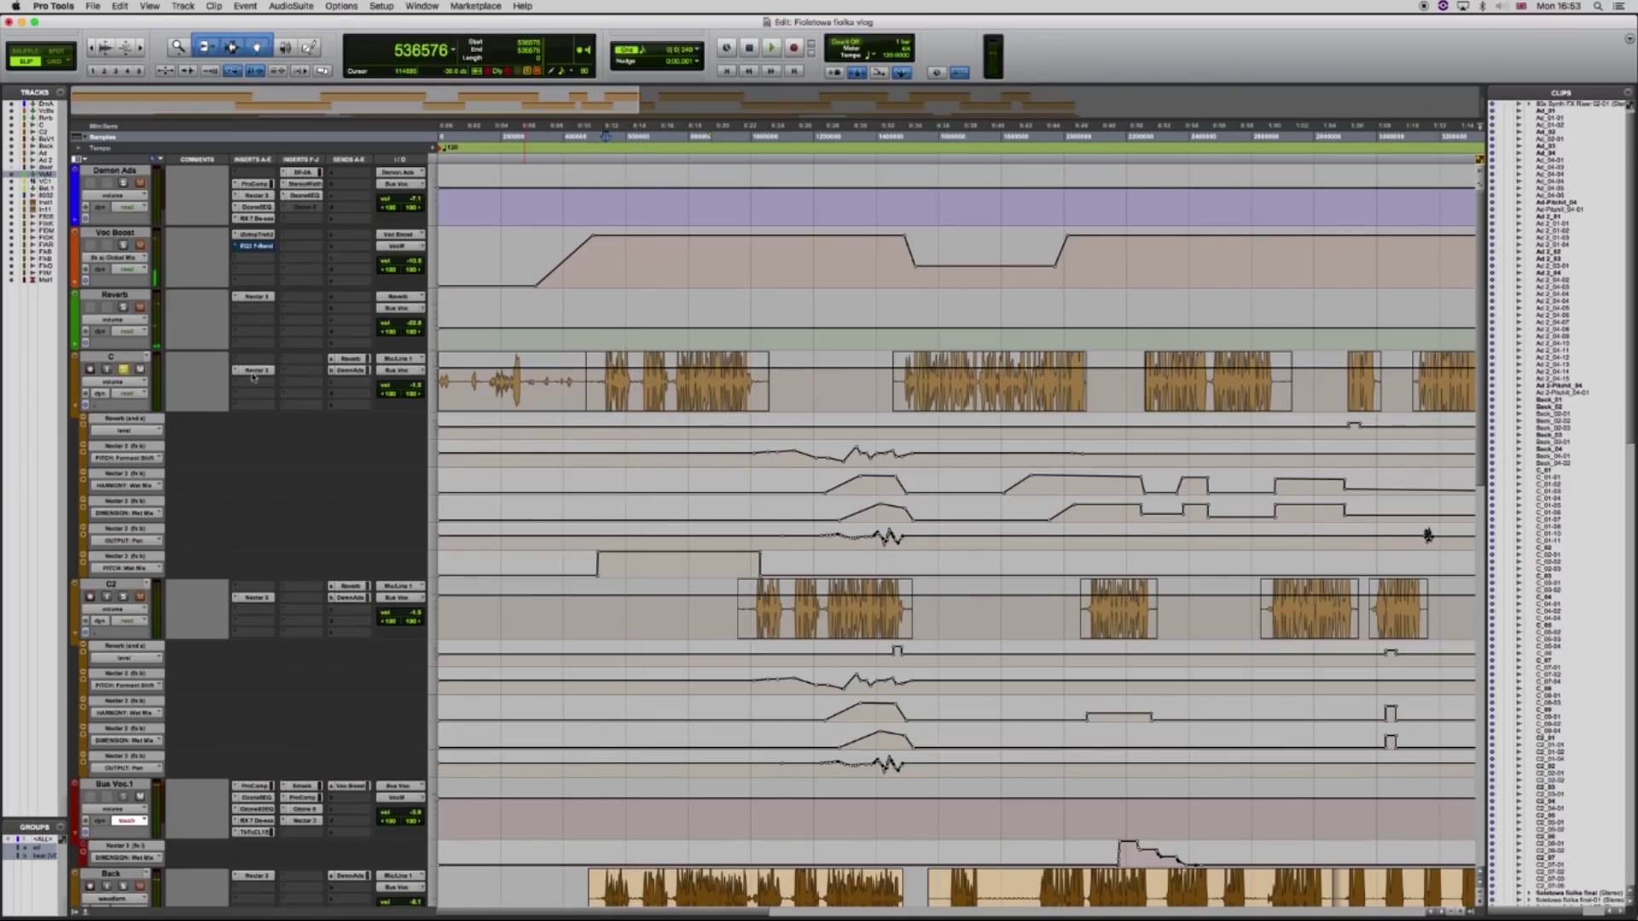
- Play the soloed vocals with Nectar 3 open on the C2 track and examine its Pitch module and Formant shift
click(253, 370)
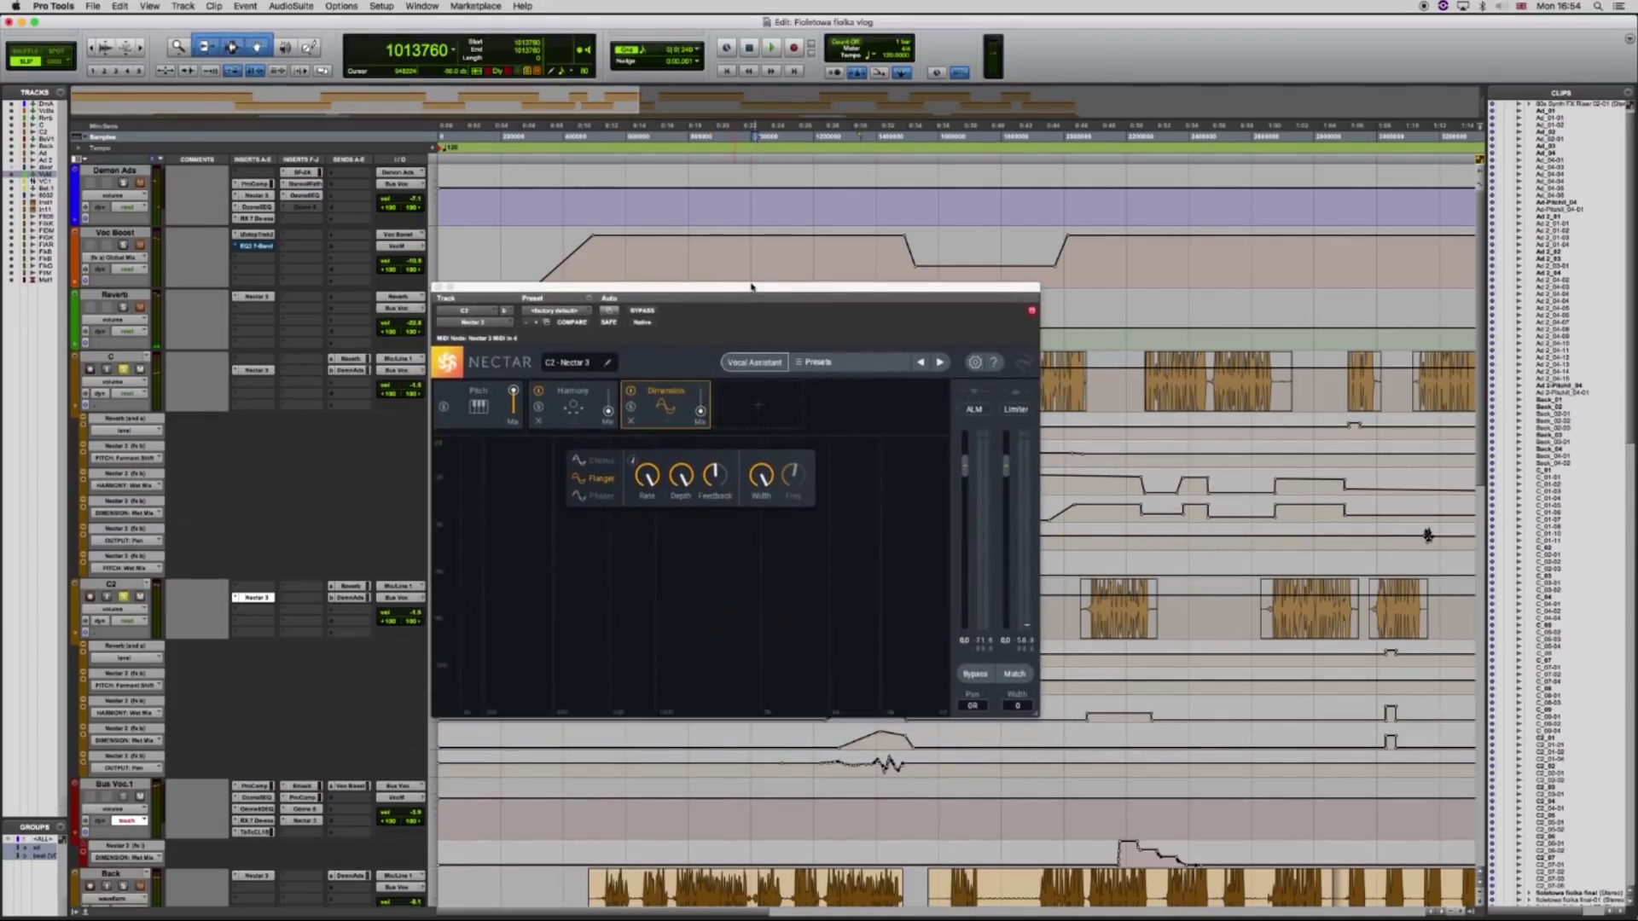
key(space)
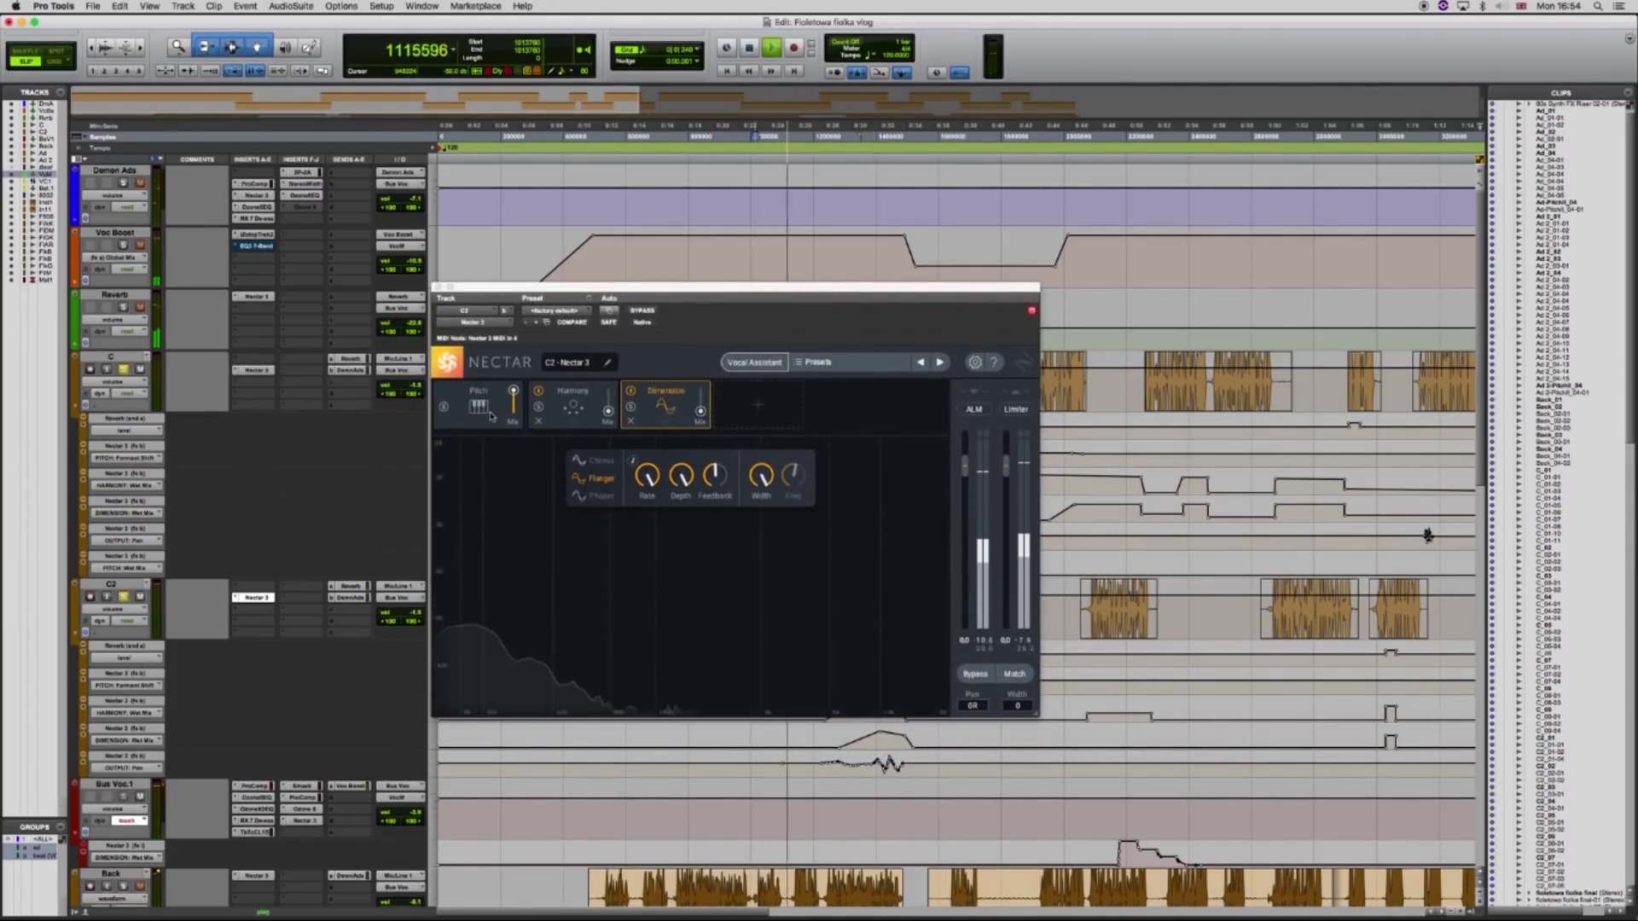
click(503, 405)
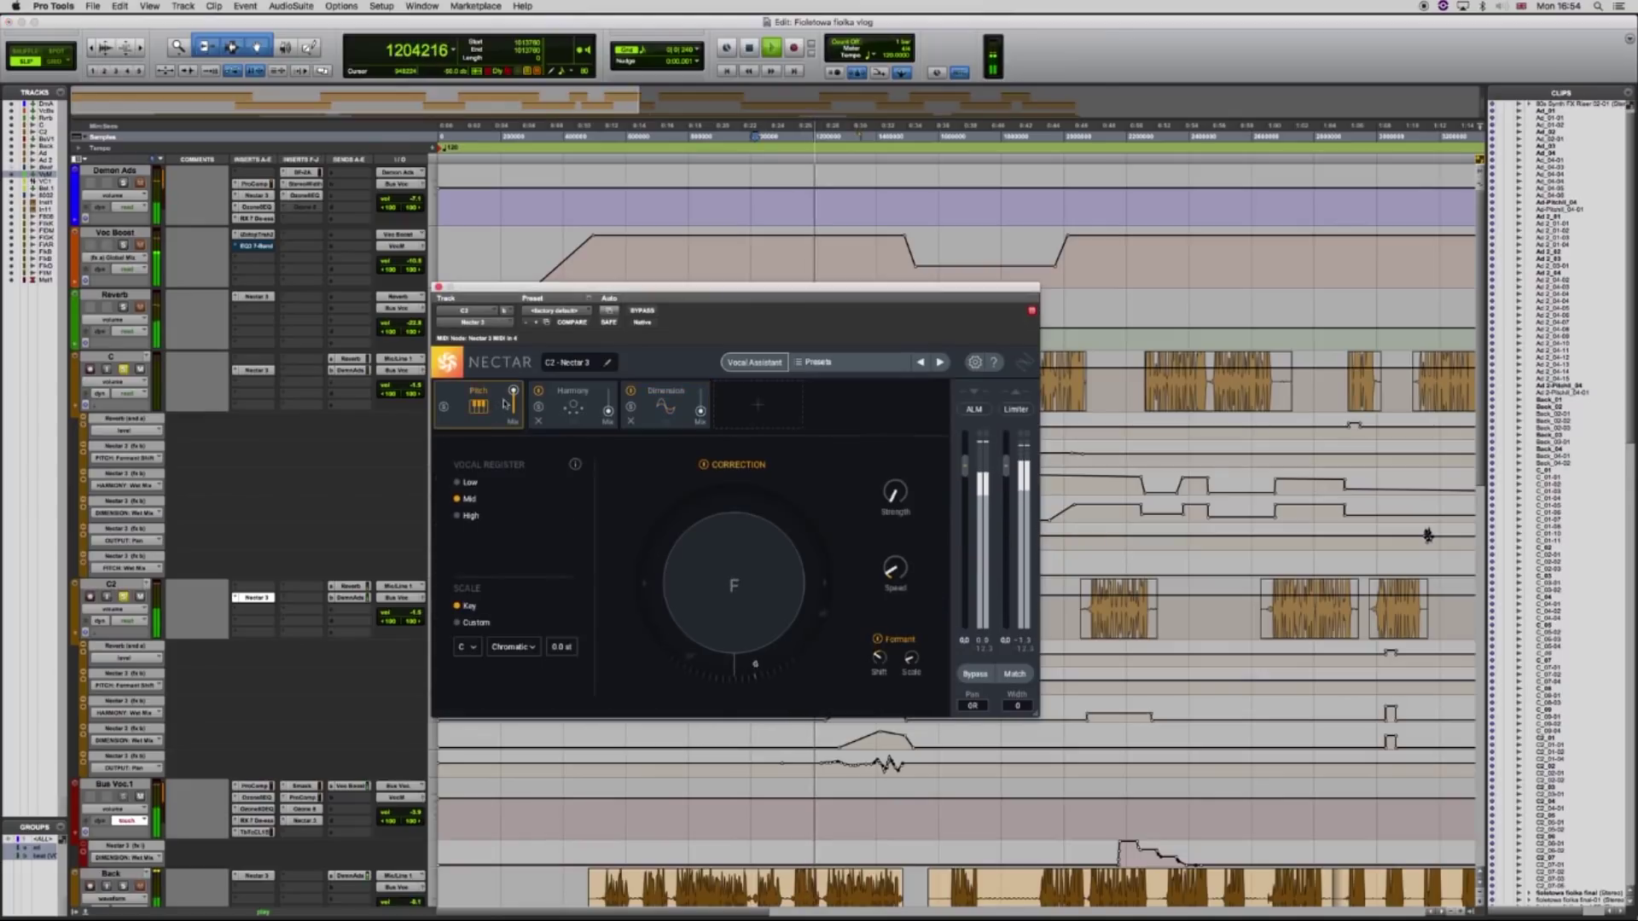
key(space)
key(space)
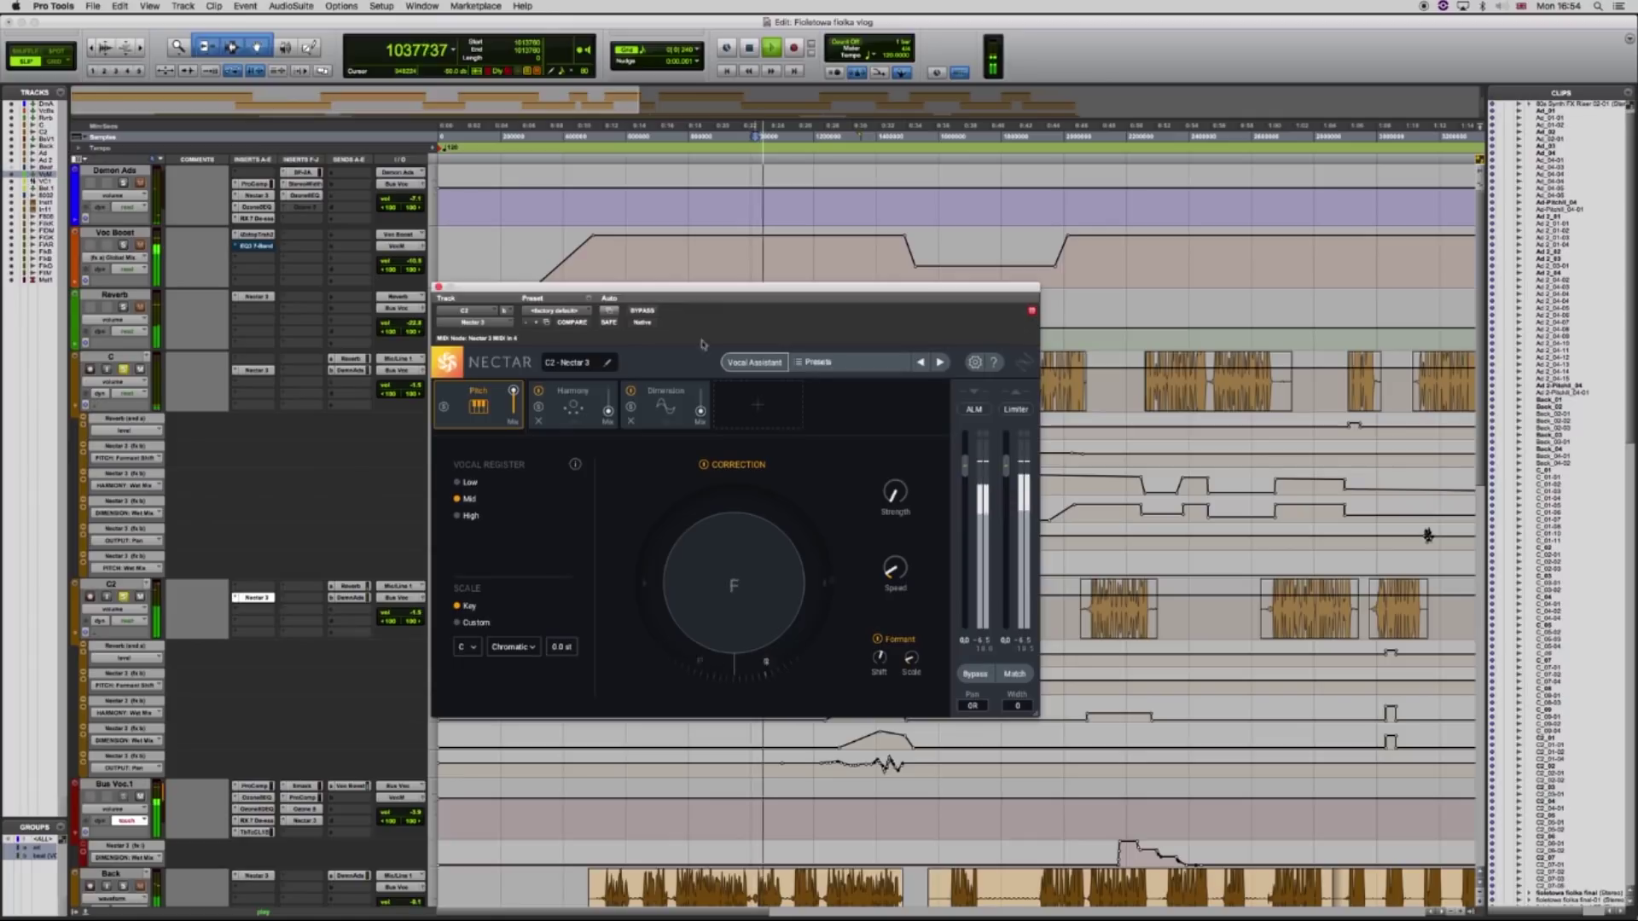
mouse_move(883, 661)
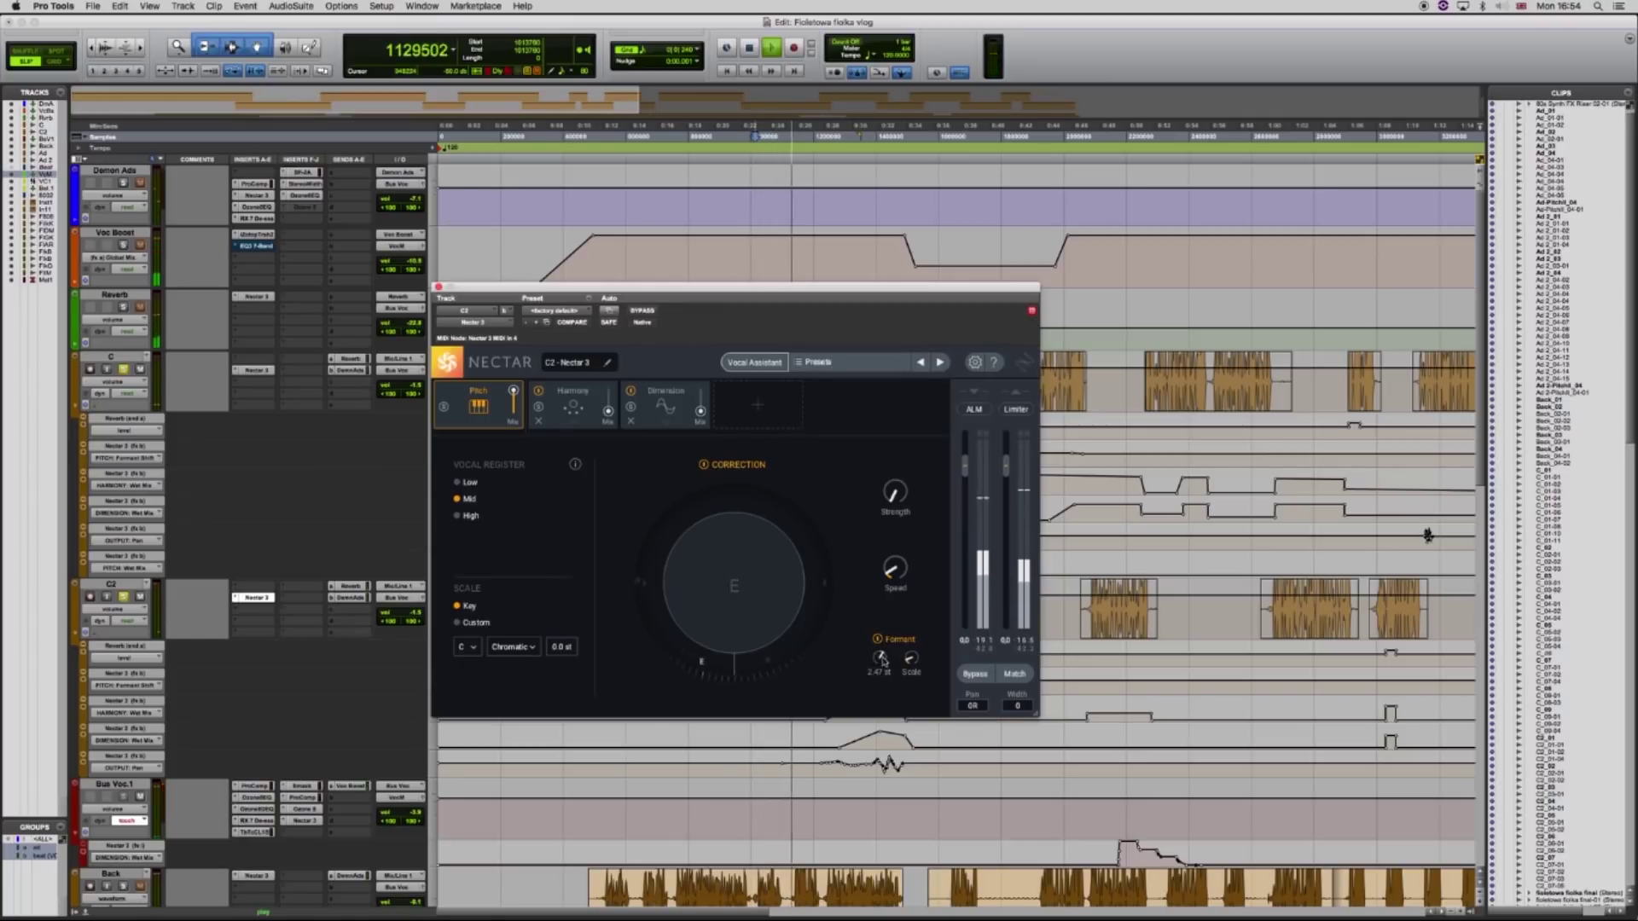
click(630, 408)
key(space)
click(512, 401)
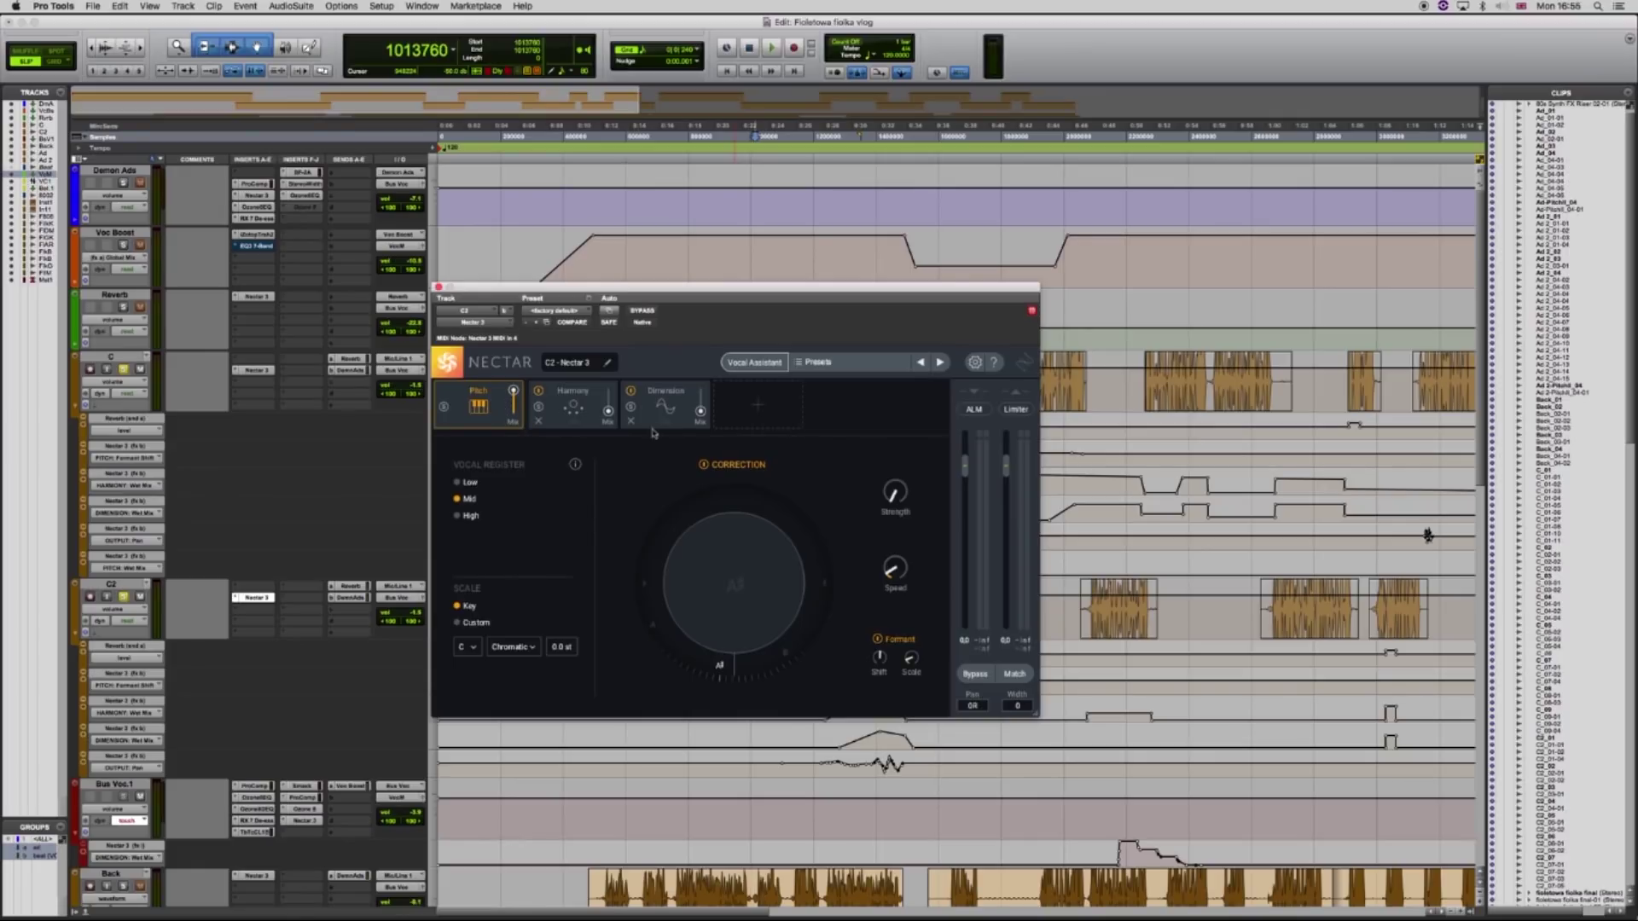
- Examine the Harmony and Dimension modules of C2's Nectar 3 during playback, closing the plug-in window
click(580, 400)
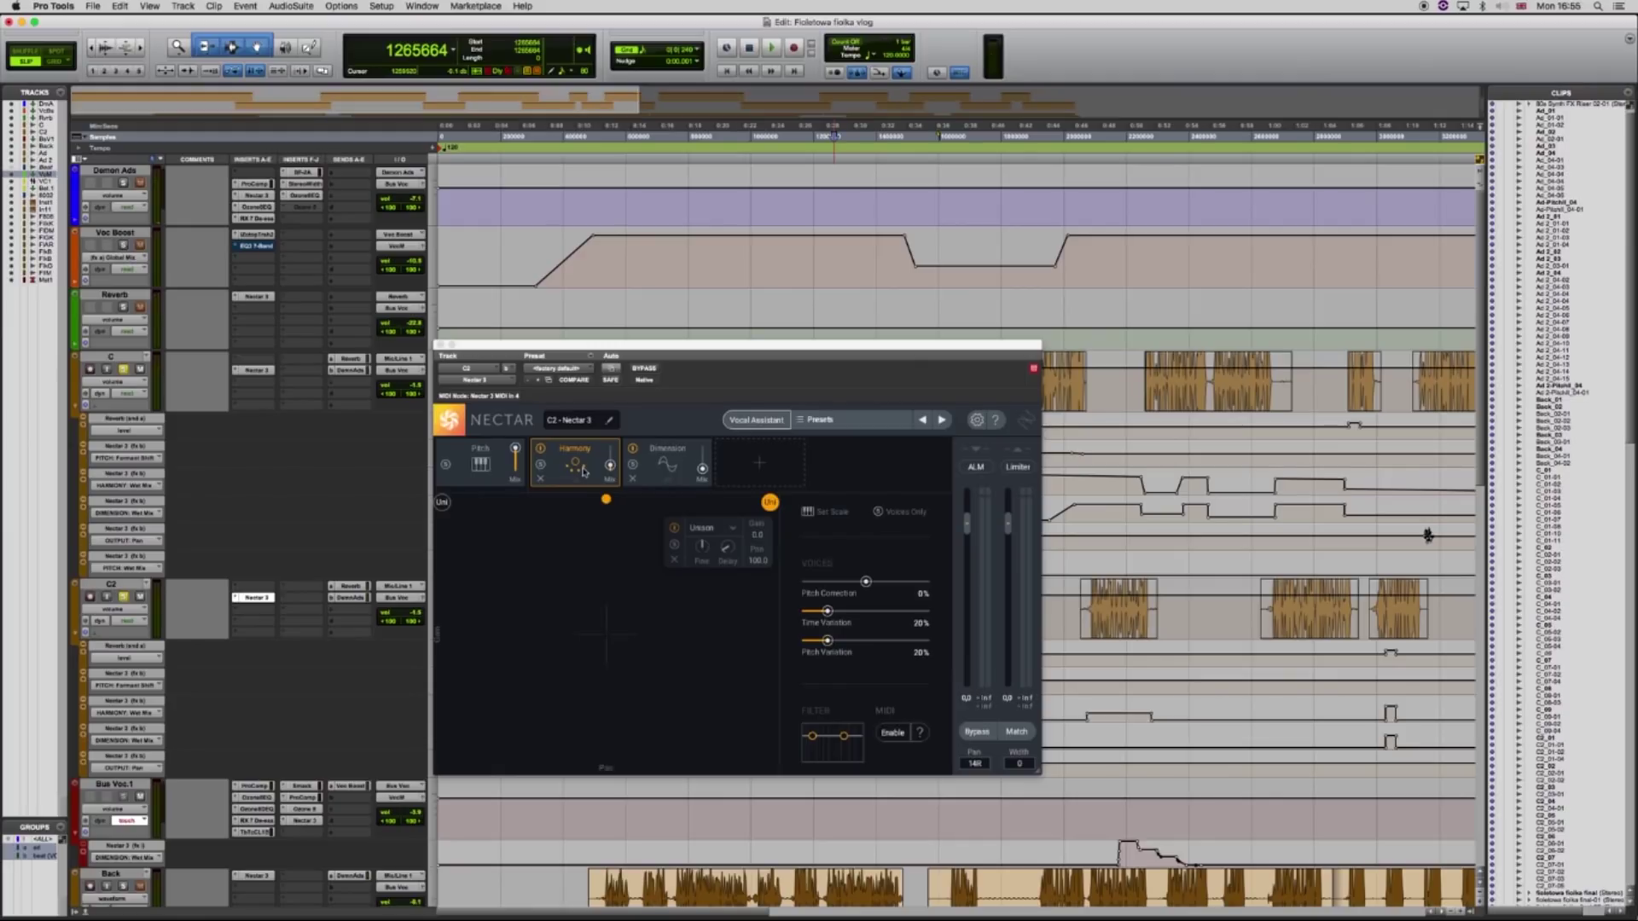
click(661, 464)
key(space)
drag(661, 345, 652, 414)
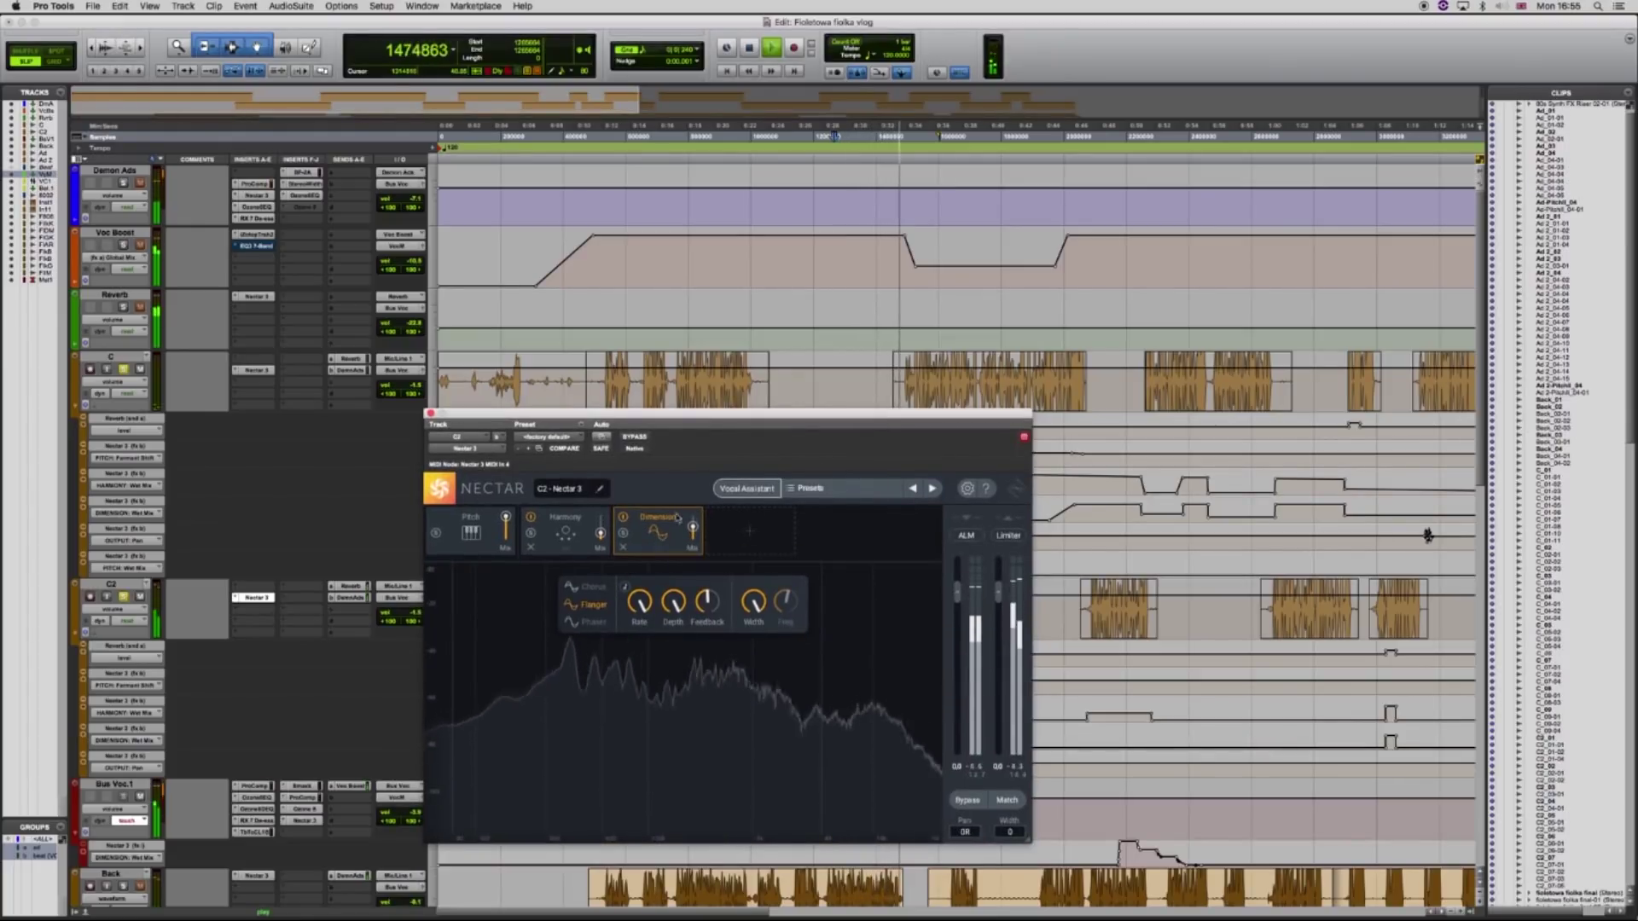
key(space)
click(430, 414)
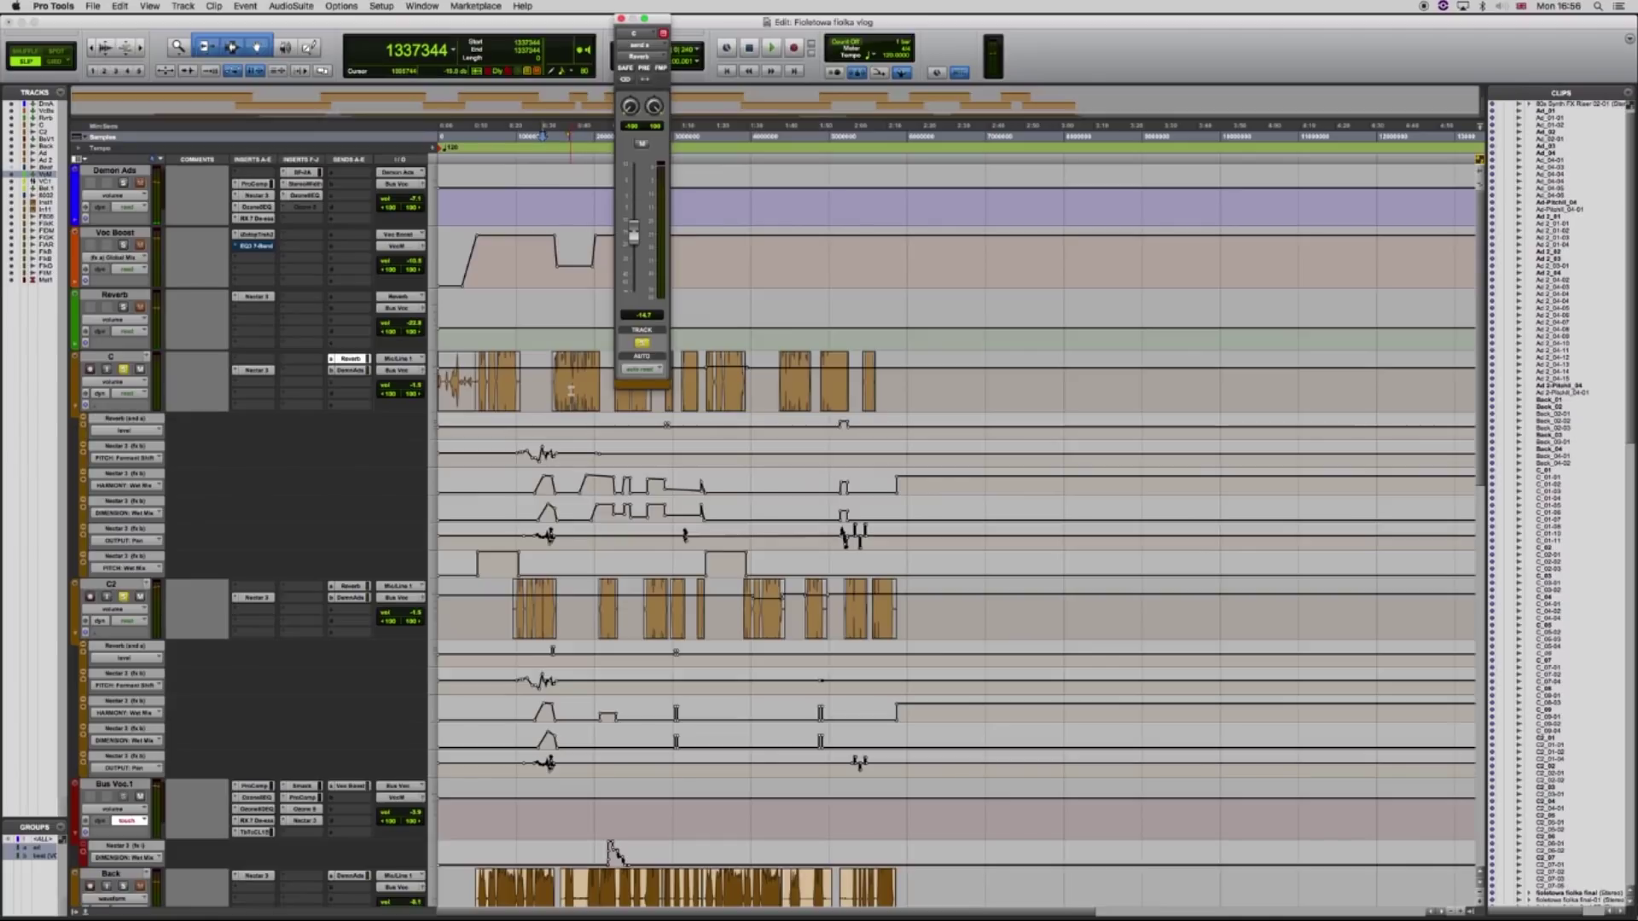
- Play the vocals with the C track's Reverb send open, and open Nectar 3 on the Reverb track
key(space)
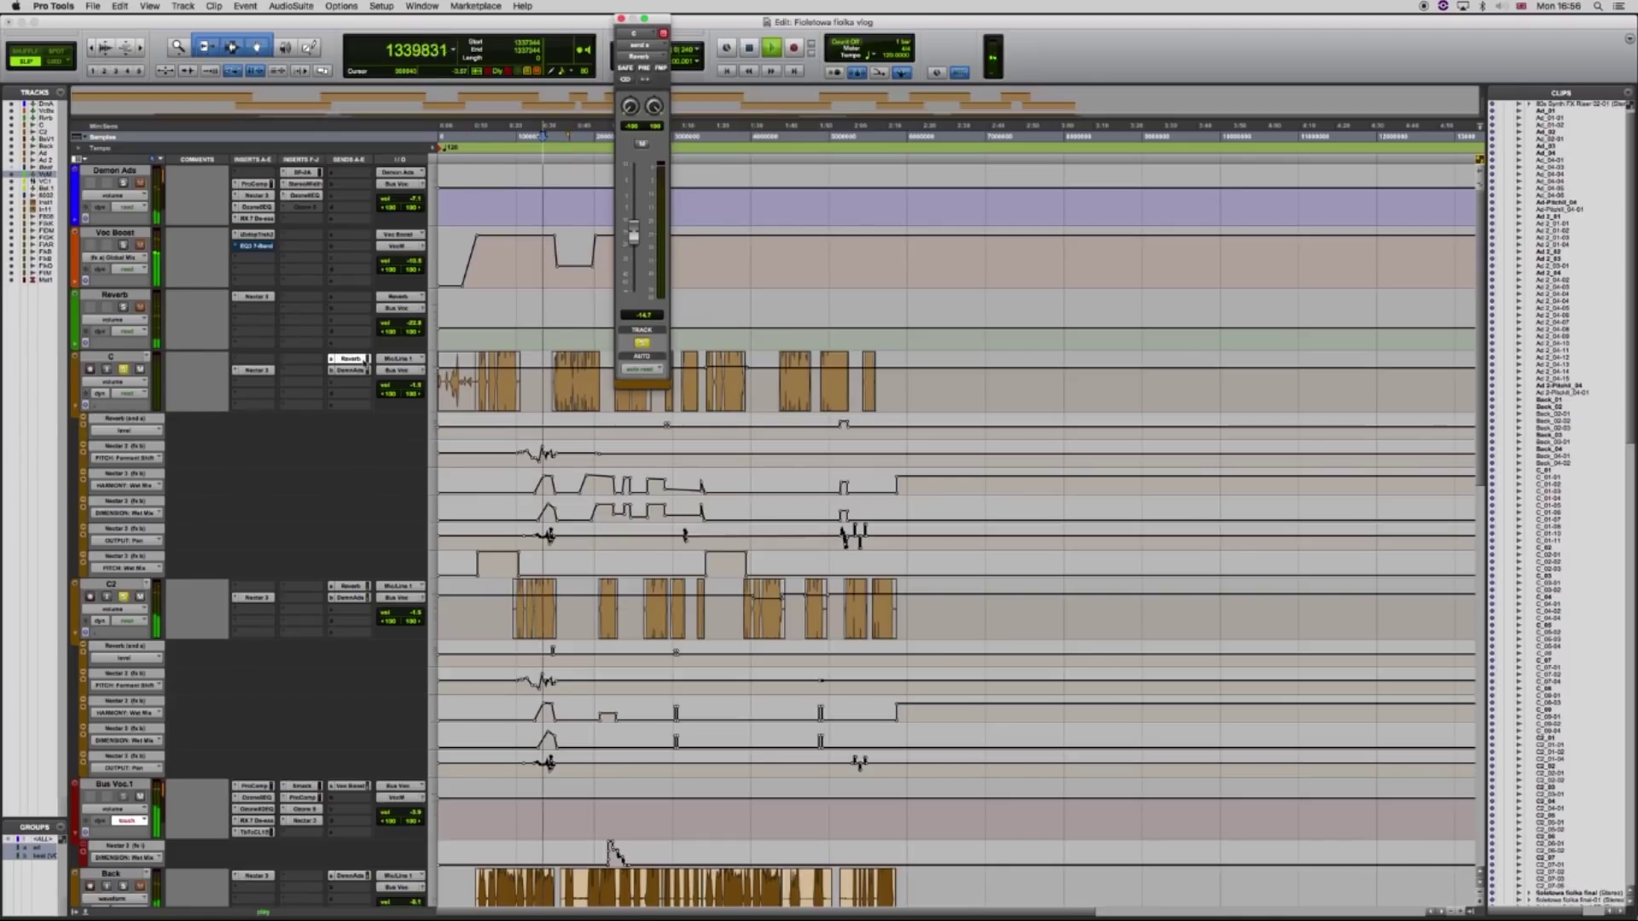
key(space)
click(253, 296)
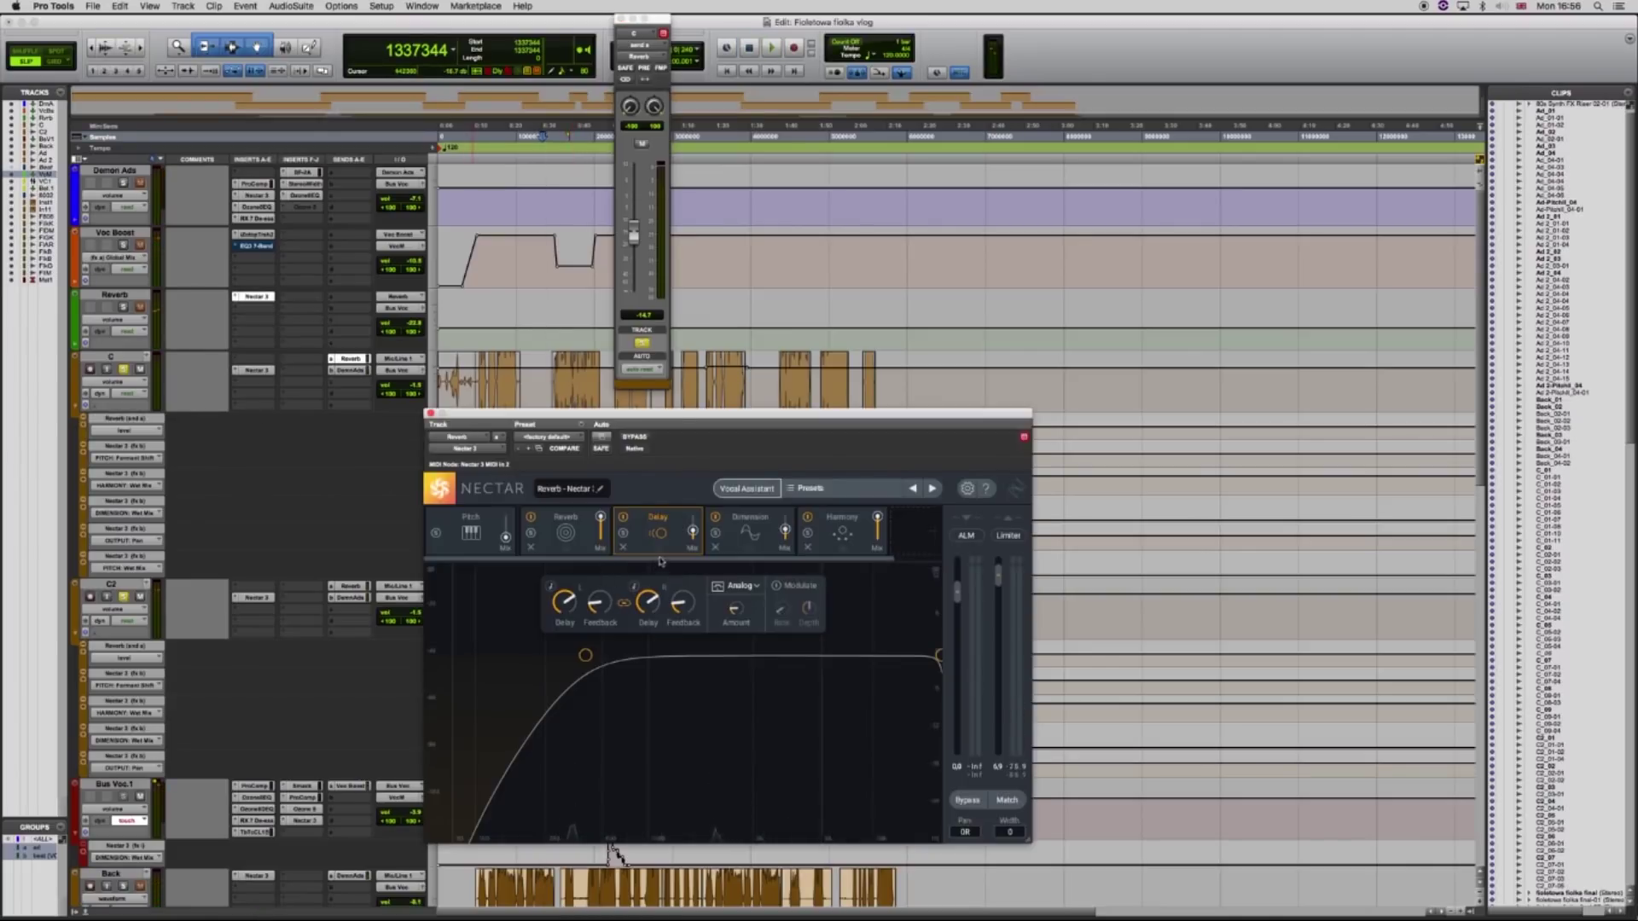
- Solo the Reverb track alongside C and C2 and play the vocals with the reverb return
key(space)
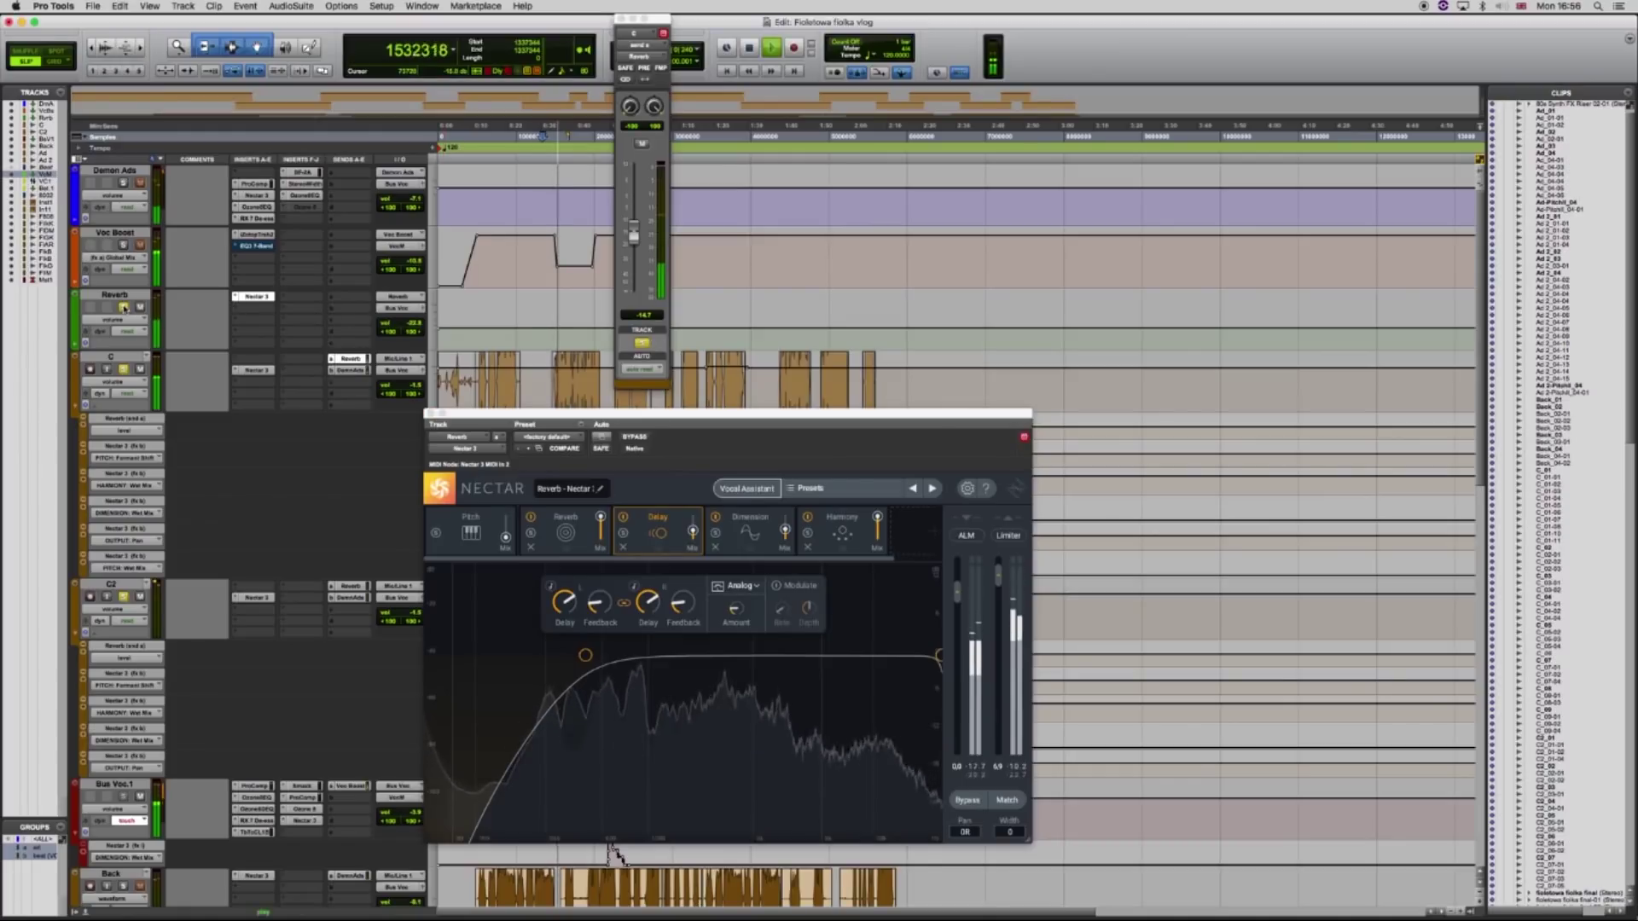
click(124, 307)
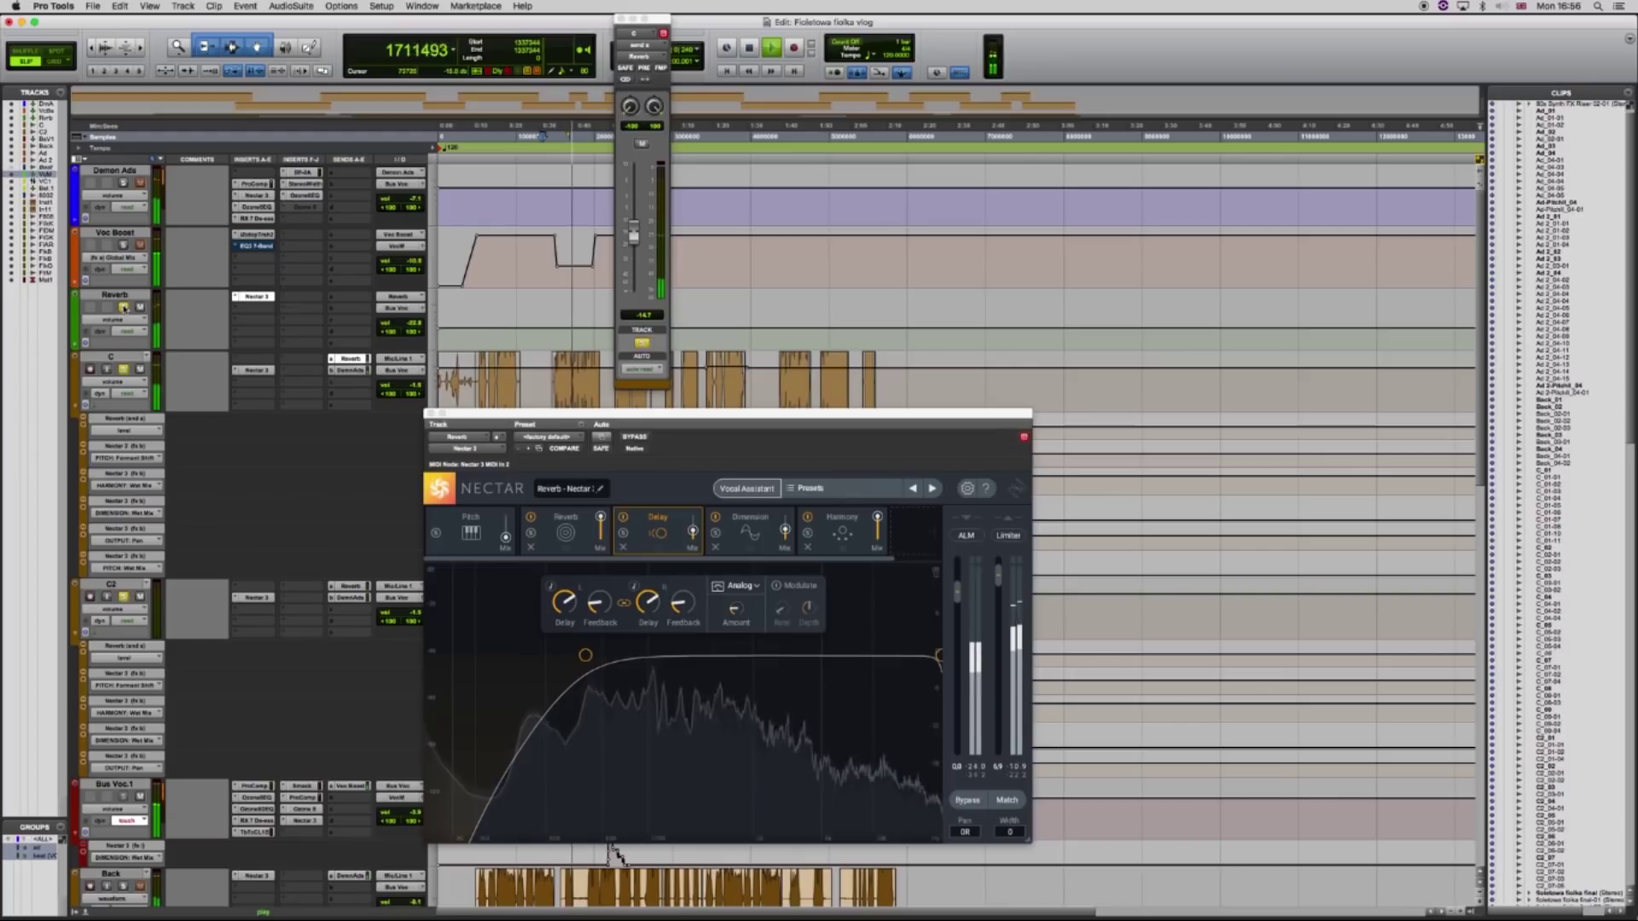
key(space)
- Examine the Delay, Dimension and Harmony modules in the Reverb track's Nectar 3
click(588, 550)
click(656, 535)
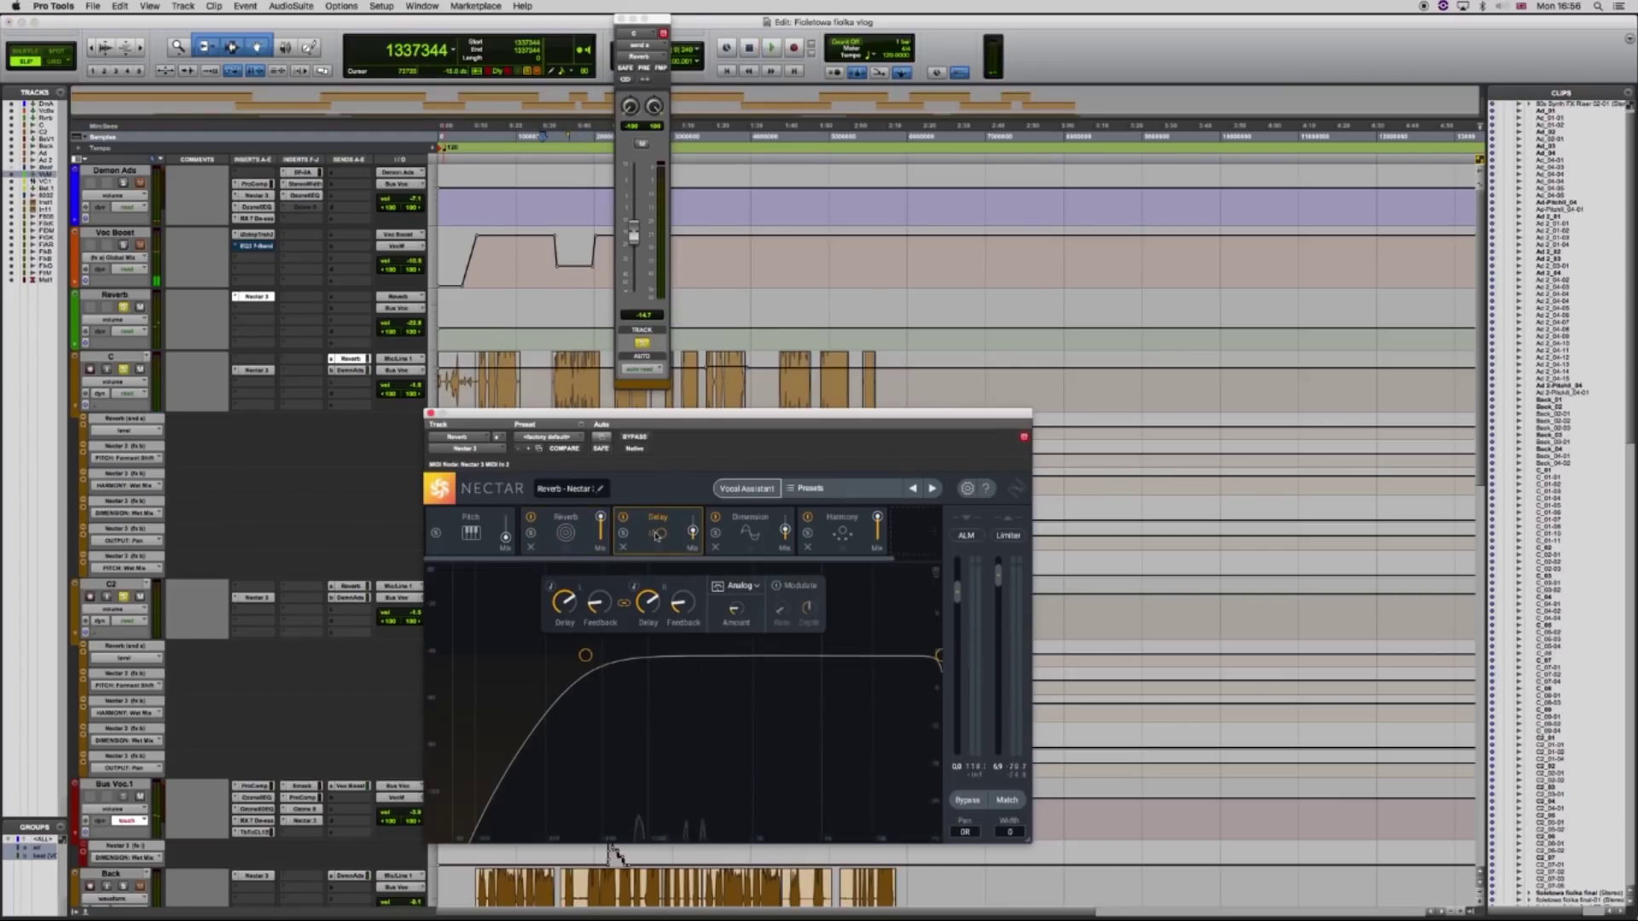
click(755, 536)
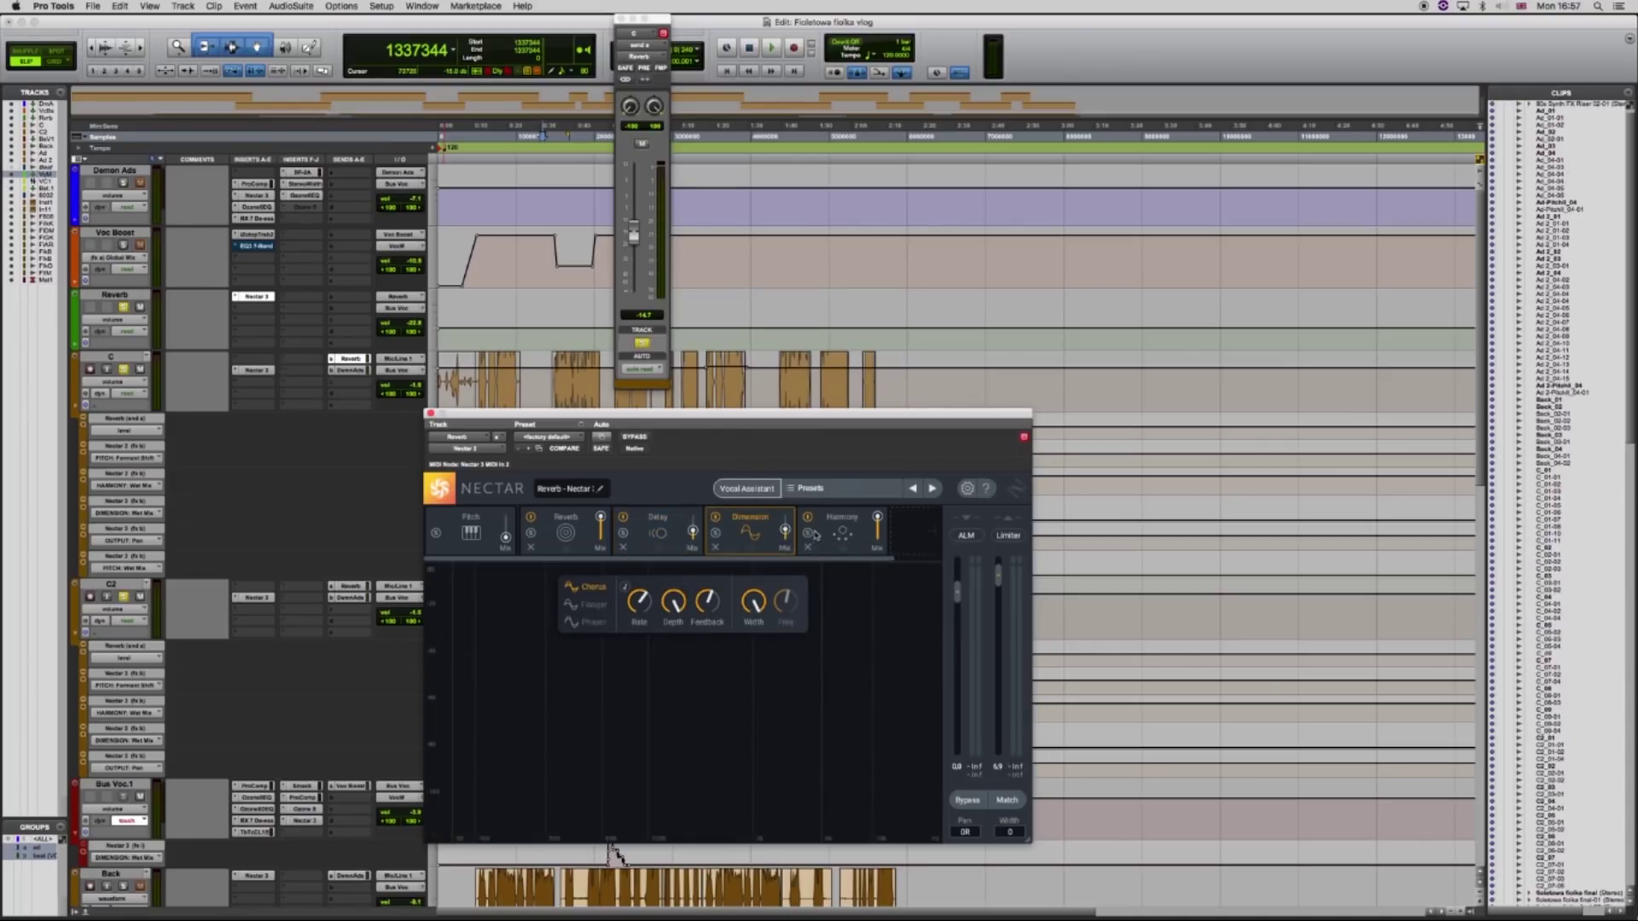
click(824, 533)
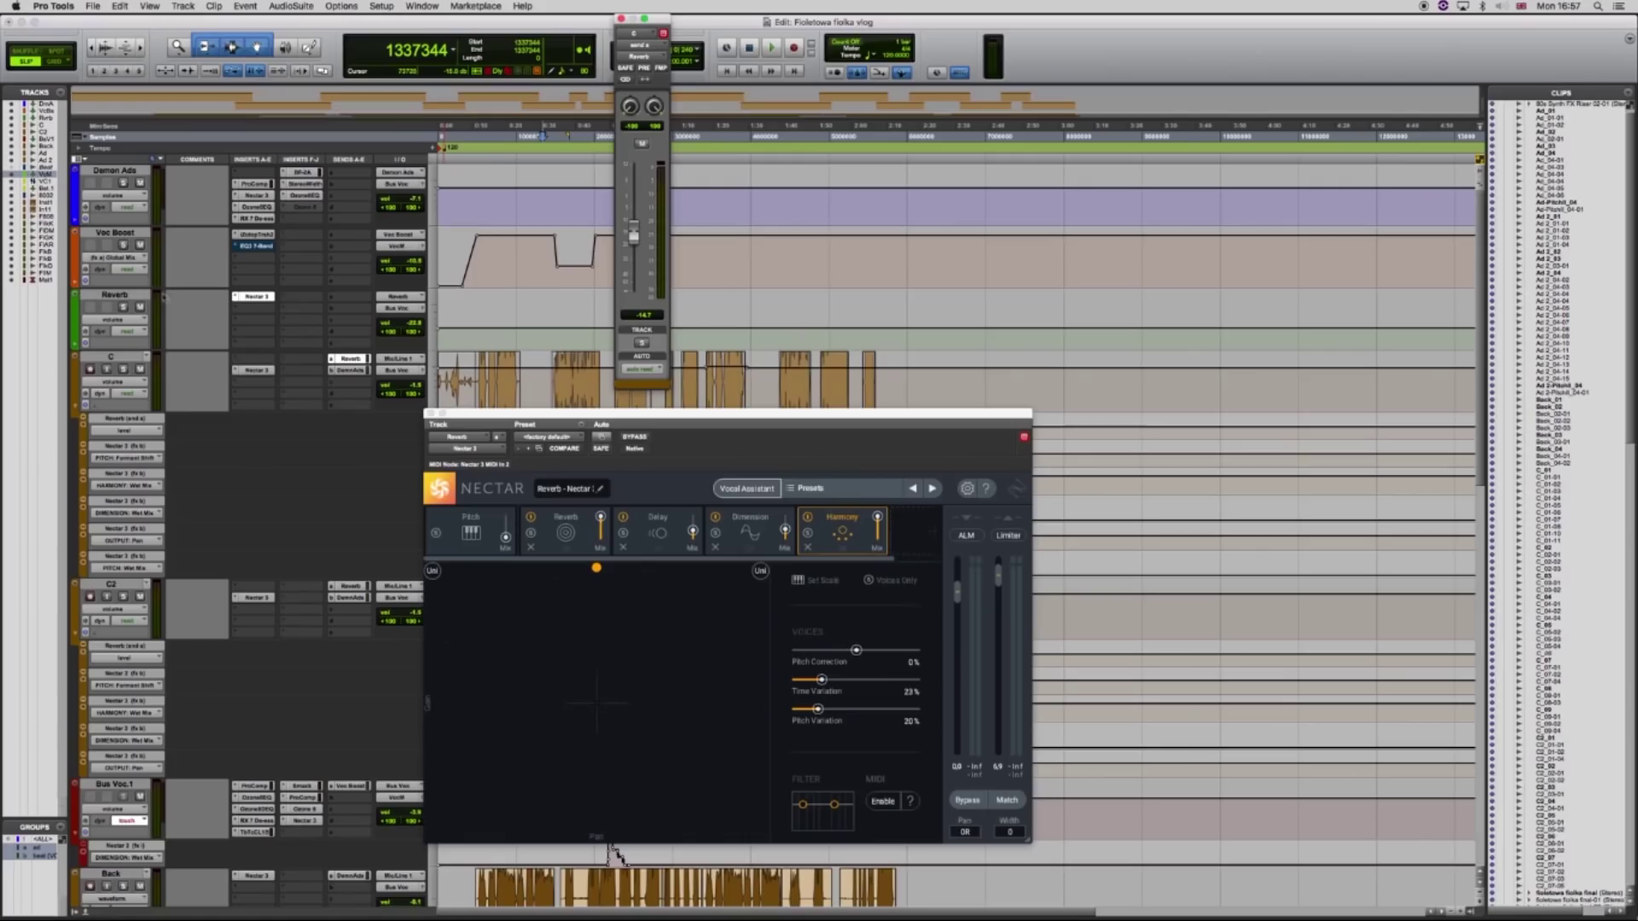
- Select the Reverb track, check the C track's Demon Ads send, and close the Nectar 3 and send windows
click(122, 296)
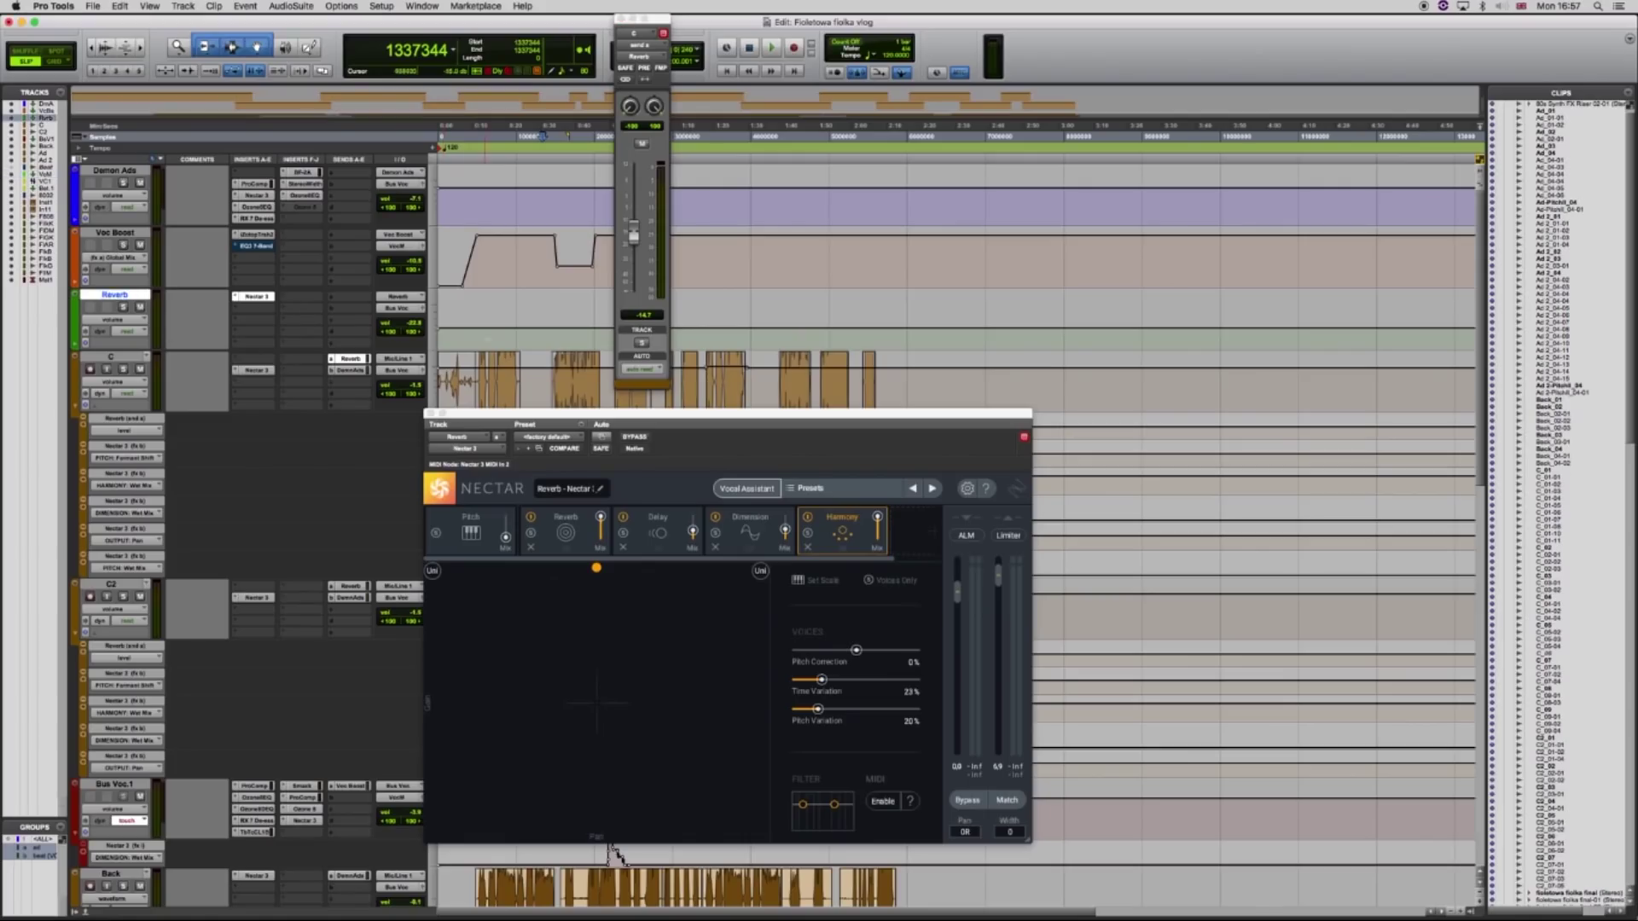
click(351, 372)
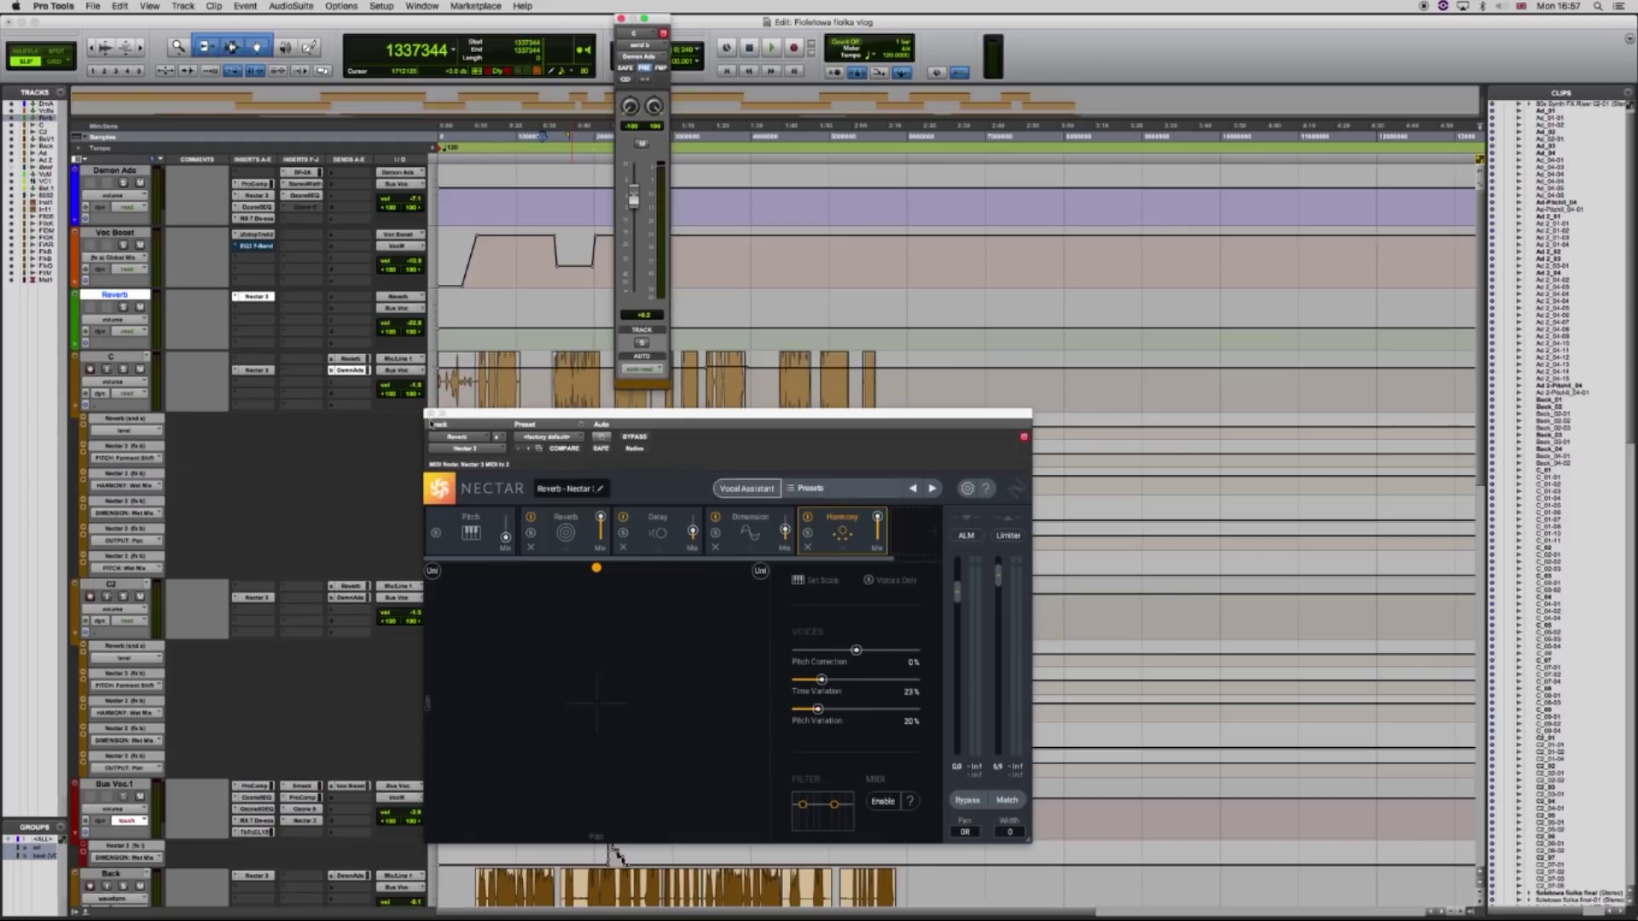
click(429, 413)
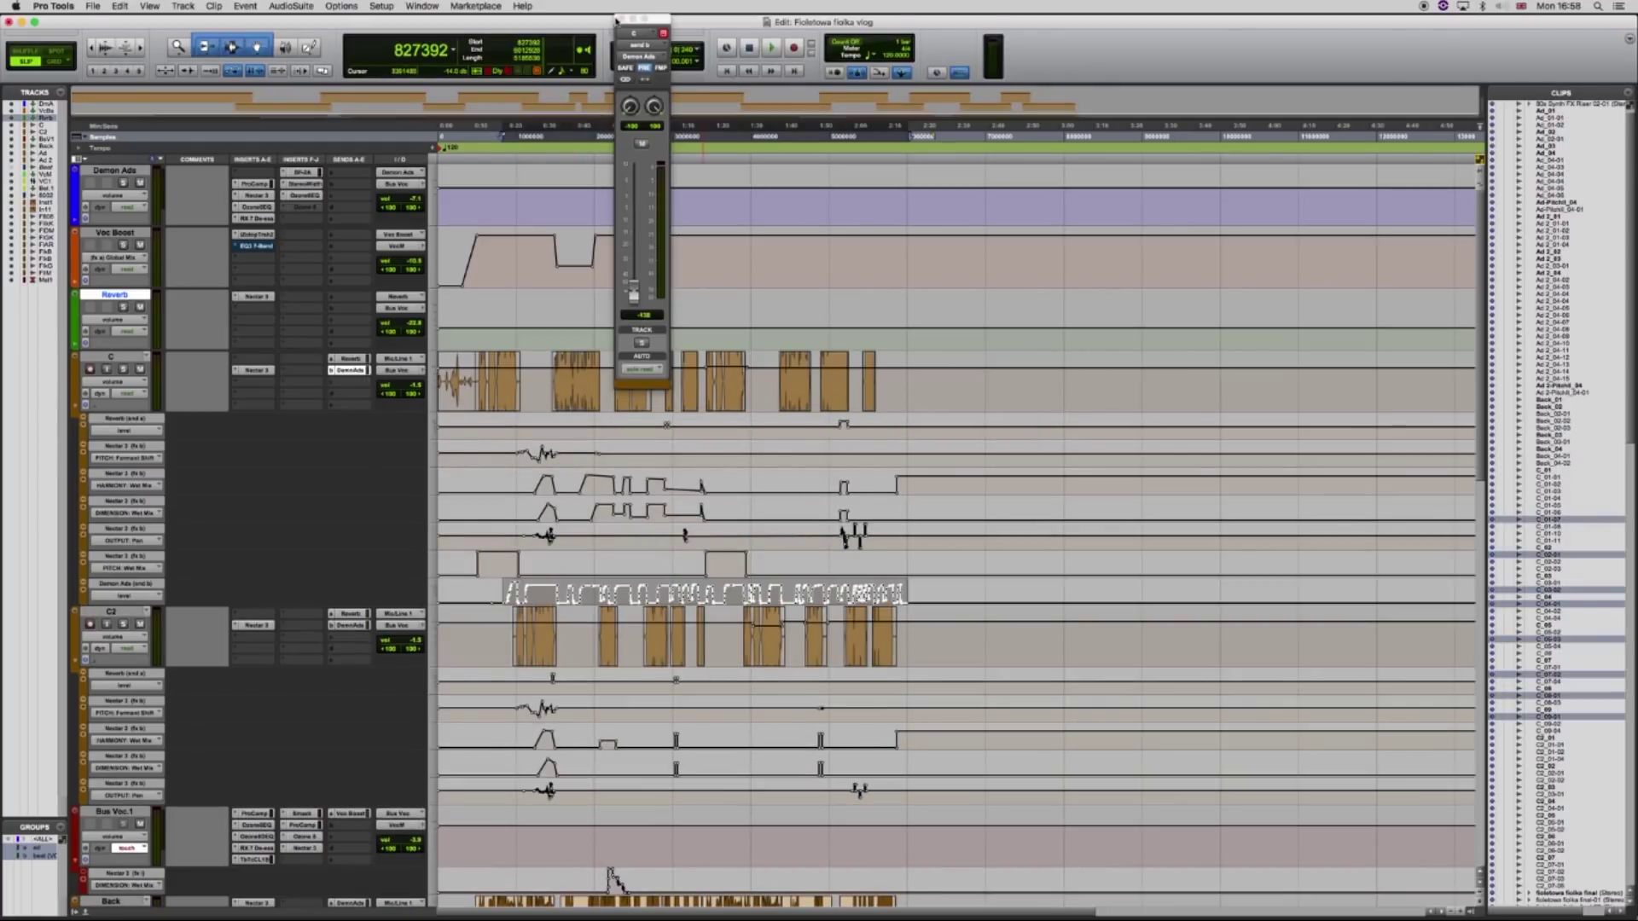
click(620, 18)
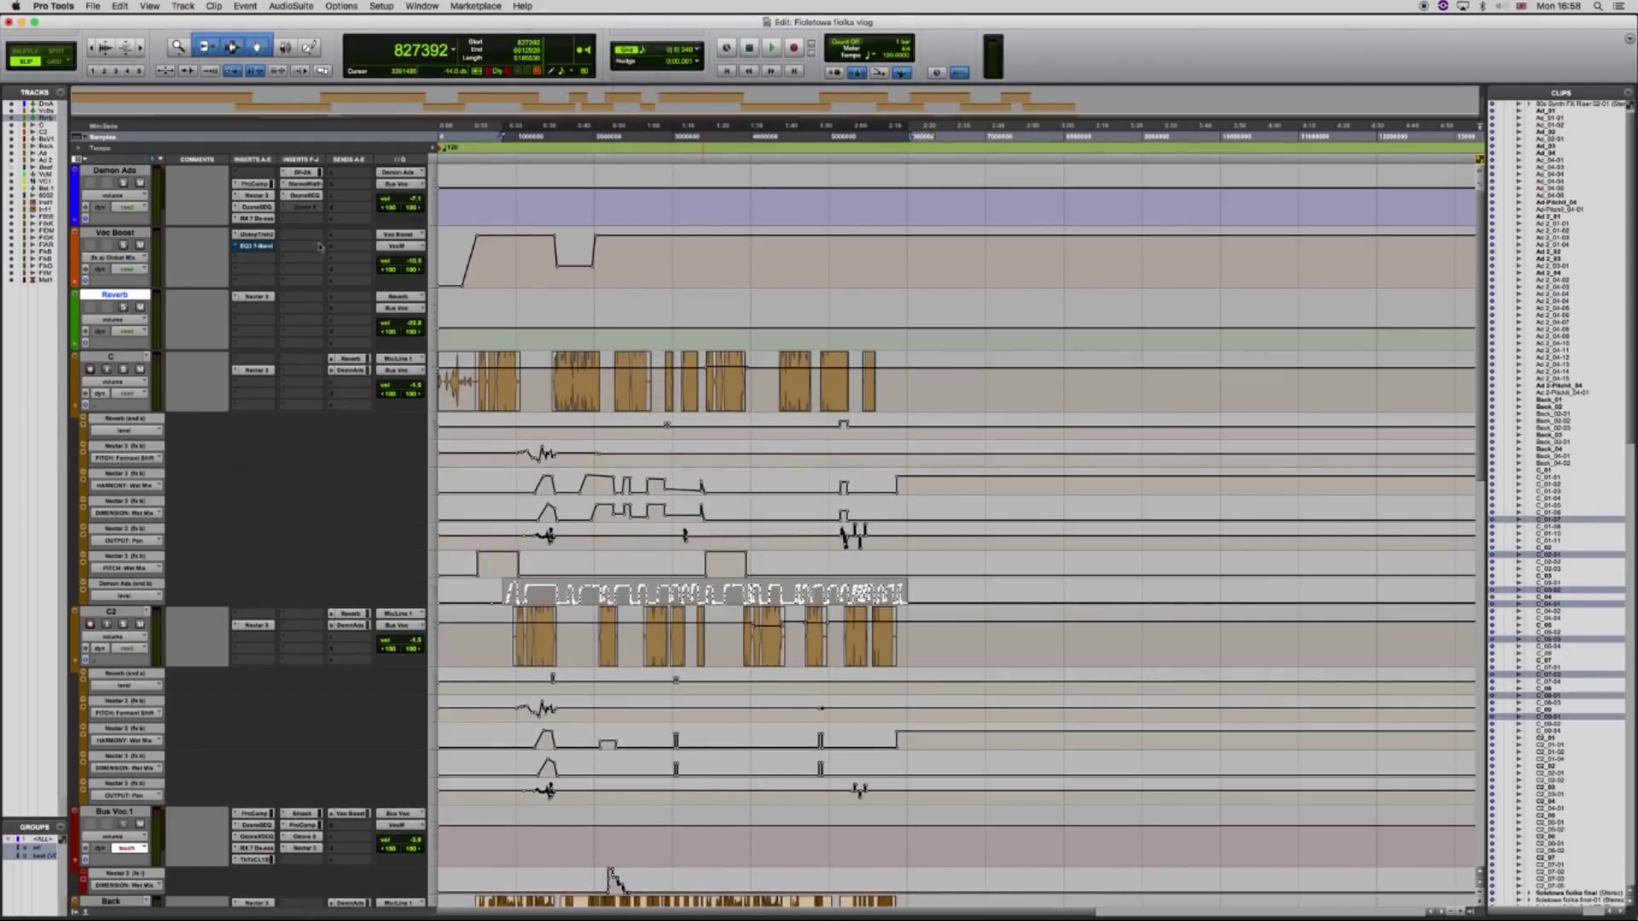
- Examine the Pro Compressor, Nectar 3, Ozone 8 Equalizer and RX 7 De-ess inserts on the Demon Ads track
click(255, 184)
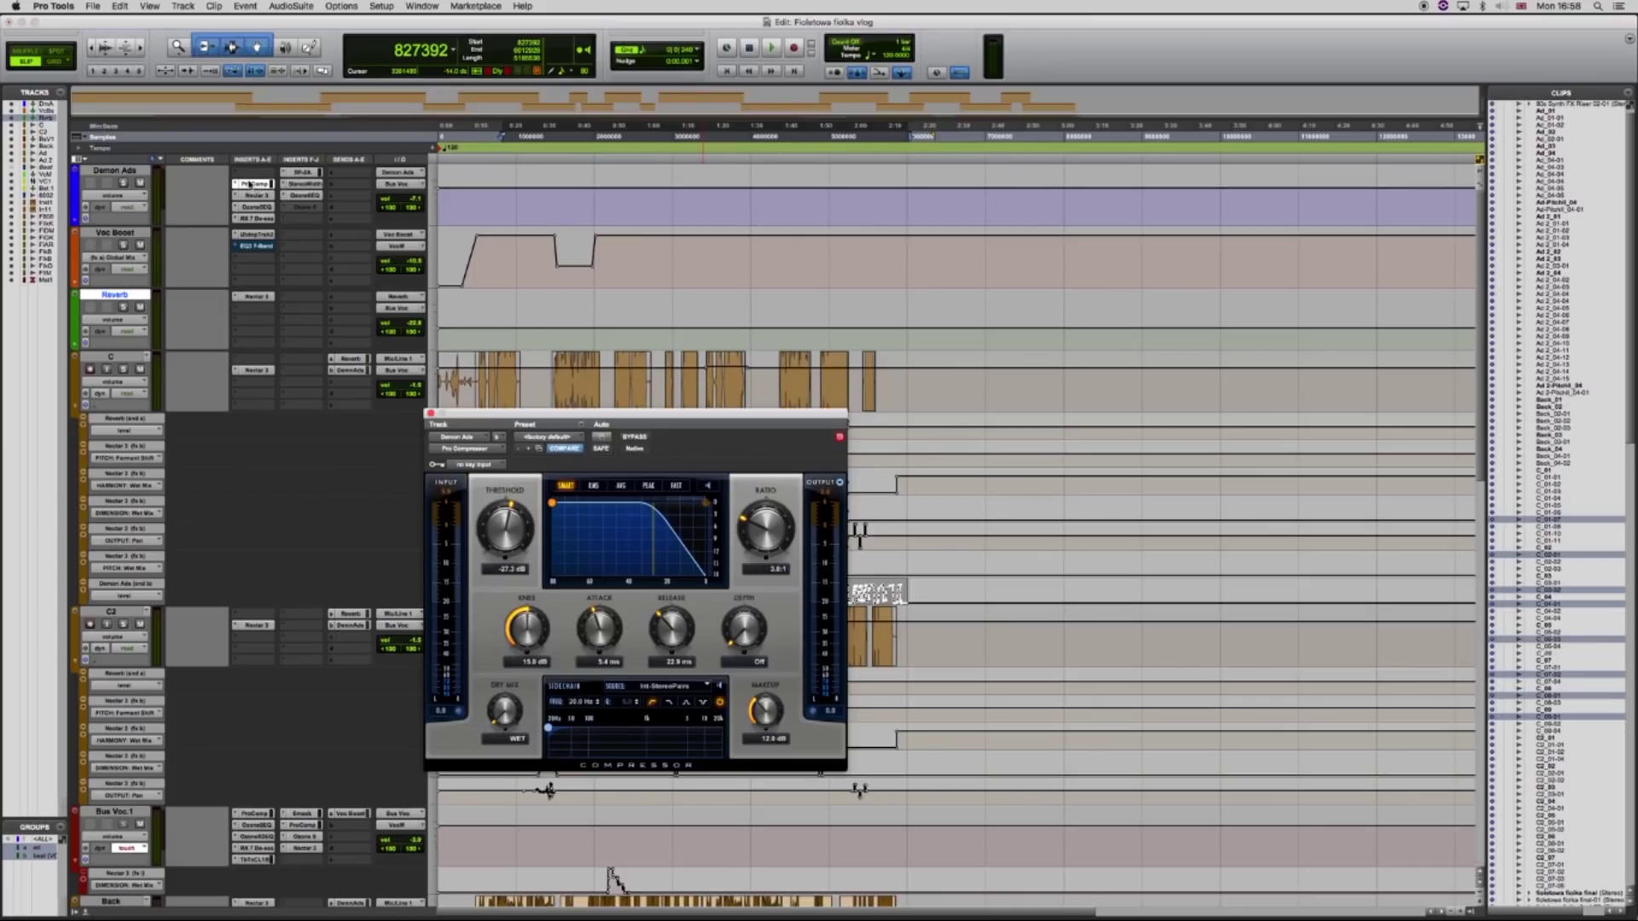
click(255, 195)
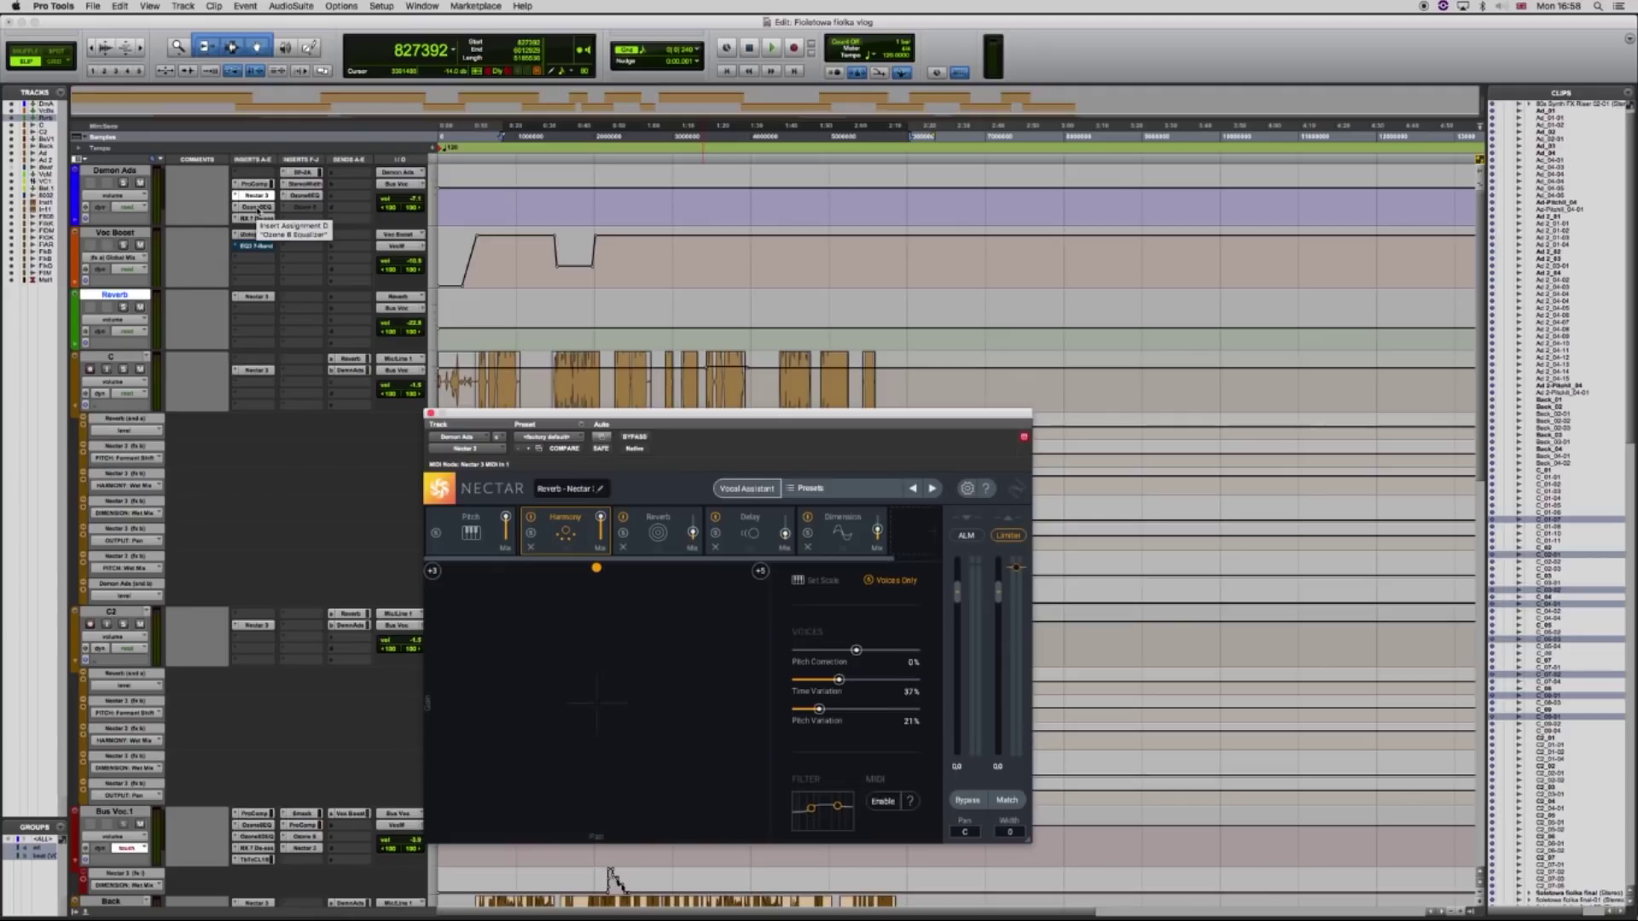
click(257, 207)
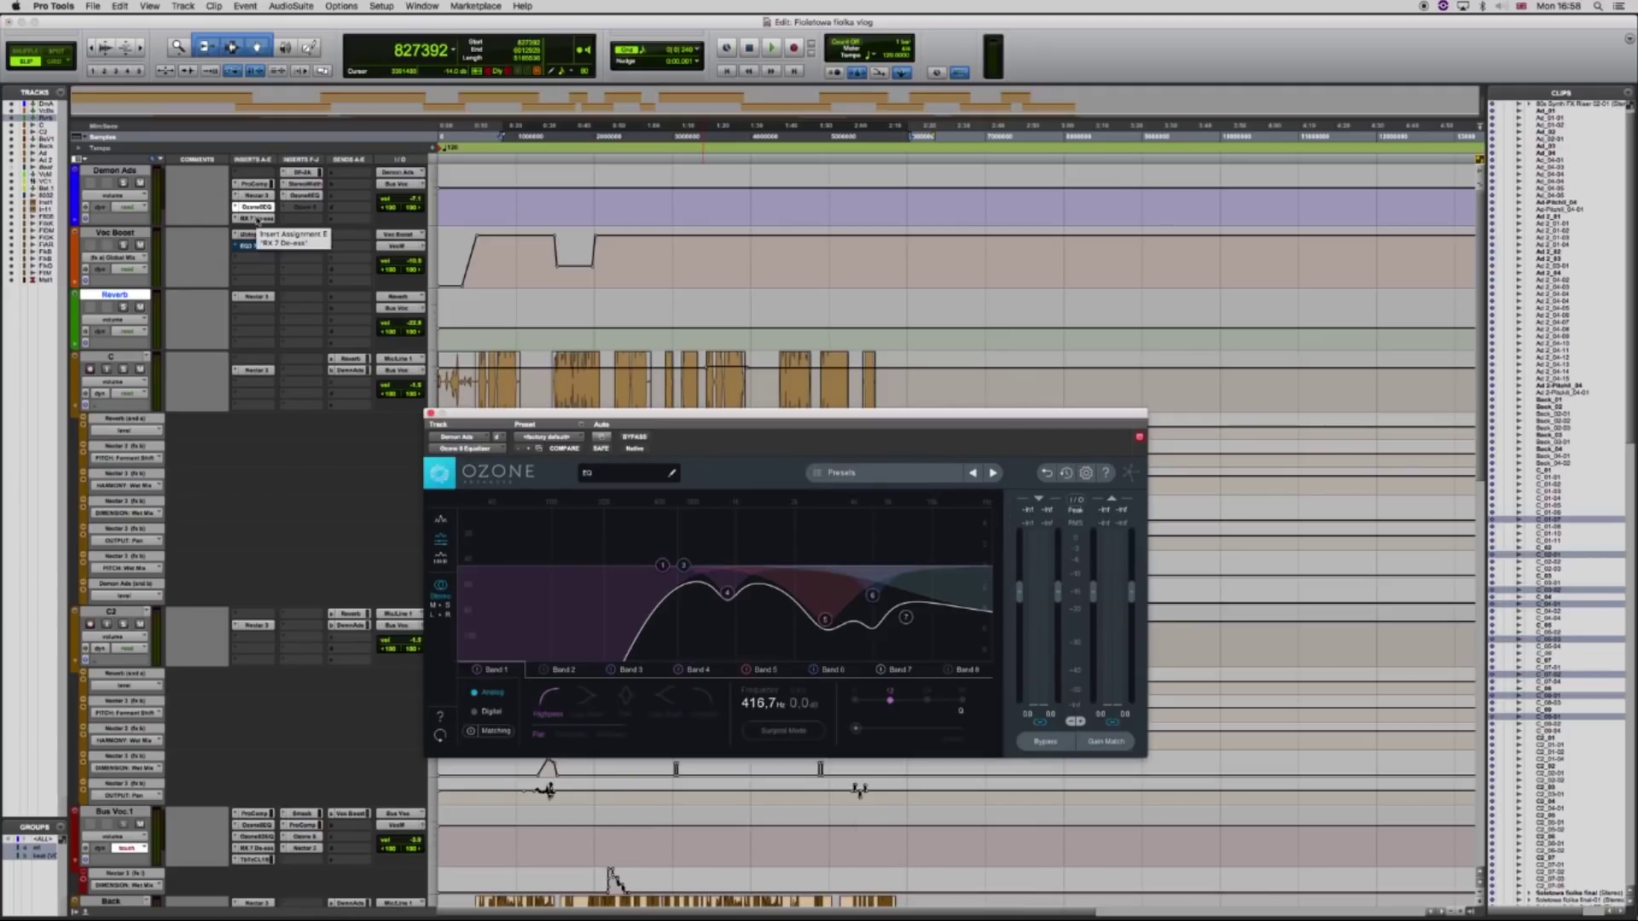
click(257, 219)
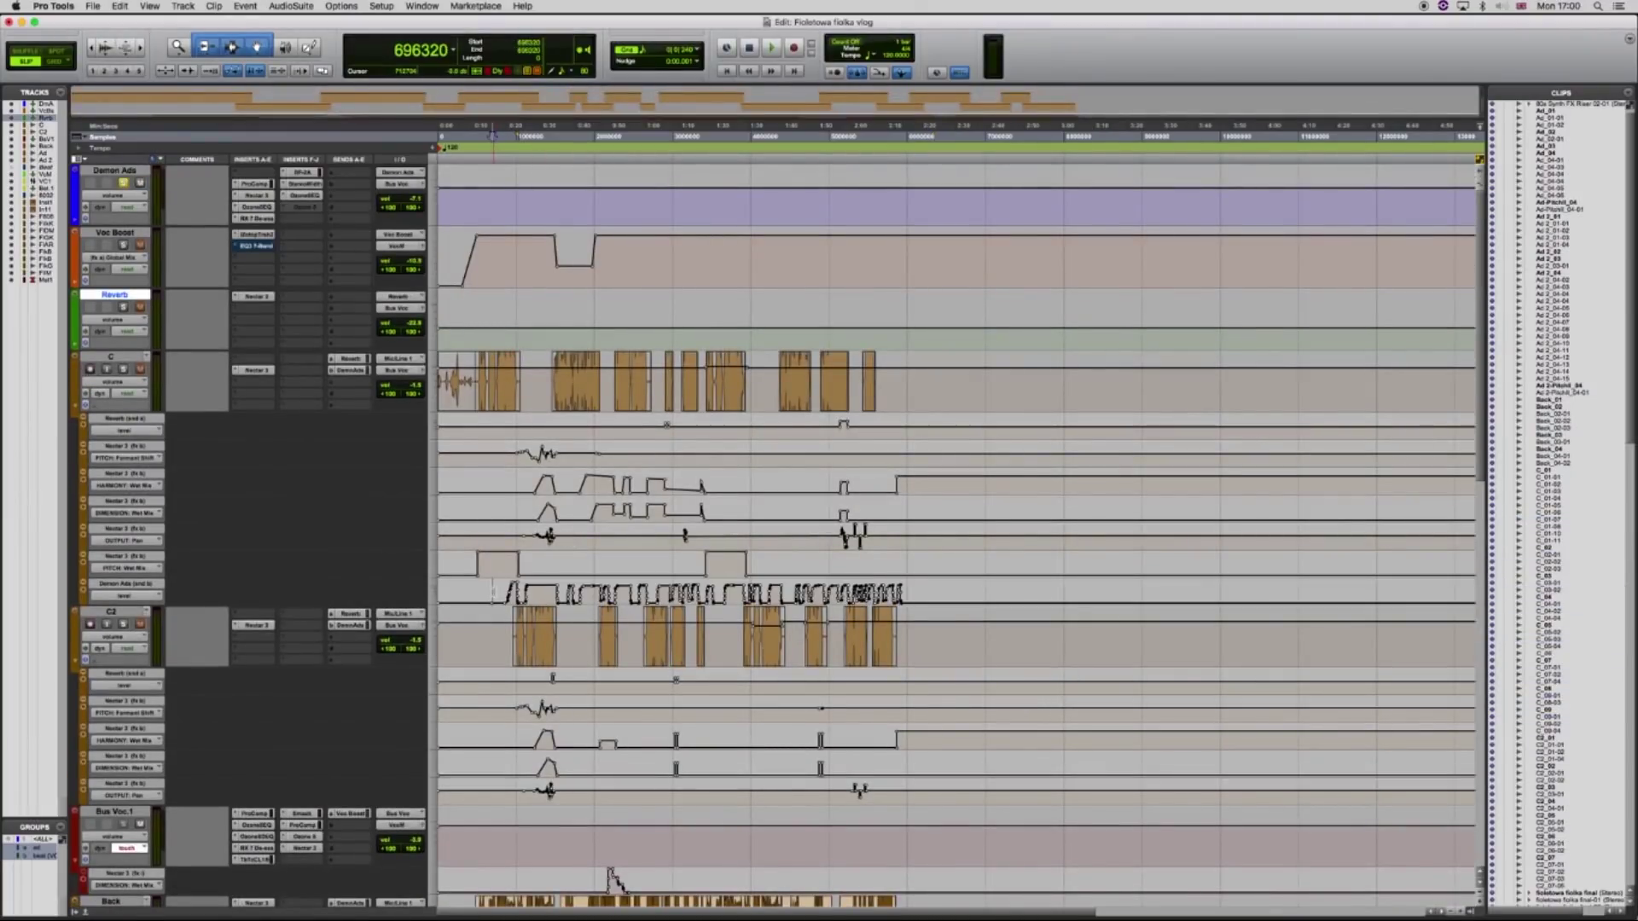
- Set the C track's automation to touch and record fader moves on its Demon Ads send during playback
key(super+bracketright)
key(super+bracketright)
key(super+bracketleft)
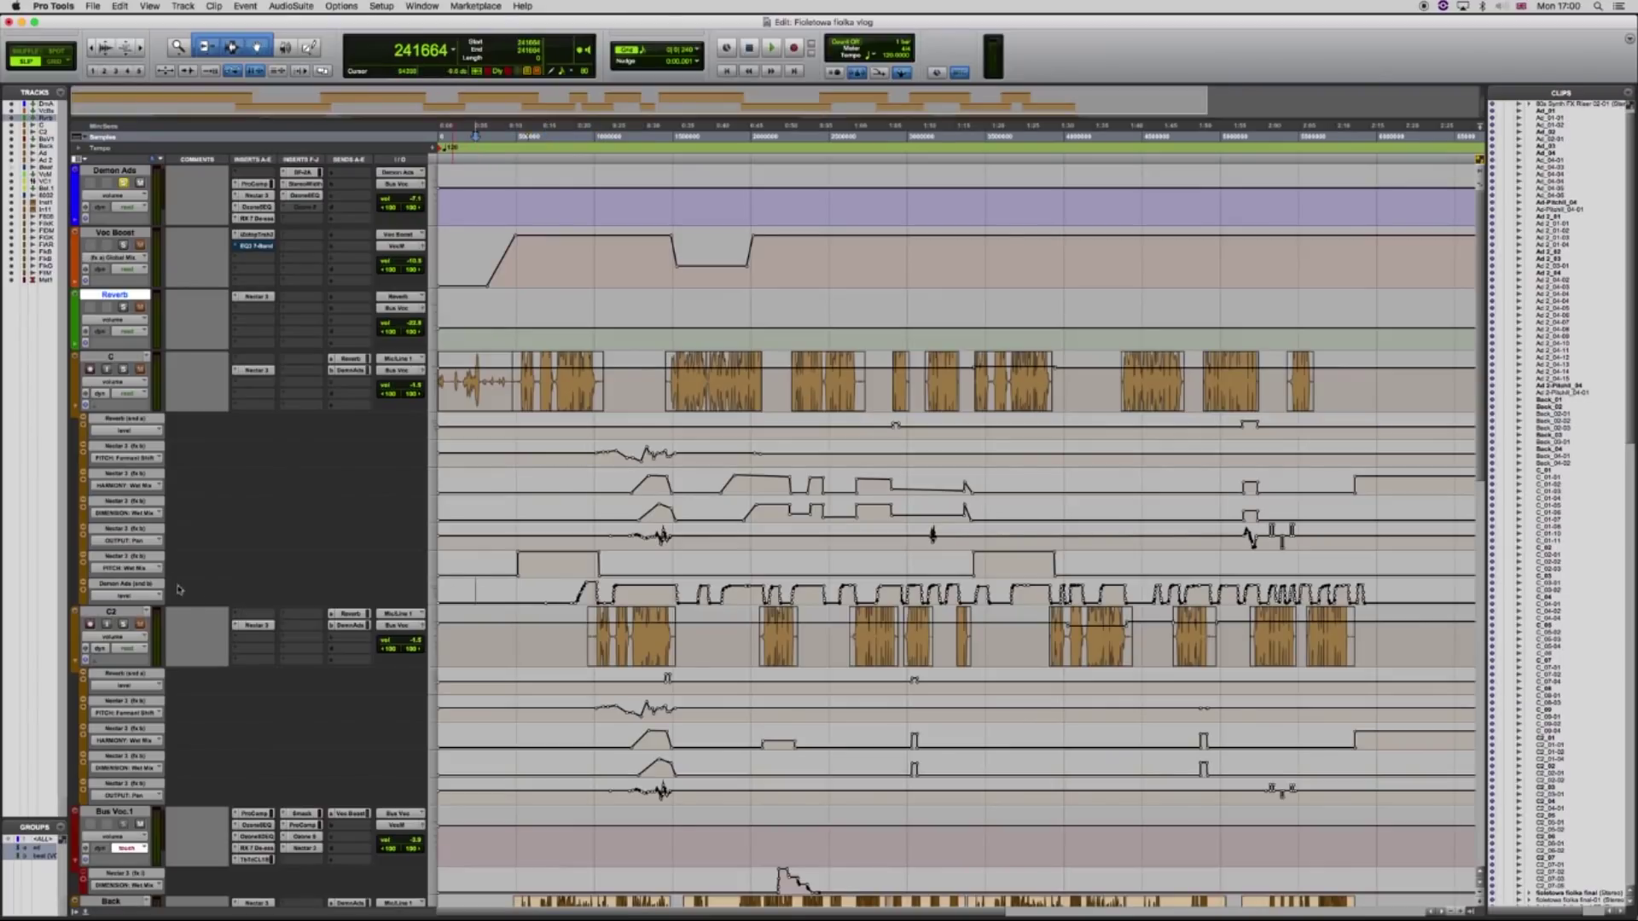
click(142, 394)
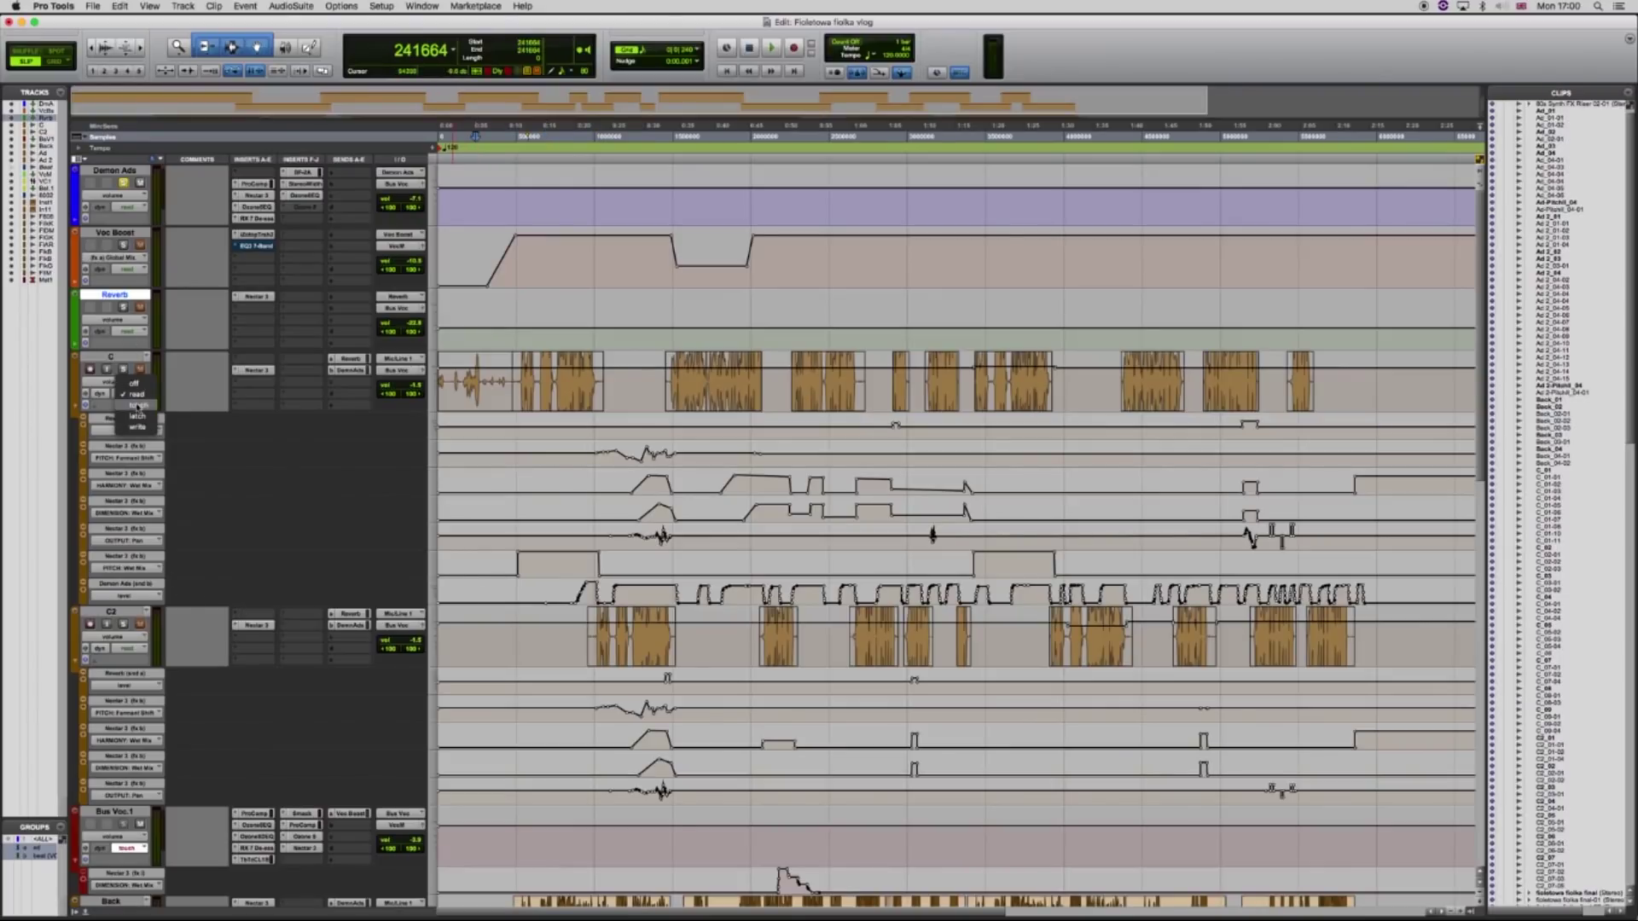
click(136, 406)
key(space)
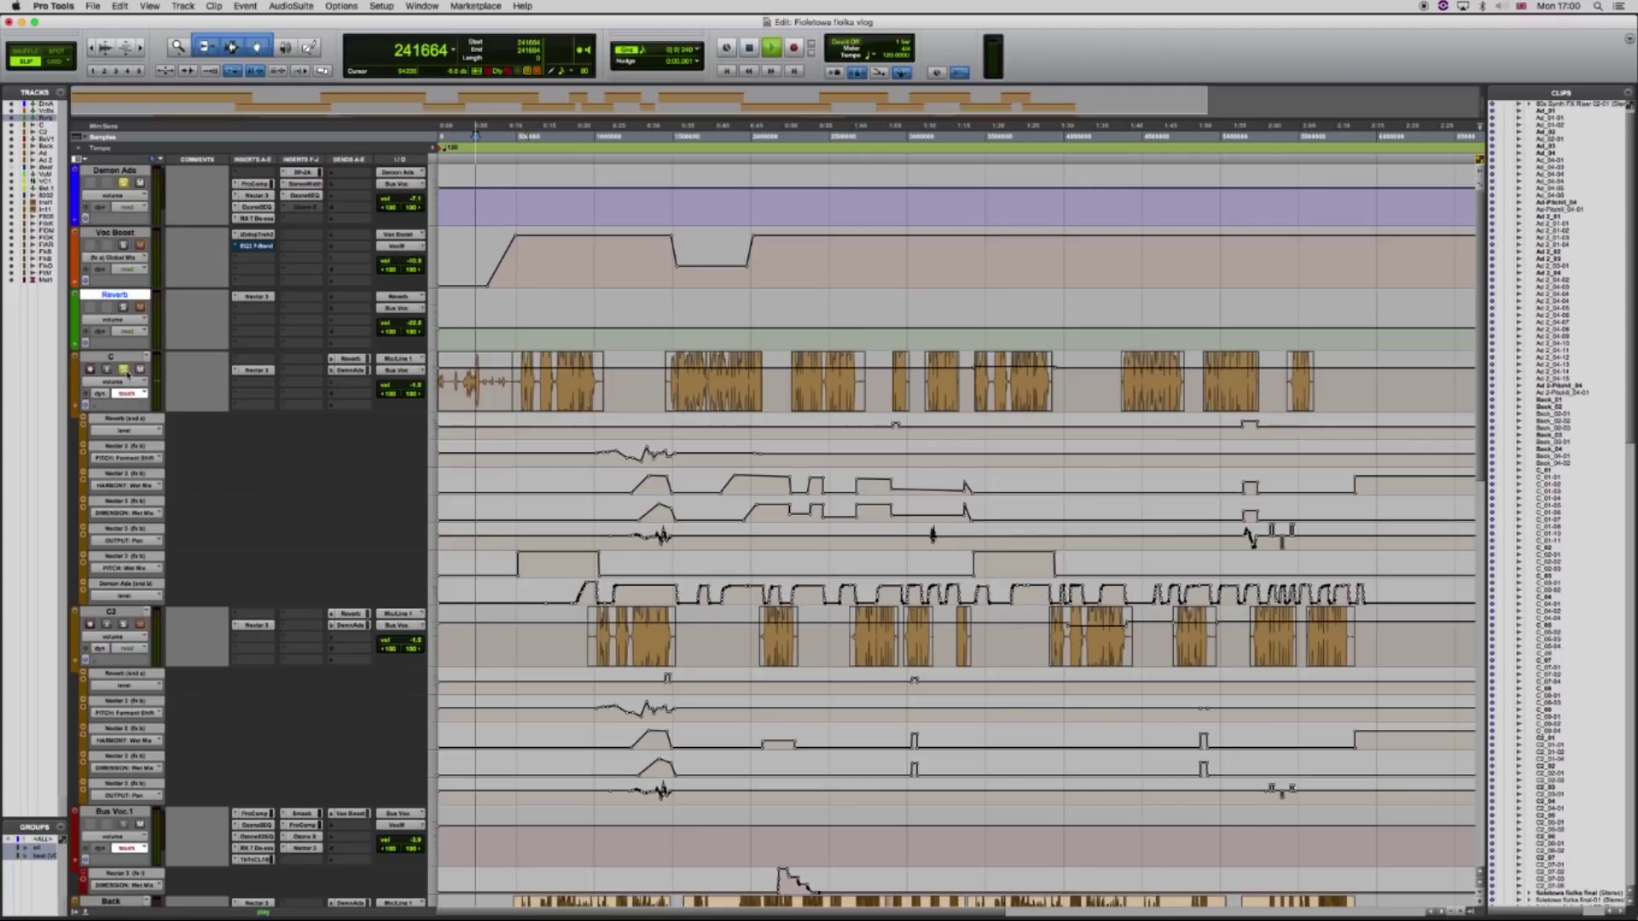
click(348, 370)
mouse_move(650, 197)
mouse_down()
mouse_move(655, 267)
mouse_move(648, 168)
mouse_move(661, 274)
mouse_move(642, 196)
mouse_up()
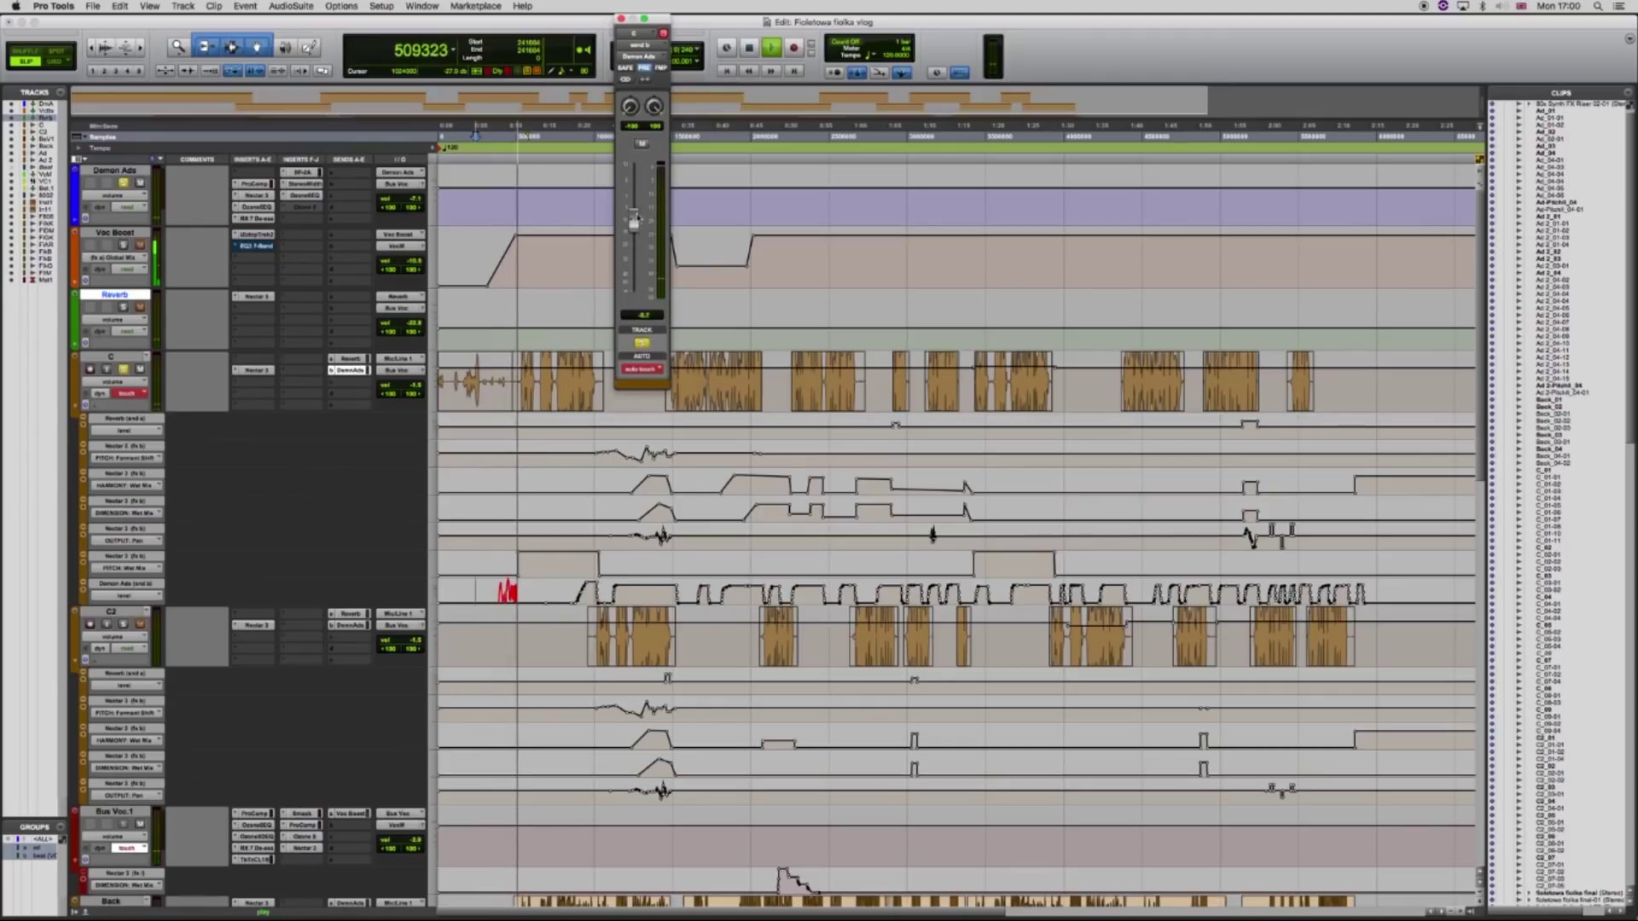
key(space)
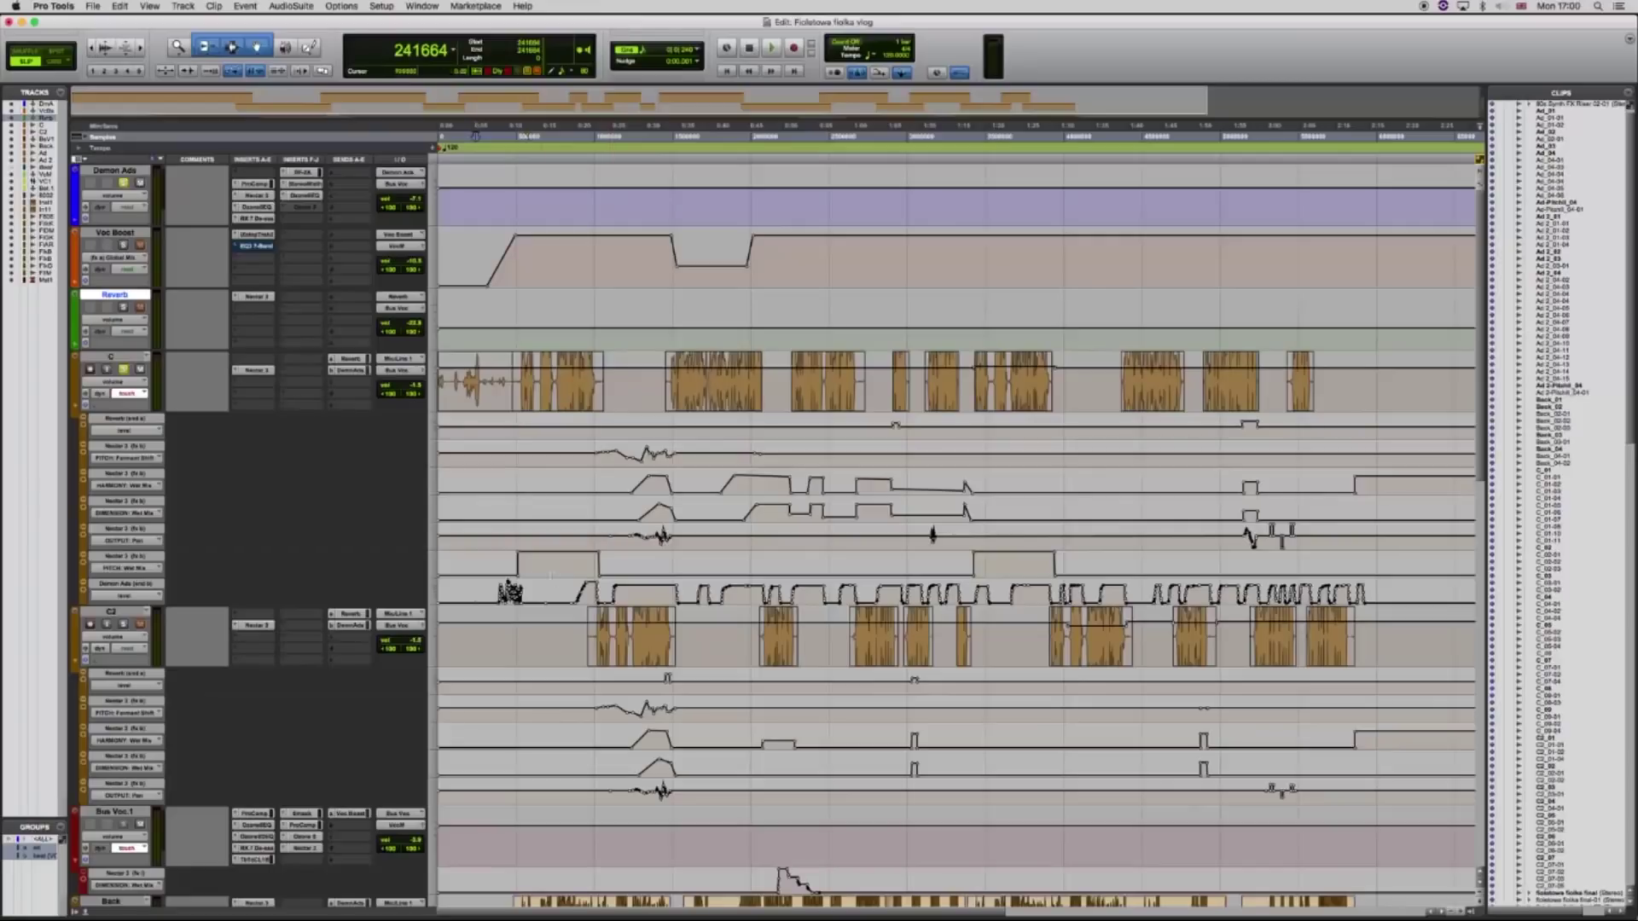
click(518, 592)
- Open the Pro Compressor on Bus Voc.1 and watch it during vocal playback, moving its window clear of the tracks
scroll(461, 589, down, 15)
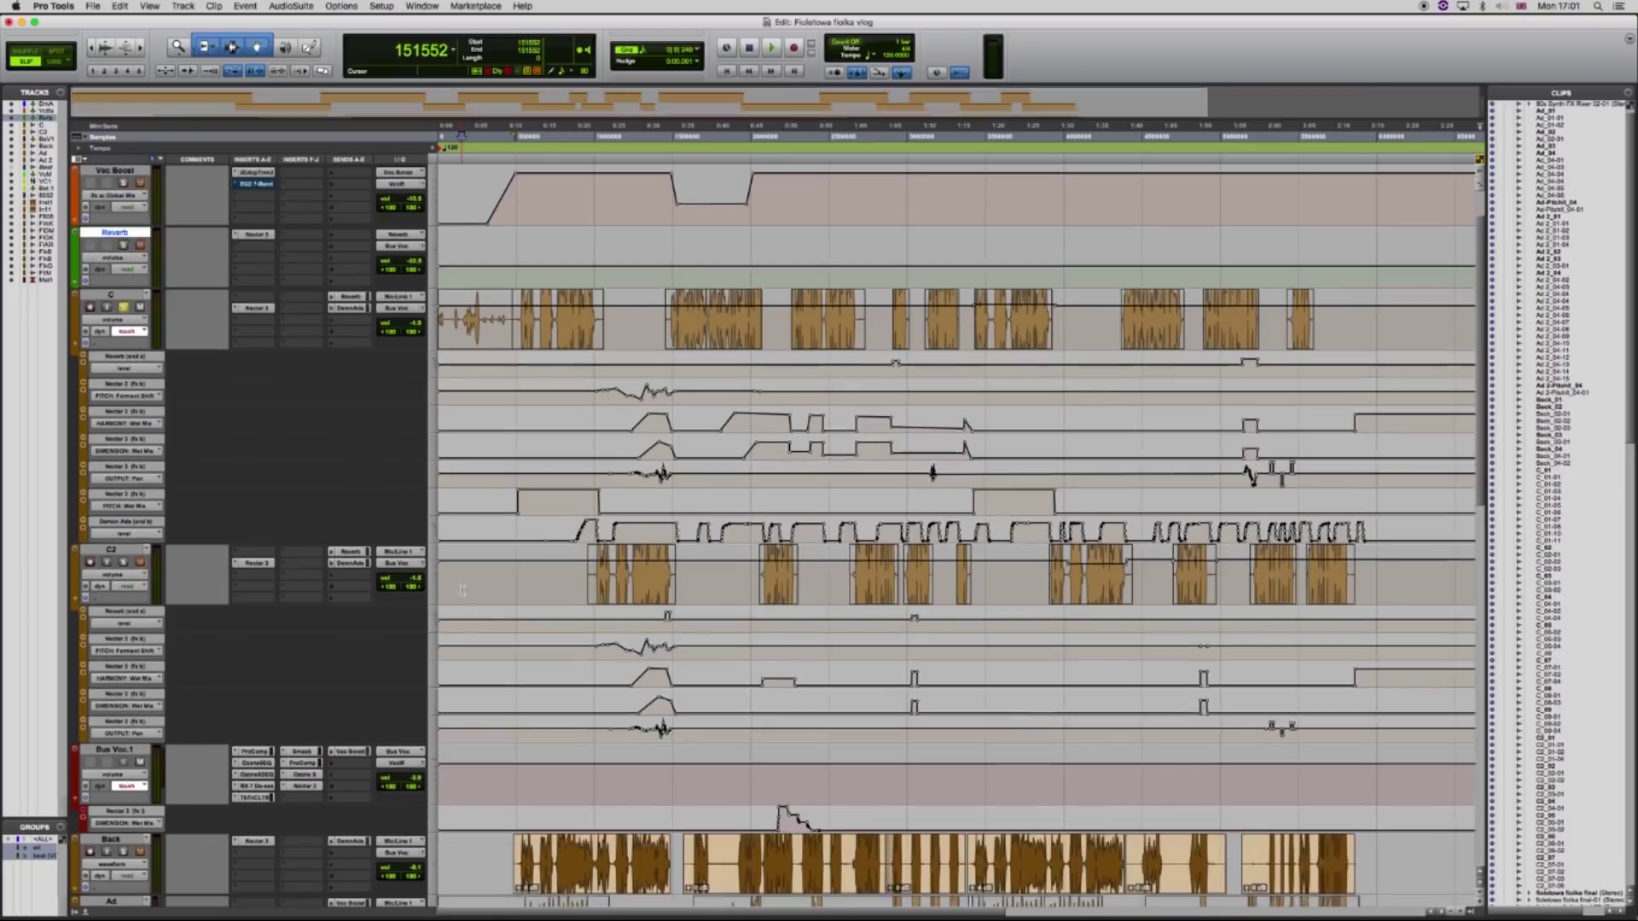
scroll(462, 588, down, 6)
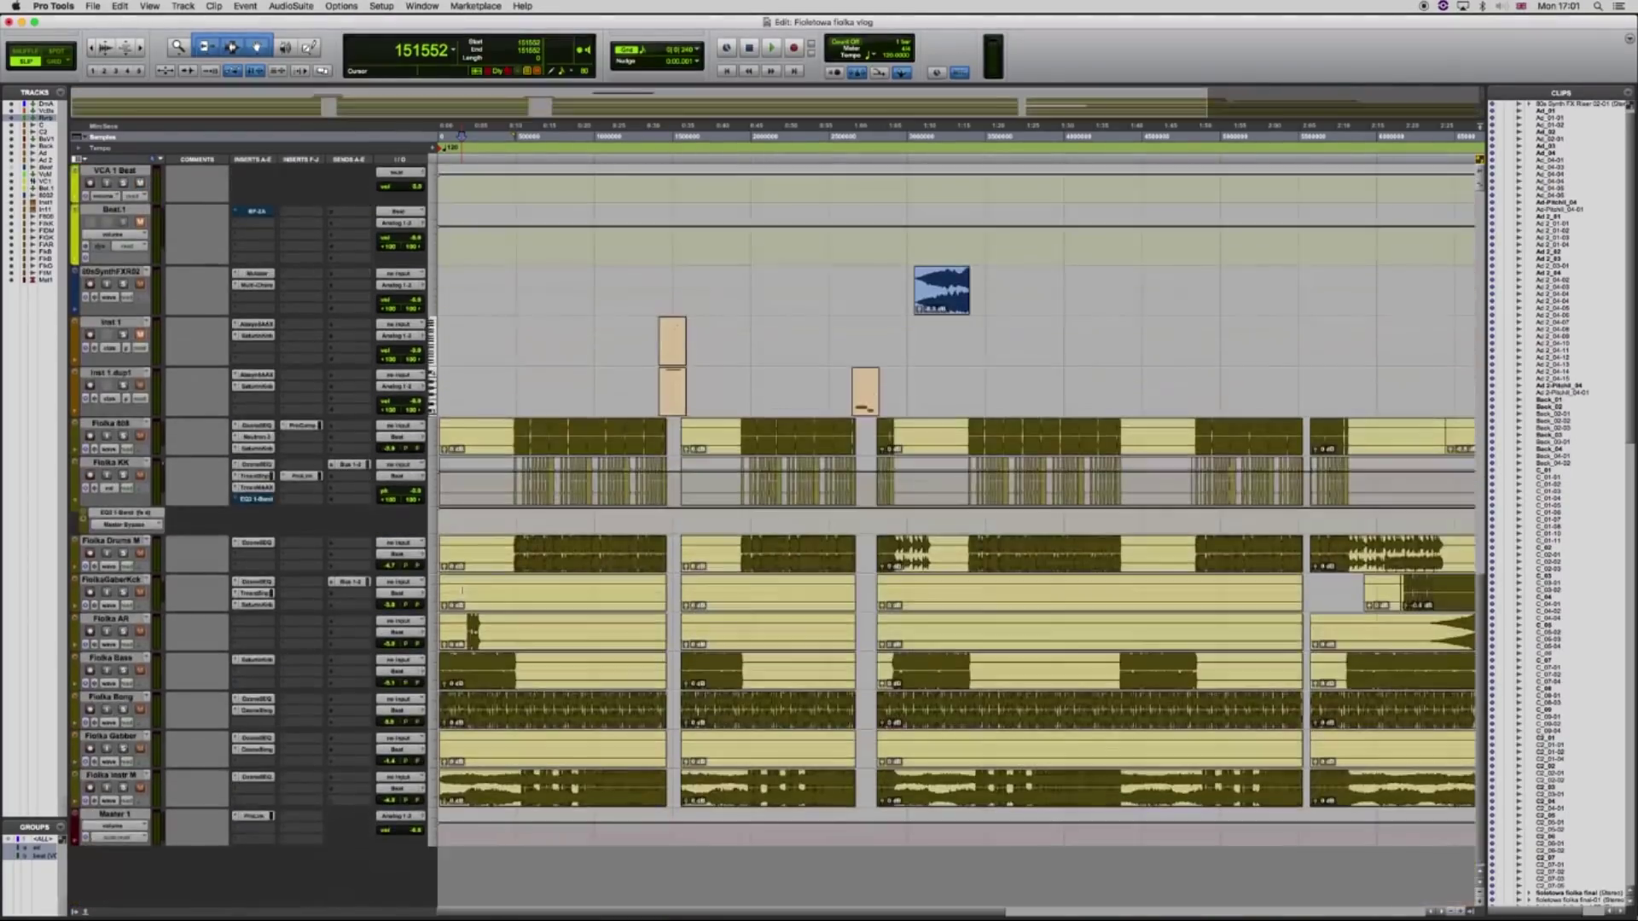
scroll(461, 588, up, 14)
scroll(462, 587, up, 8)
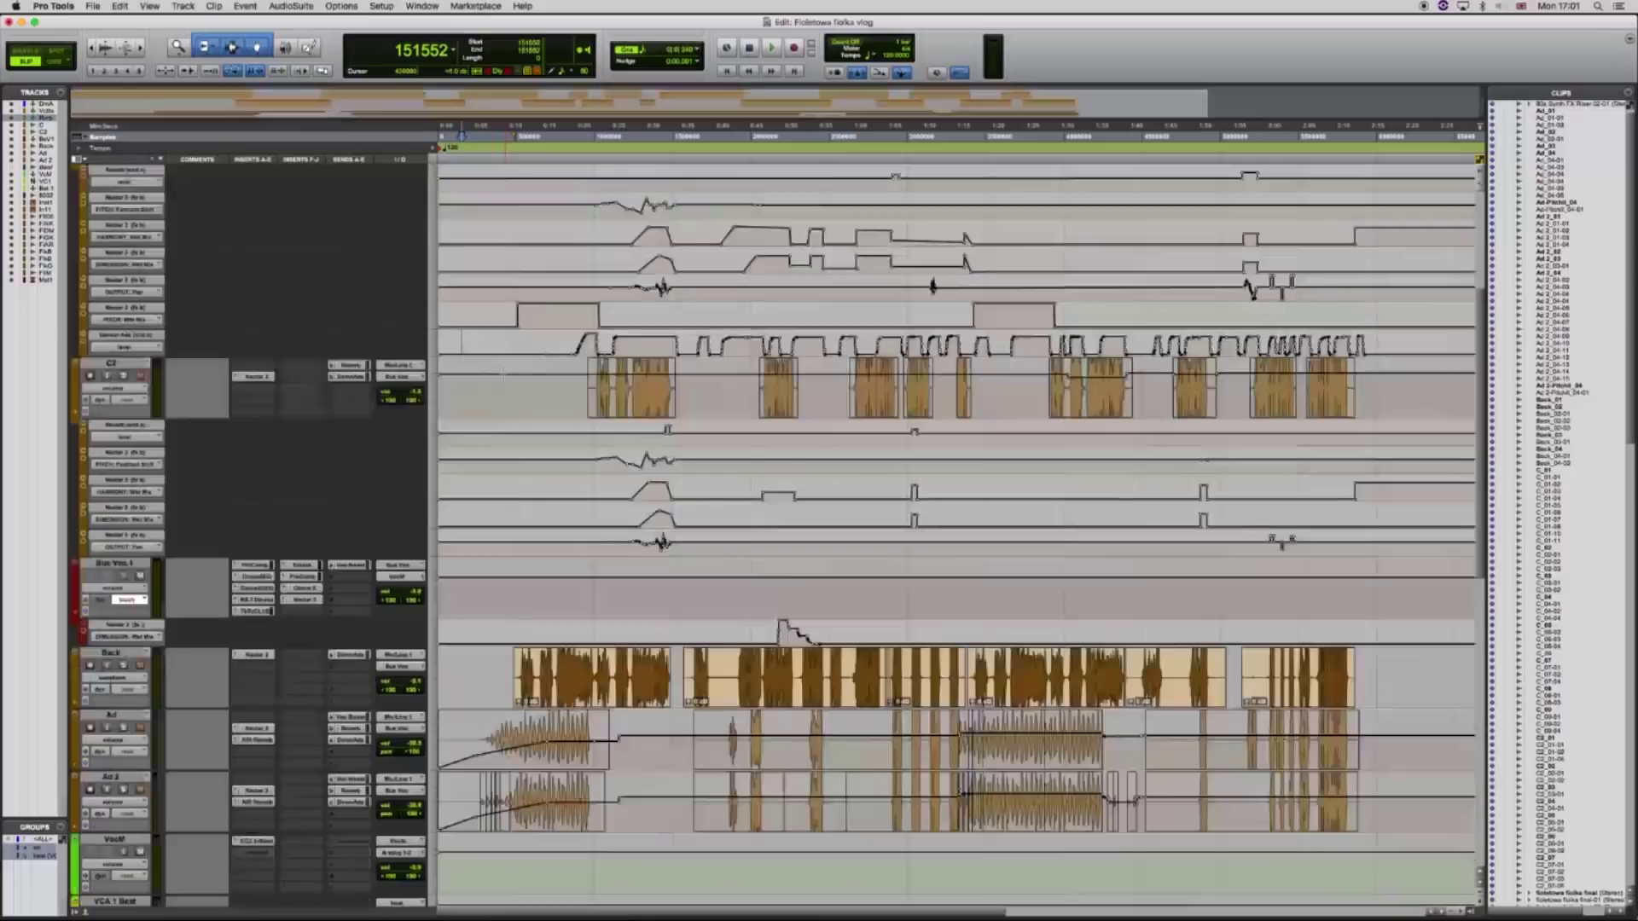
scroll(955, 495, down, 5)
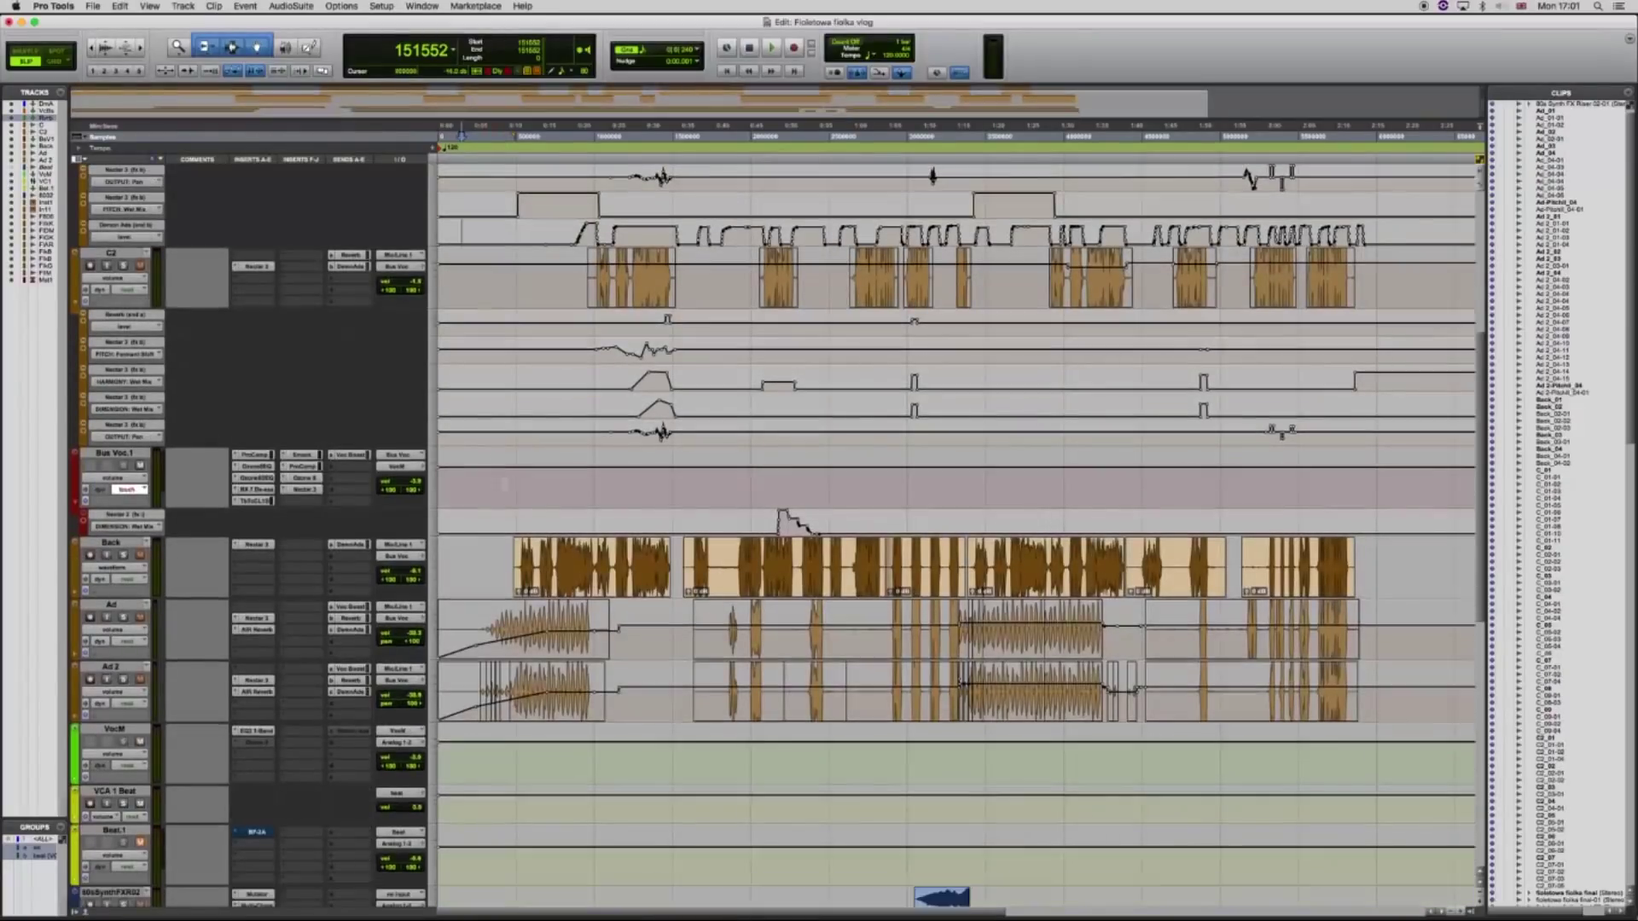
click(255, 455)
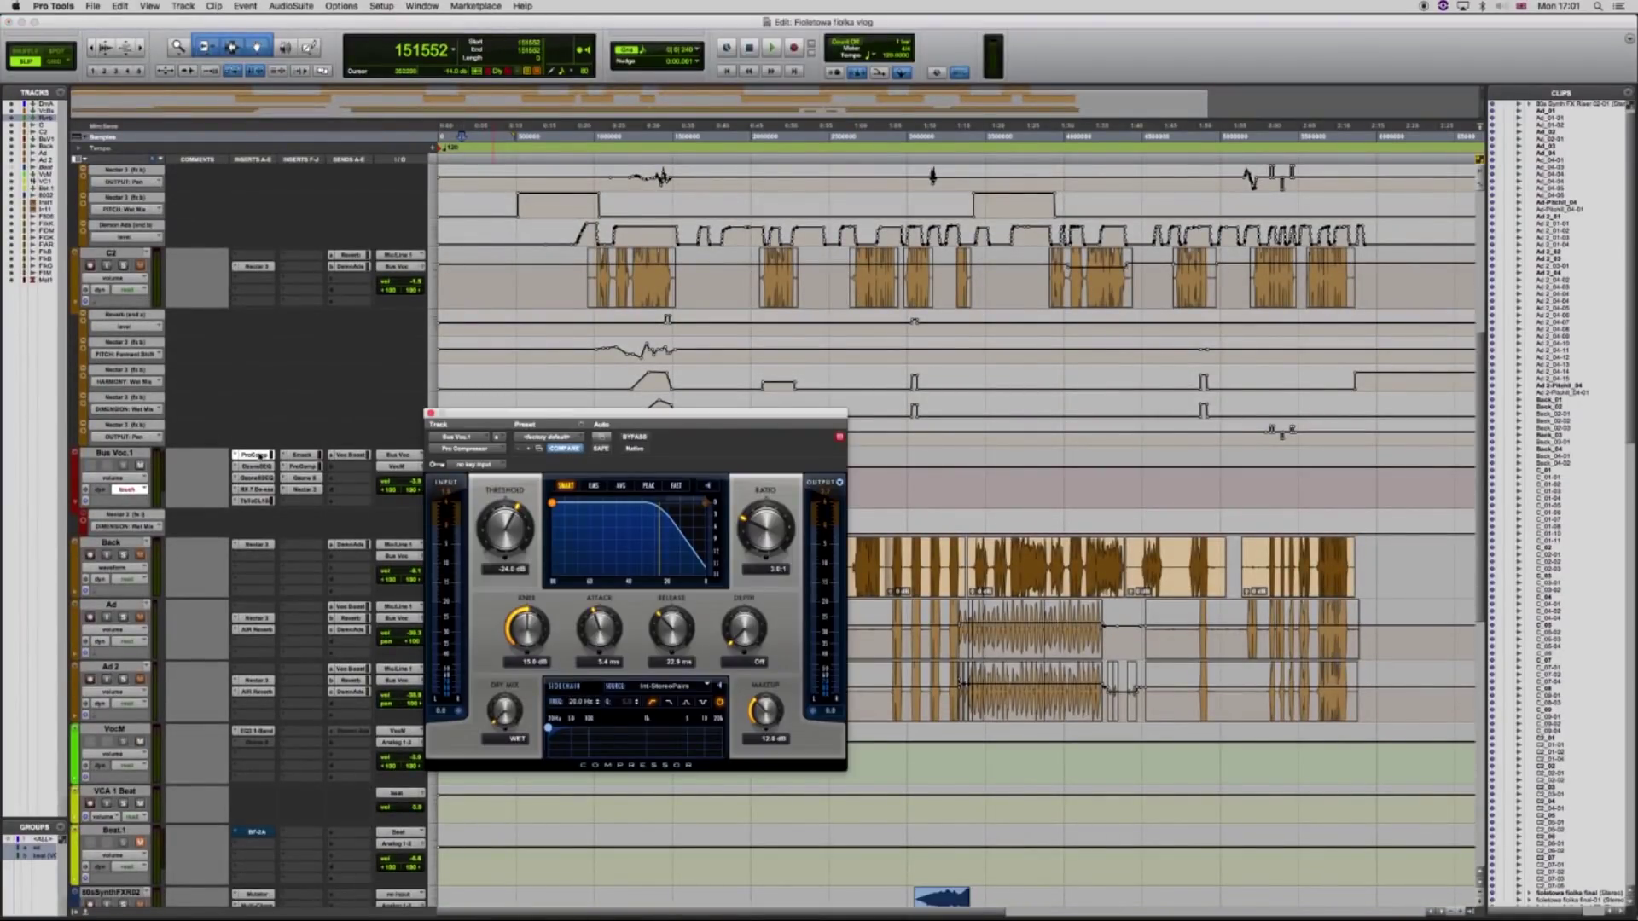
drag(494, 419, 525, 275)
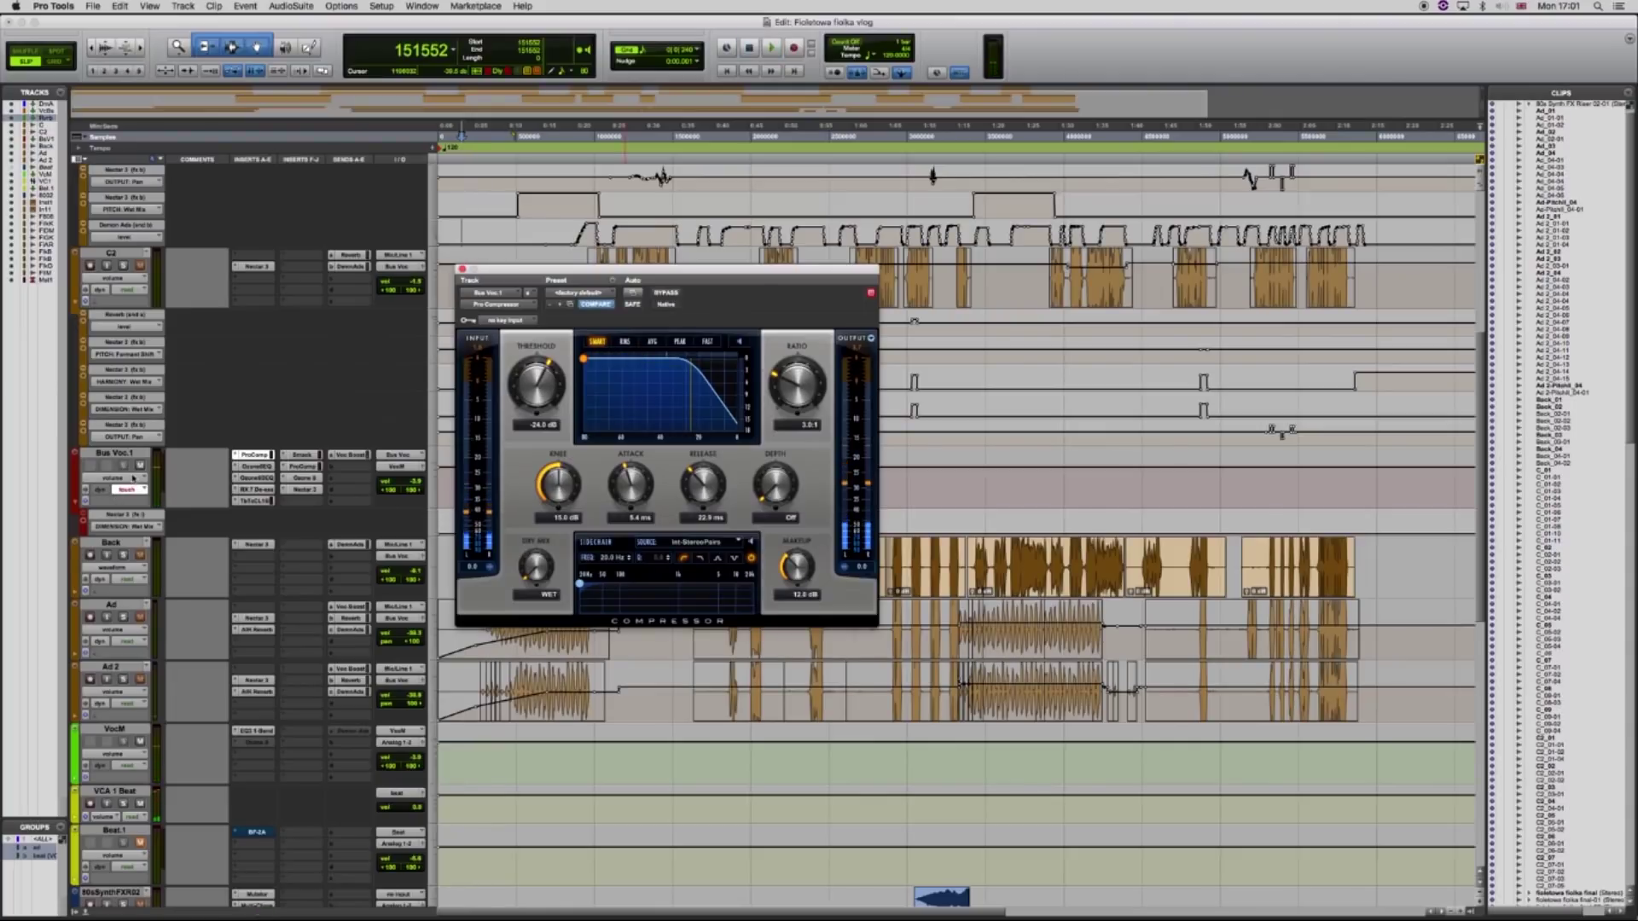
scroll(128, 472, up, 3)
scroll(129, 474, down, 10)
click(145, 585)
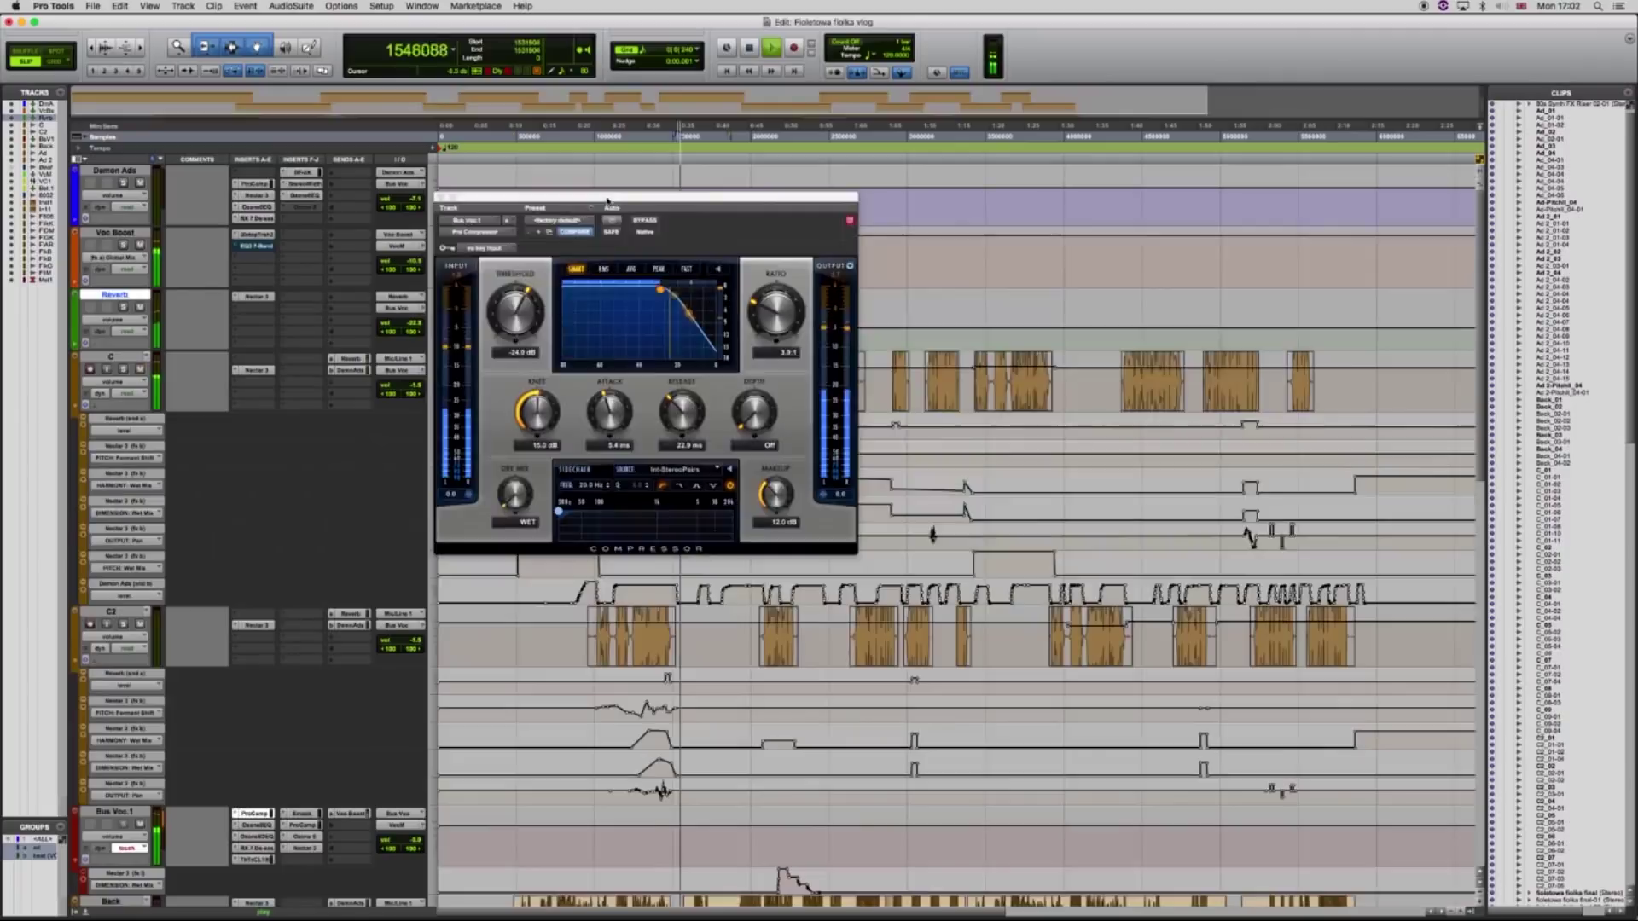
drag(649, 202, 1054, 224)
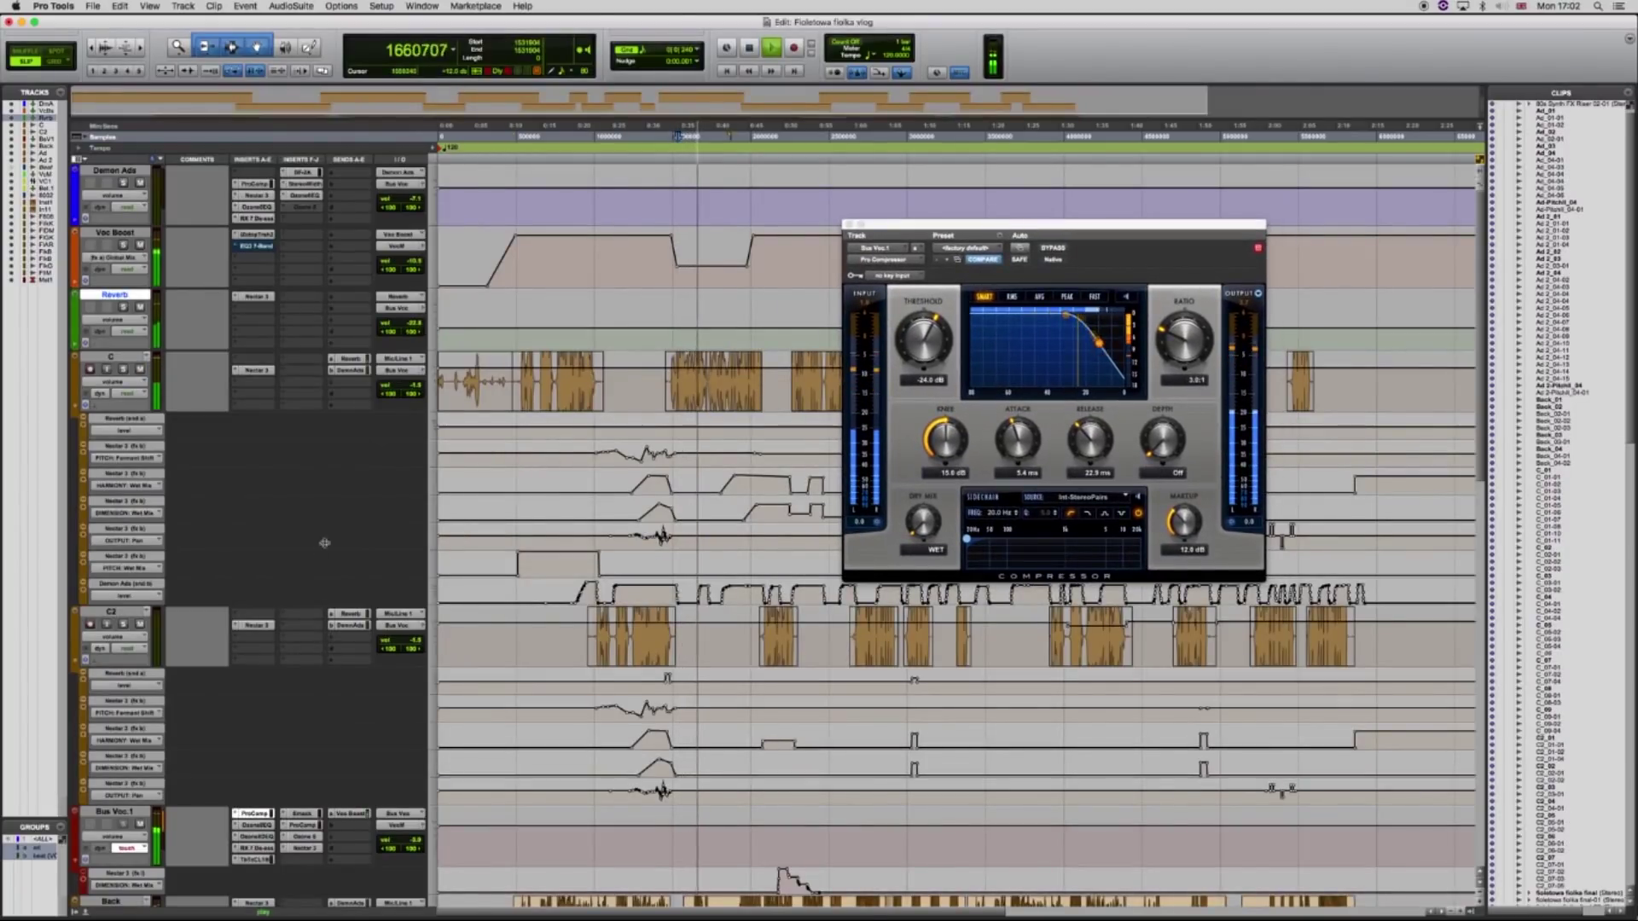
- Examine Bus Voc.1's Ozone 8 Equalizer, Ozone 8 Dynamic EQ, RX 7 De-ess and Tube-Tech CL 1B inserts
scroll(211, 645, down, 12)
scroll(212, 646, down, 5)
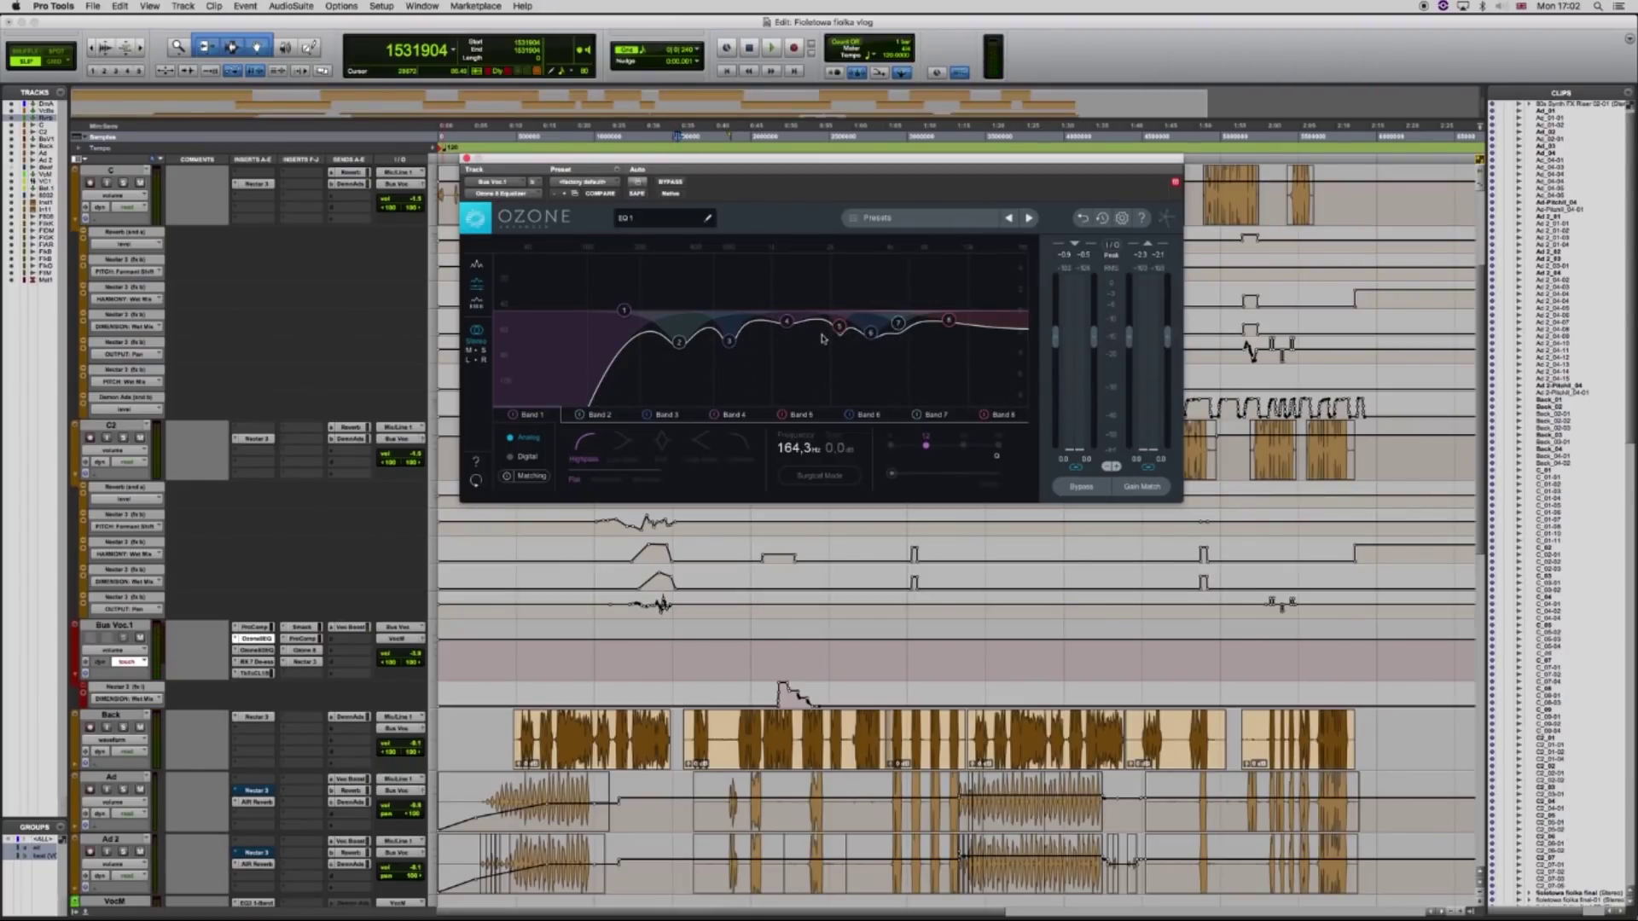
click(270, 653)
click(269, 654)
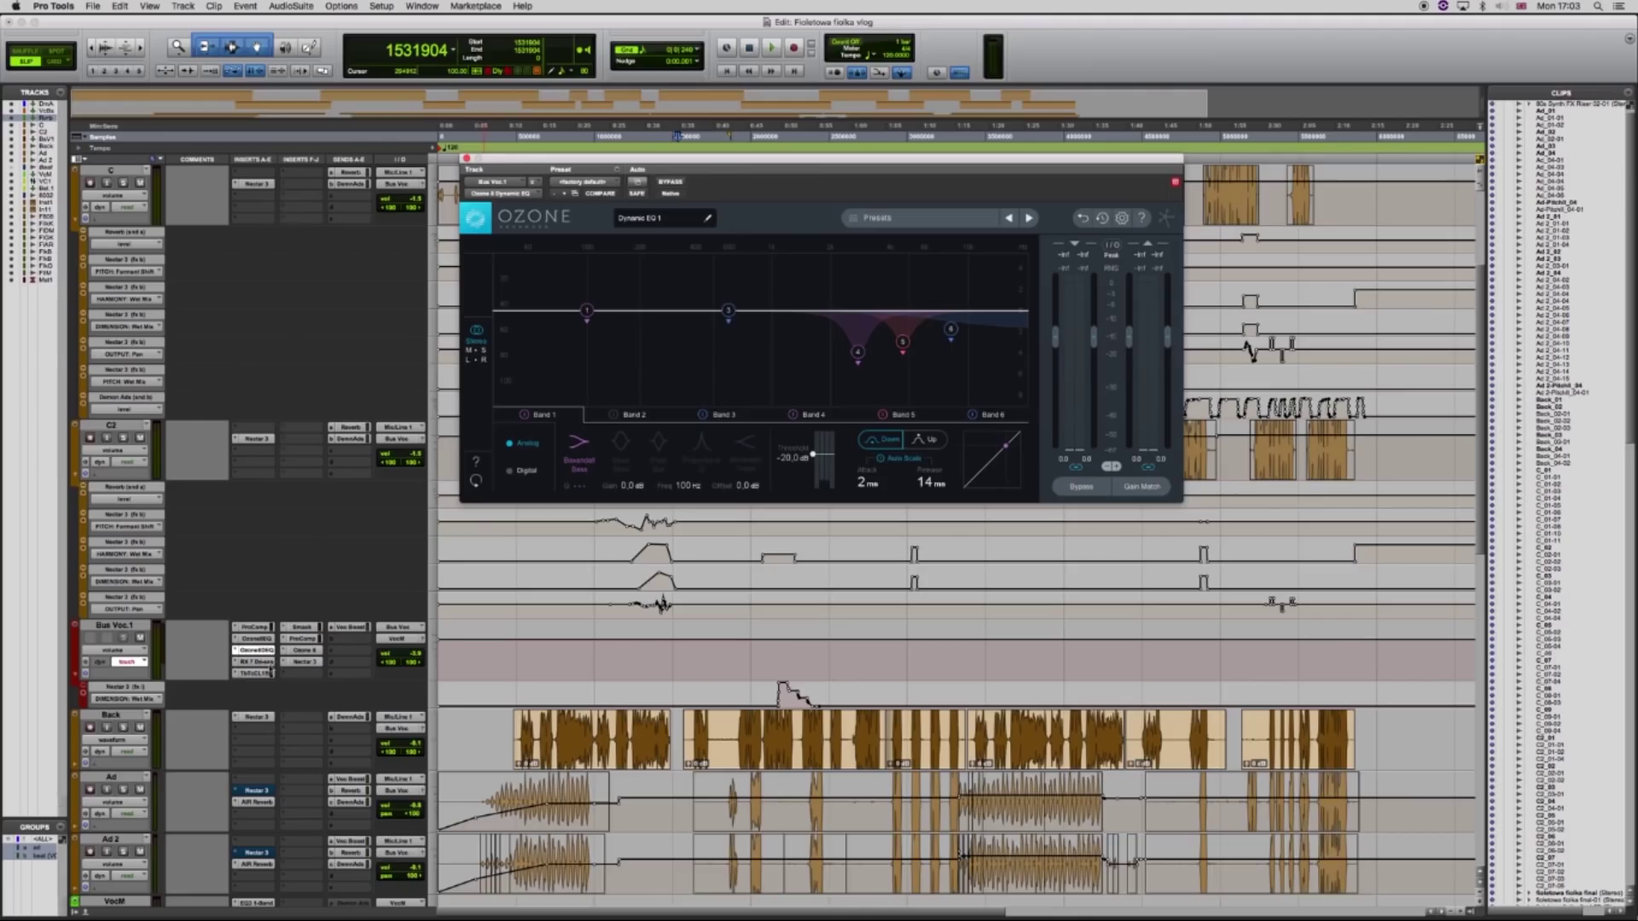
click(256, 662)
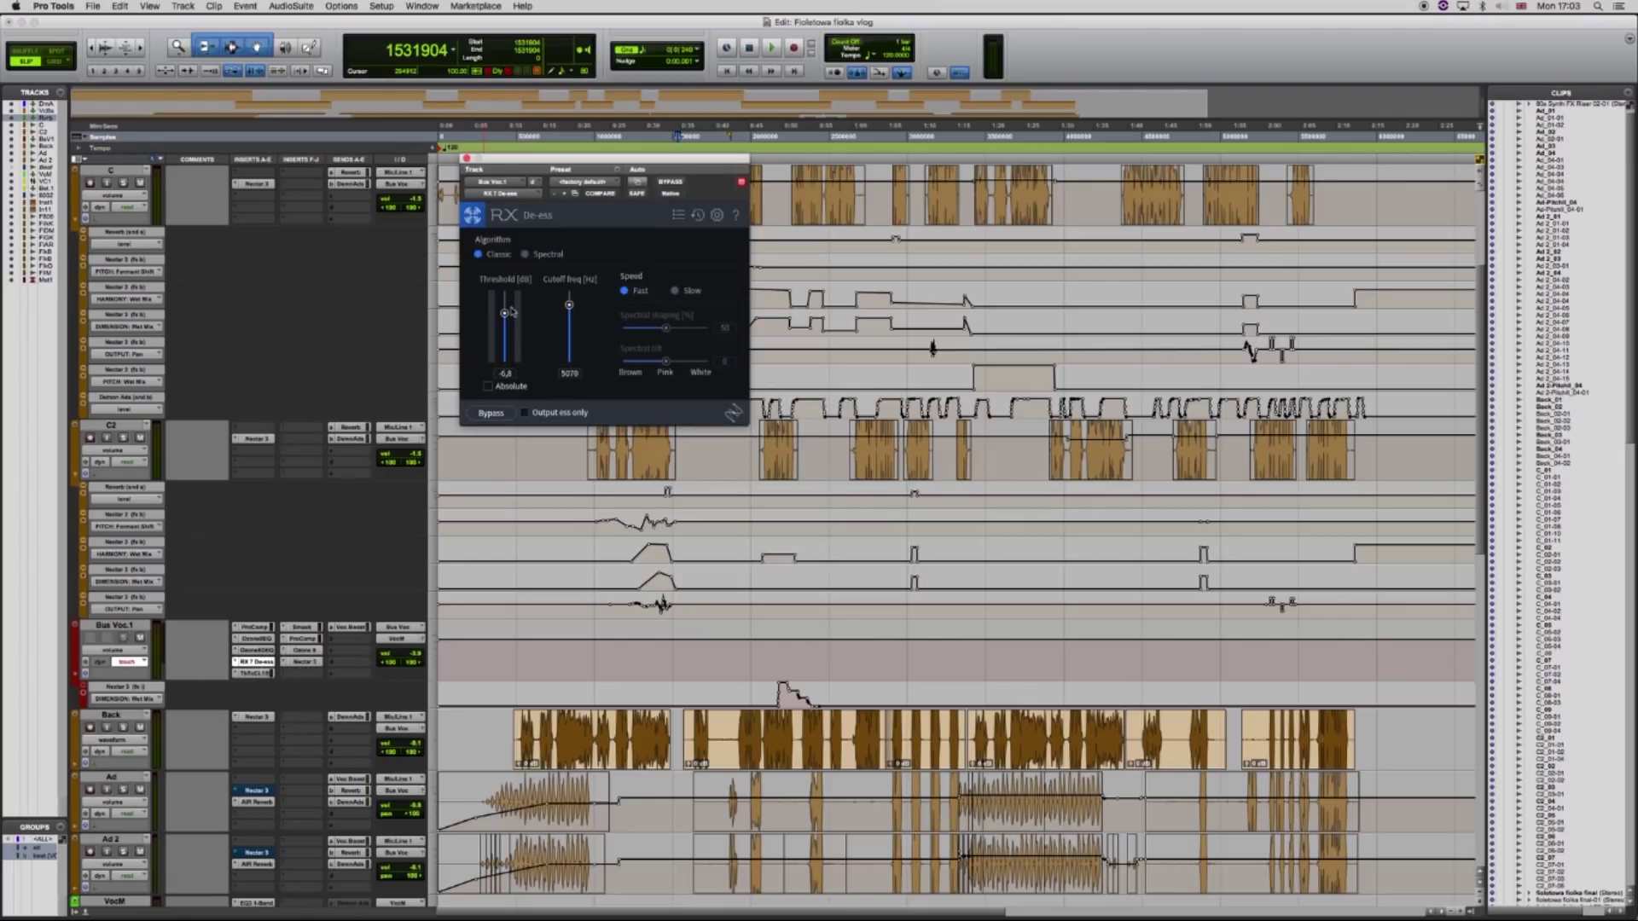
click(261, 674)
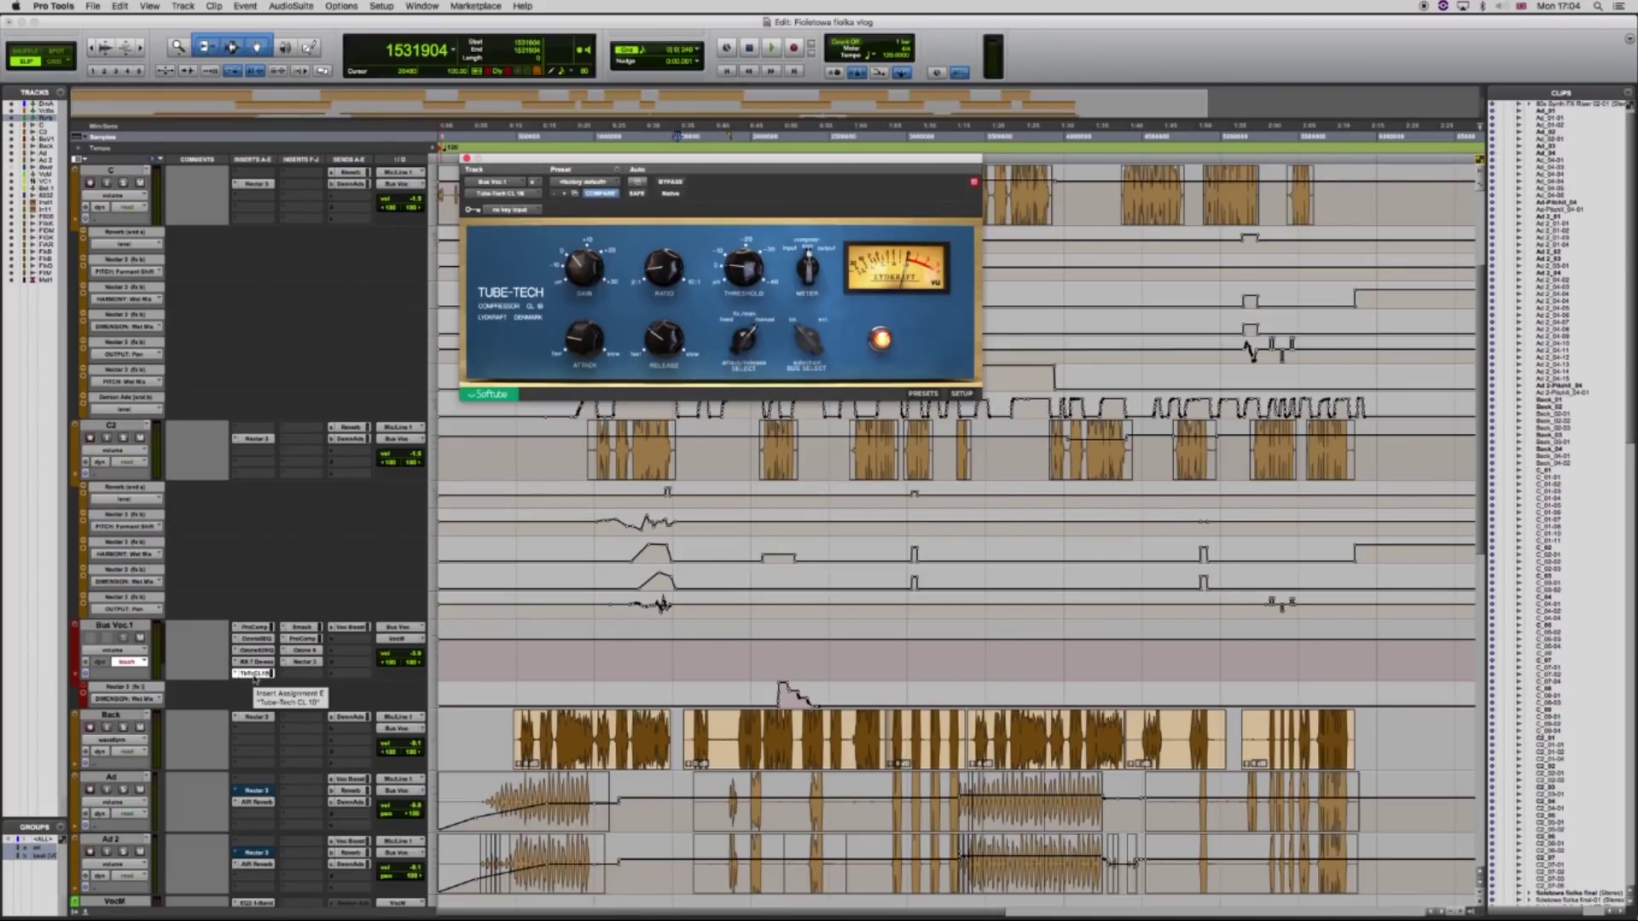
- Examine Bus Voc.1's Smack!, Pro Compressor, Ozone 8 and Nectar 3 inserts, and select the stepped section of its Dimension mix automation
click(303, 627)
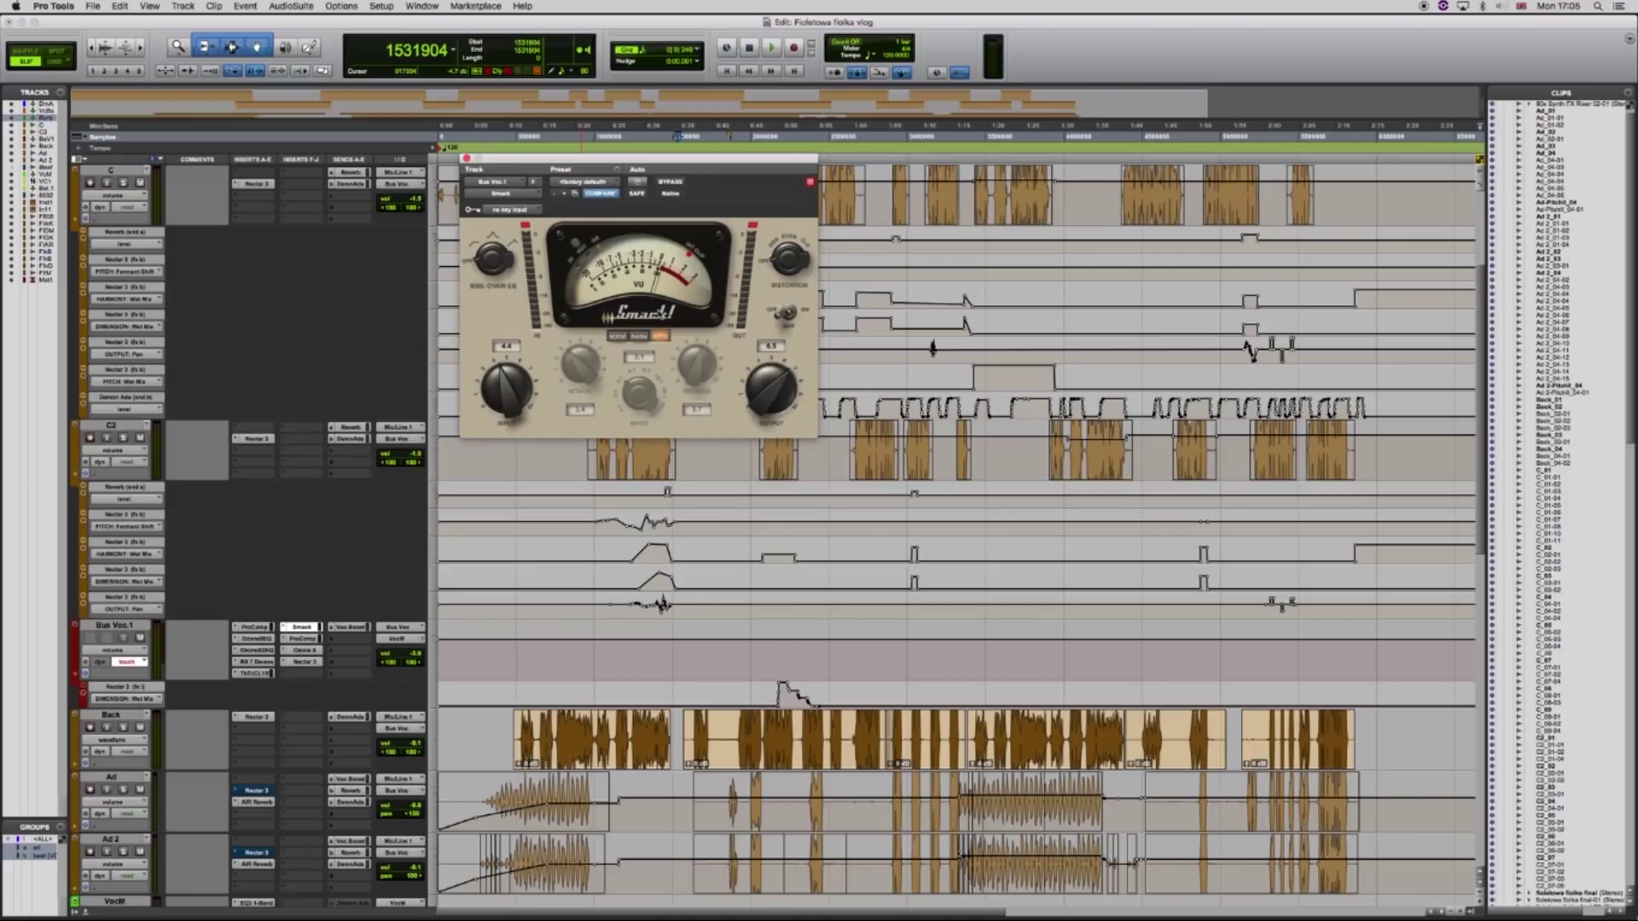
click(302, 638)
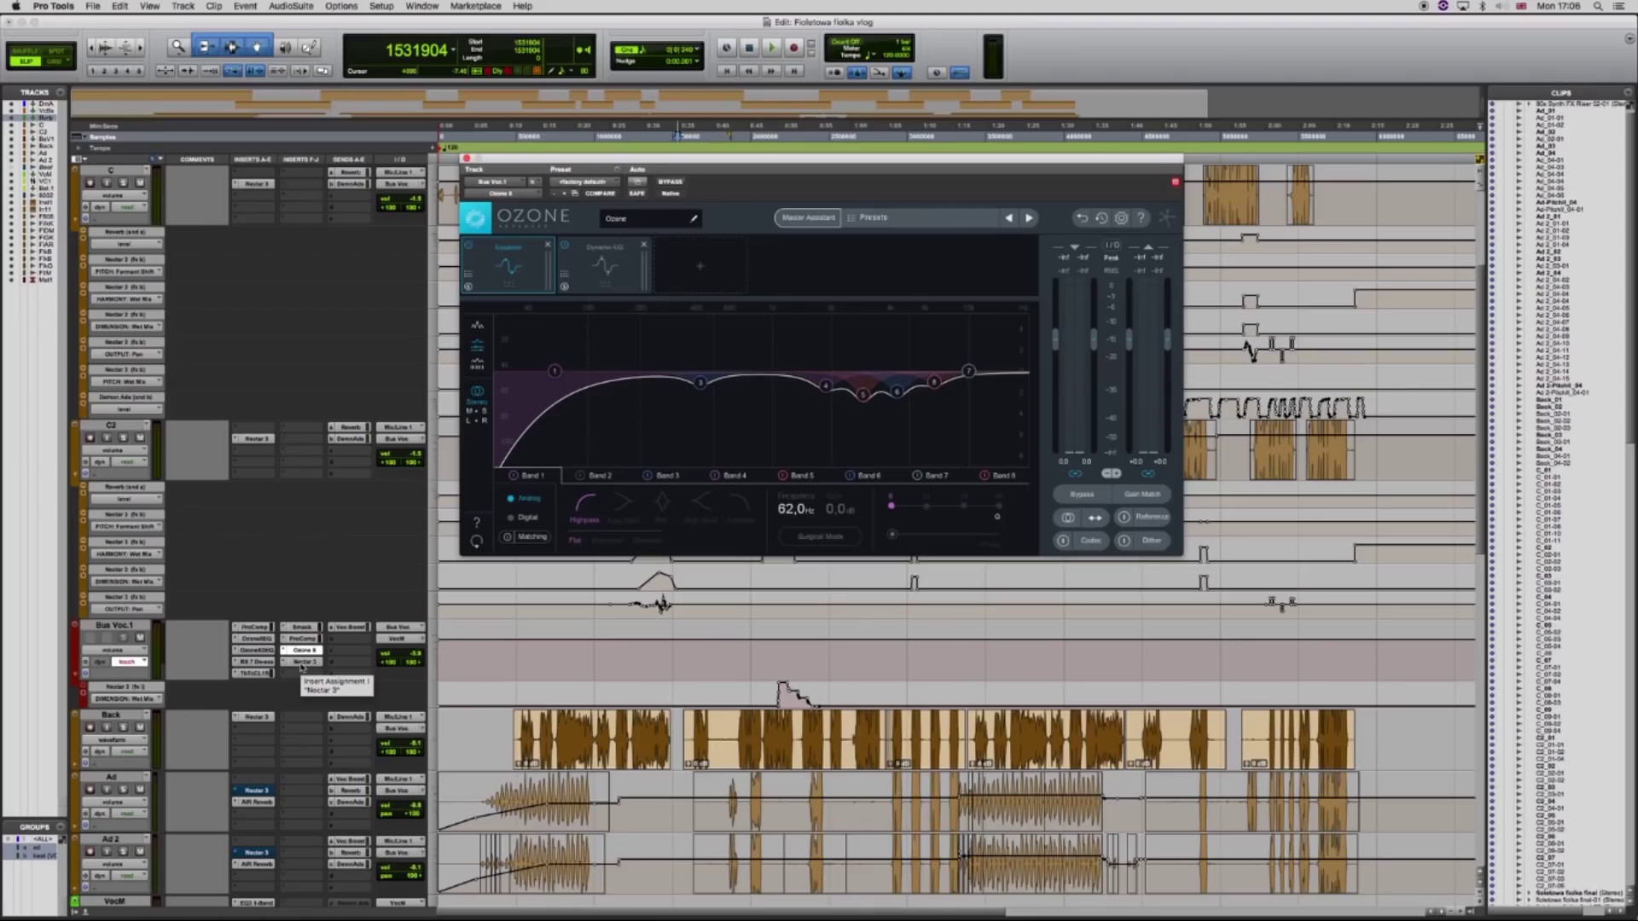
click(301, 663)
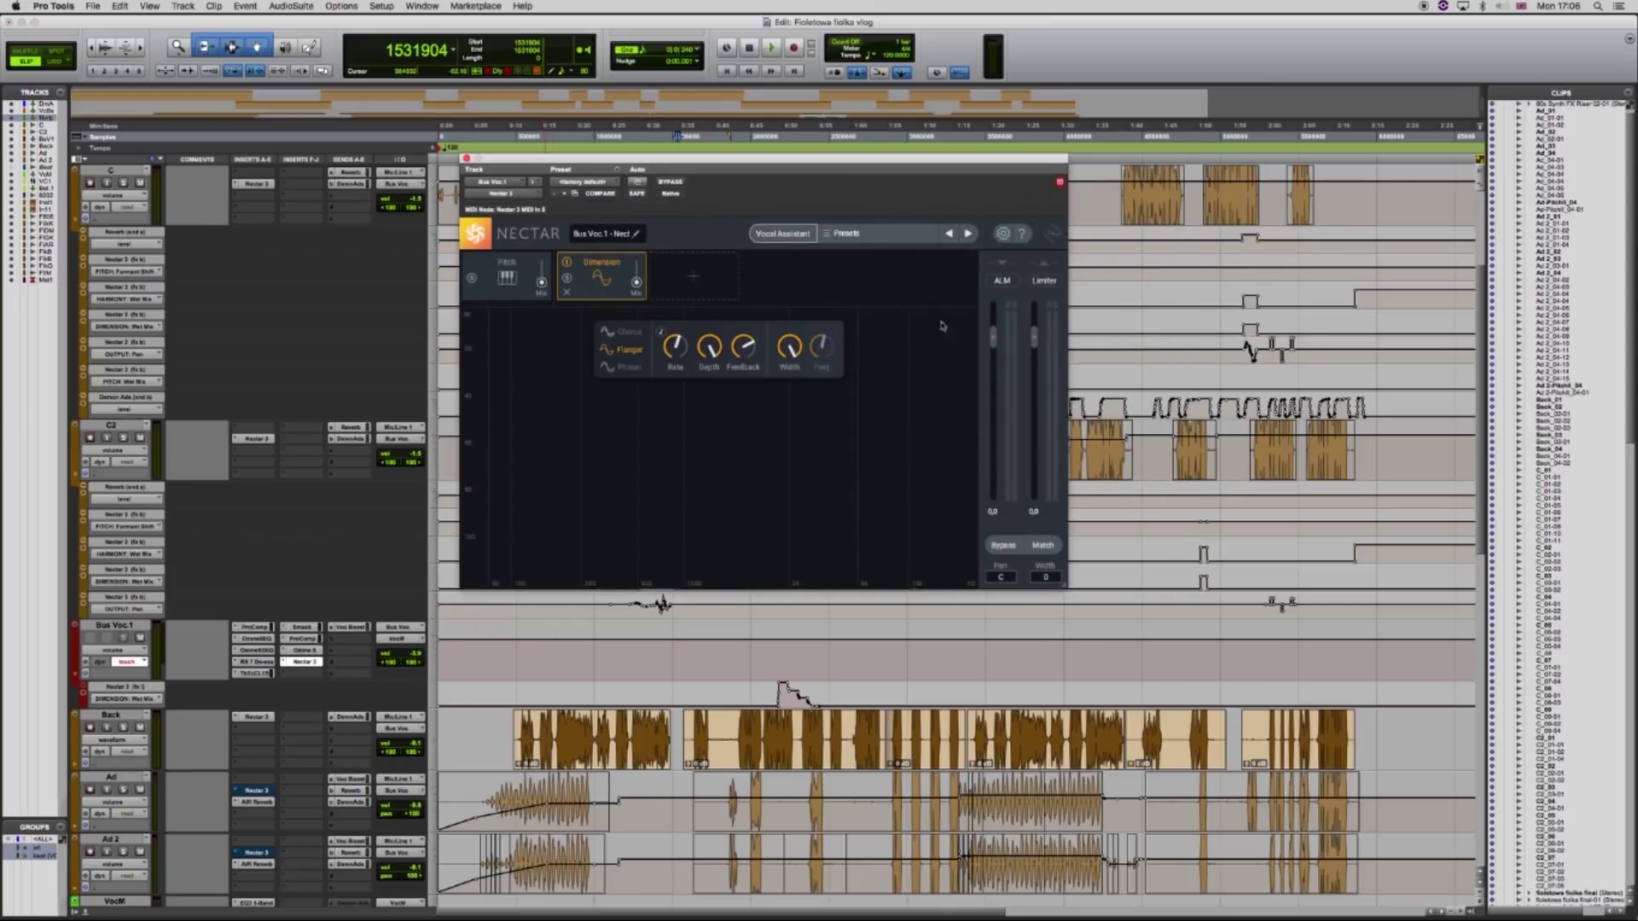
drag(841, 695, 760, 695)
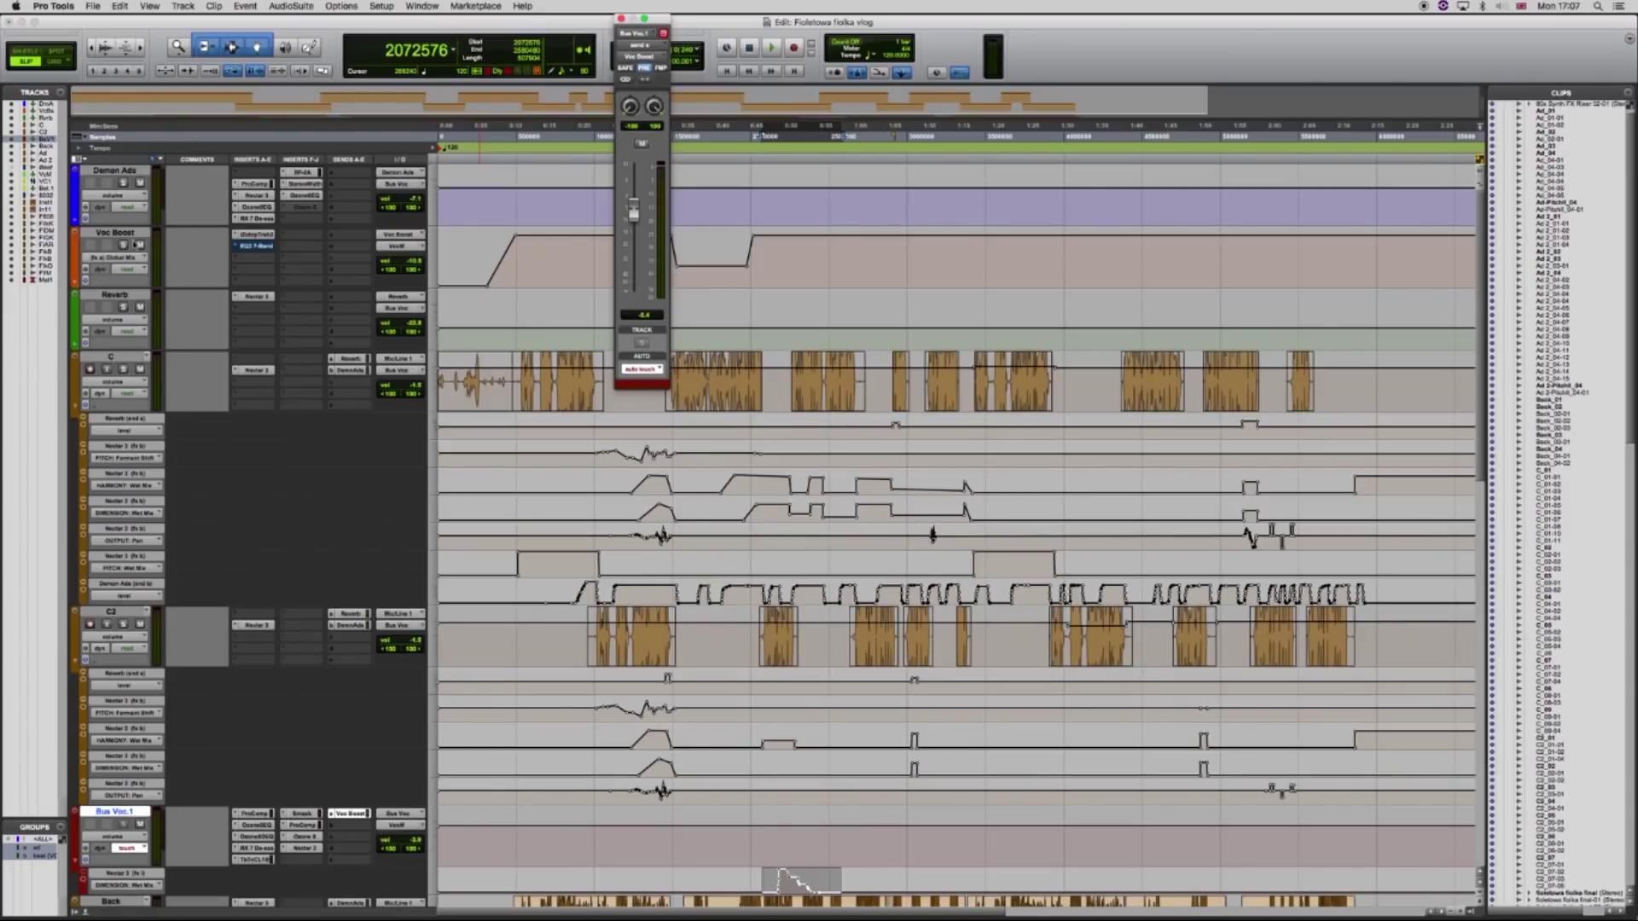
- Select the Voc Boost track and open its iZotope Trash 2 insert
click(128, 232)
click(255, 233)
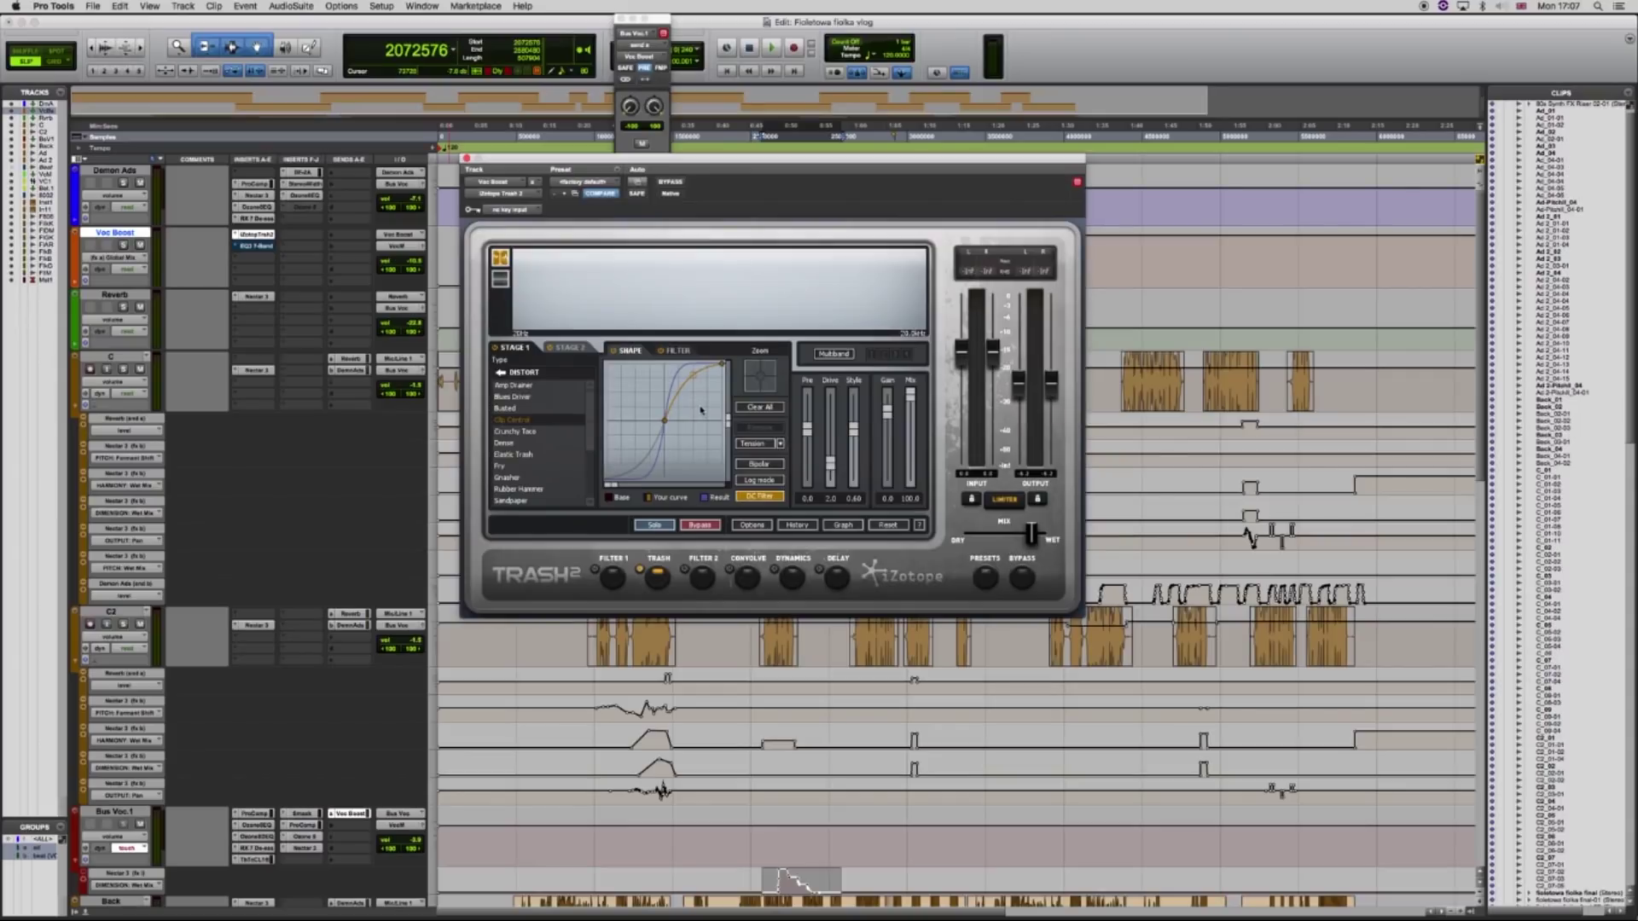
- Solo the Voc Boost track and bring up Bus Voc.1's Voc Boost send in place of the Trash 2 window
click(122, 245)
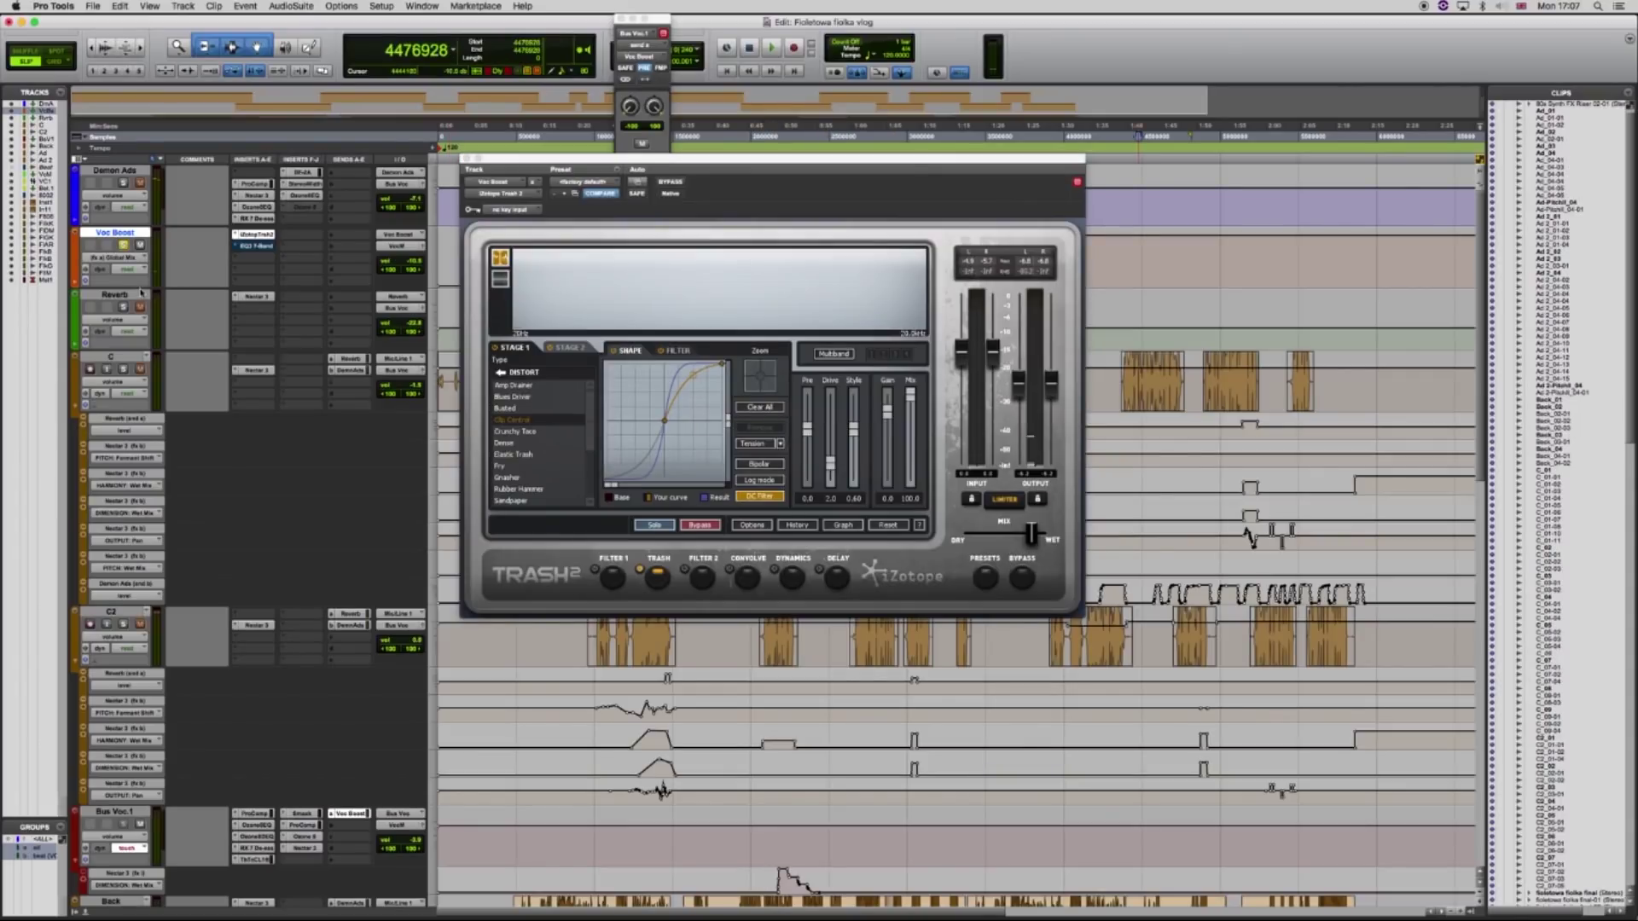
click(465, 159)
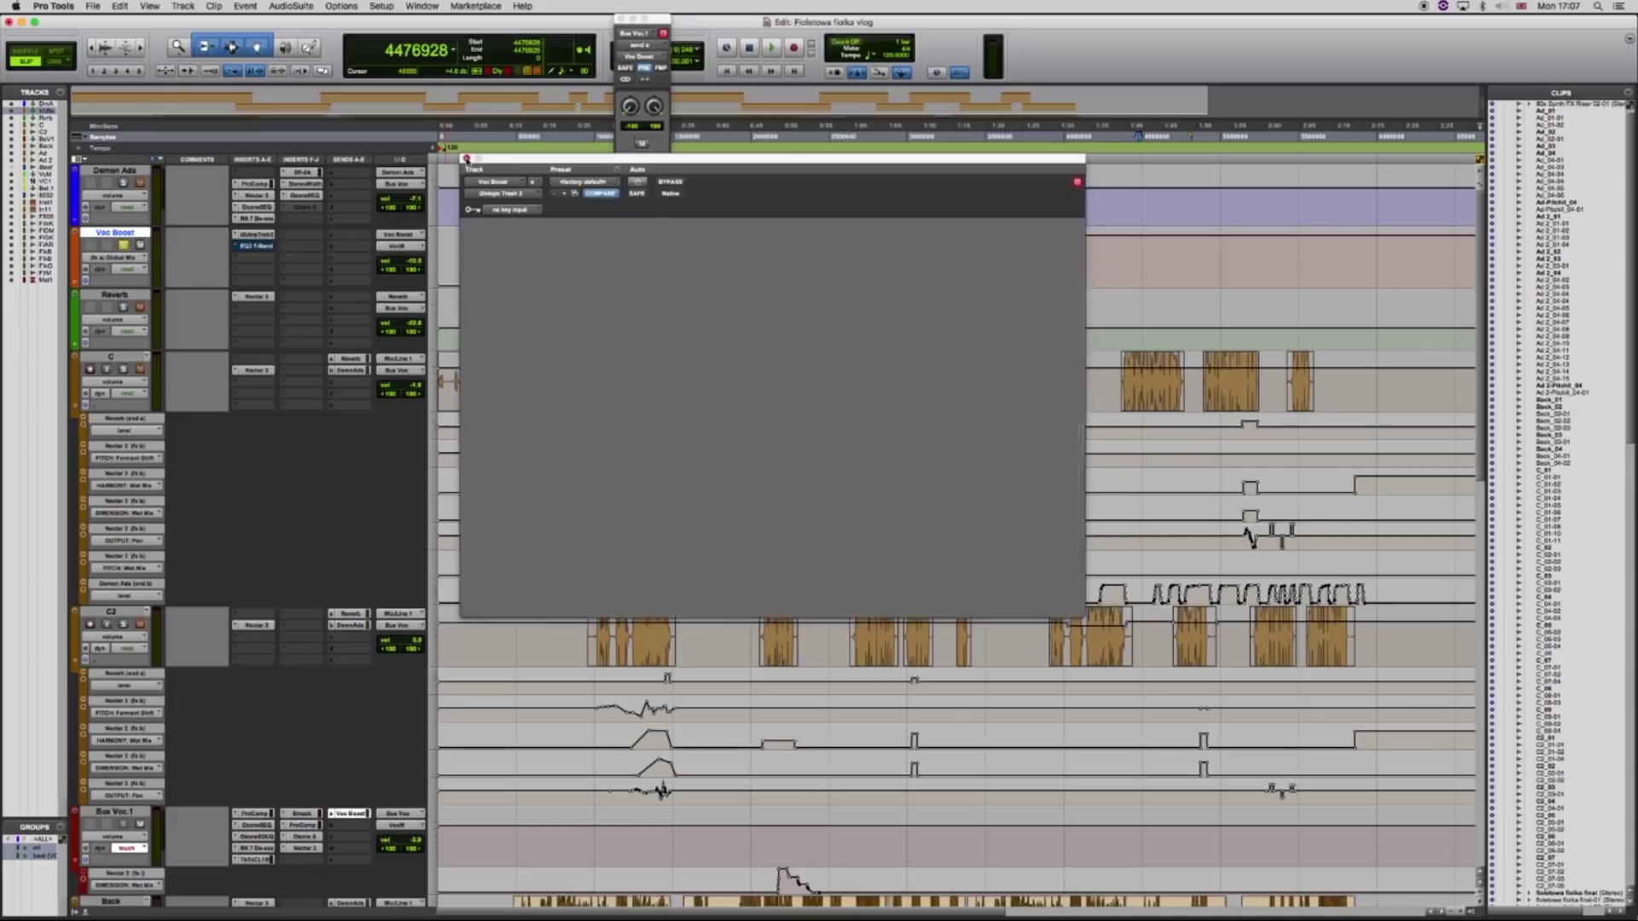
click(622, 18)
click(348, 813)
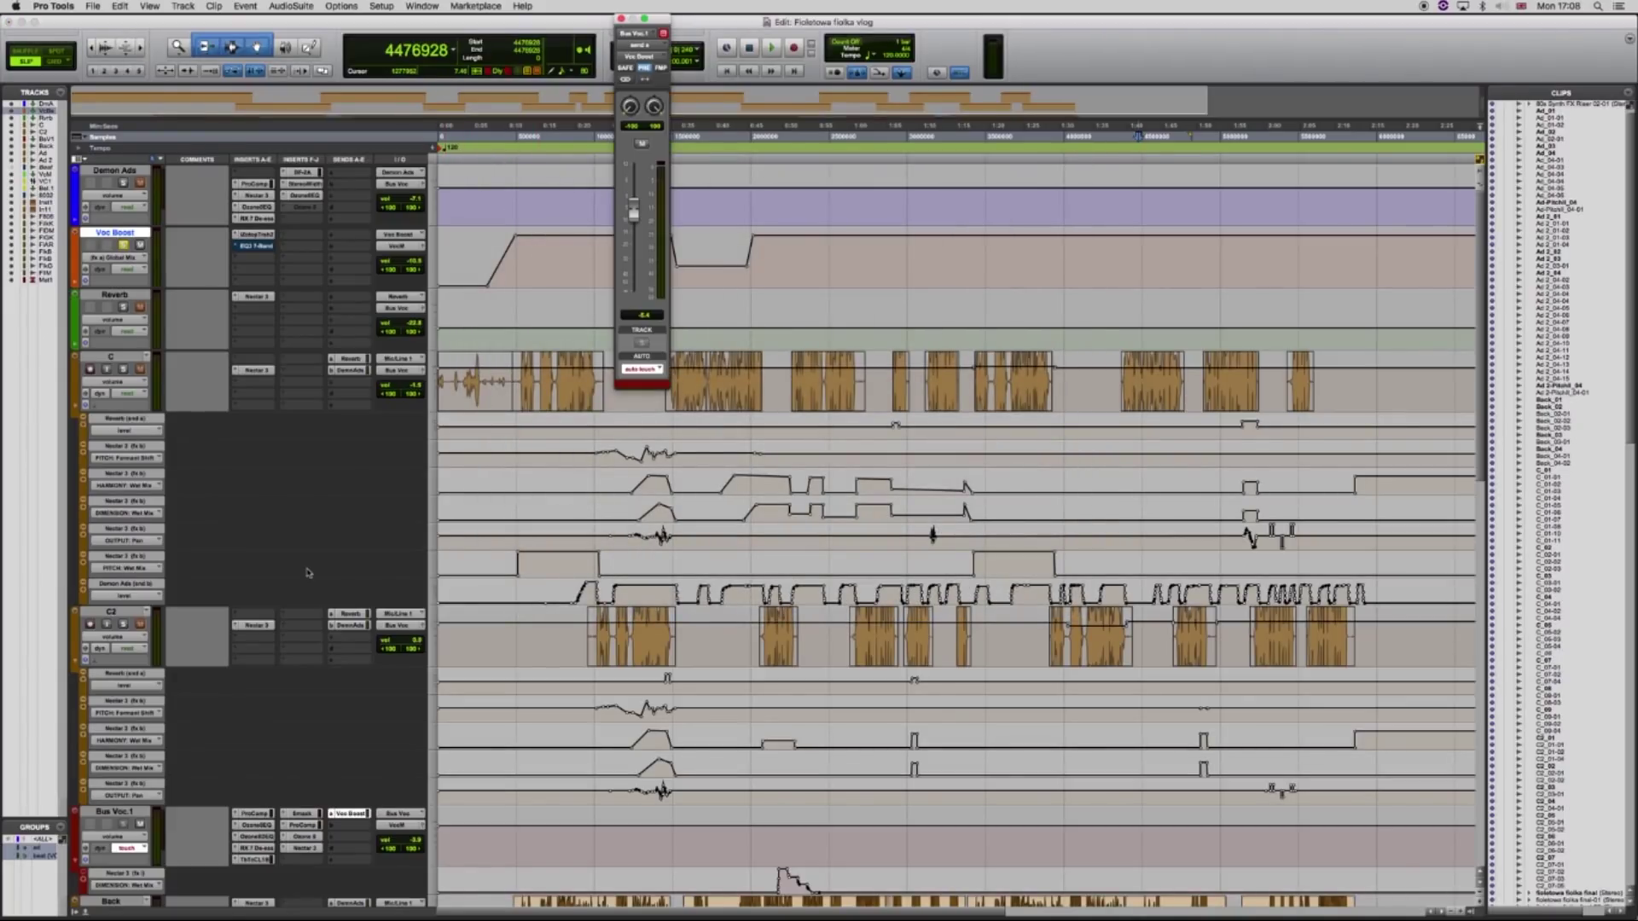
- Open the EQ3 1-Band insert on the VocM track below the vocal tracks and select that track
scroll(308, 572, down, 4)
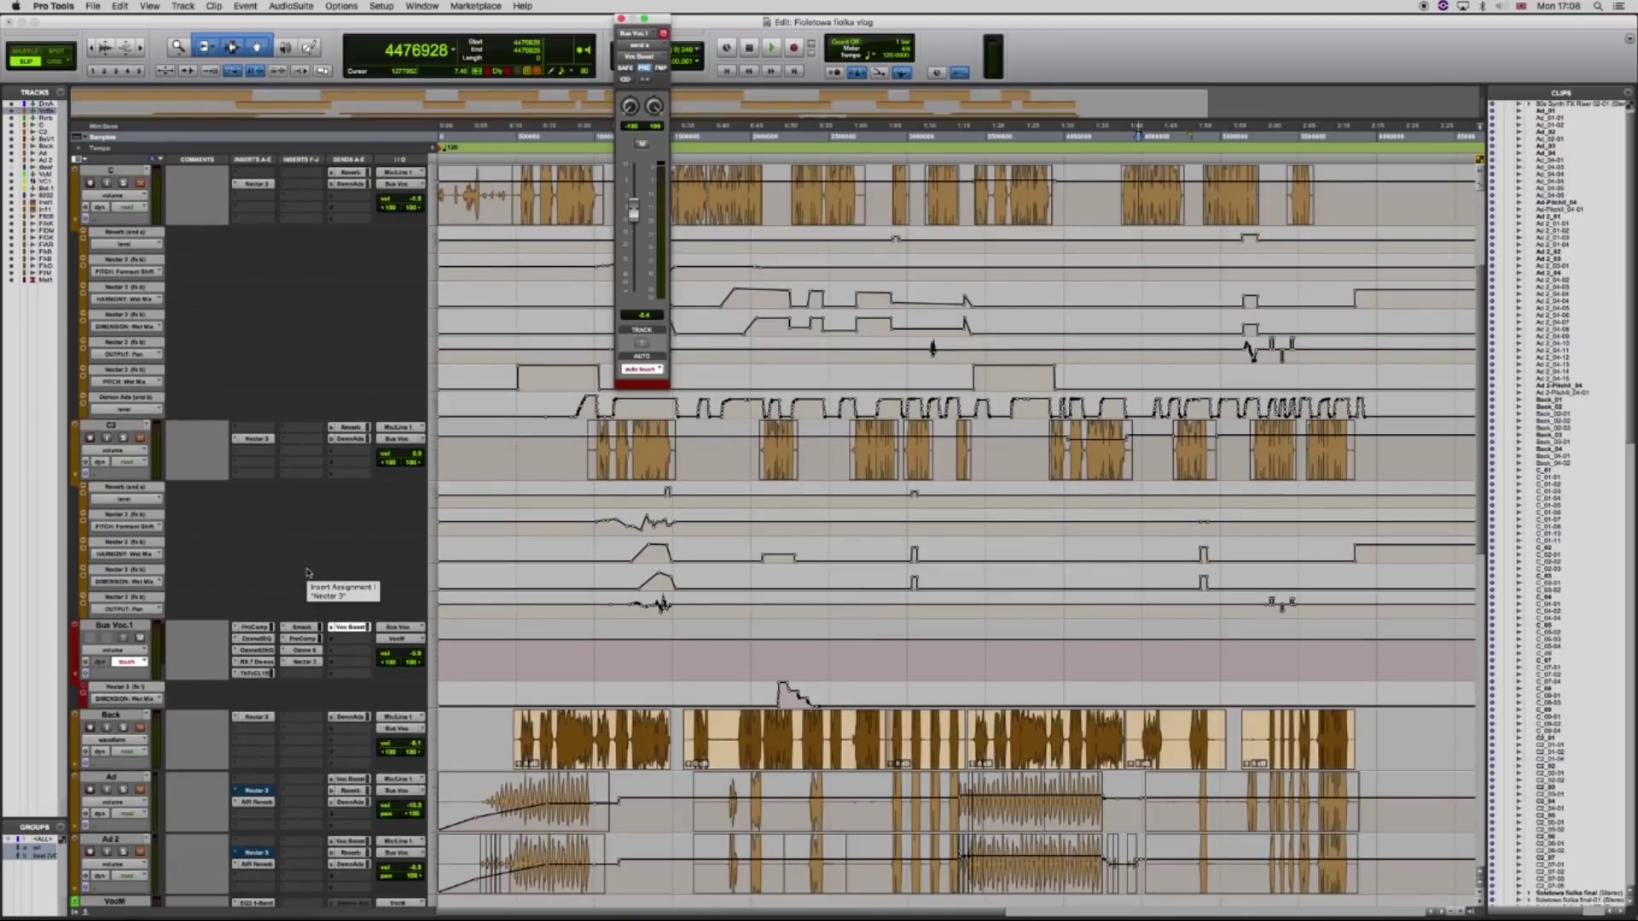
scroll(308, 573, up, 4)
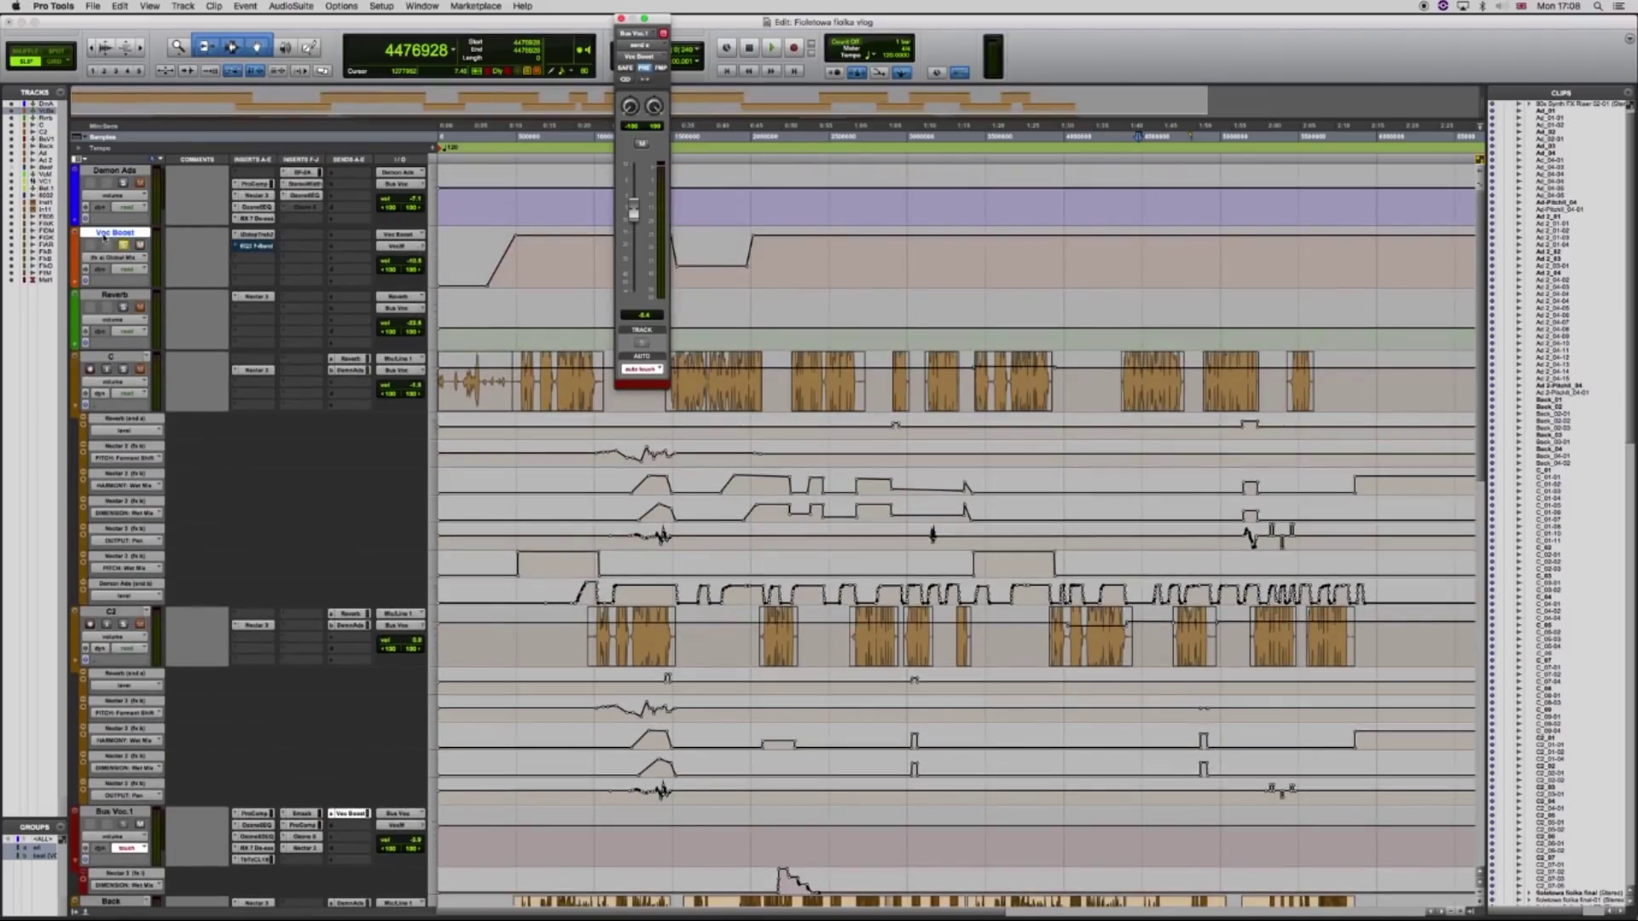
scroll(377, 255, down, 13)
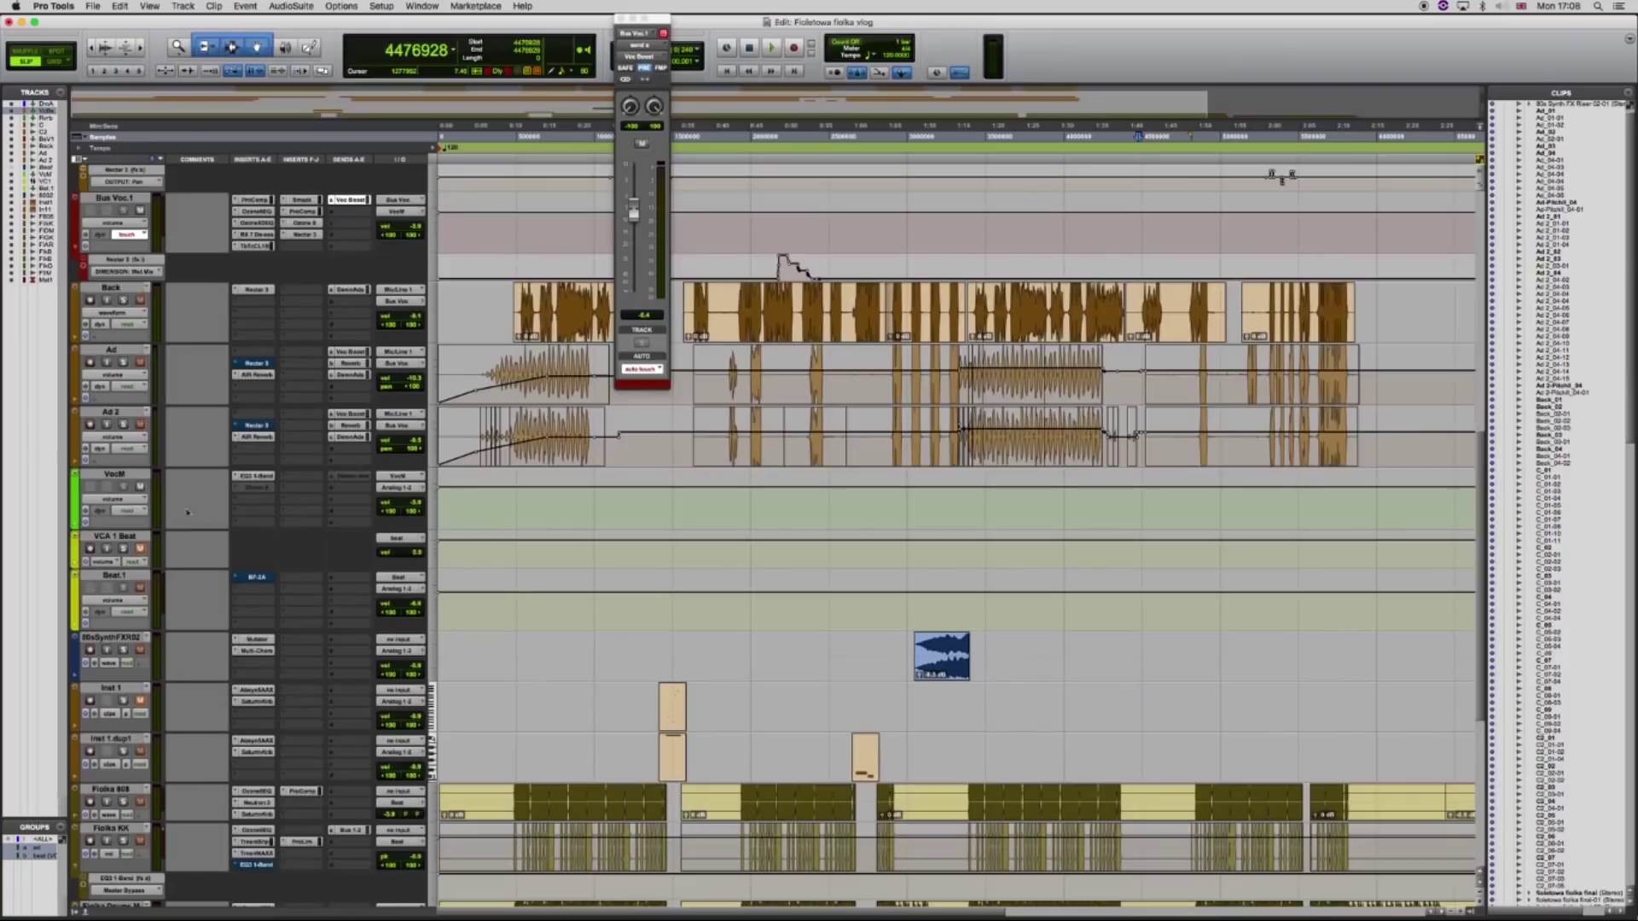
click(252, 477)
click(130, 478)
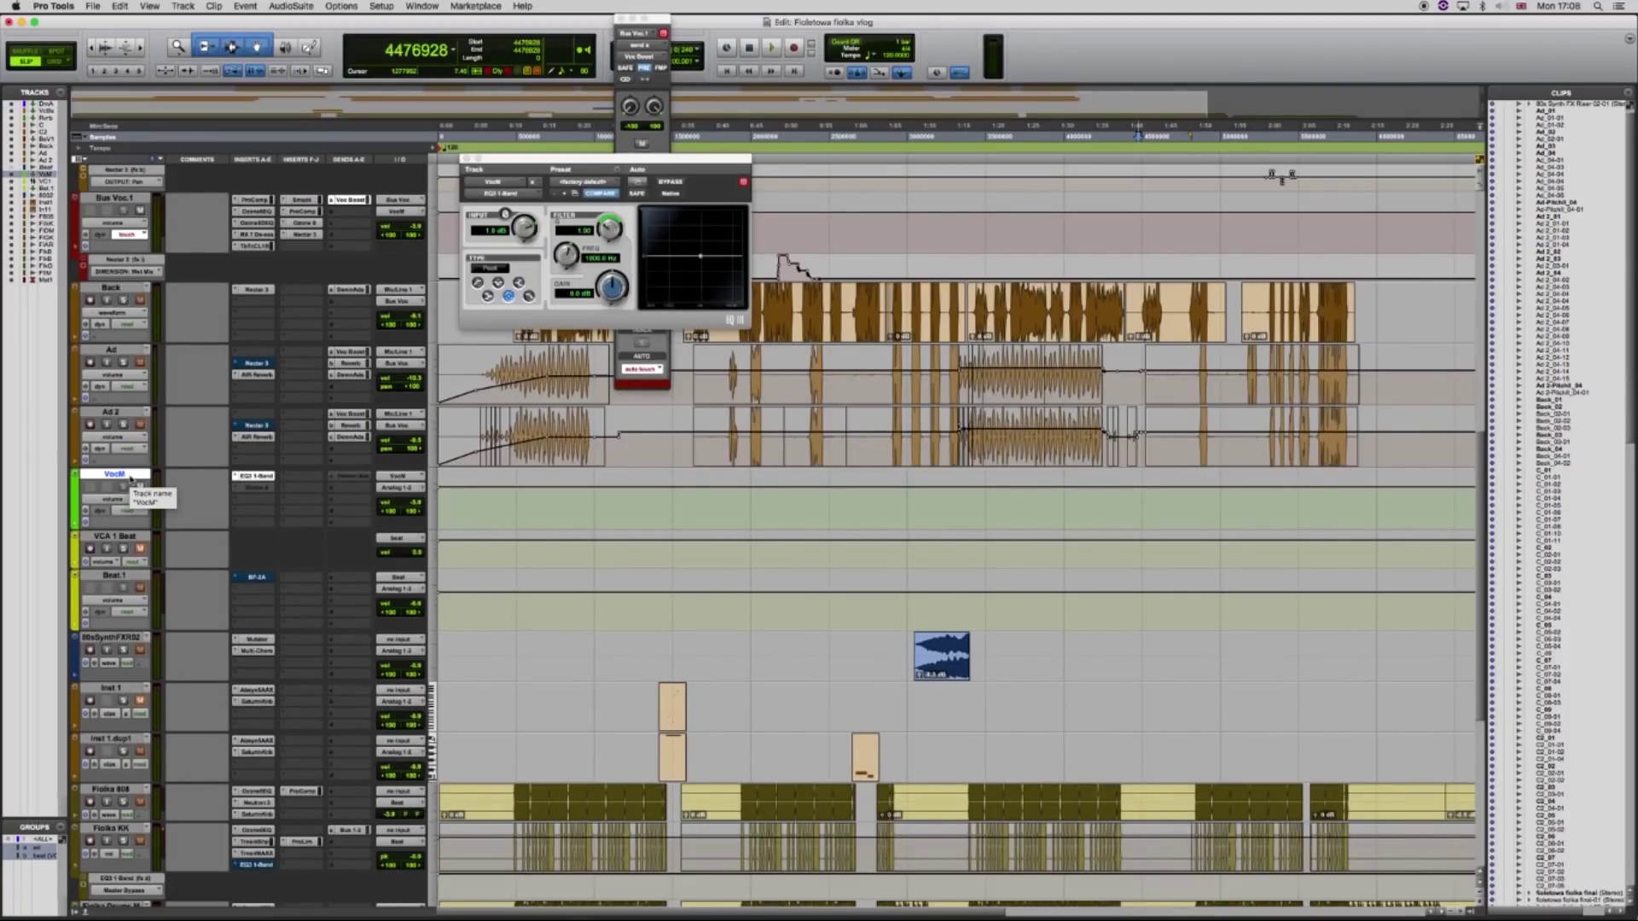